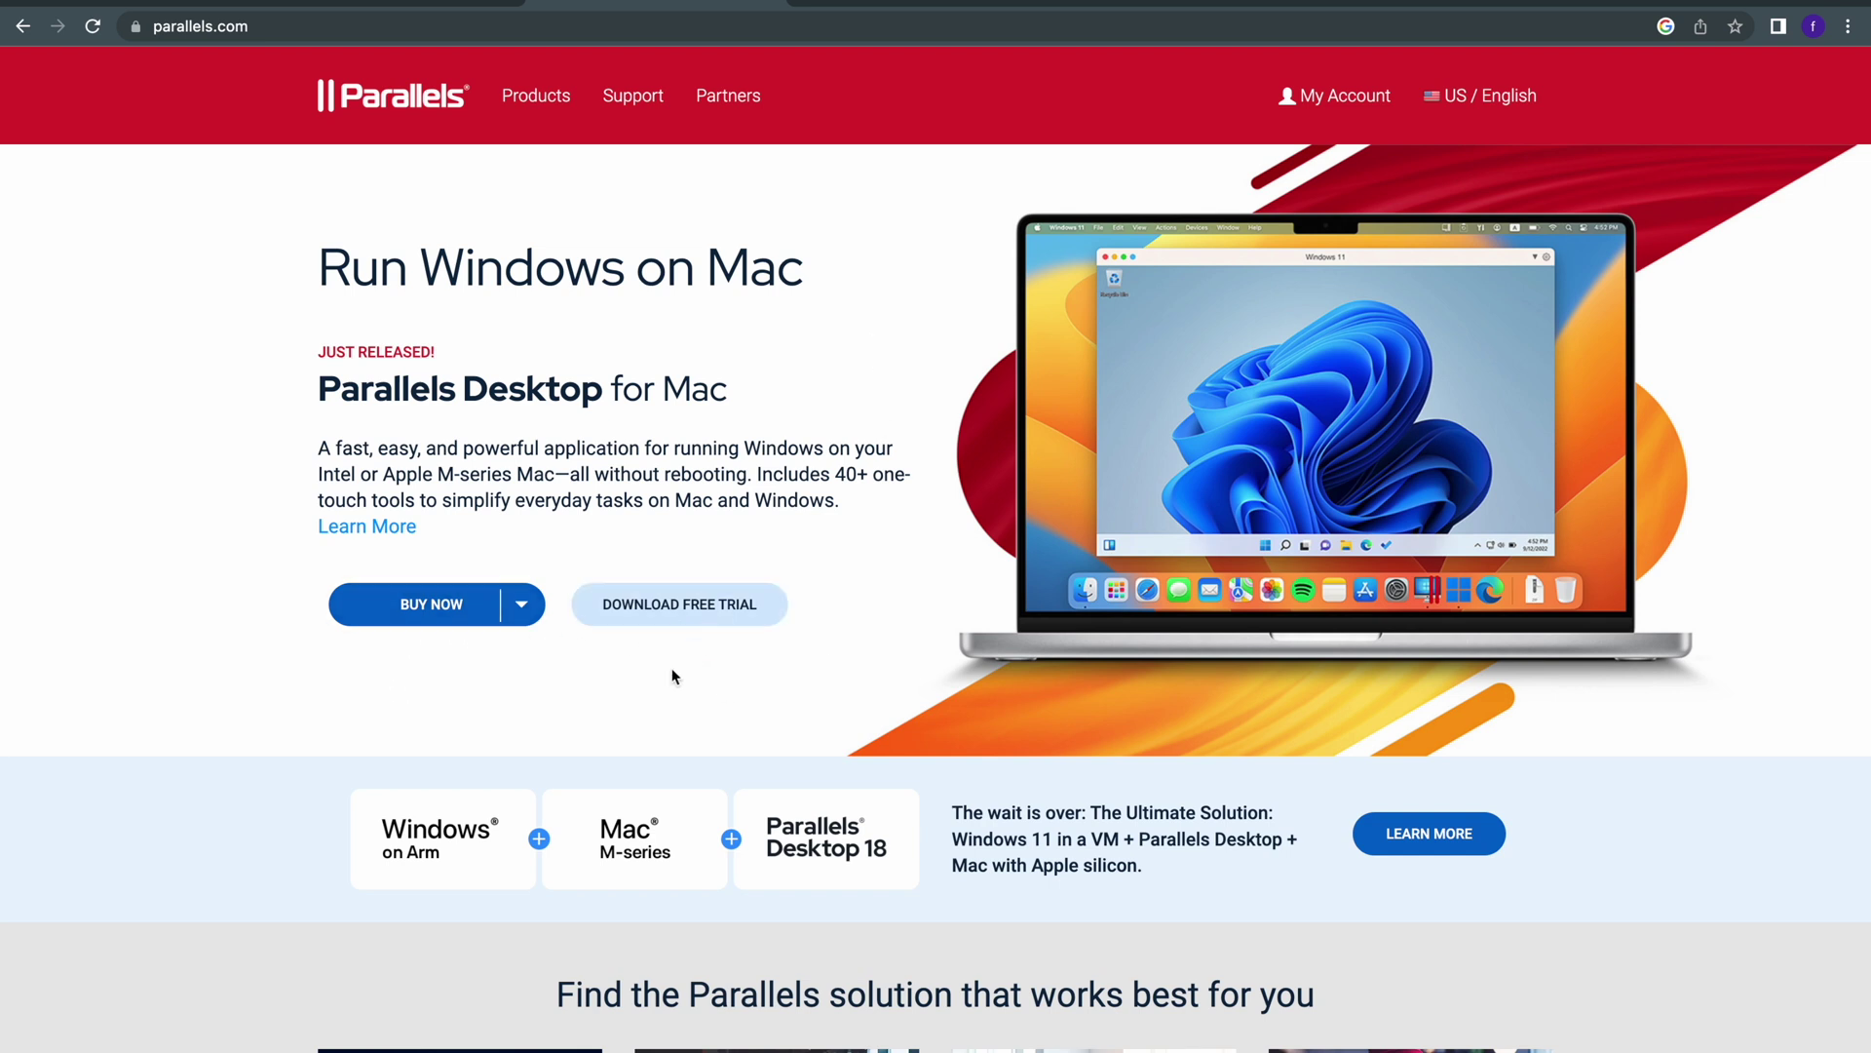
# Download the Parallels Desktop free trial .dmg installer and show its options in the download bar
pyautogui.scroll(-1, 672, 675)
pyautogui.scroll(1, 673, 674)
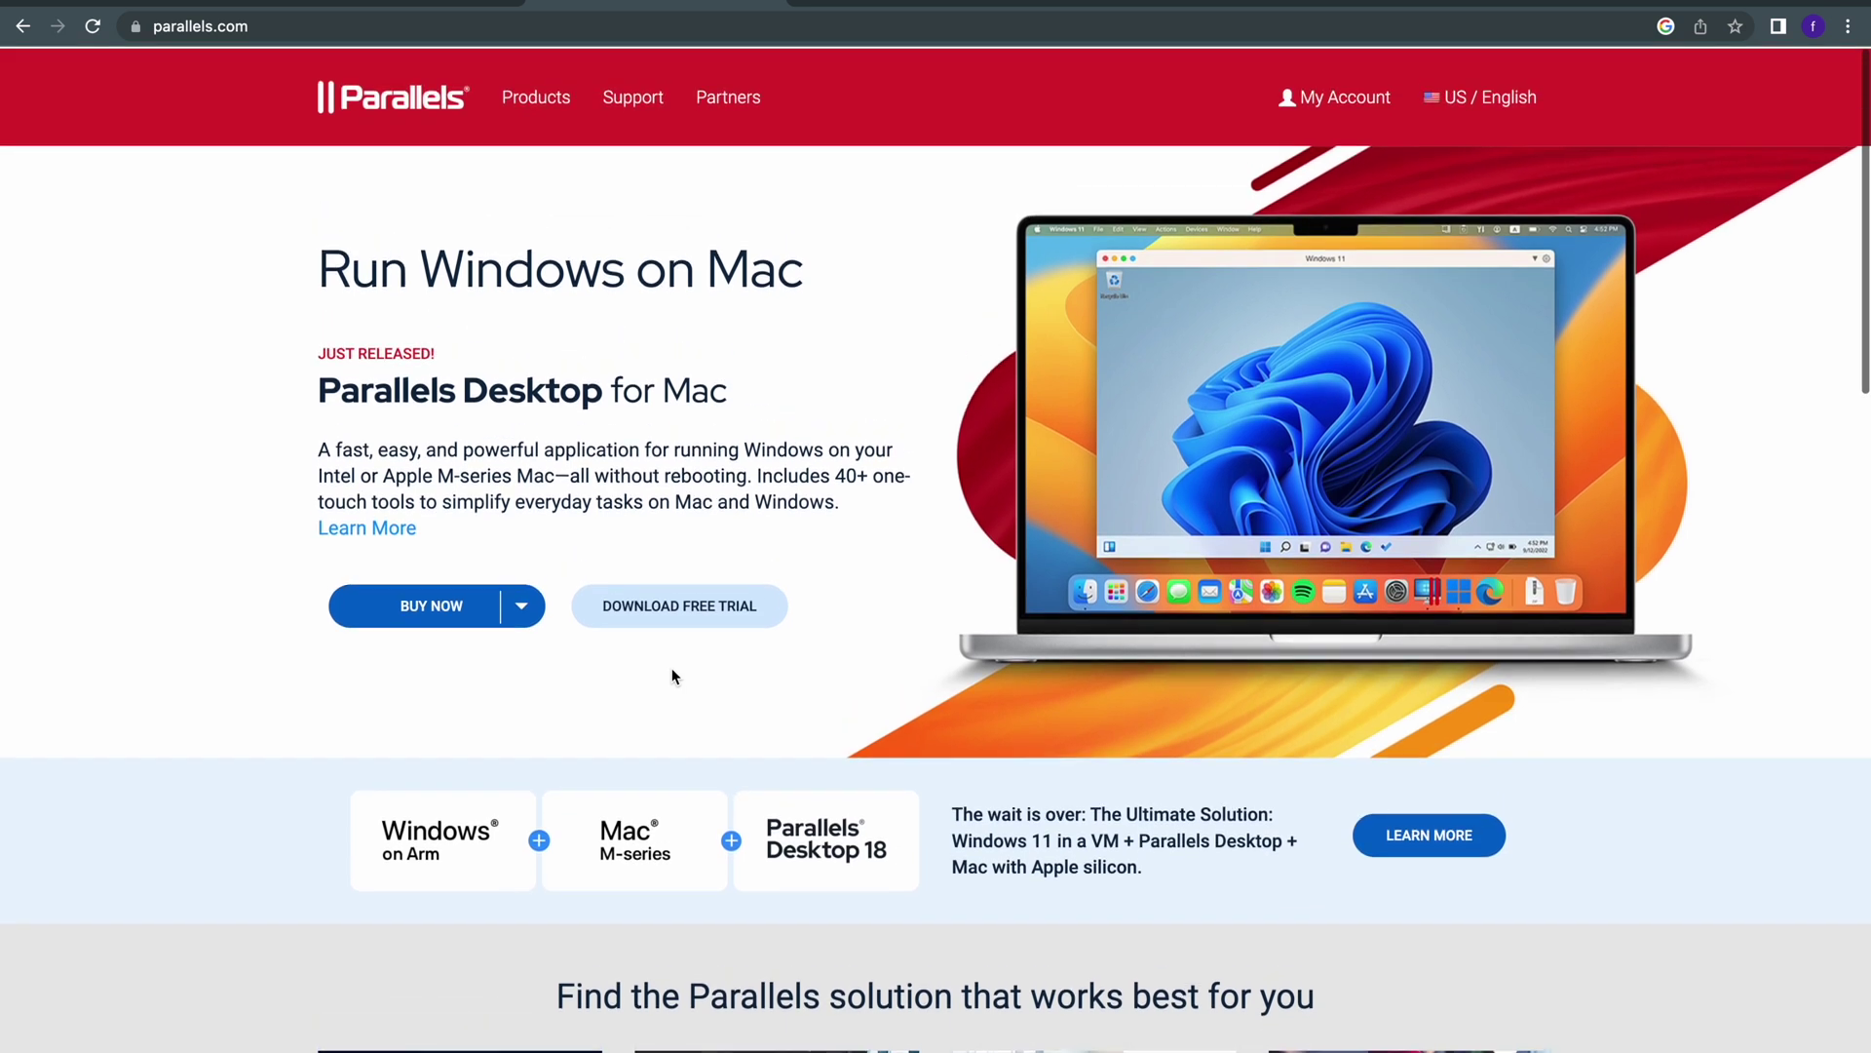
pyautogui.click(673, 611)
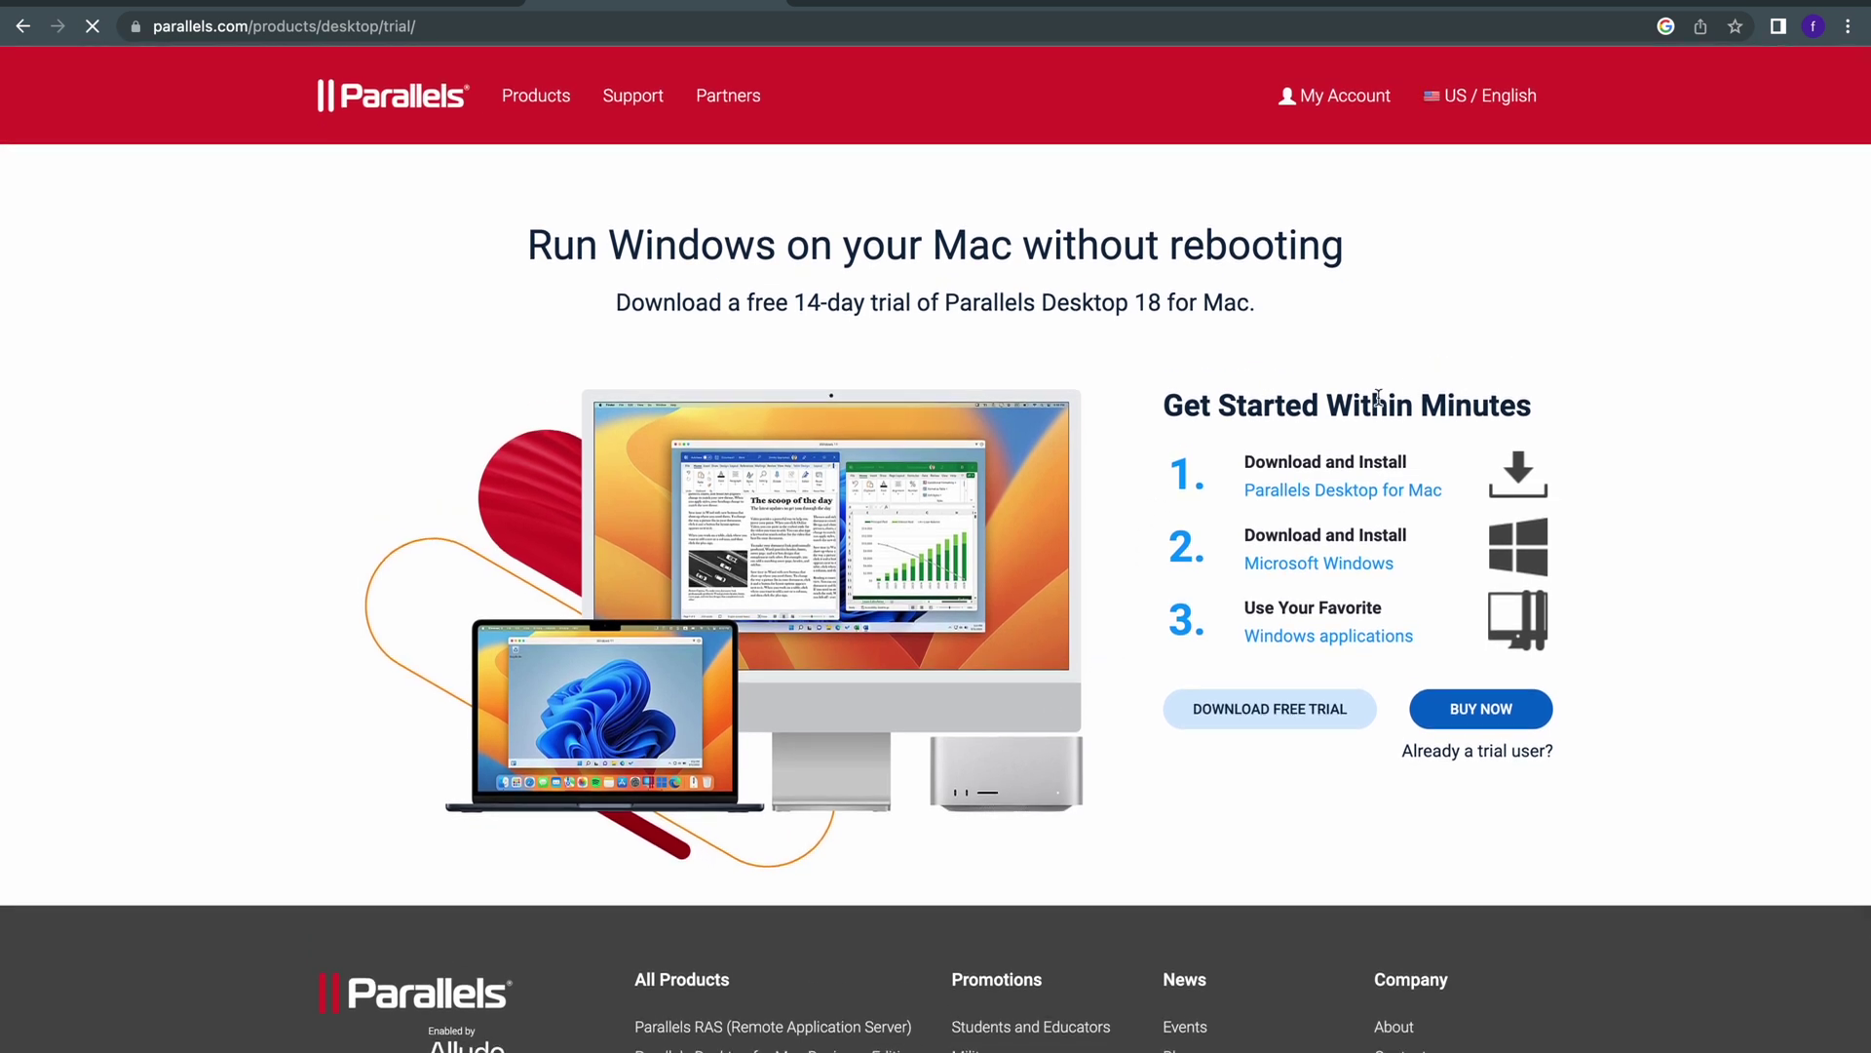
pyautogui.click(1245, 708)
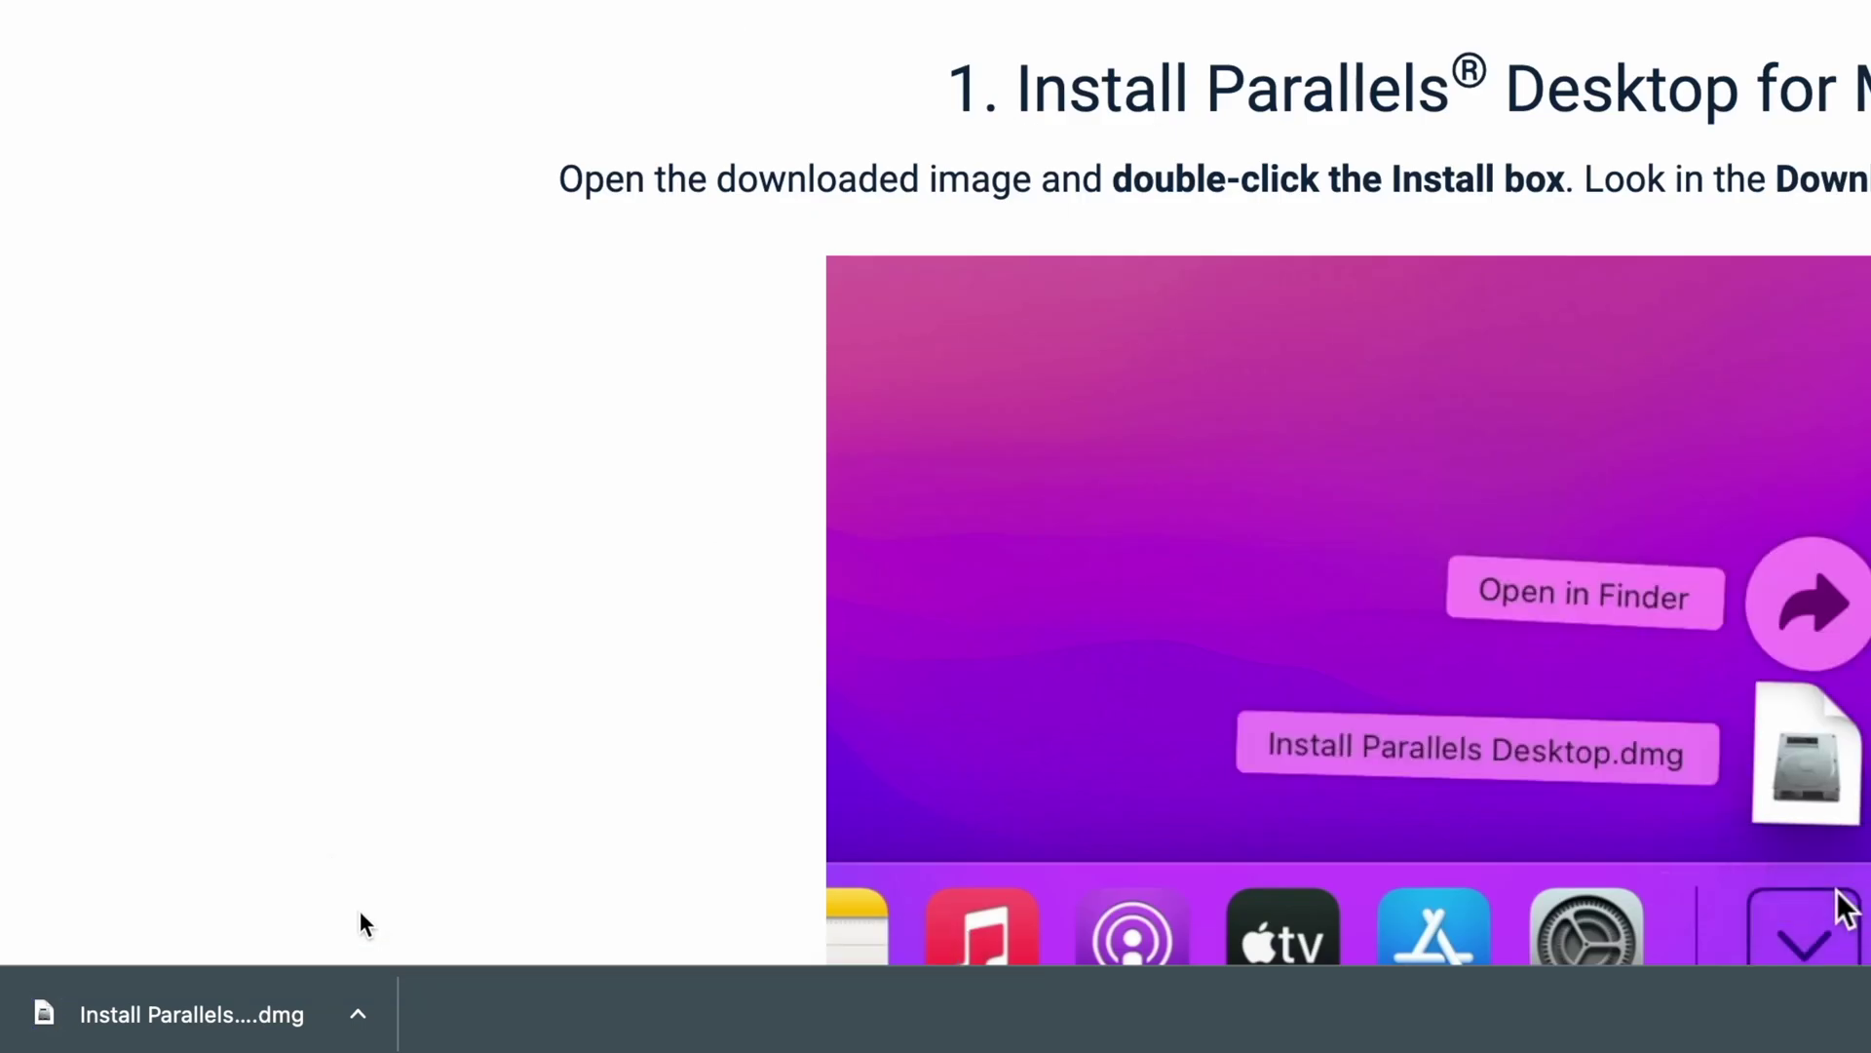
pyautogui.click(357, 1014)
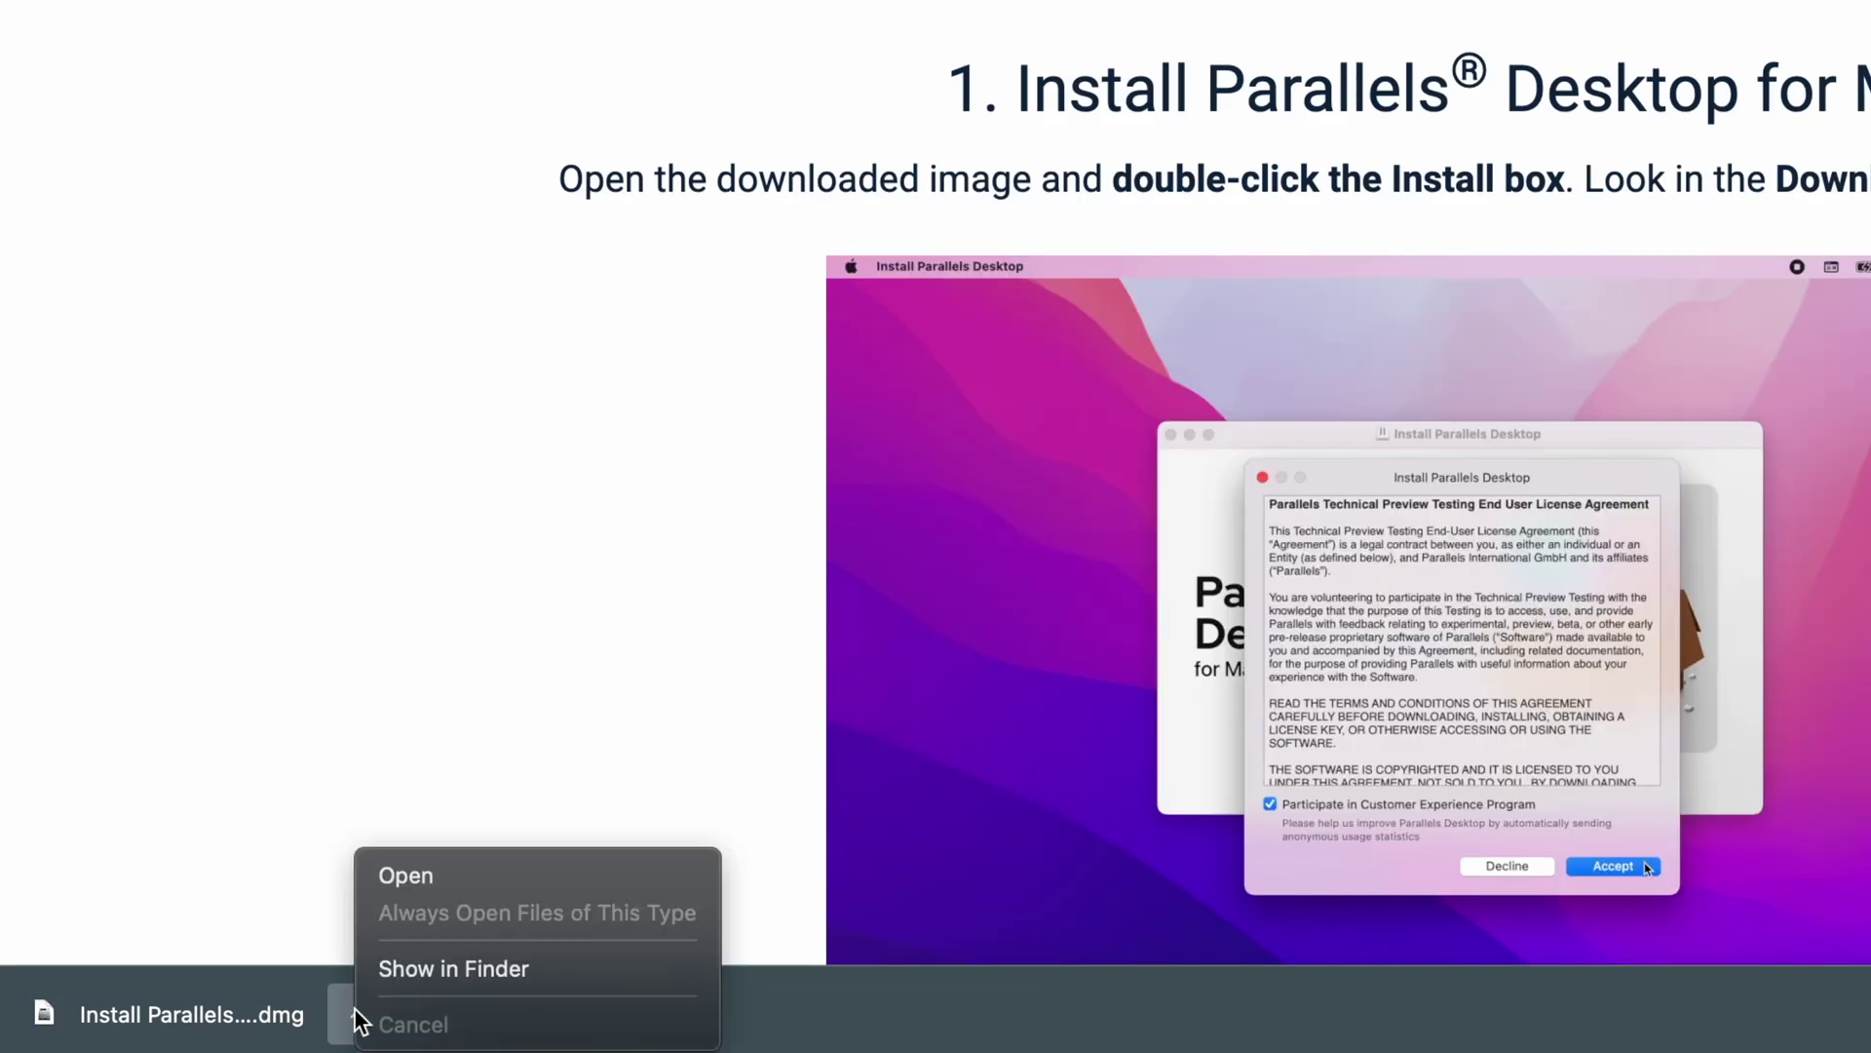
# Run the Parallels Desktop installer from the .dmg, accept the EULA, and authorize with the admin password
pyautogui.click(424, 880)
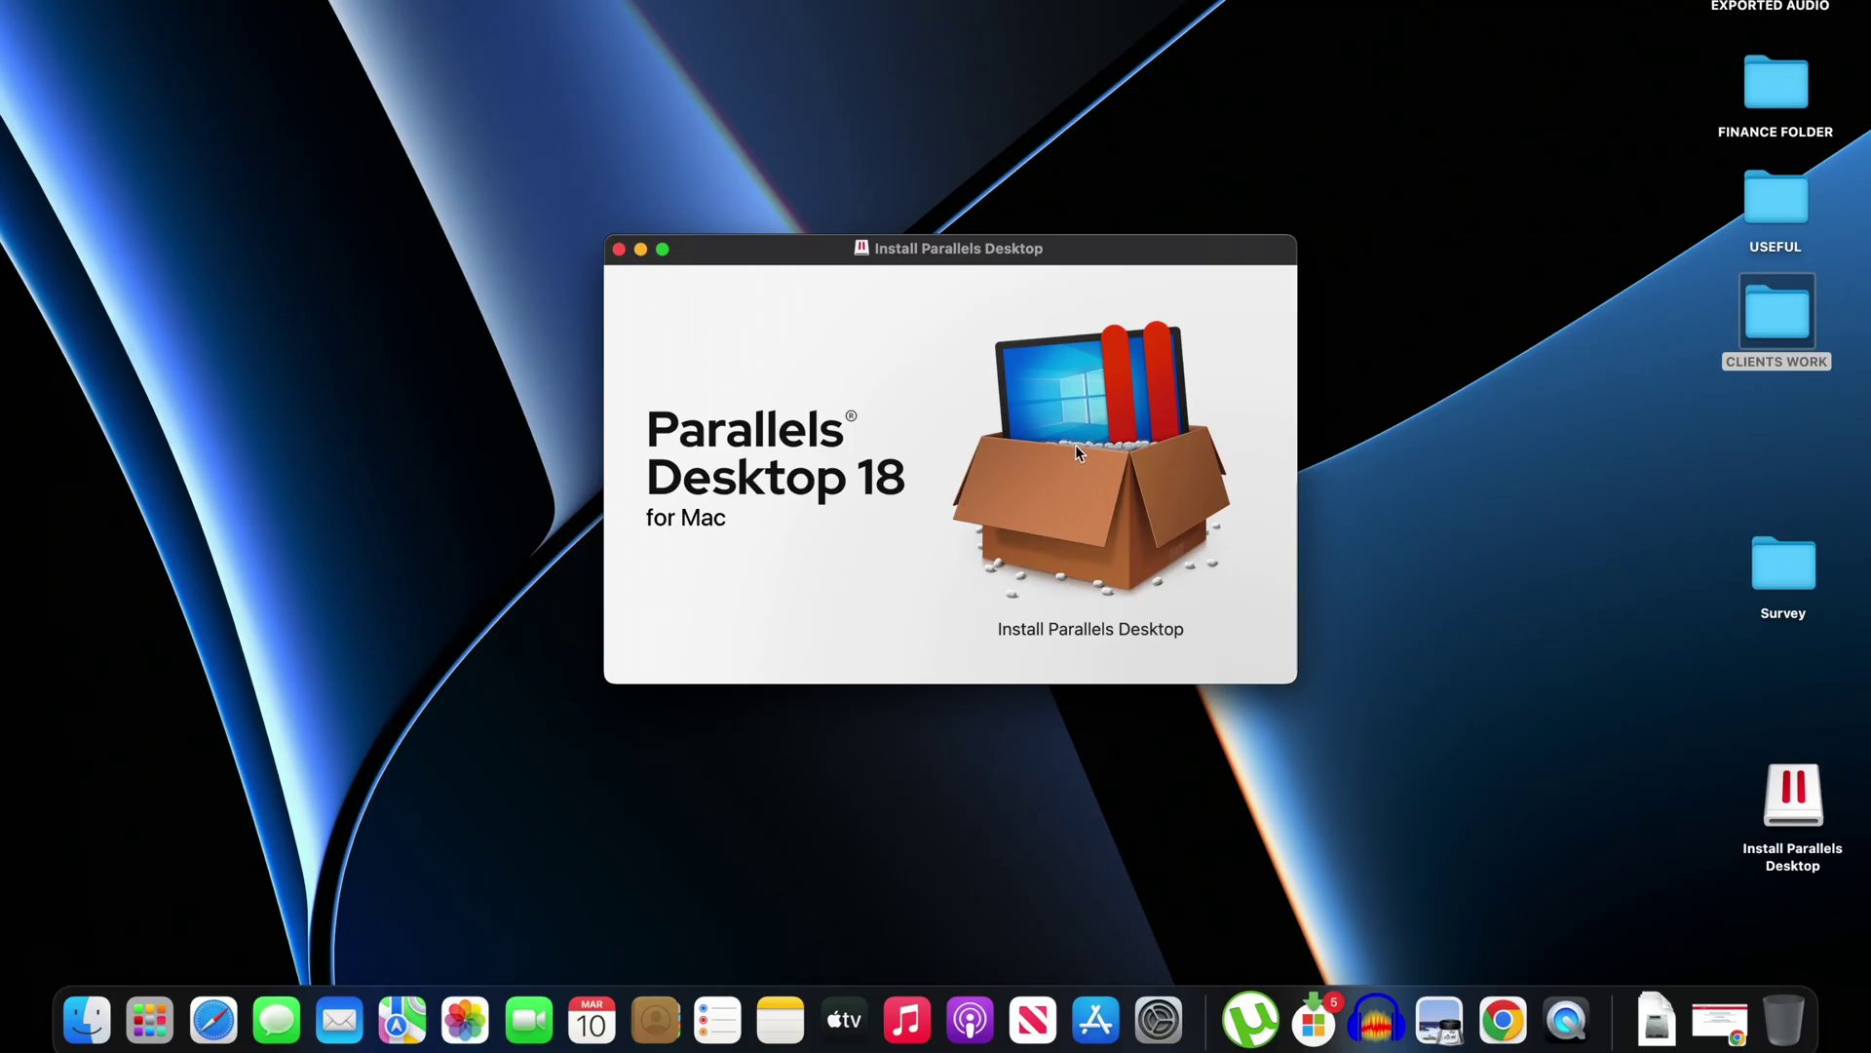
pyautogui.doubleClick(1074, 445)
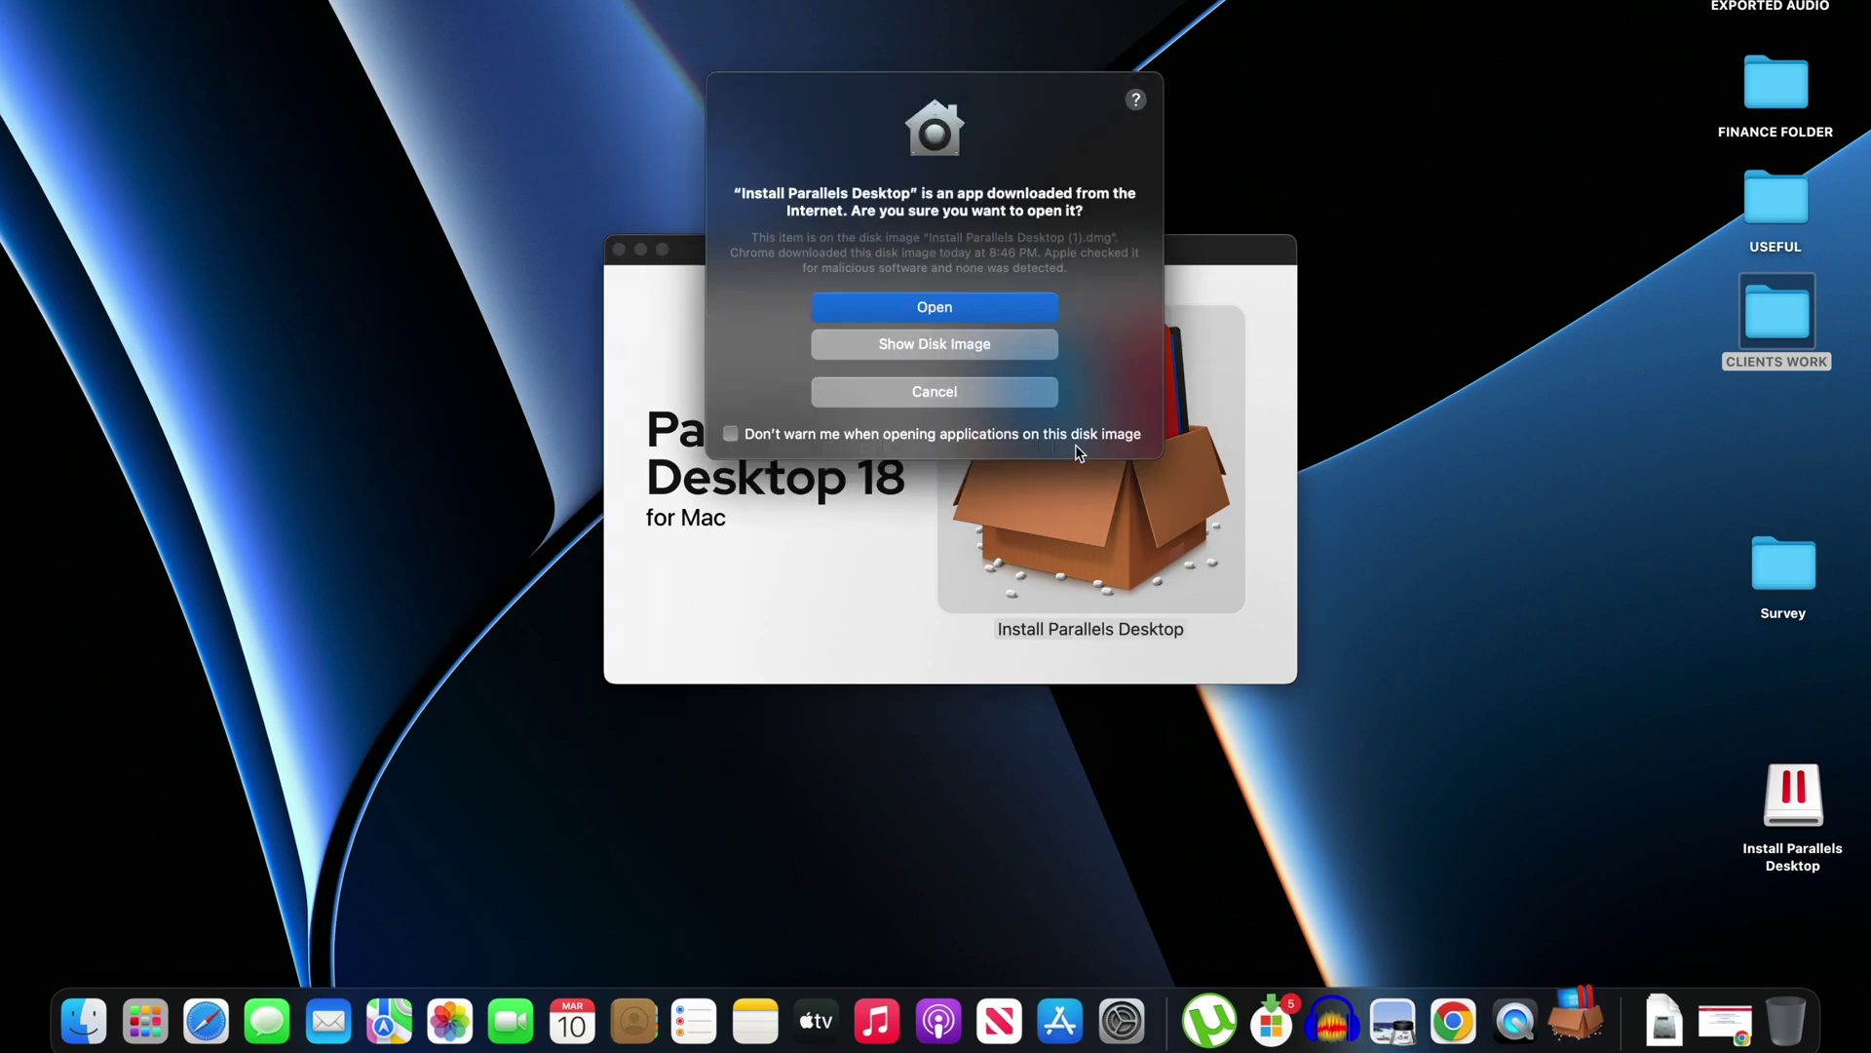
pyautogui.click(914, 308)
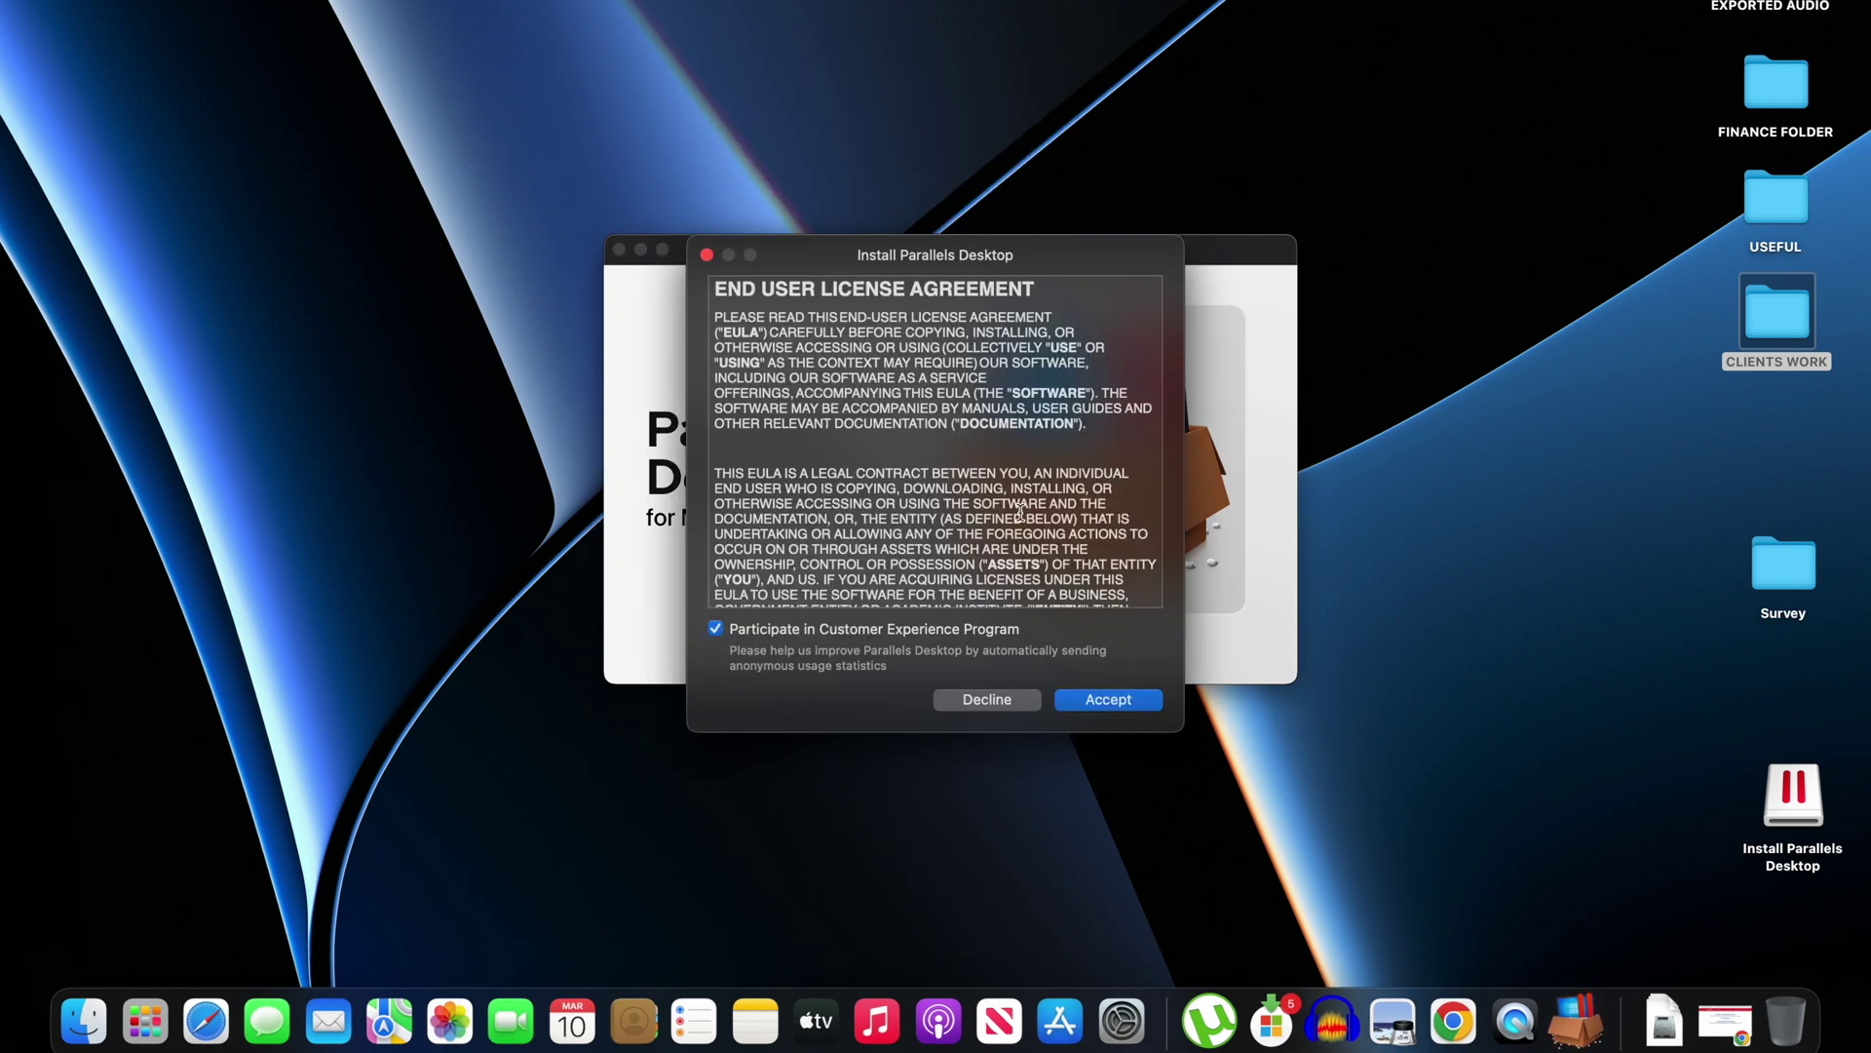
pyautogui.scroll(-10, 1004, 523)
pyautogui.click(1112, 704)
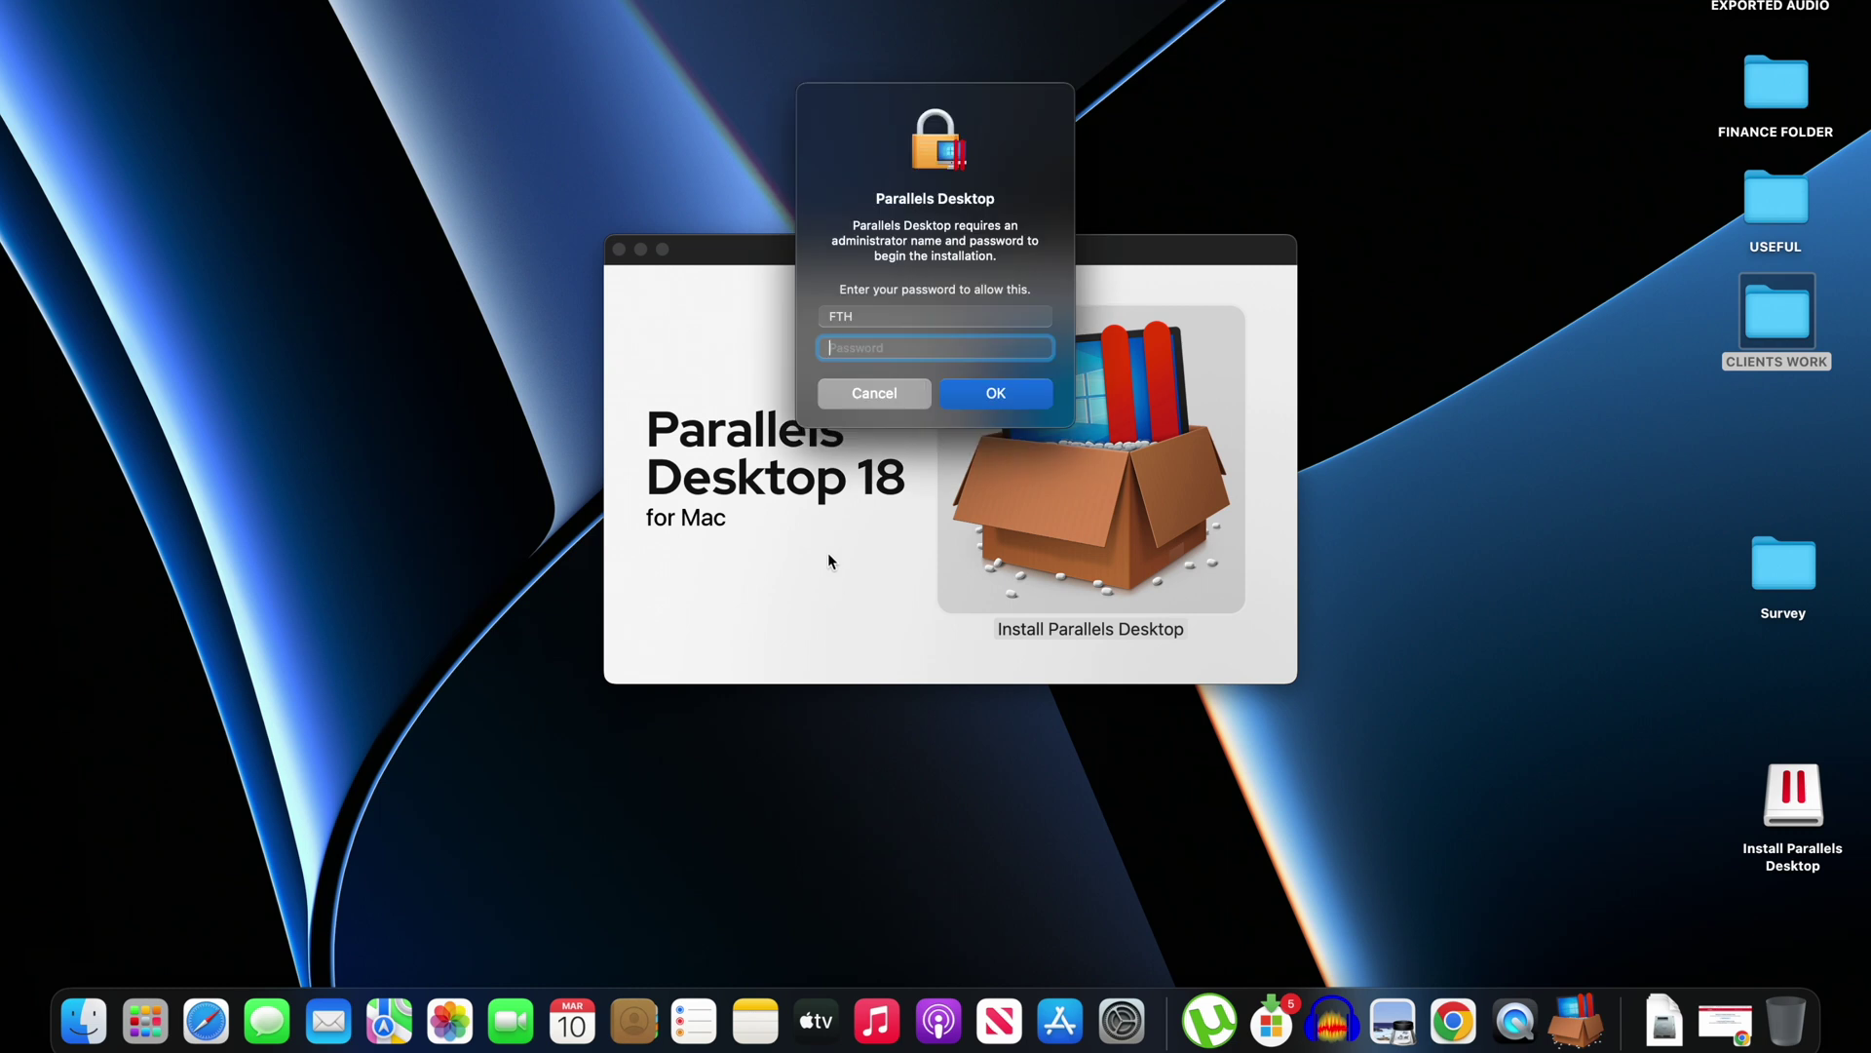
pyautogui.write('******')
pyautogui.click(1002, 394)
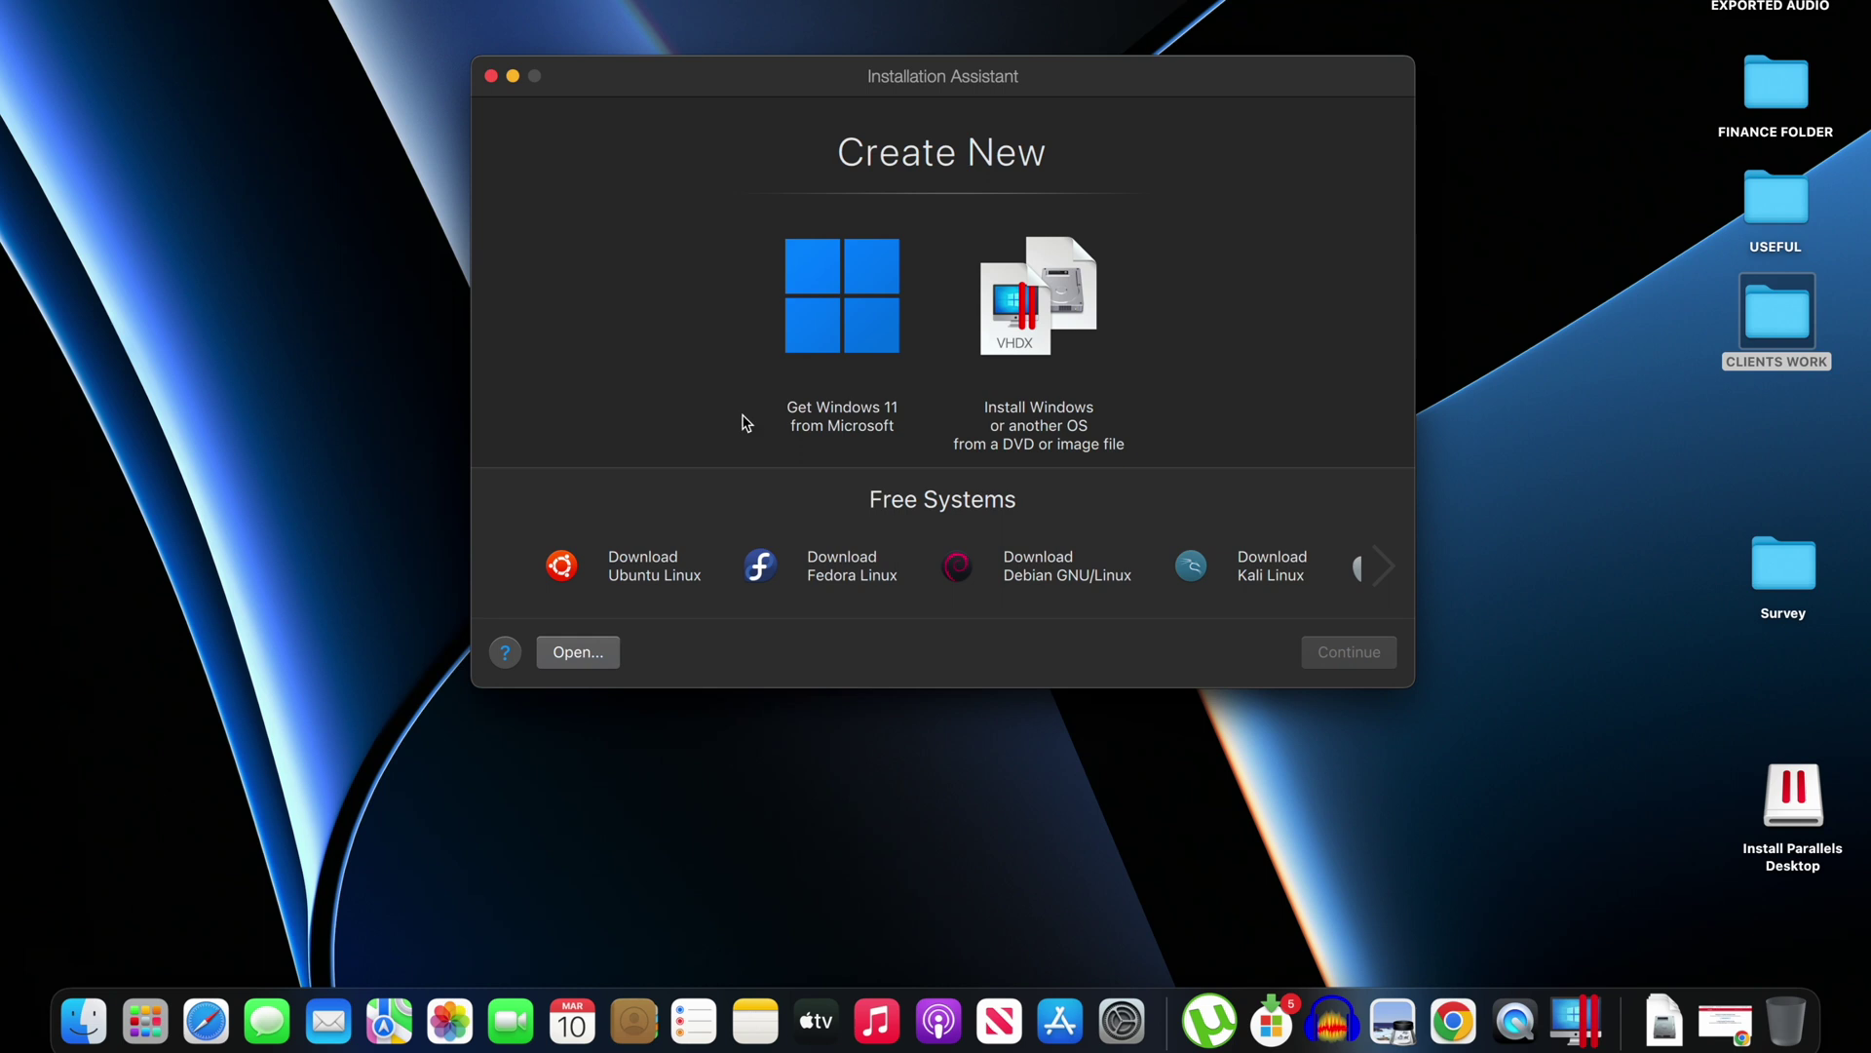
pyautogui.click(852, 290)
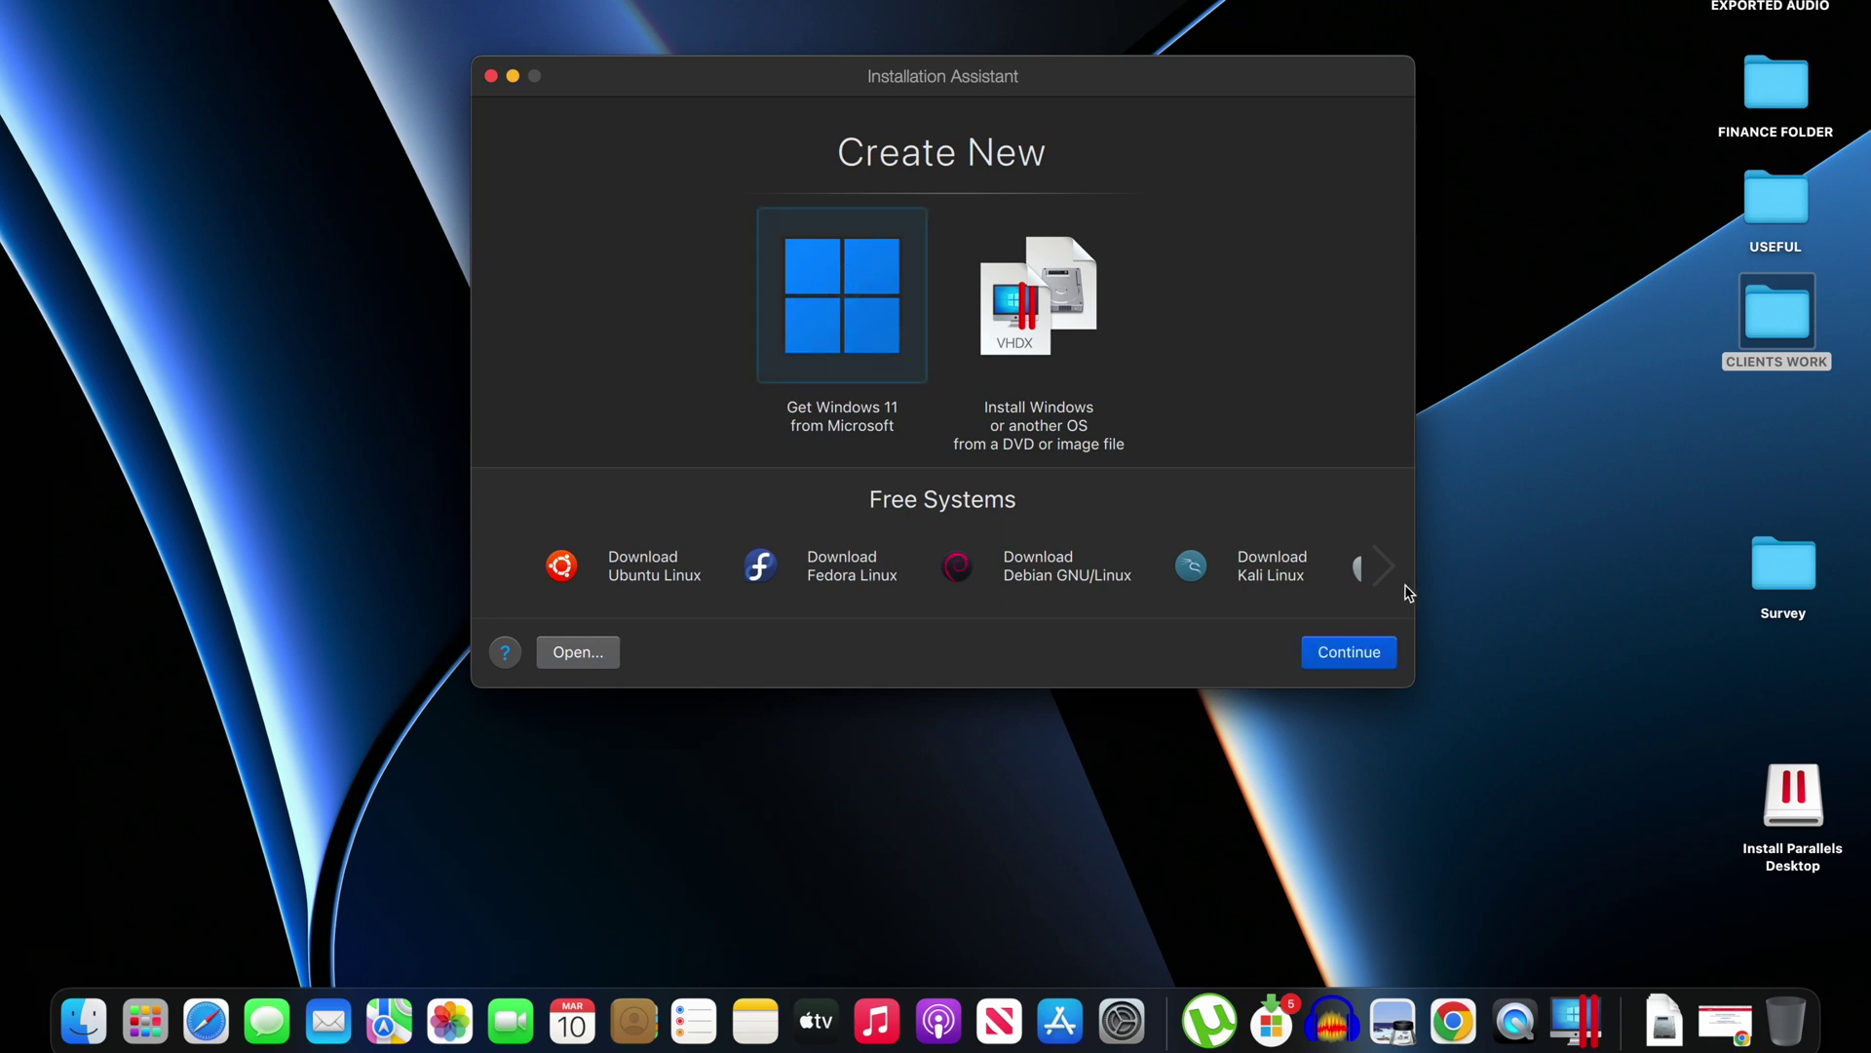
pyautogui.click(1355, 653)
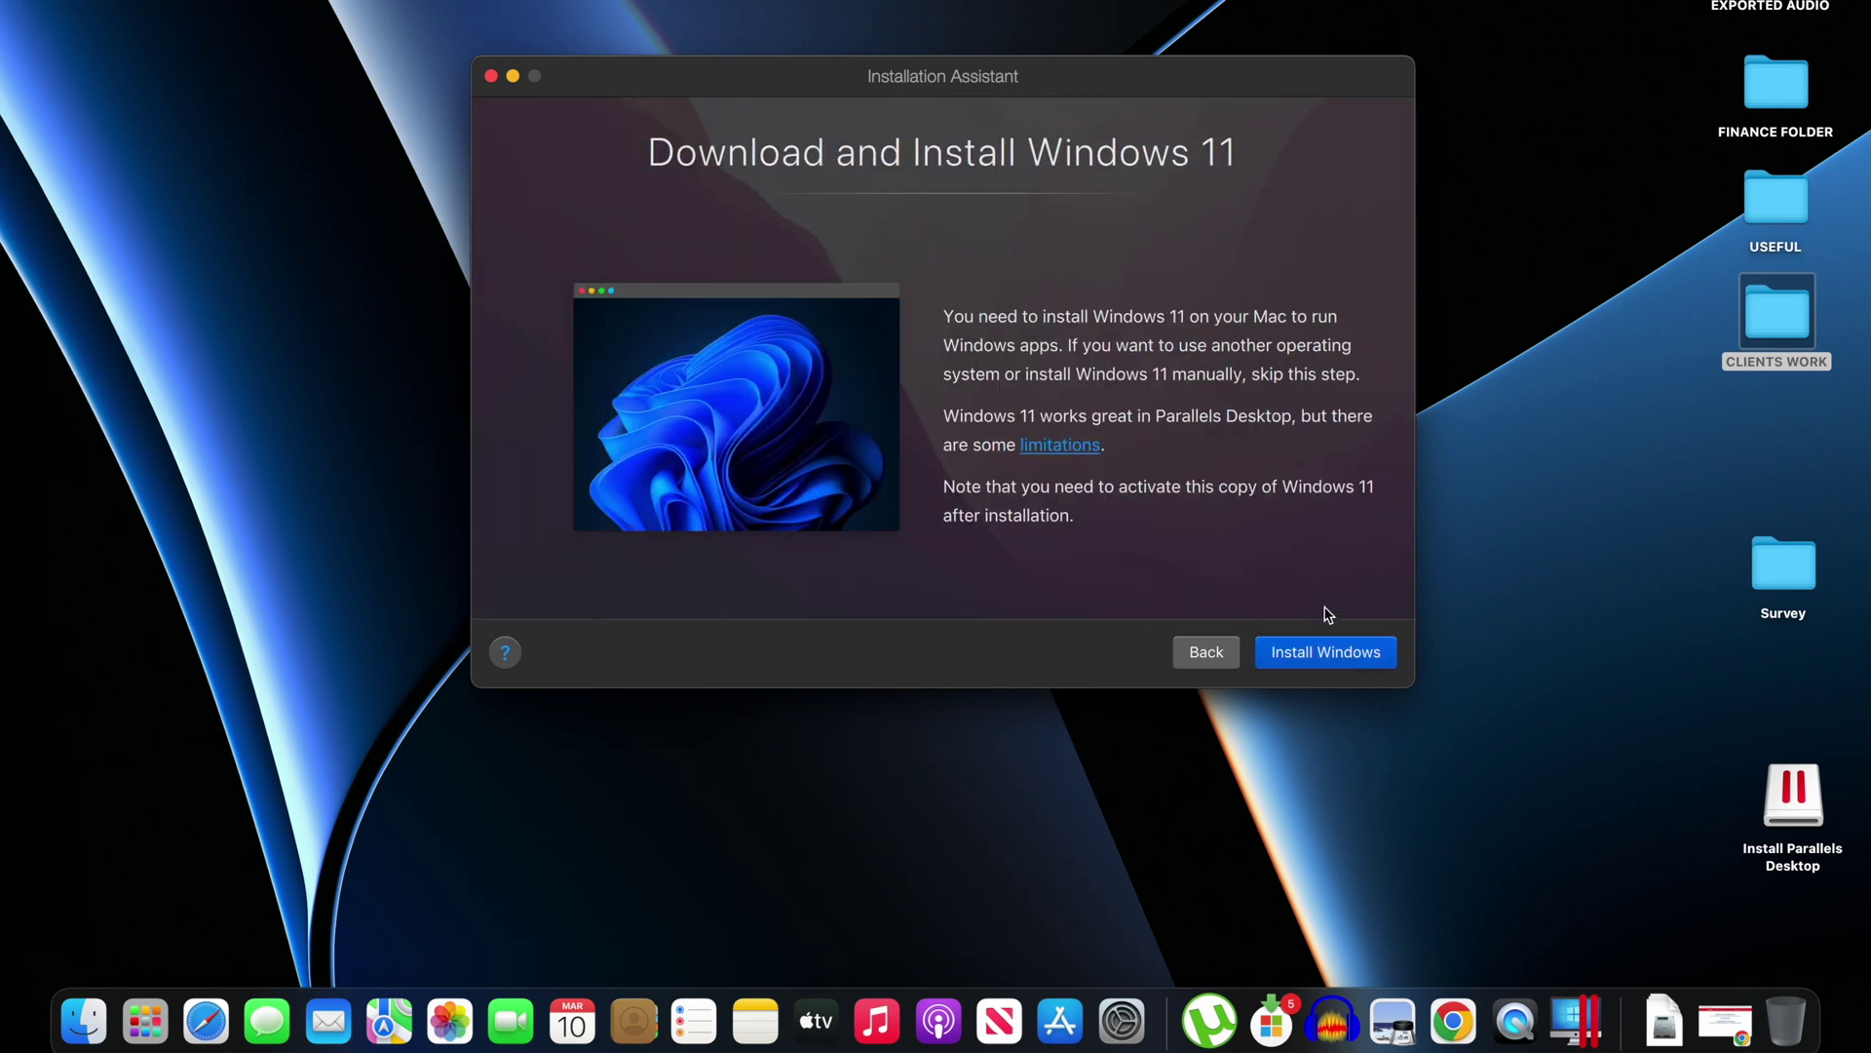
pyautogui.click(1313, 653)
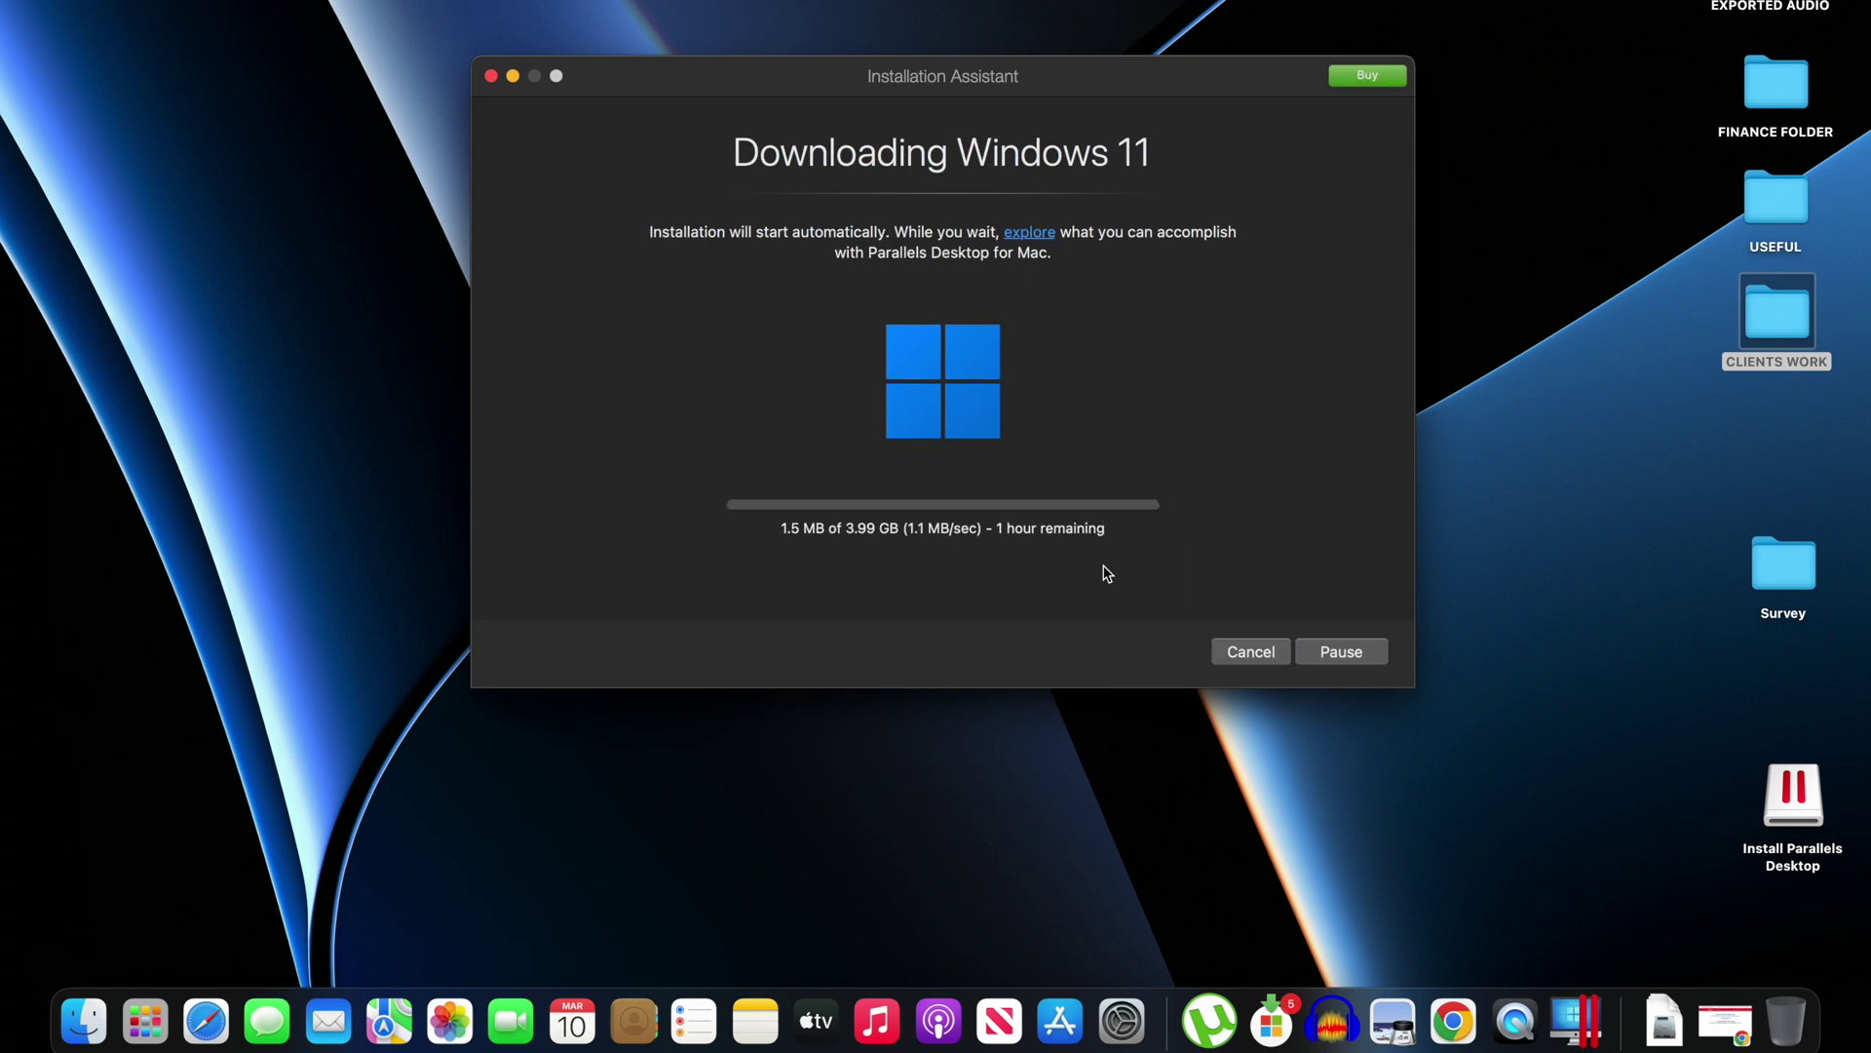
pyautogui.click(1244, 652)
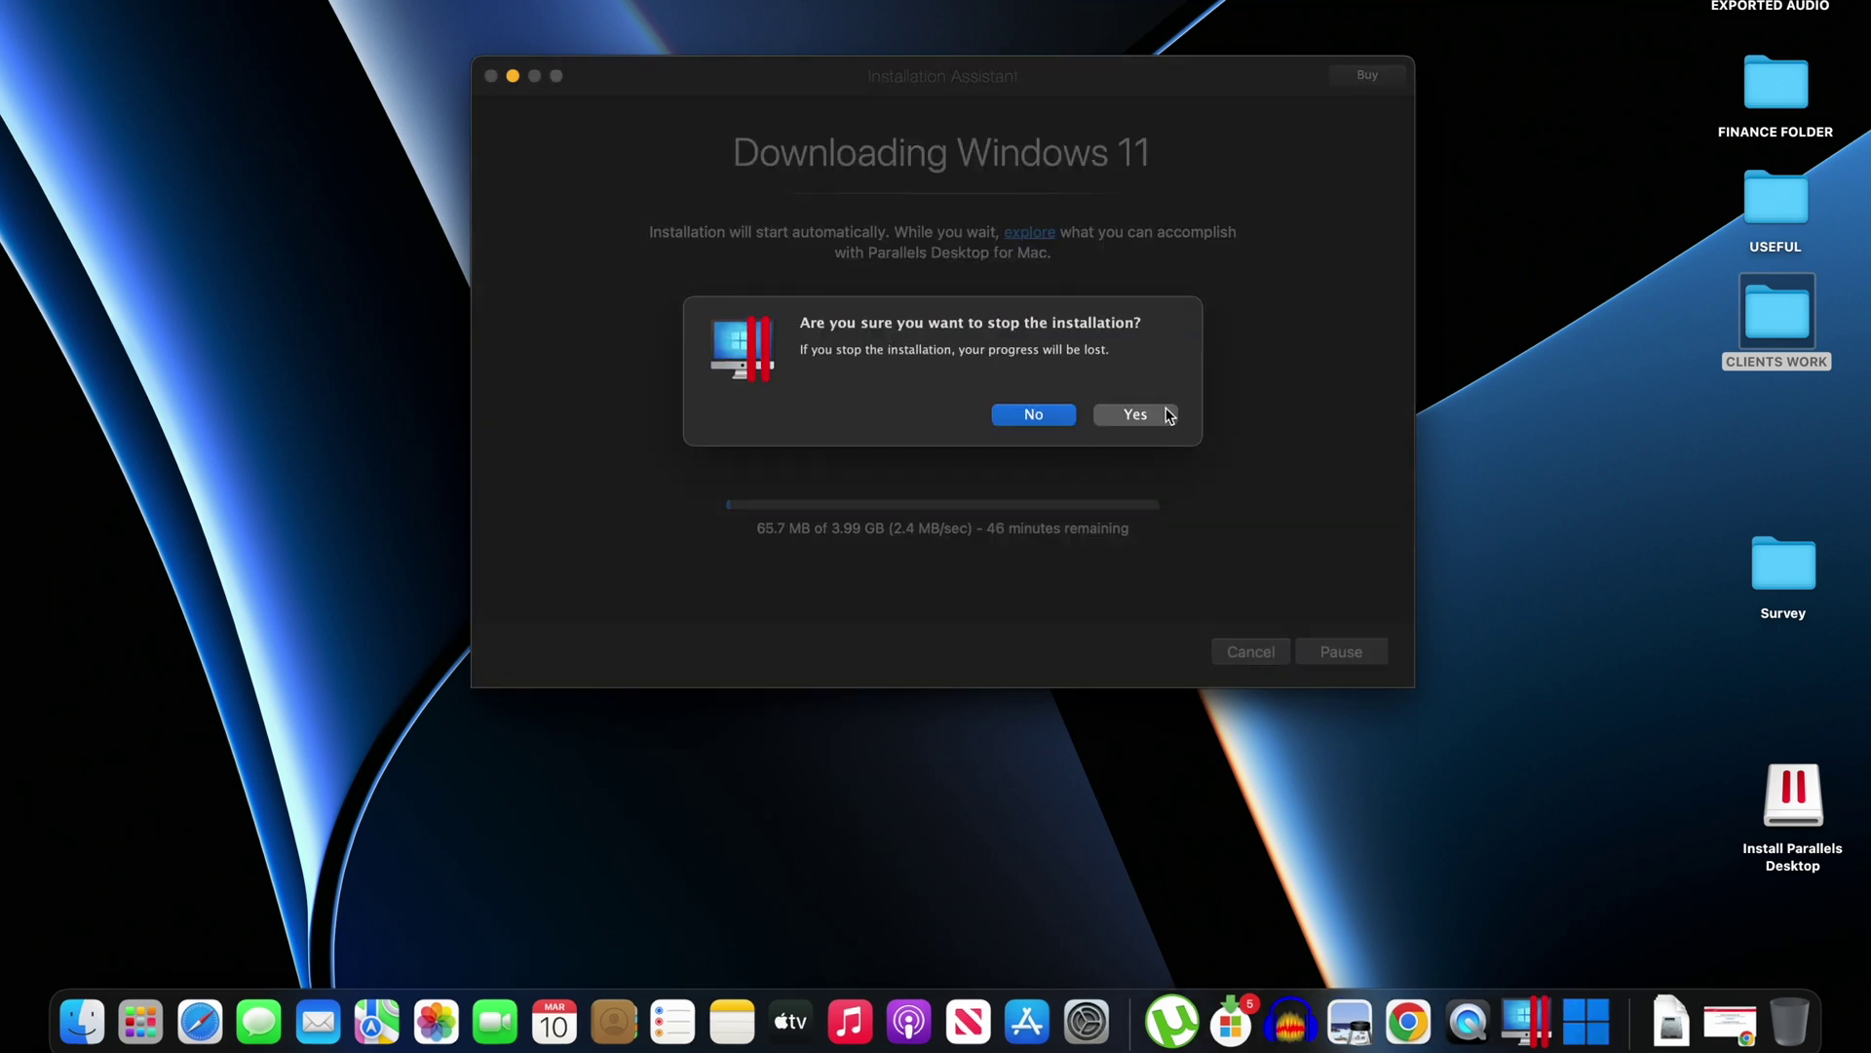
pyautogui.click(1137, 413)
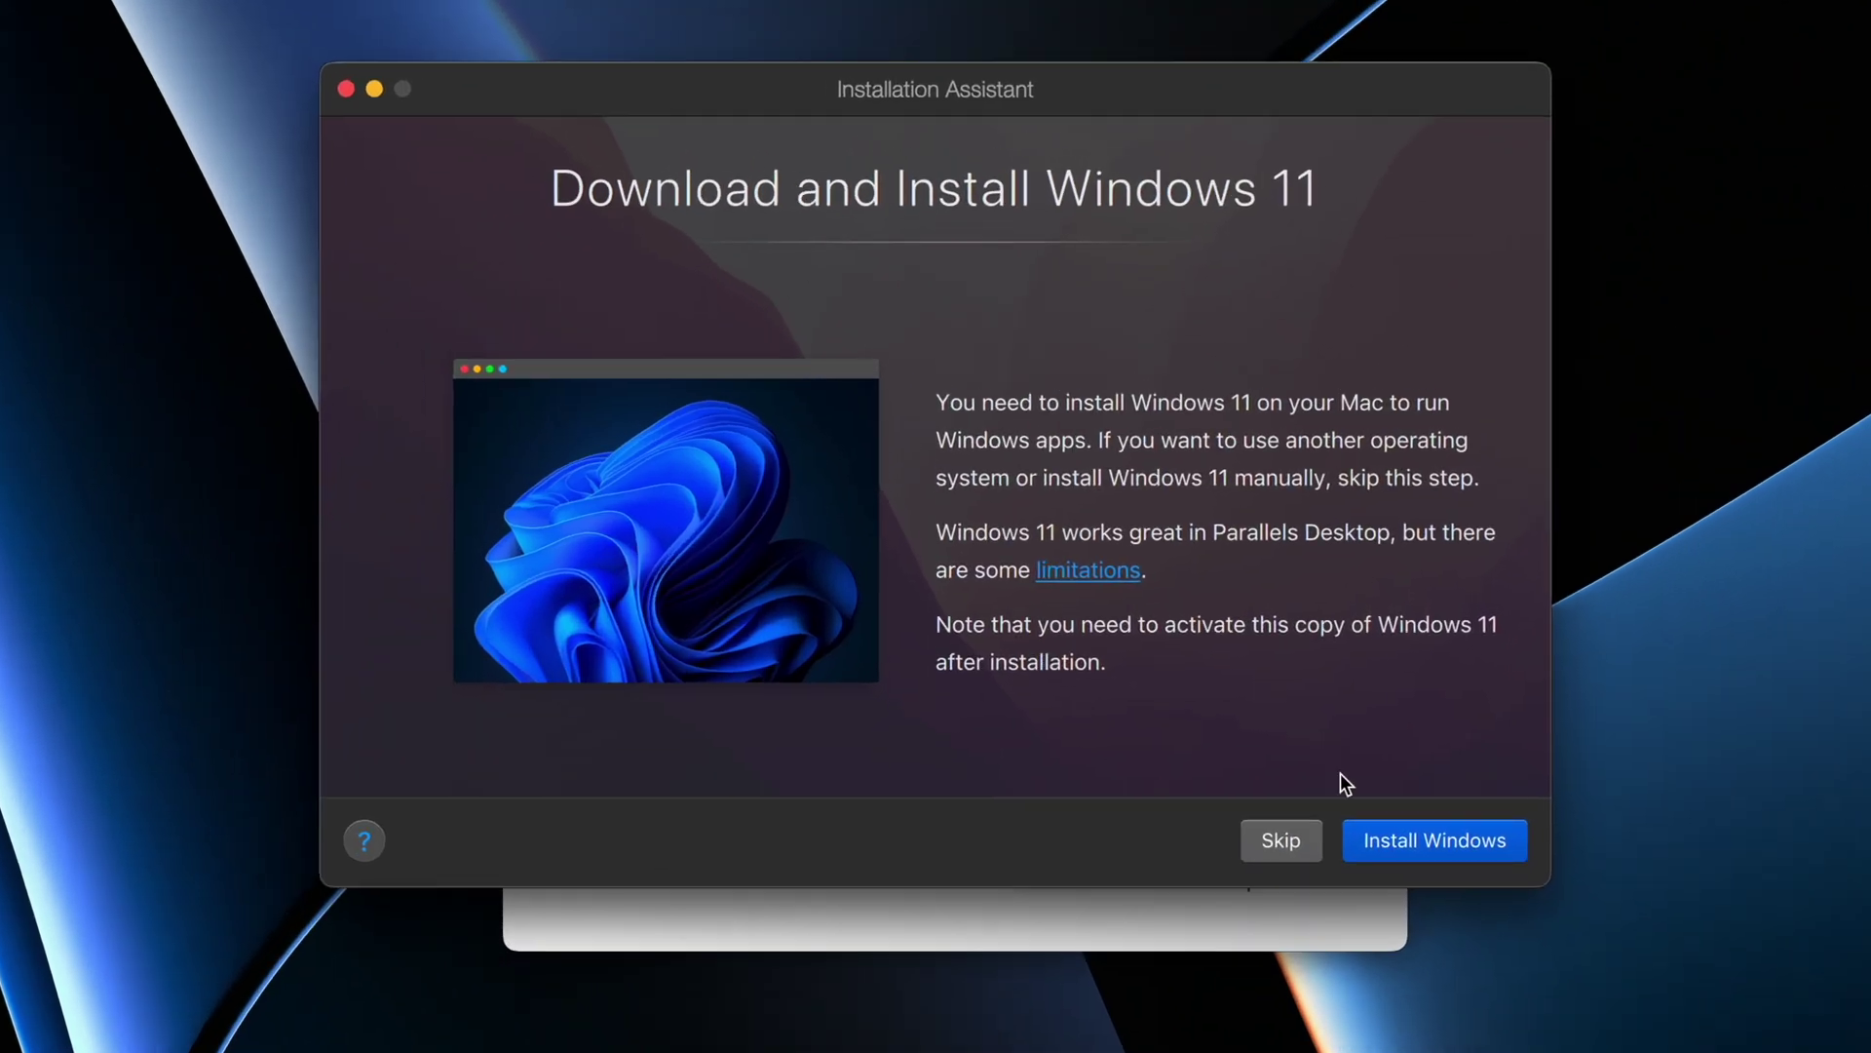
pyautogui.click(1278, 840)
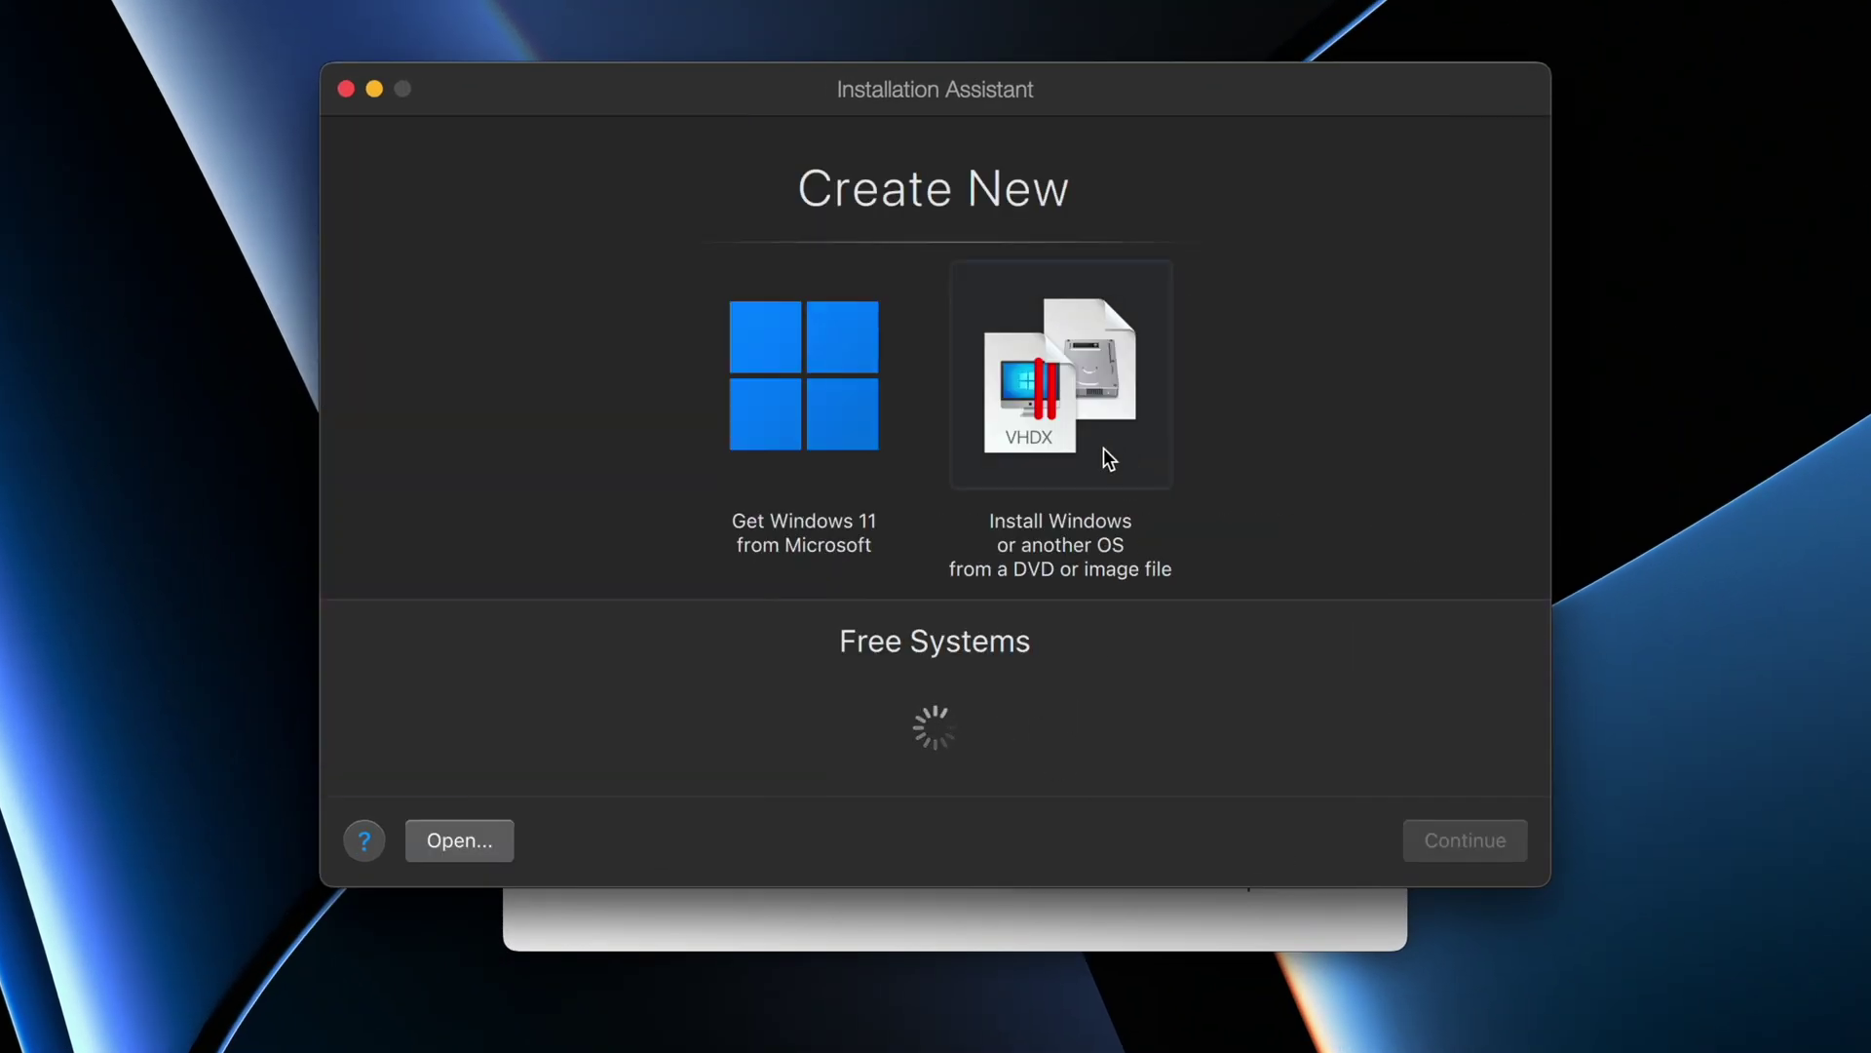
# Choose to install Windows from an image file and pick the image manually
pyautogui.click(1075, 402)
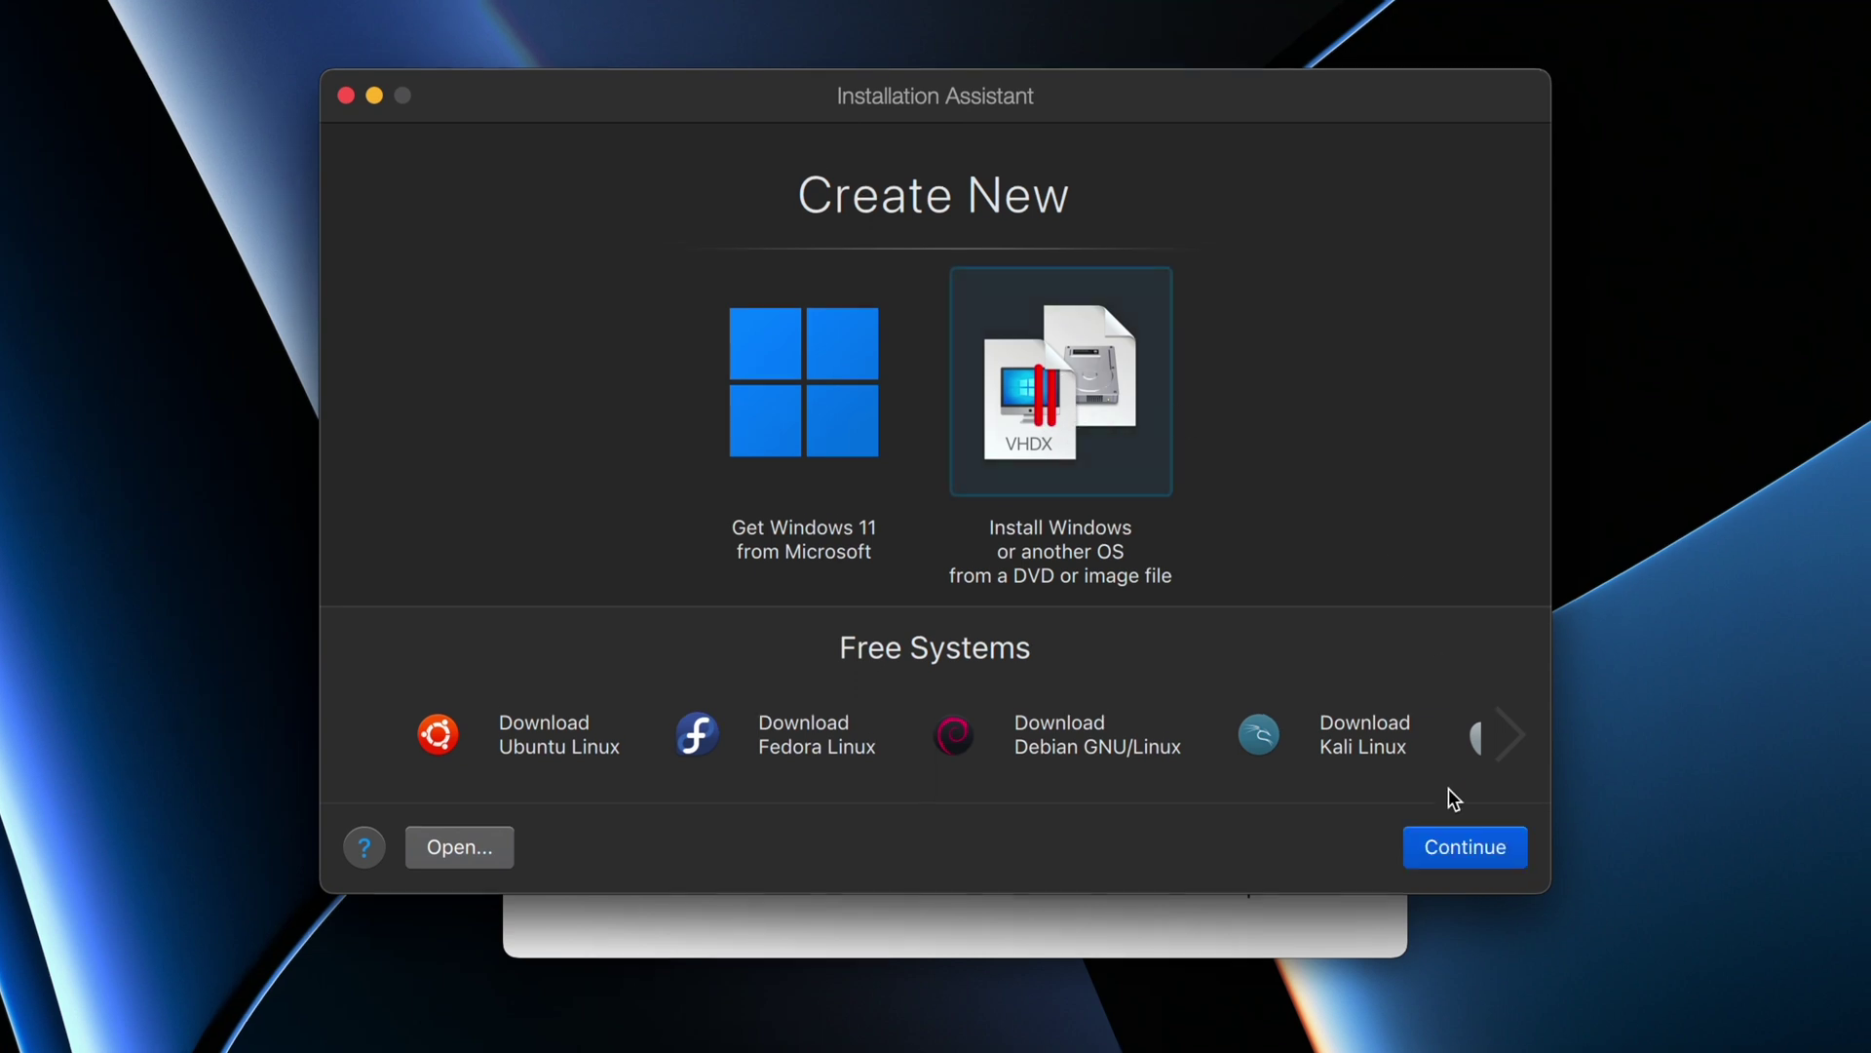
pyautogui.click(1460, 844)
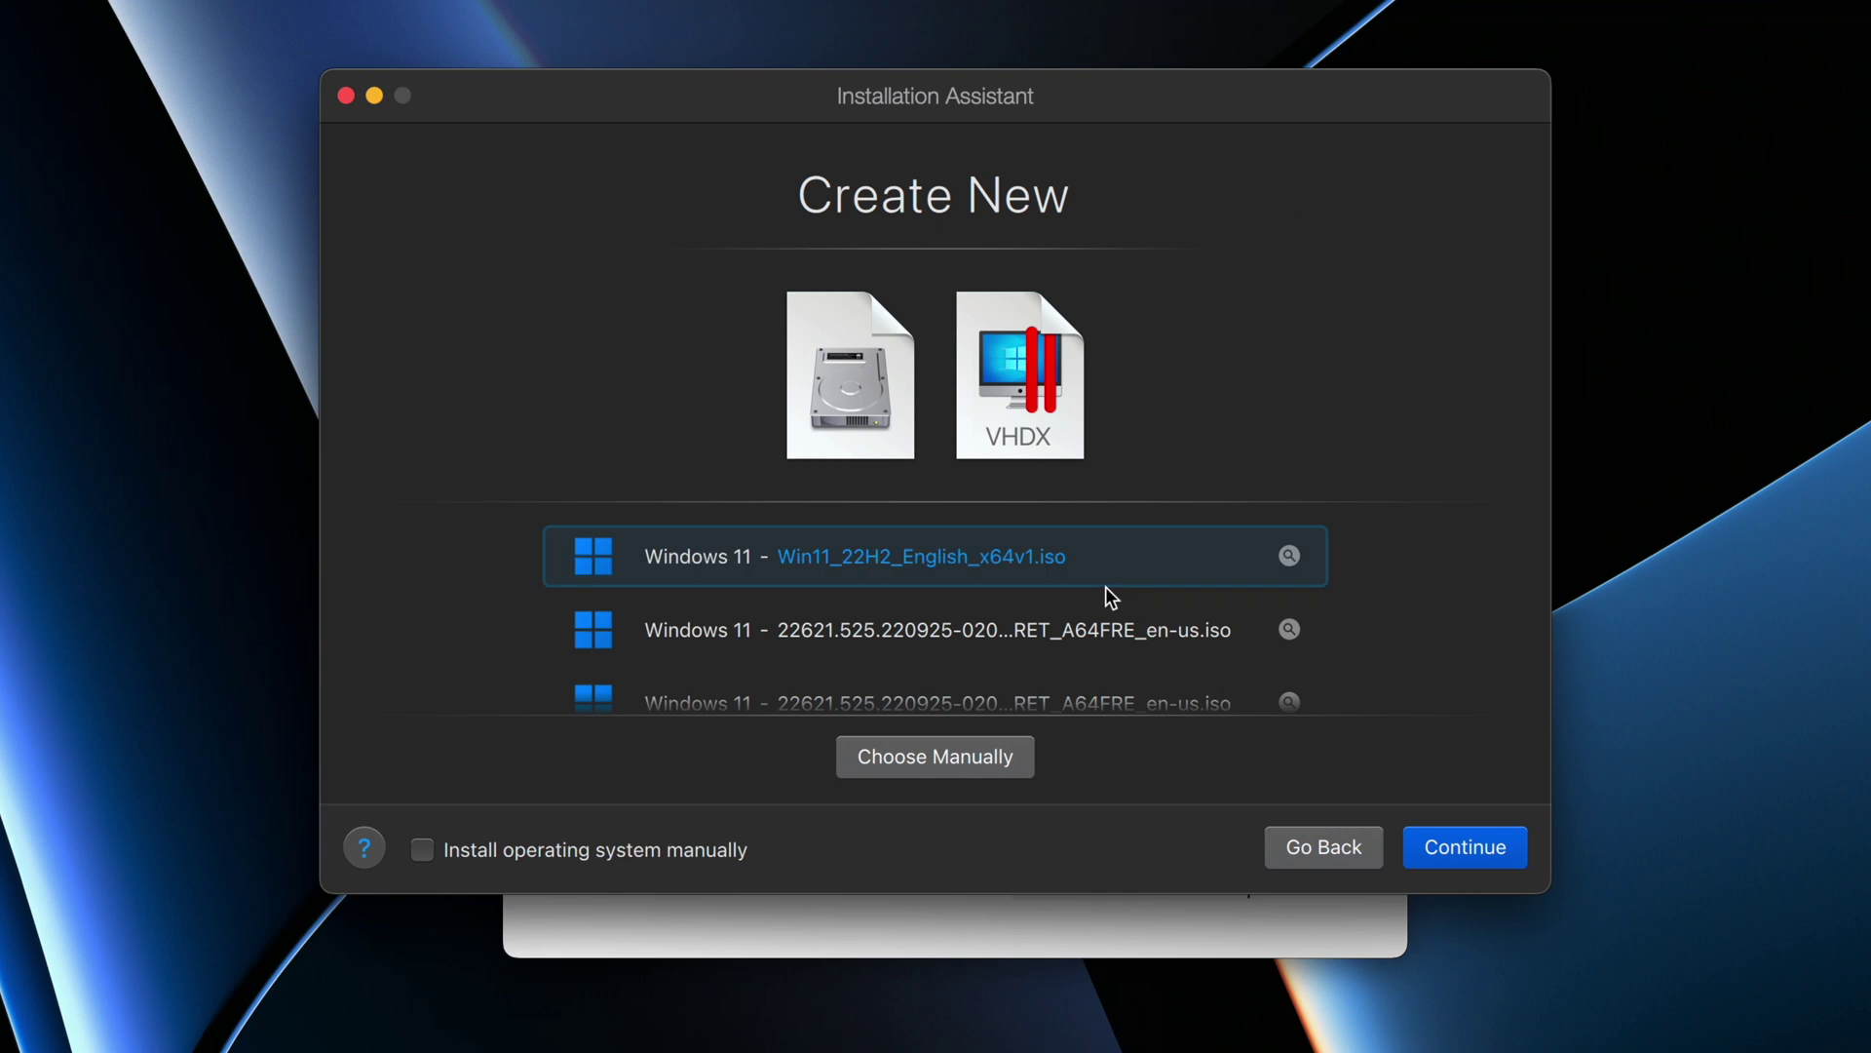
pyautogui.scroll(-2, 1127, 564)
pyautogui.scroll(2, 1127, 564)
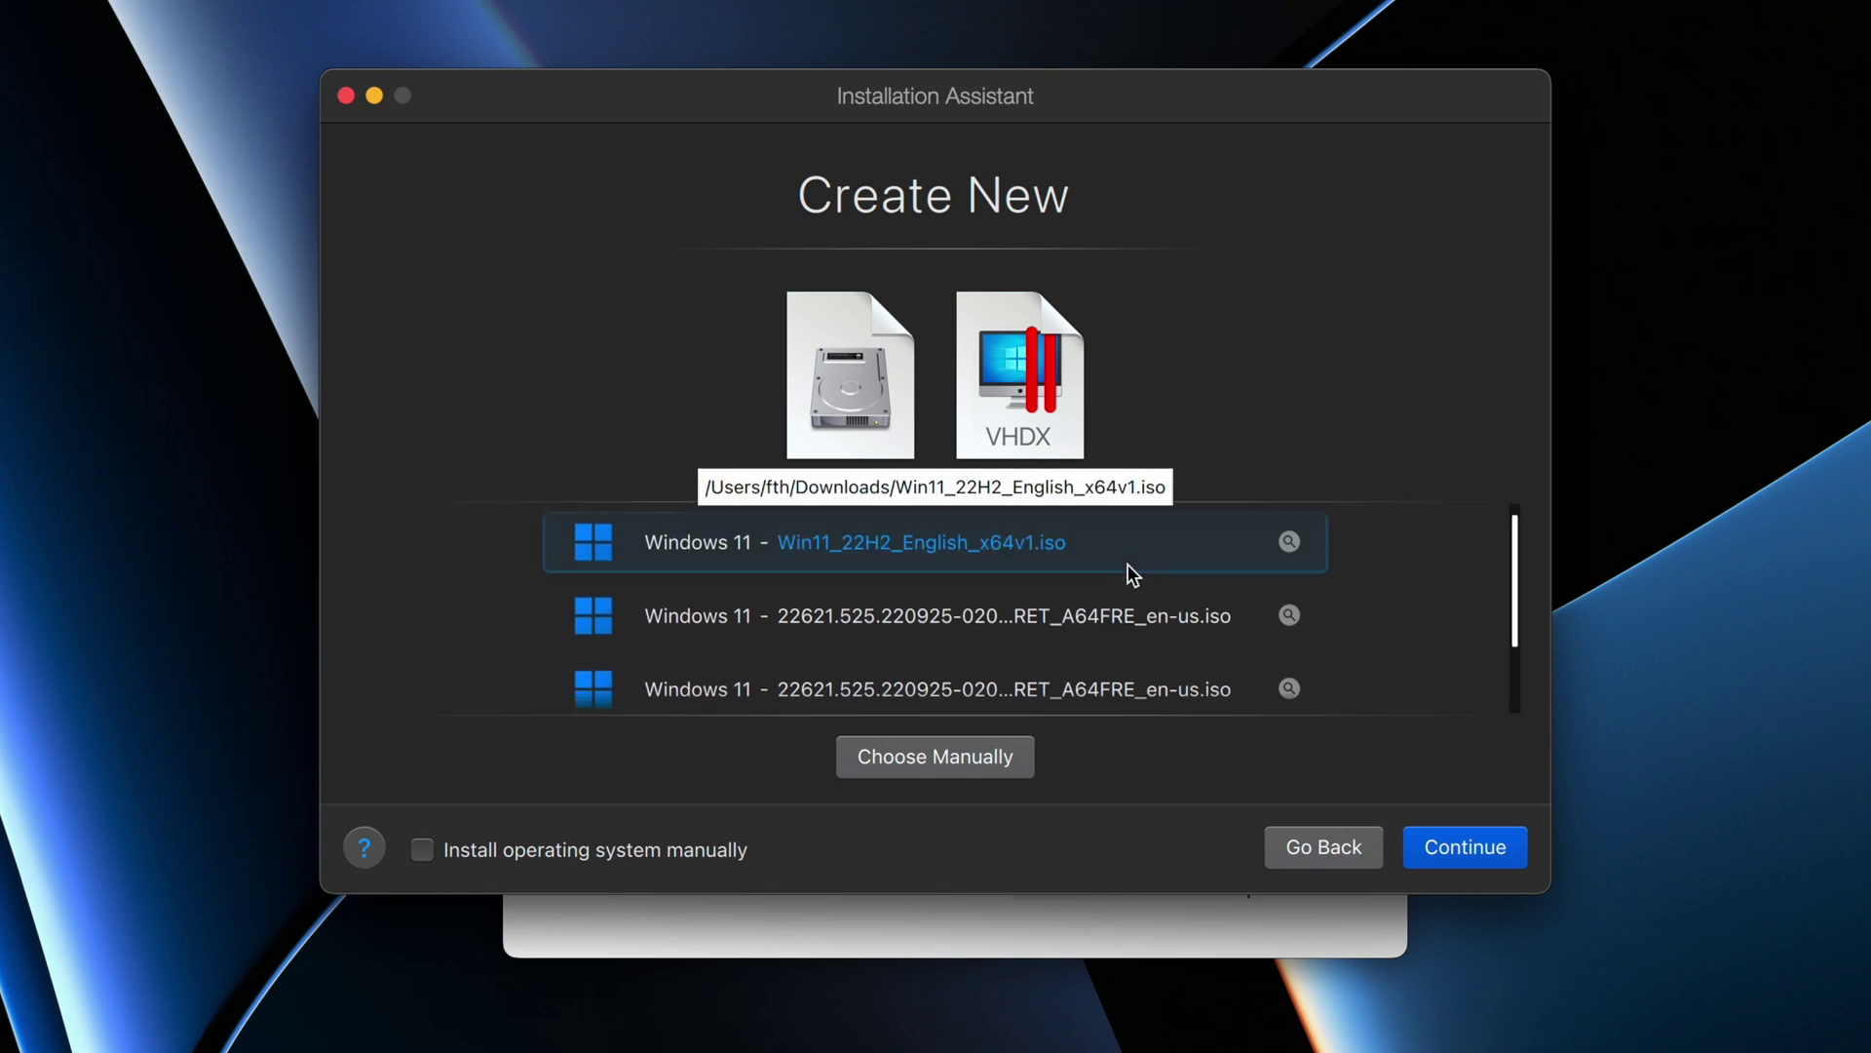
pyautogui.click(932, 759)
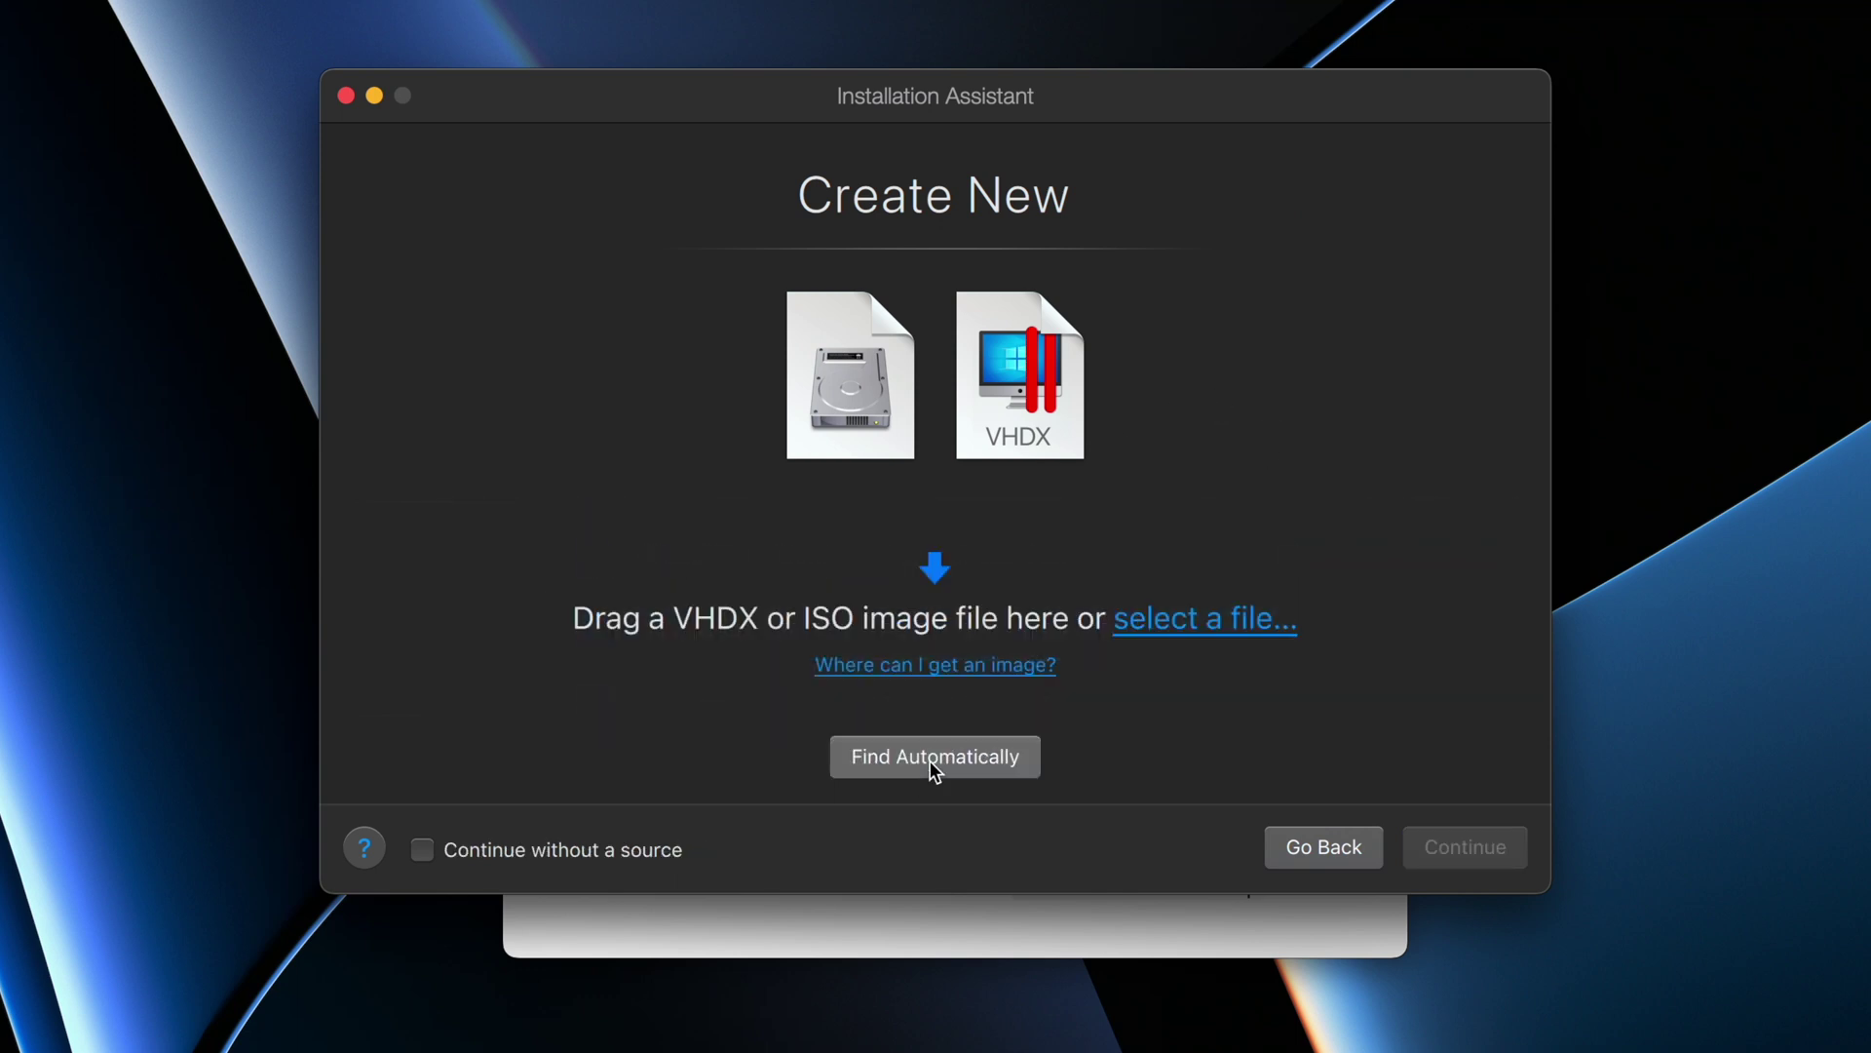
# Select the Windows 11 ISO in Downloads as the installation image and continue
pyautogui.click(1180, 633)
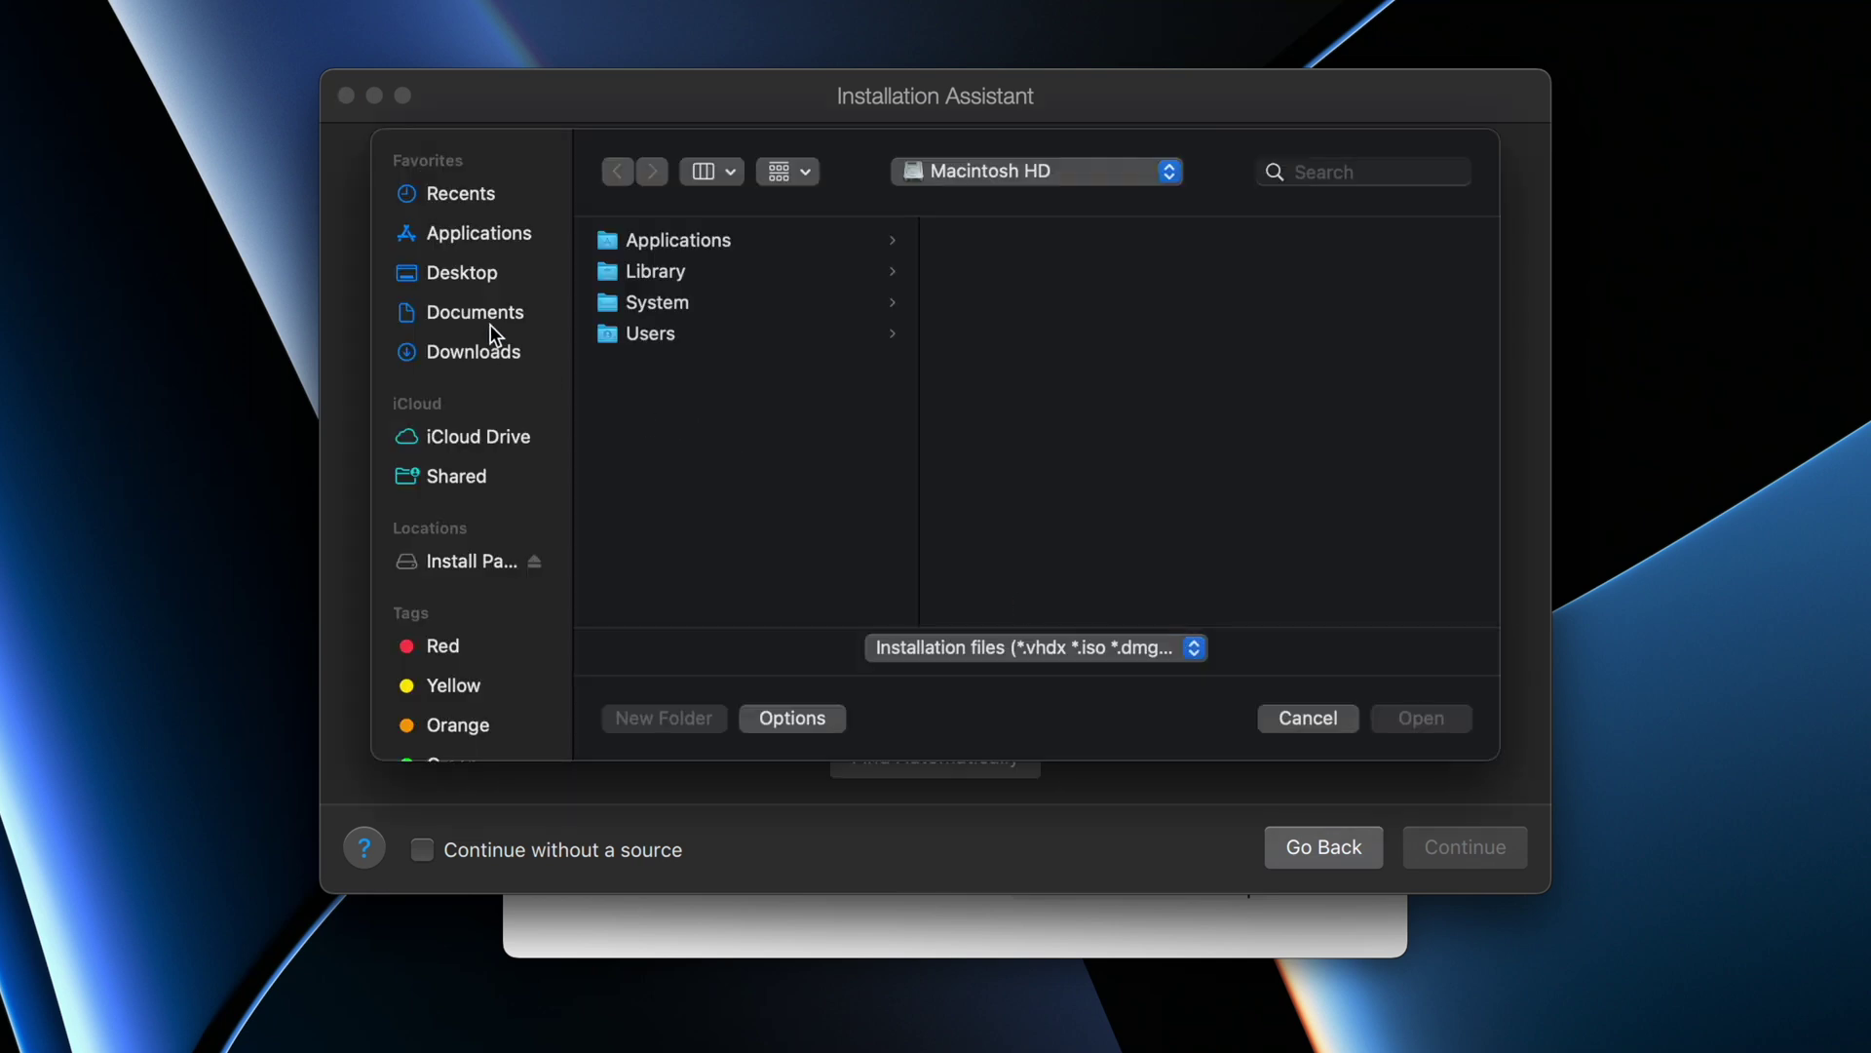
pyautogui.click(479, 350)
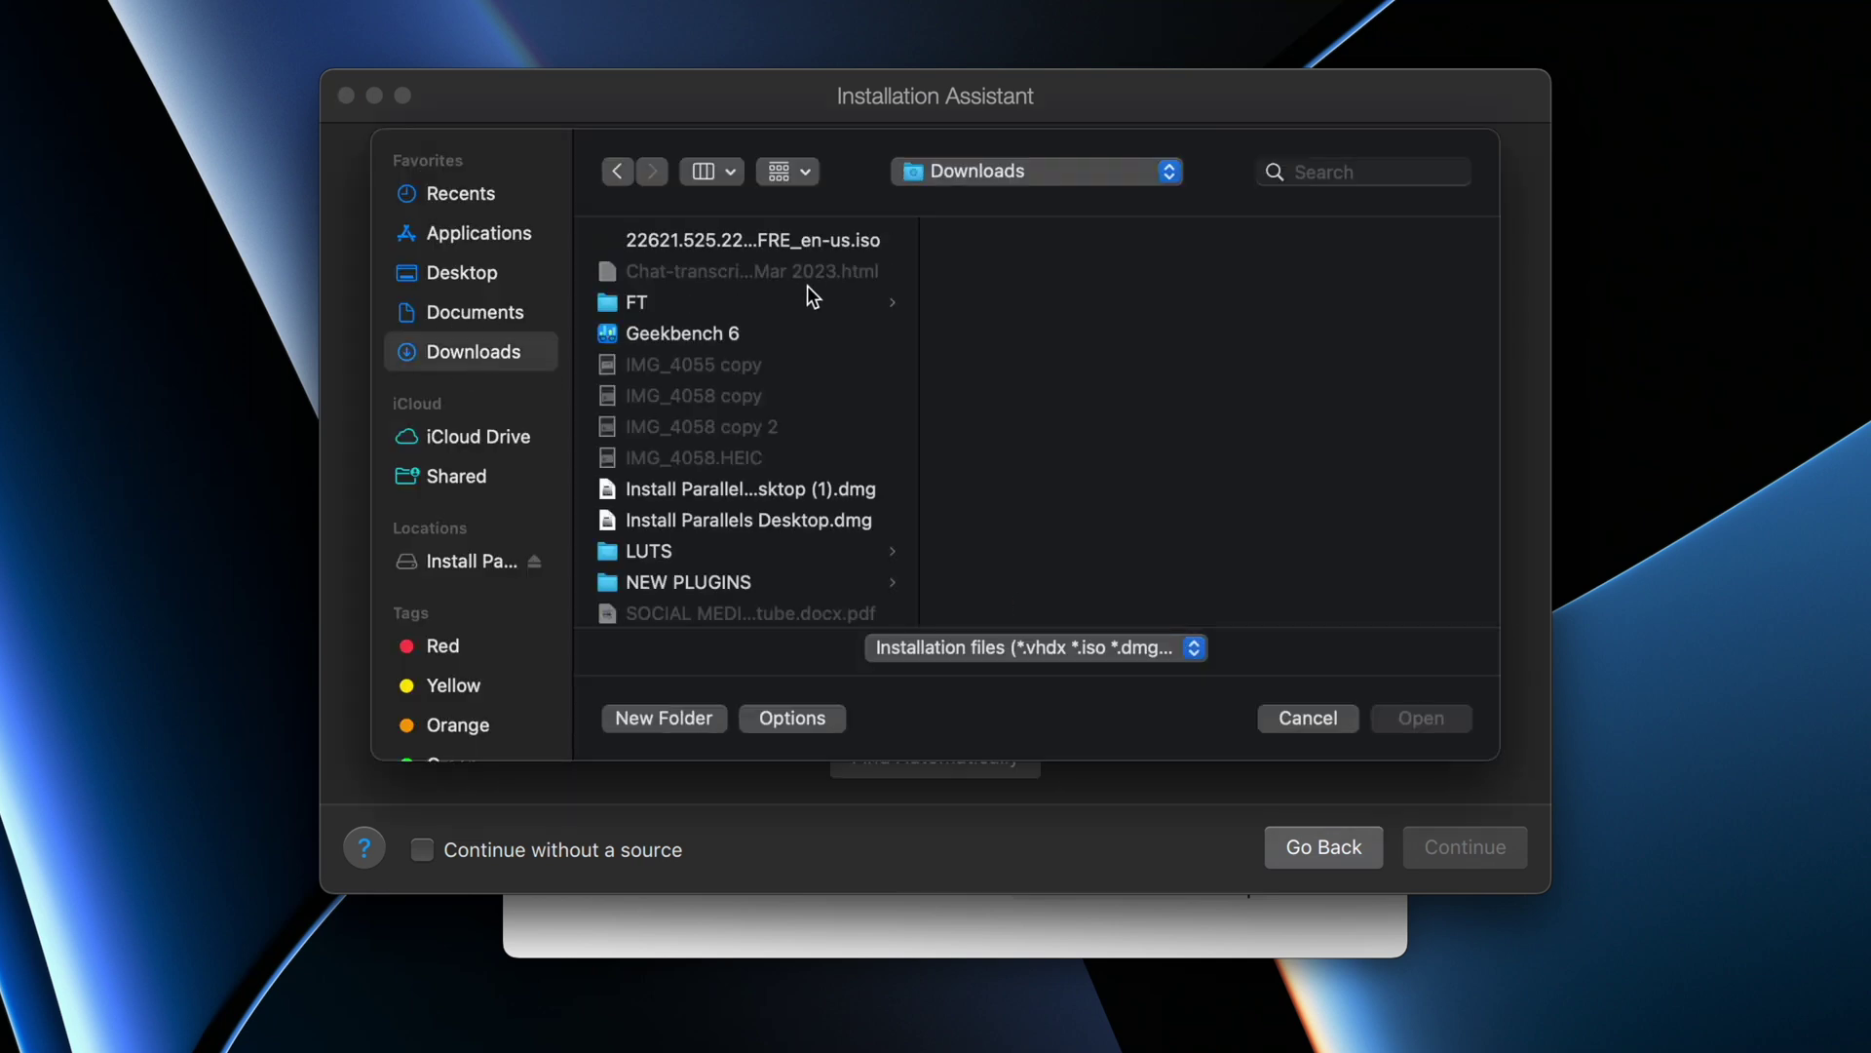
pyautogui.click(700, 244)
pyautogui.click(1418, 717)
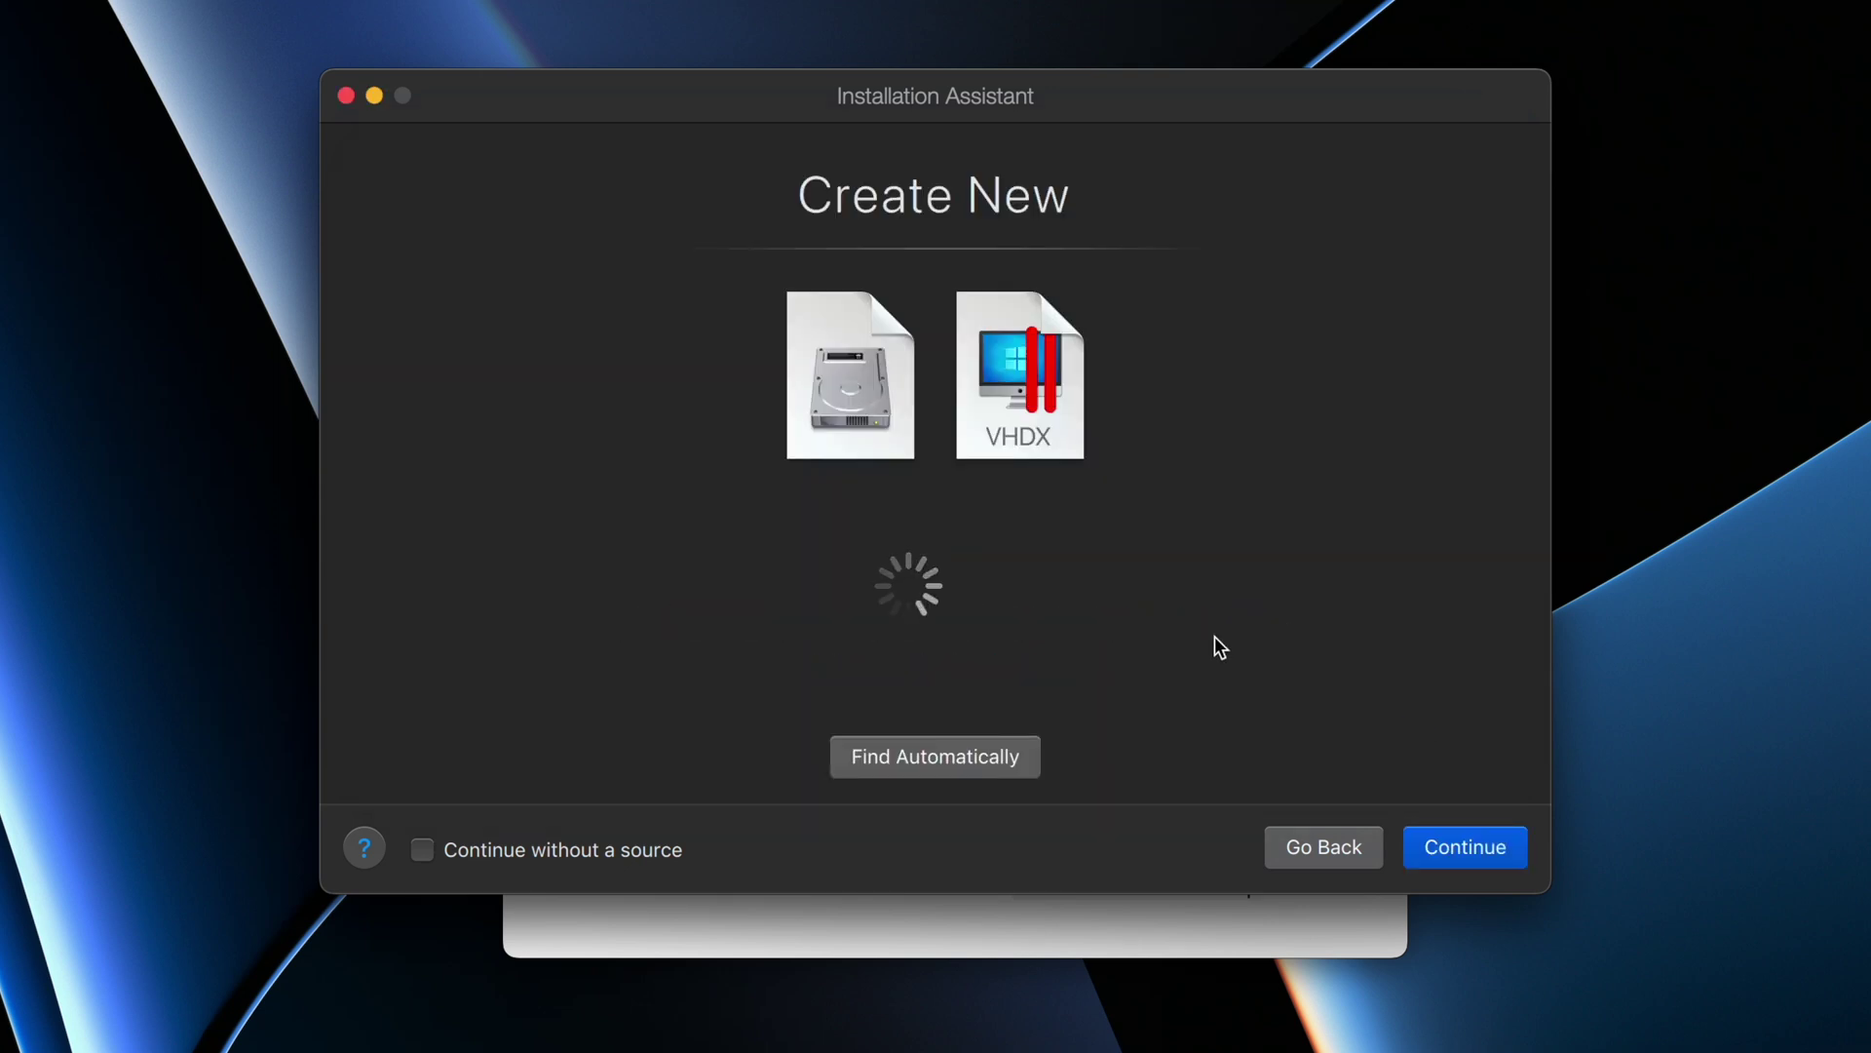
pyautogui.click(1459, 859)
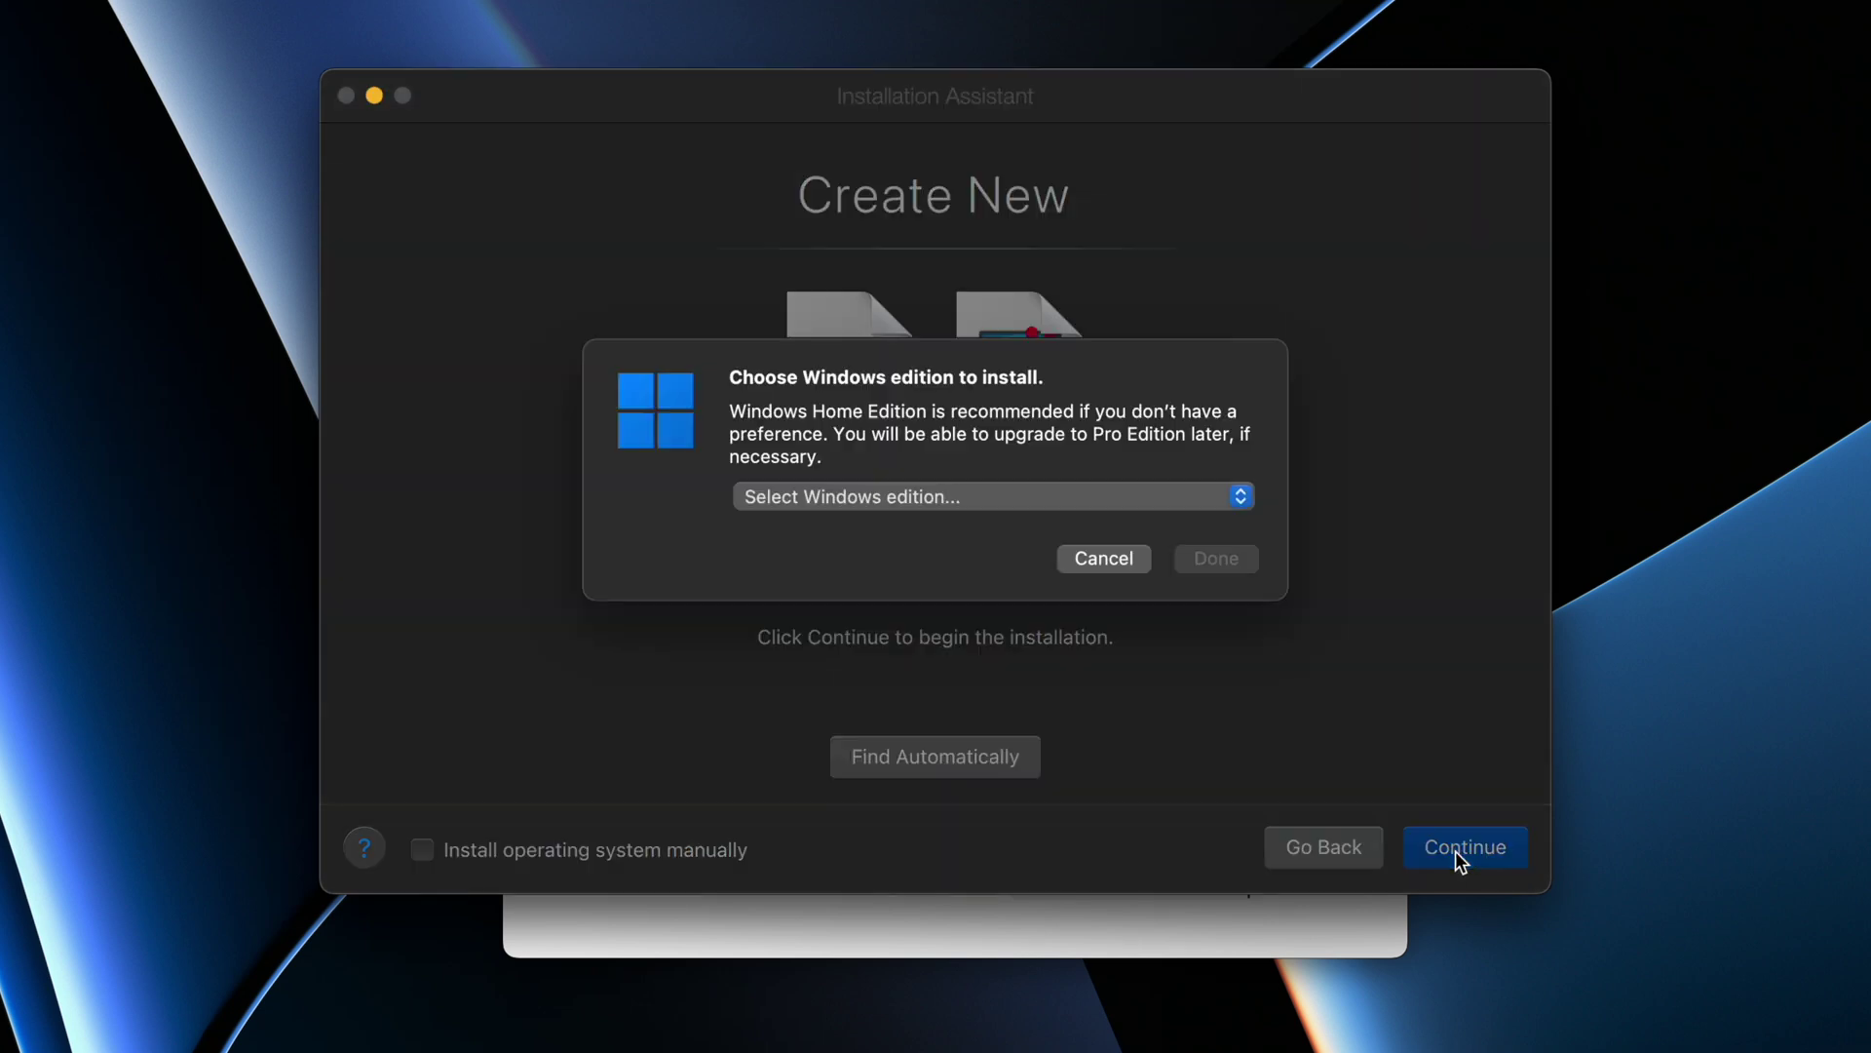
# Choose the Windows 11 Pro edition for the virtual machine
pyautogui.click(1039, 517)
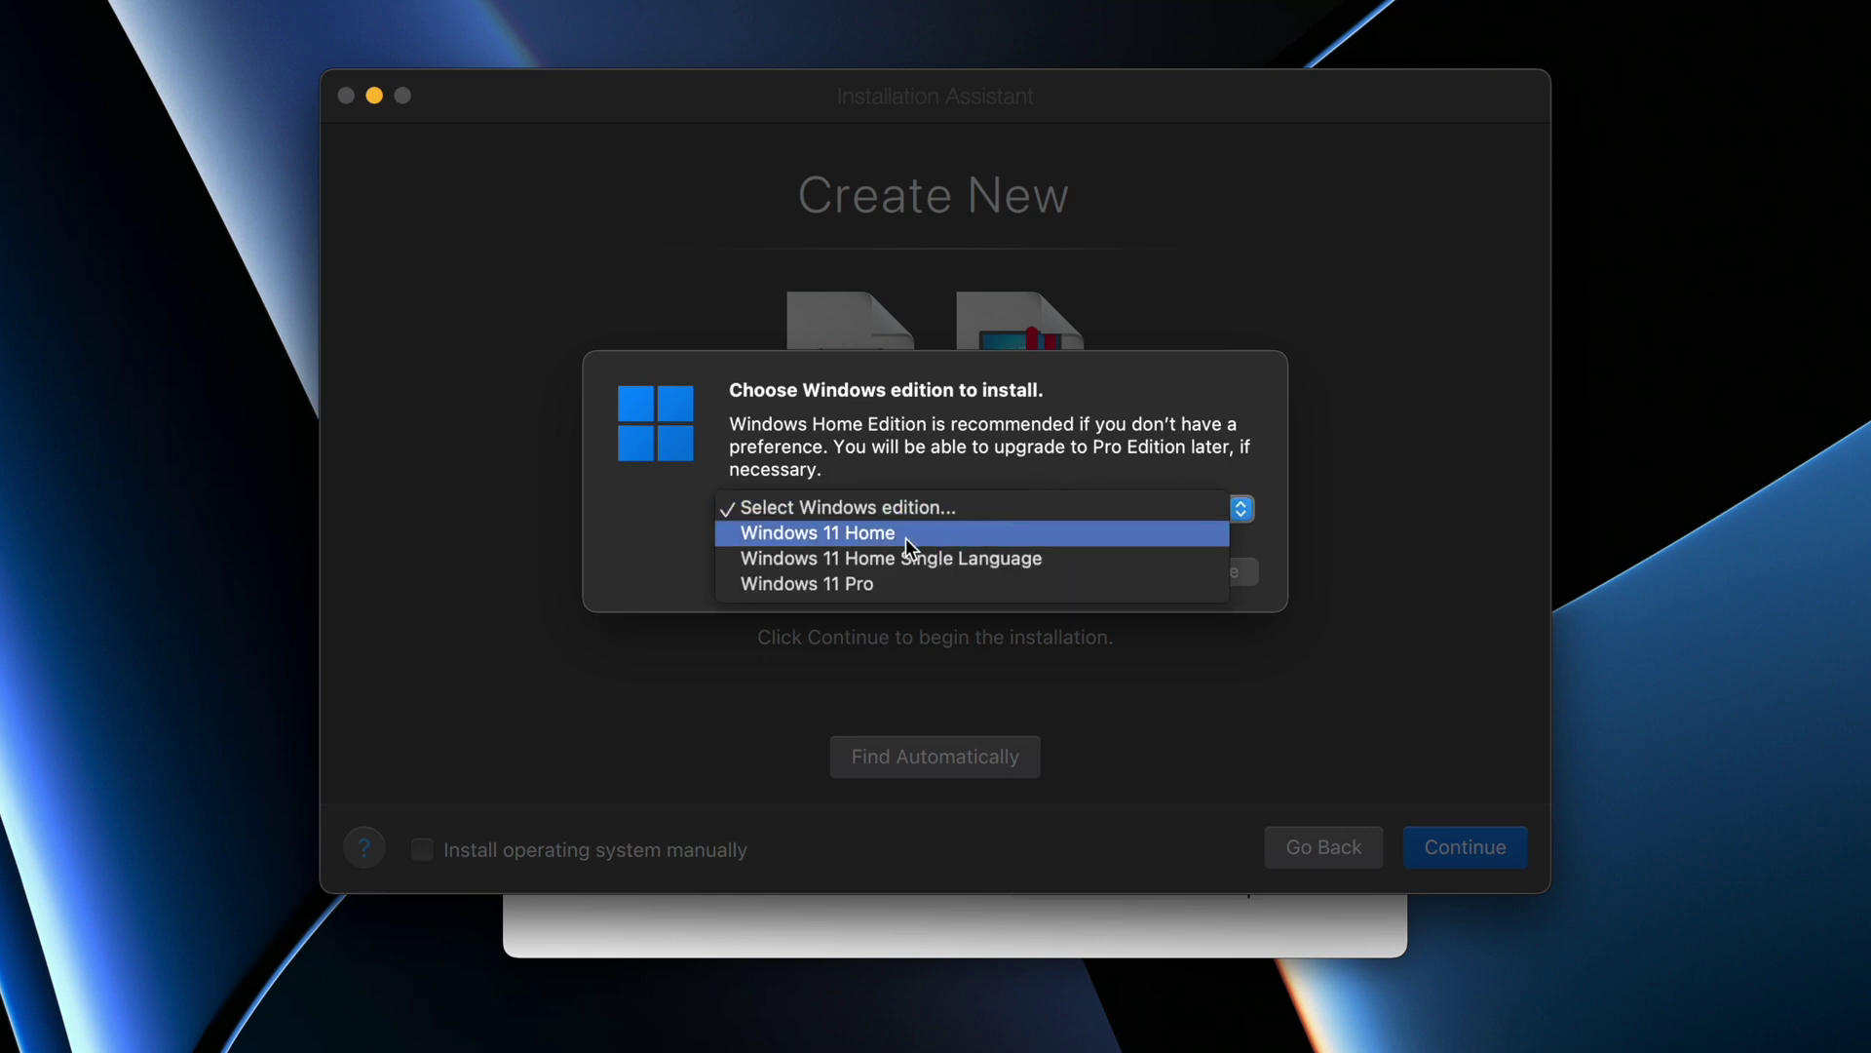
pyautogui.click(834, 583)
pyautogui.click(1213, 573)
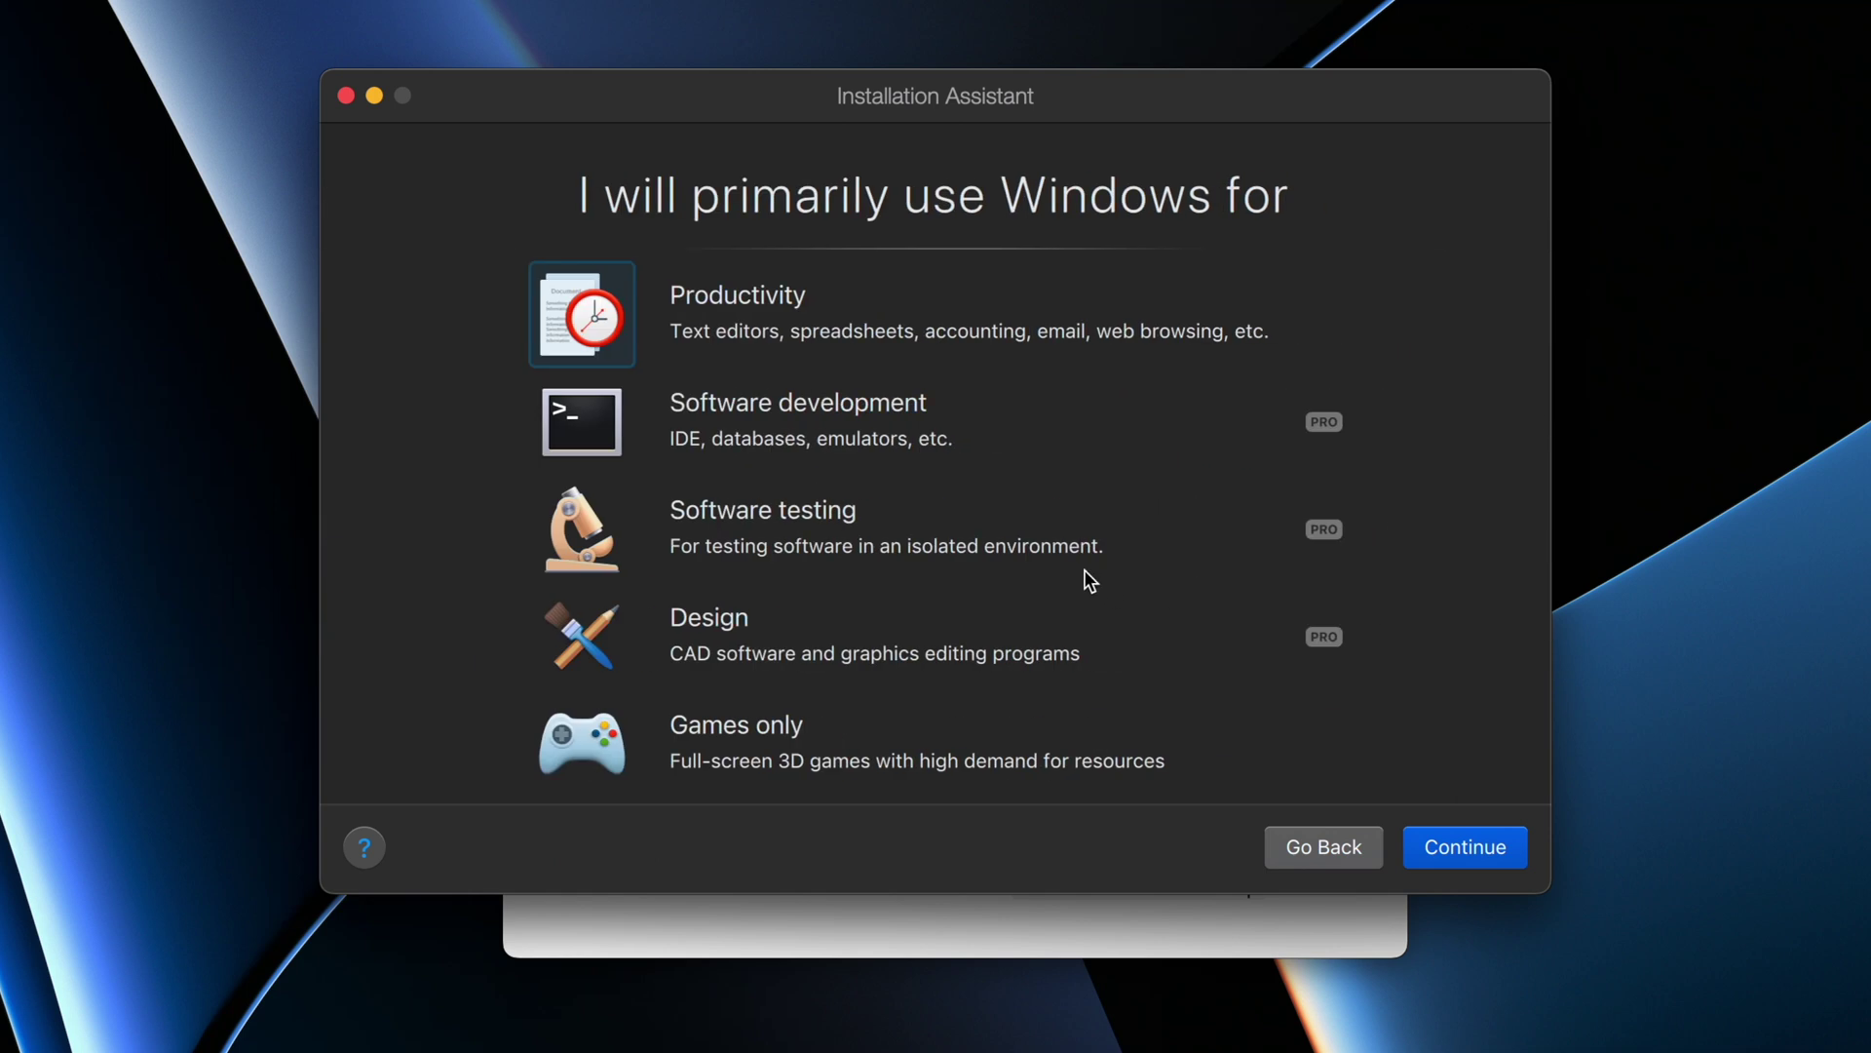
# Set primary use to Games only, add a Mac desktop alias, and create the VM
pyautogui.click(847, 719)
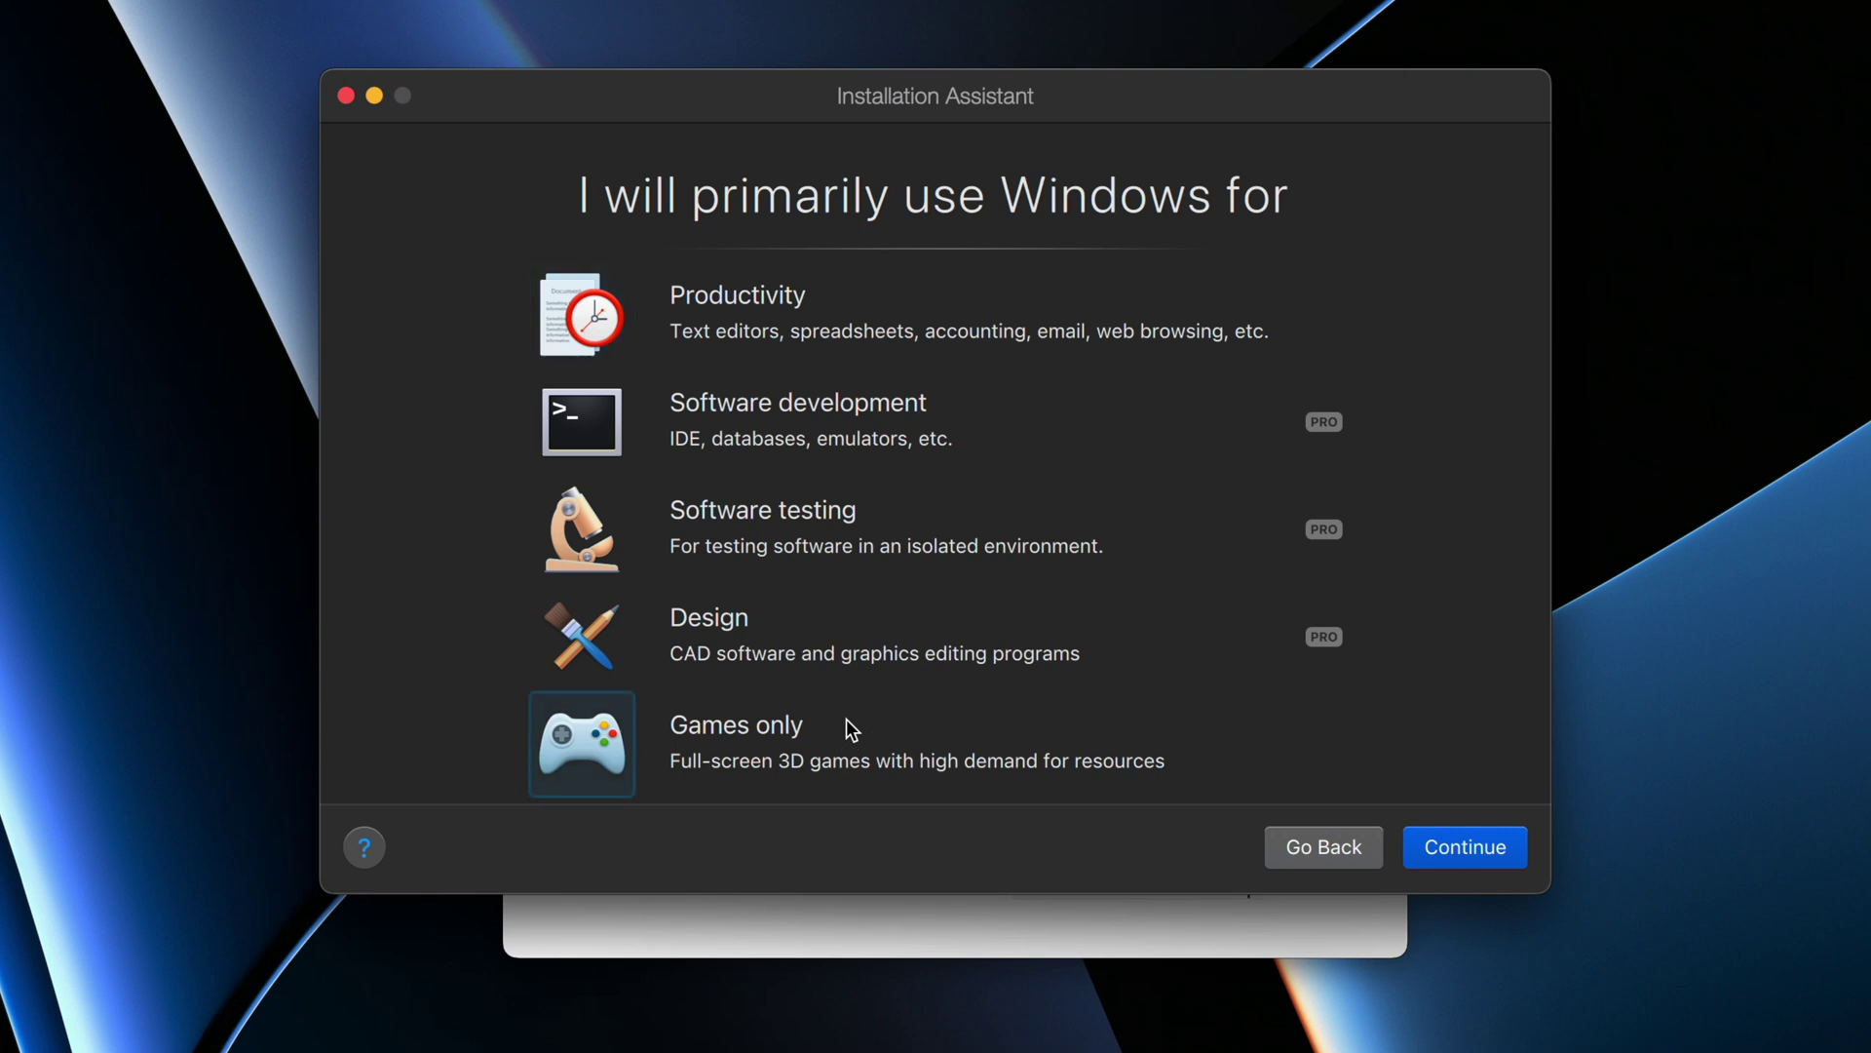
pyautogui.click(1462, 846)
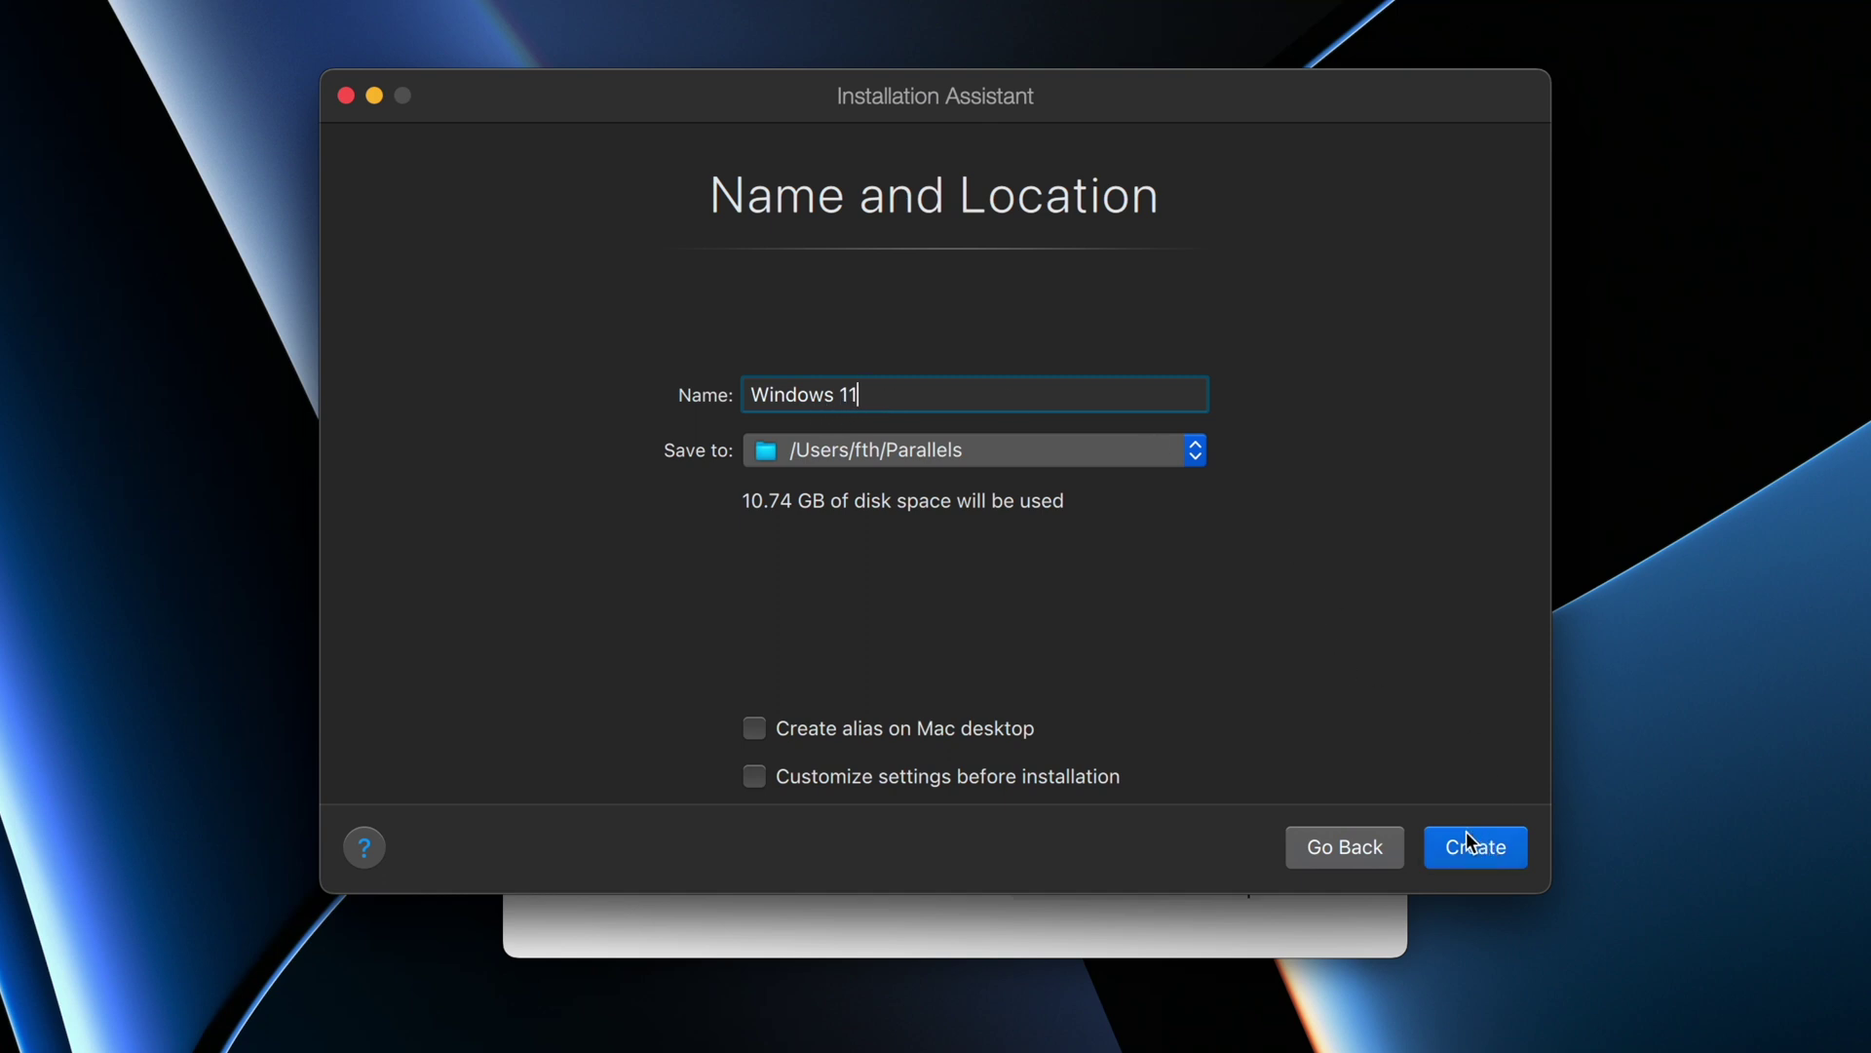
pyautogui.click(754, 727)
pyautogui.click(1464, 845)
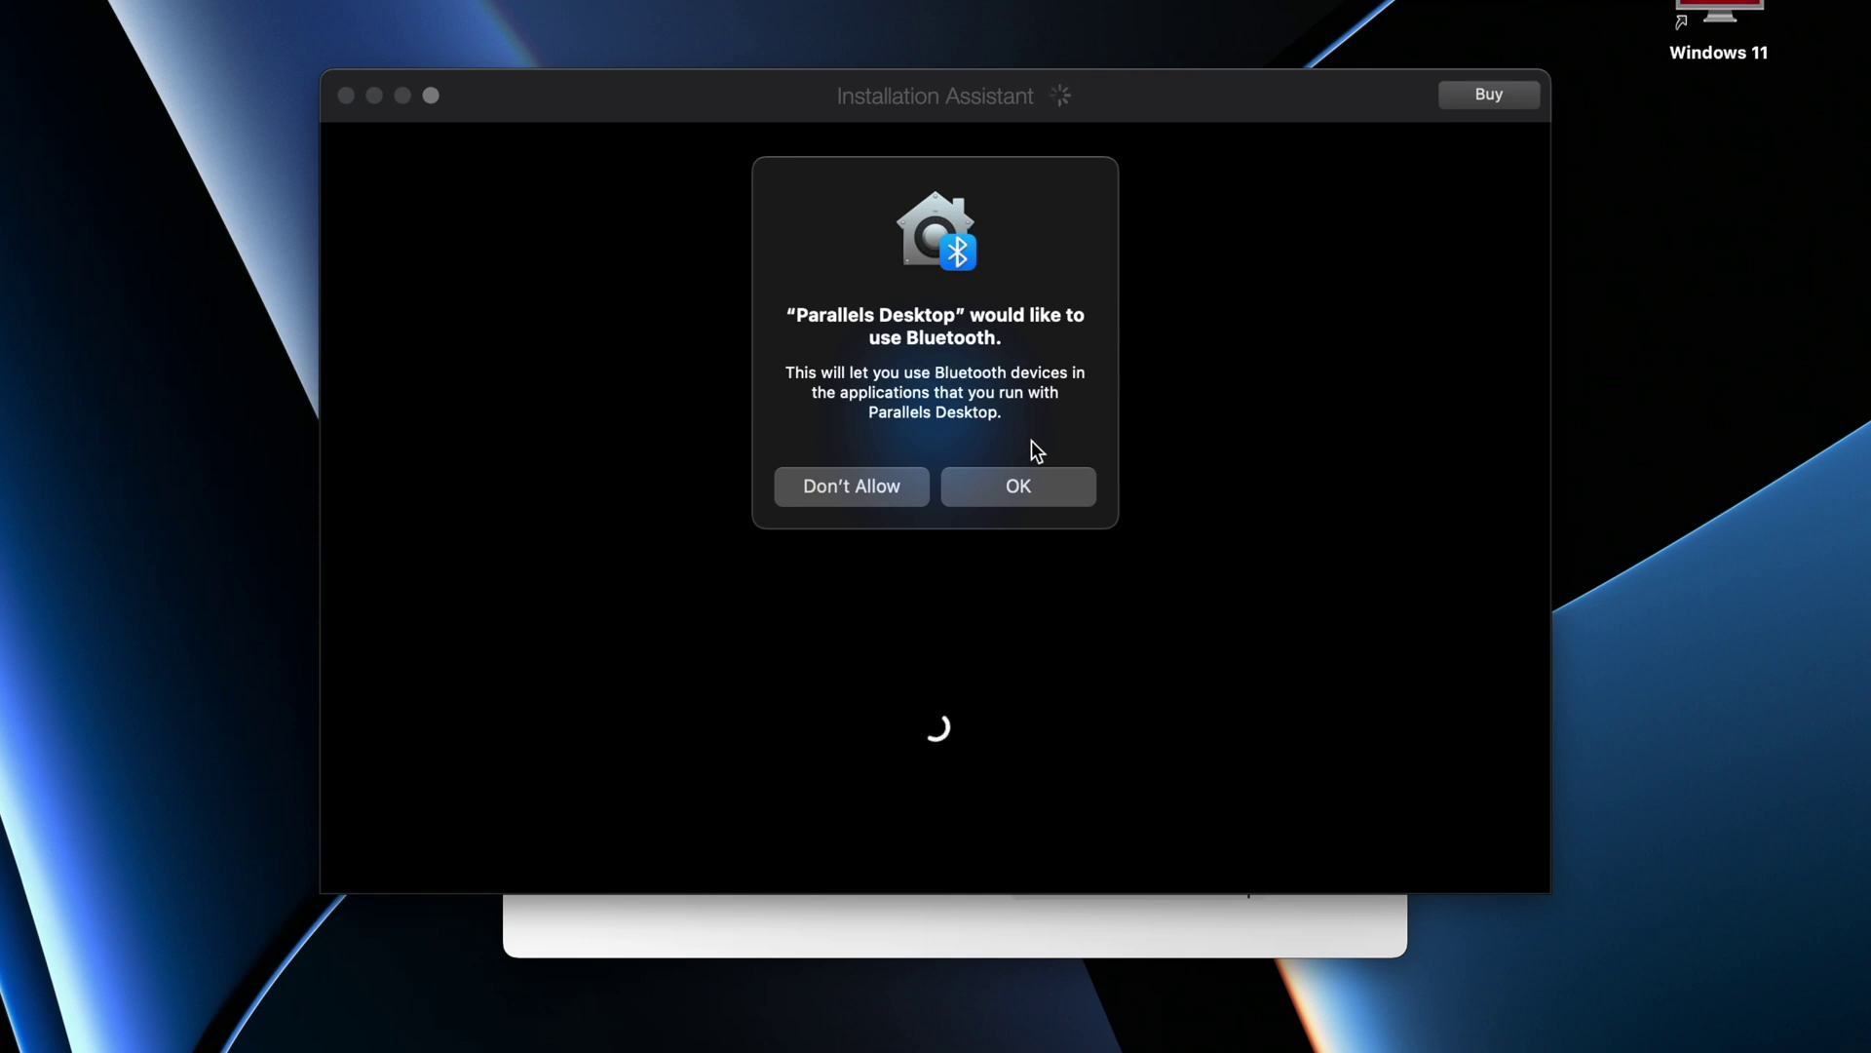
# Allow Parallels Bluetooth access and restart Windows setup without waiting
pyautogui.click(1012, 486)
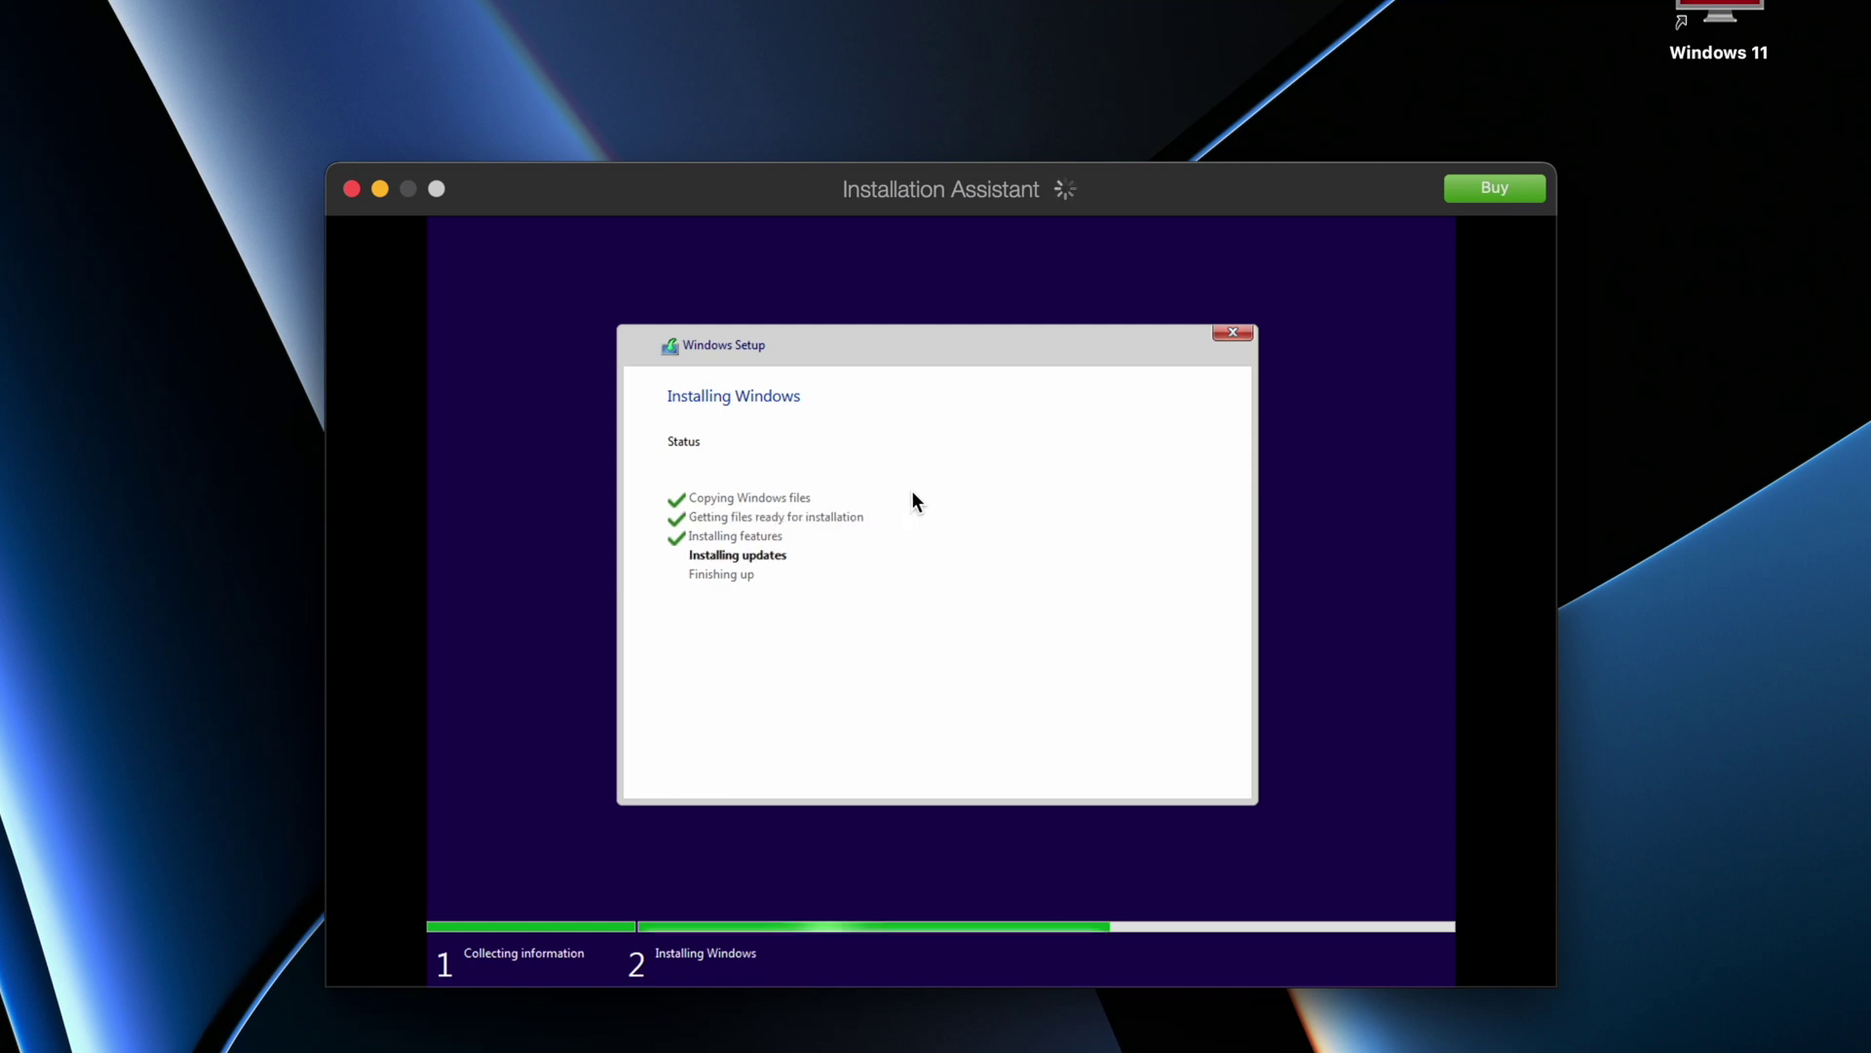
pyautogui.click(1185, 774)
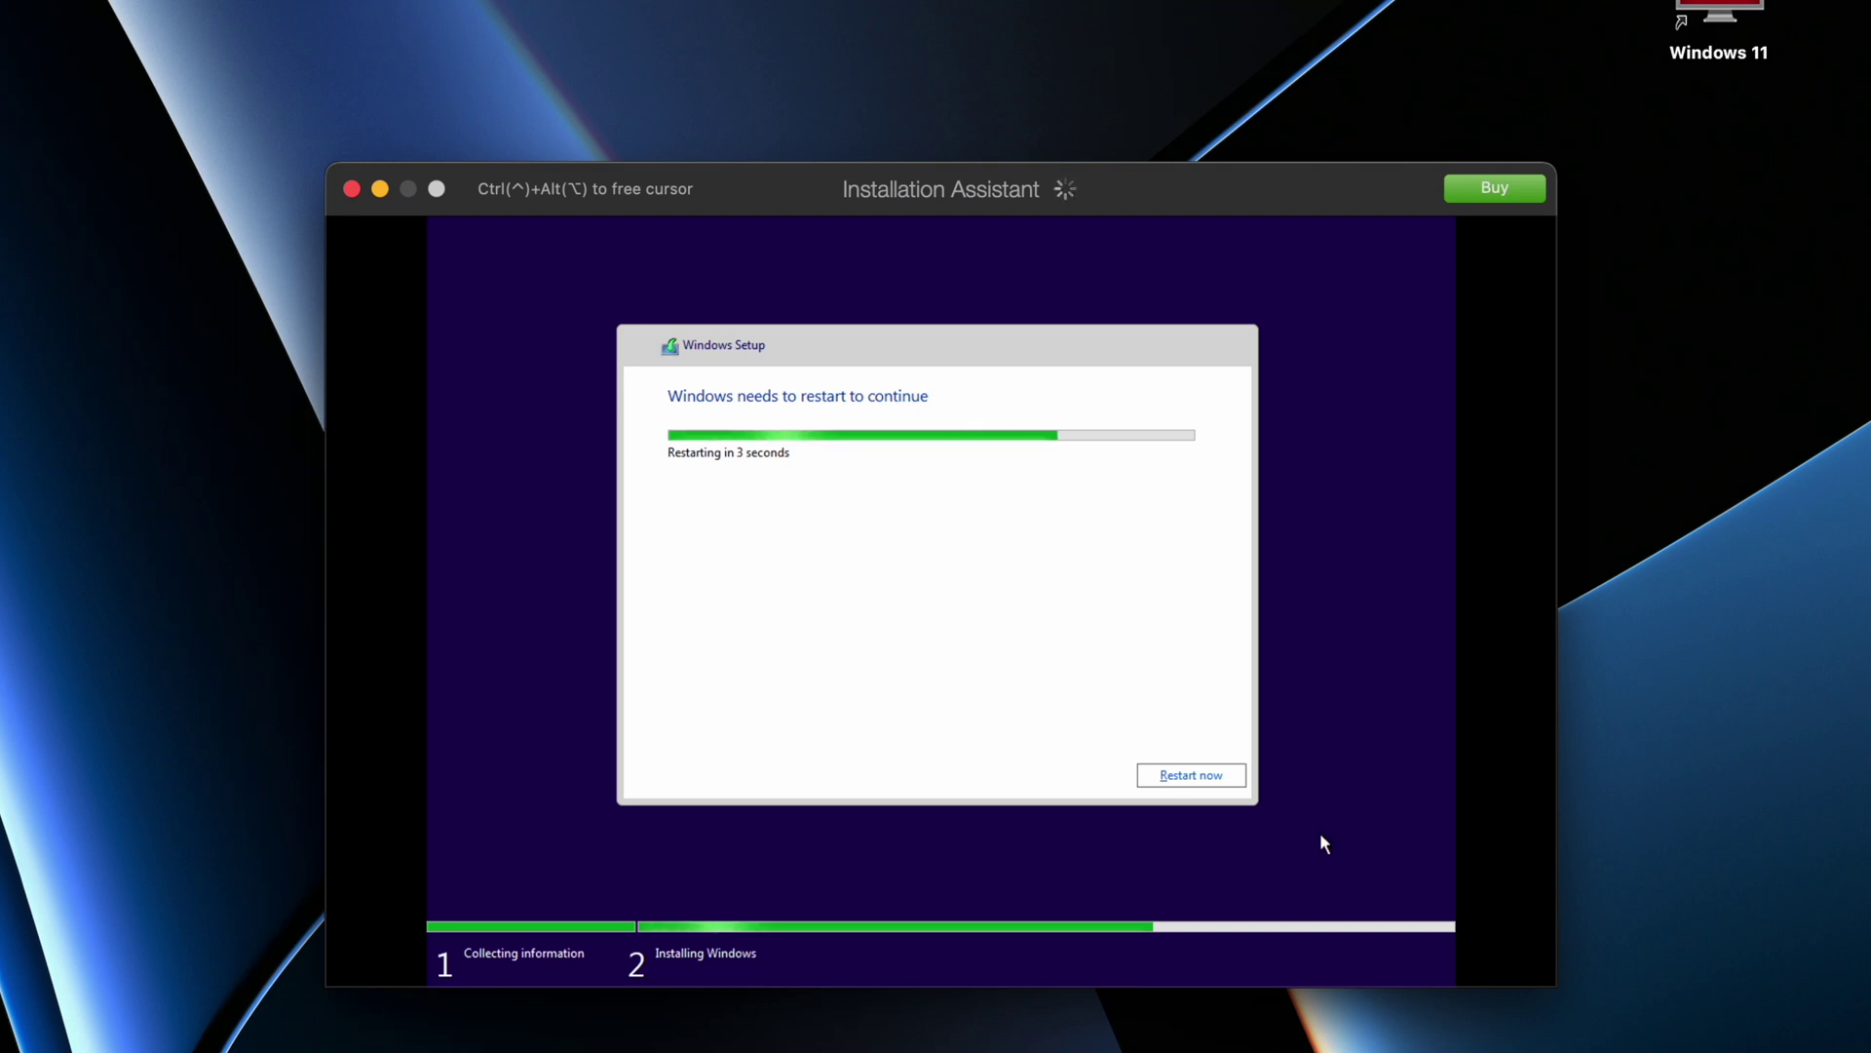
pyautogui.click(1170, 774)
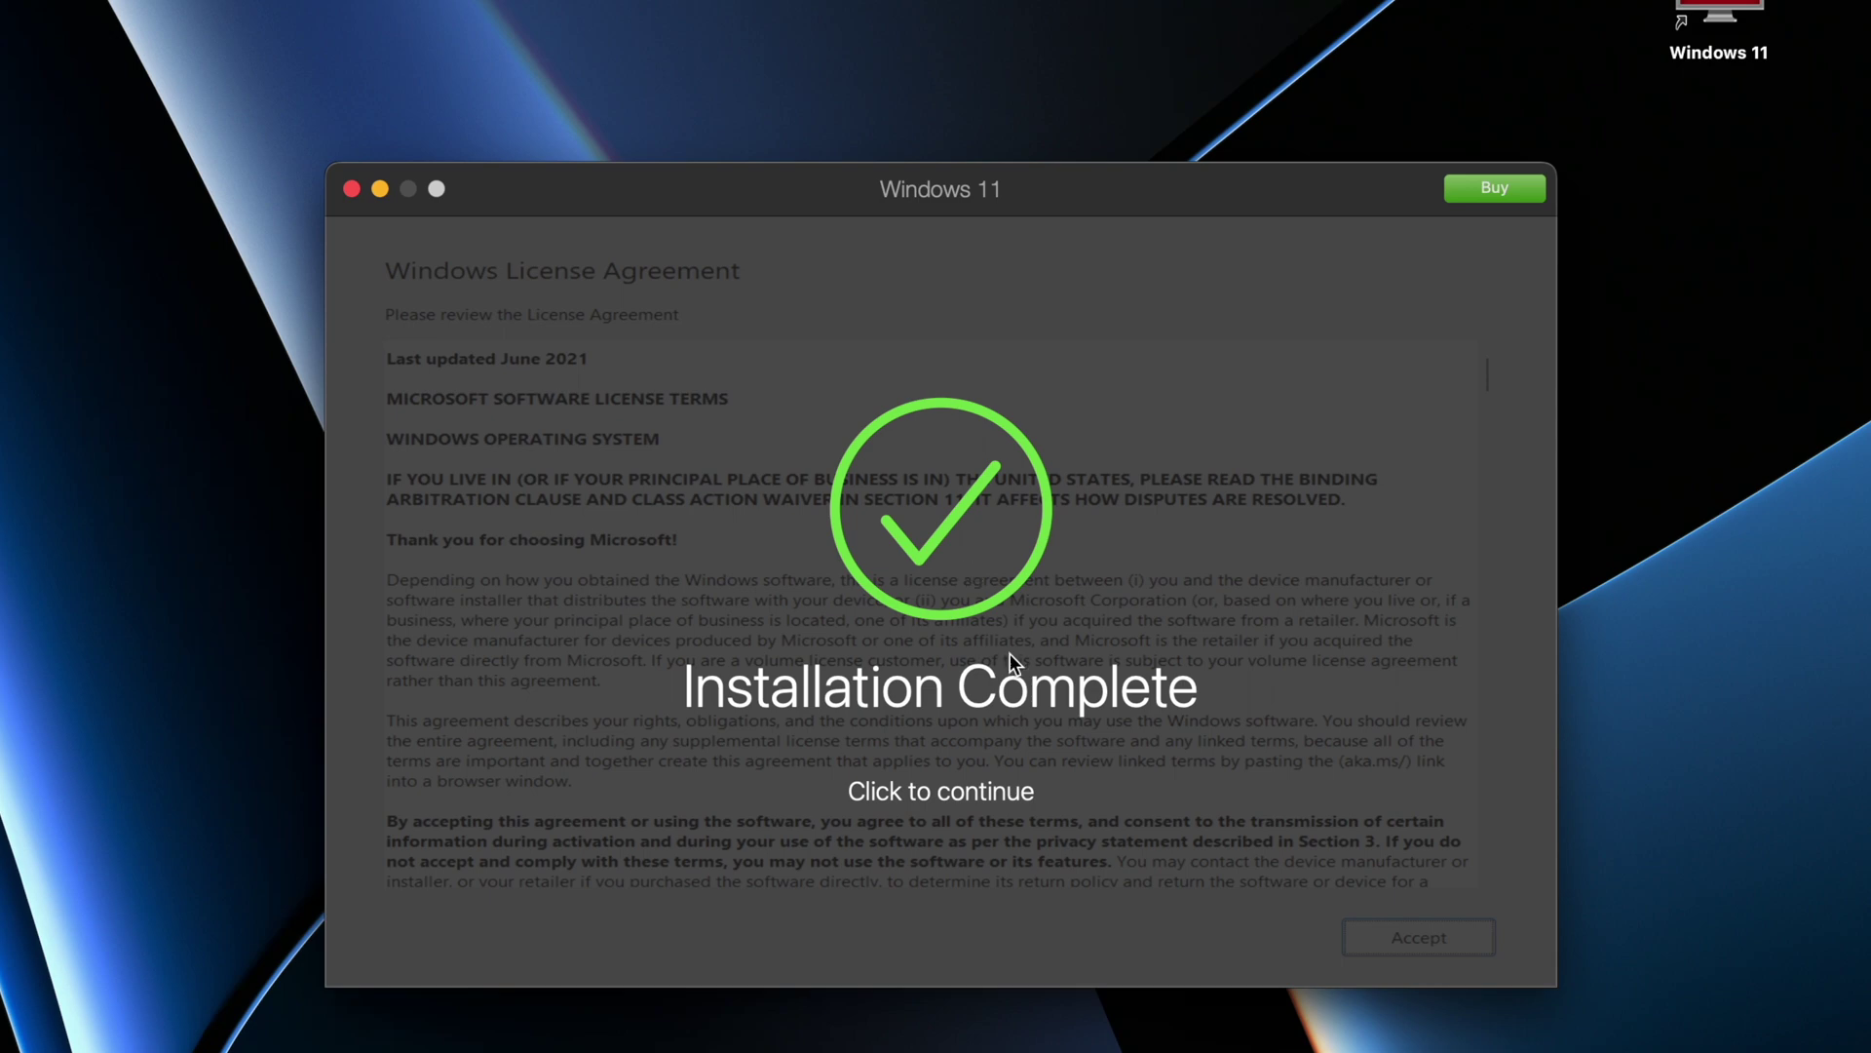
# Dismiss the Installation Complete notice, accept the Windows license terms, and reveal the desktop
pyautogui.click(957, 793)
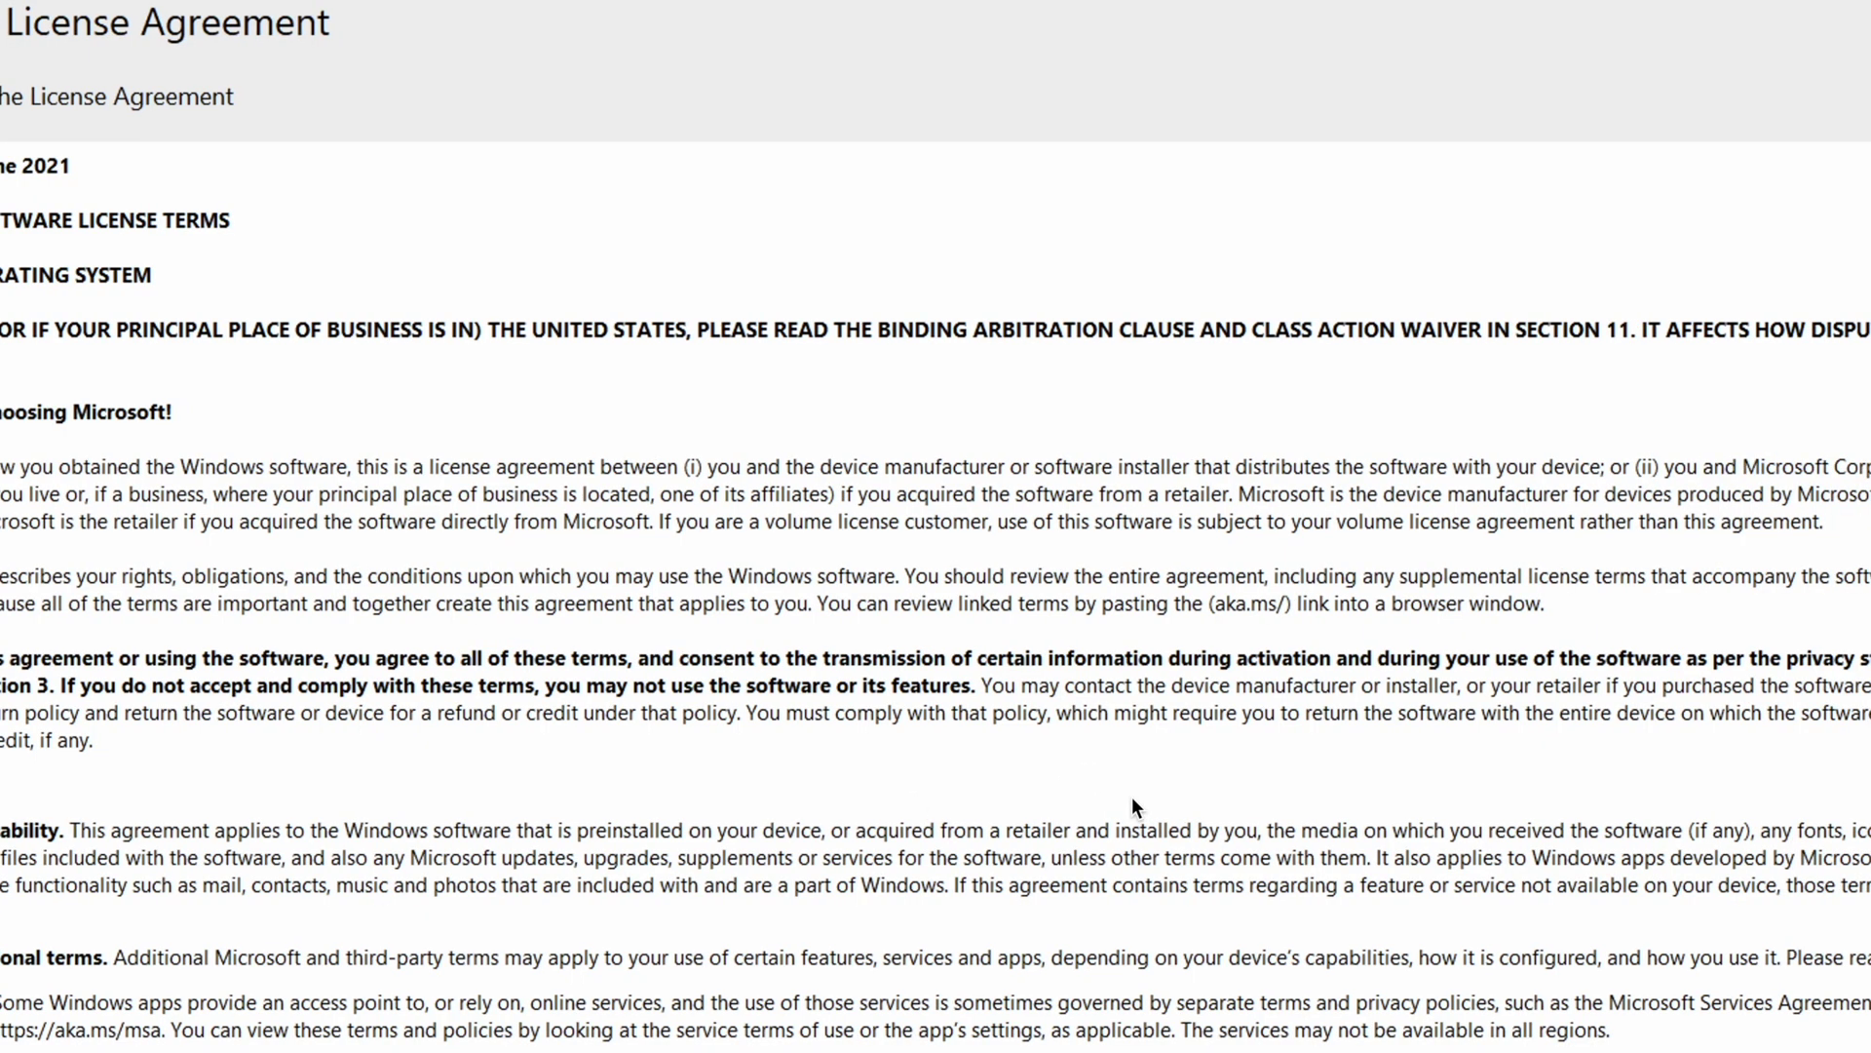
pyautogui.scroll(-15, 1131, 797)
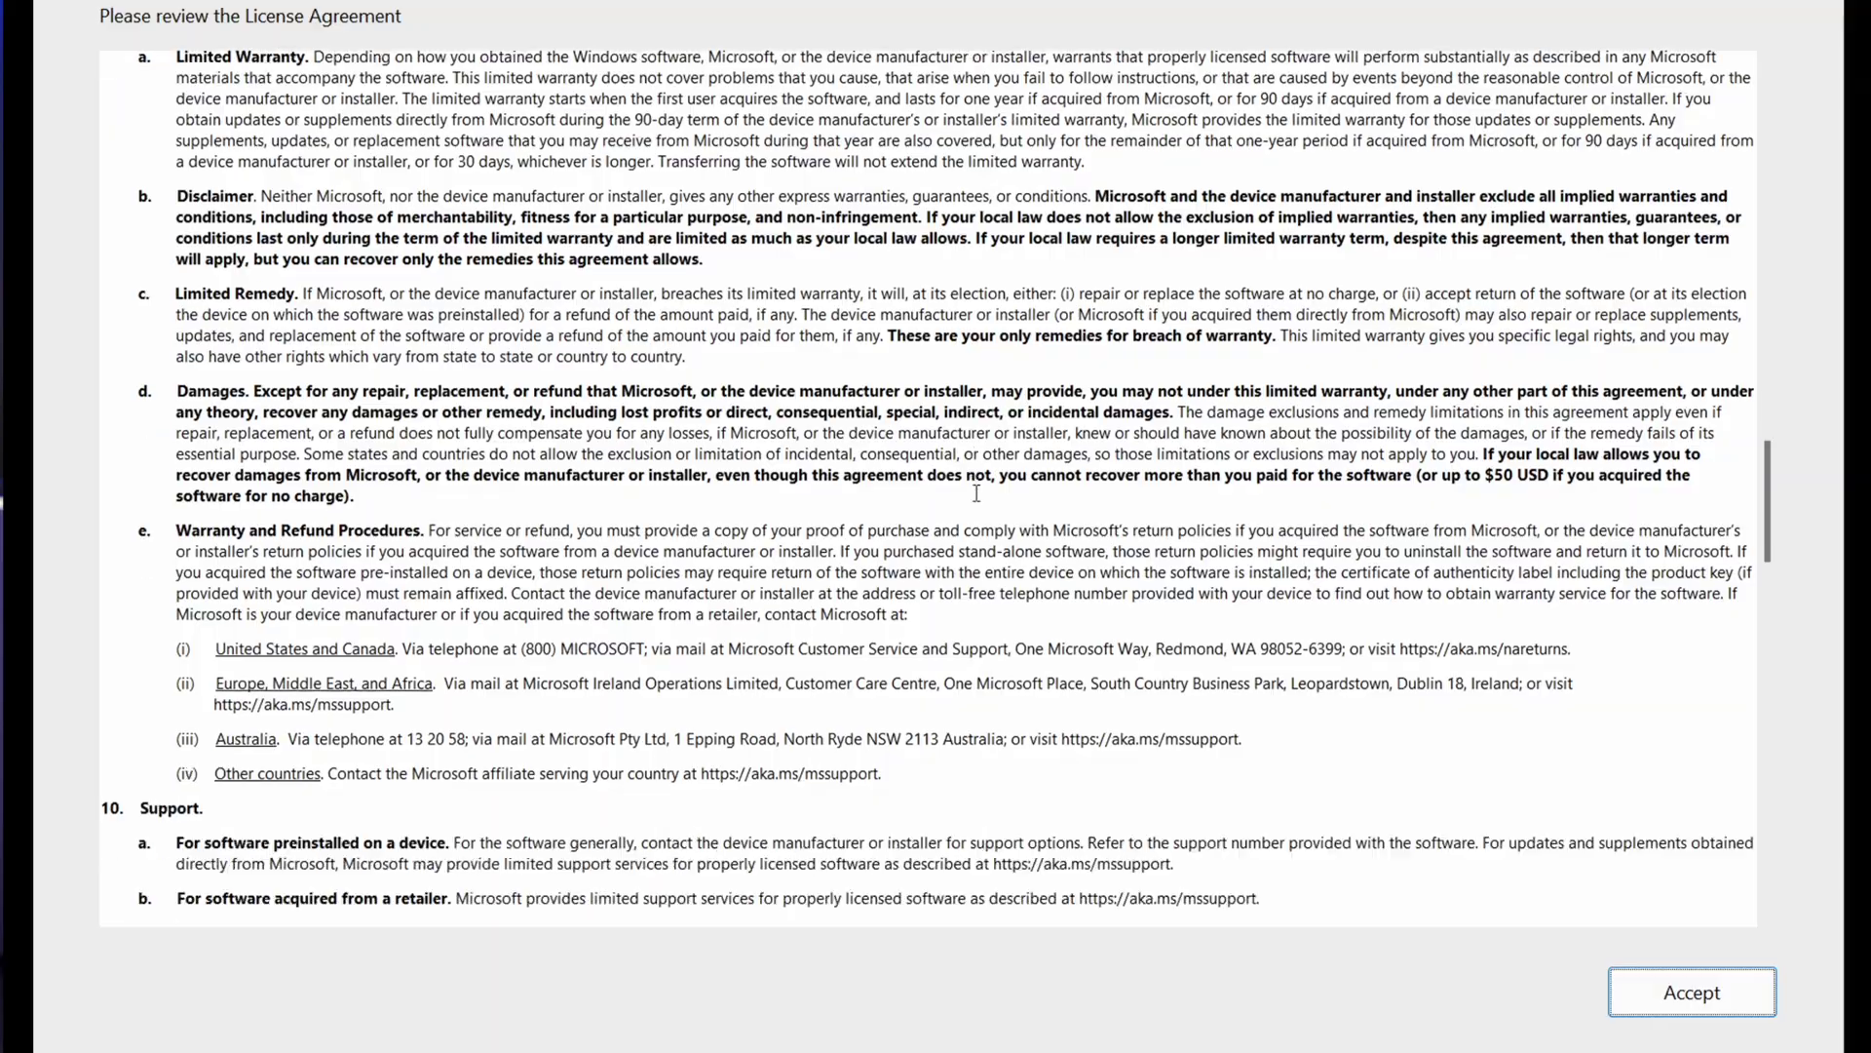
pyautogui.scroll(-15, 975, 493)
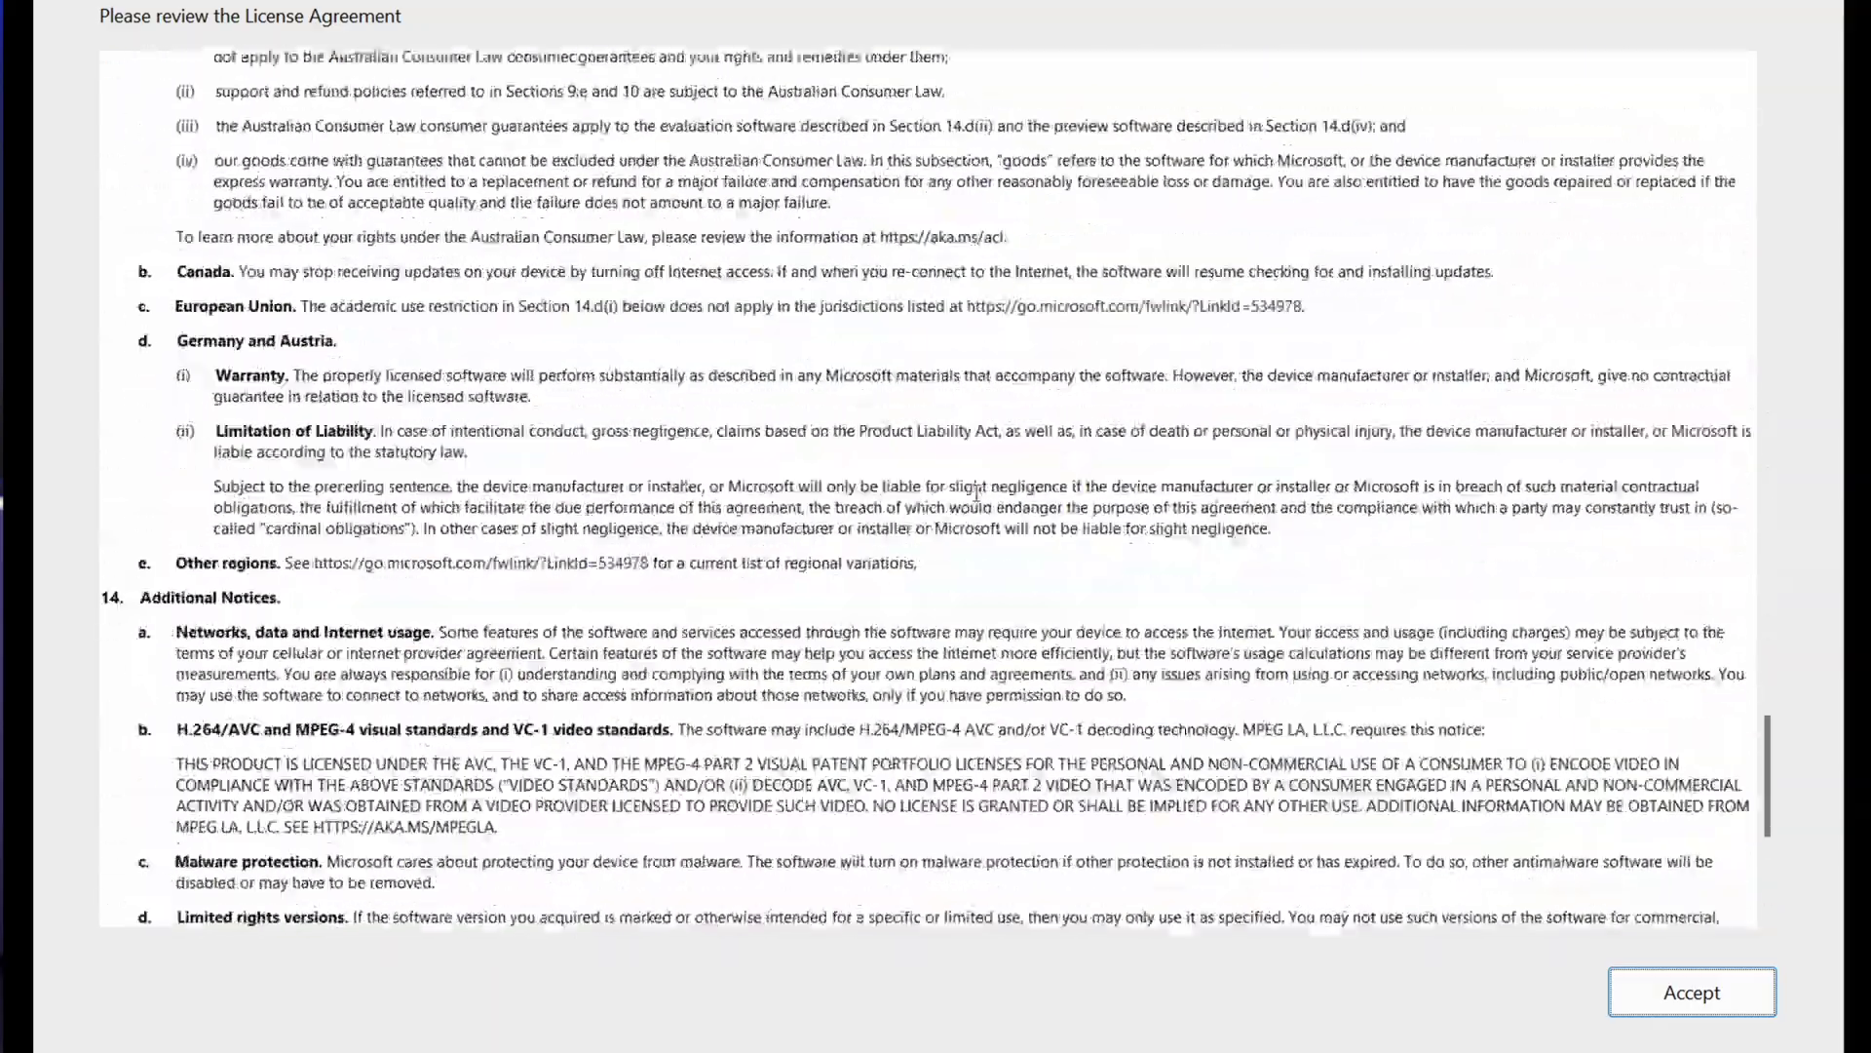
pyautogui.scroll(20, 975, 493)
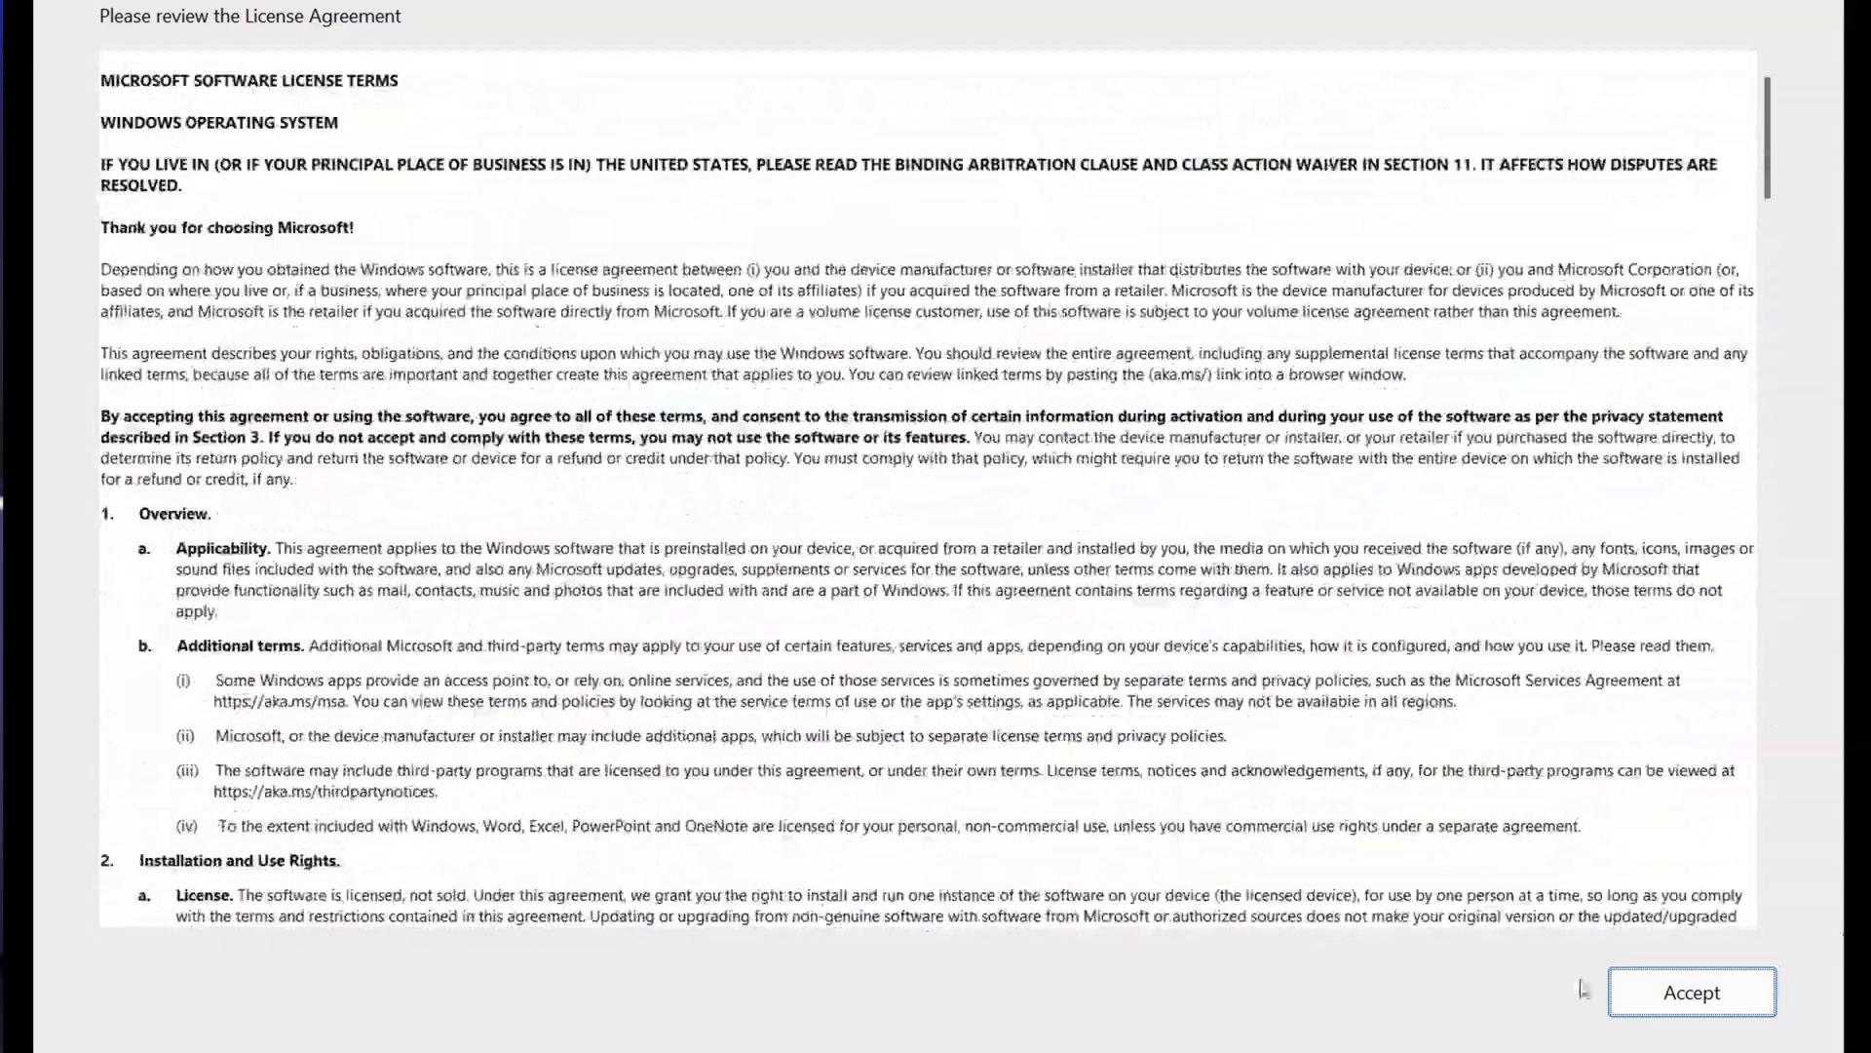
pyautogui.click(1671, 991)
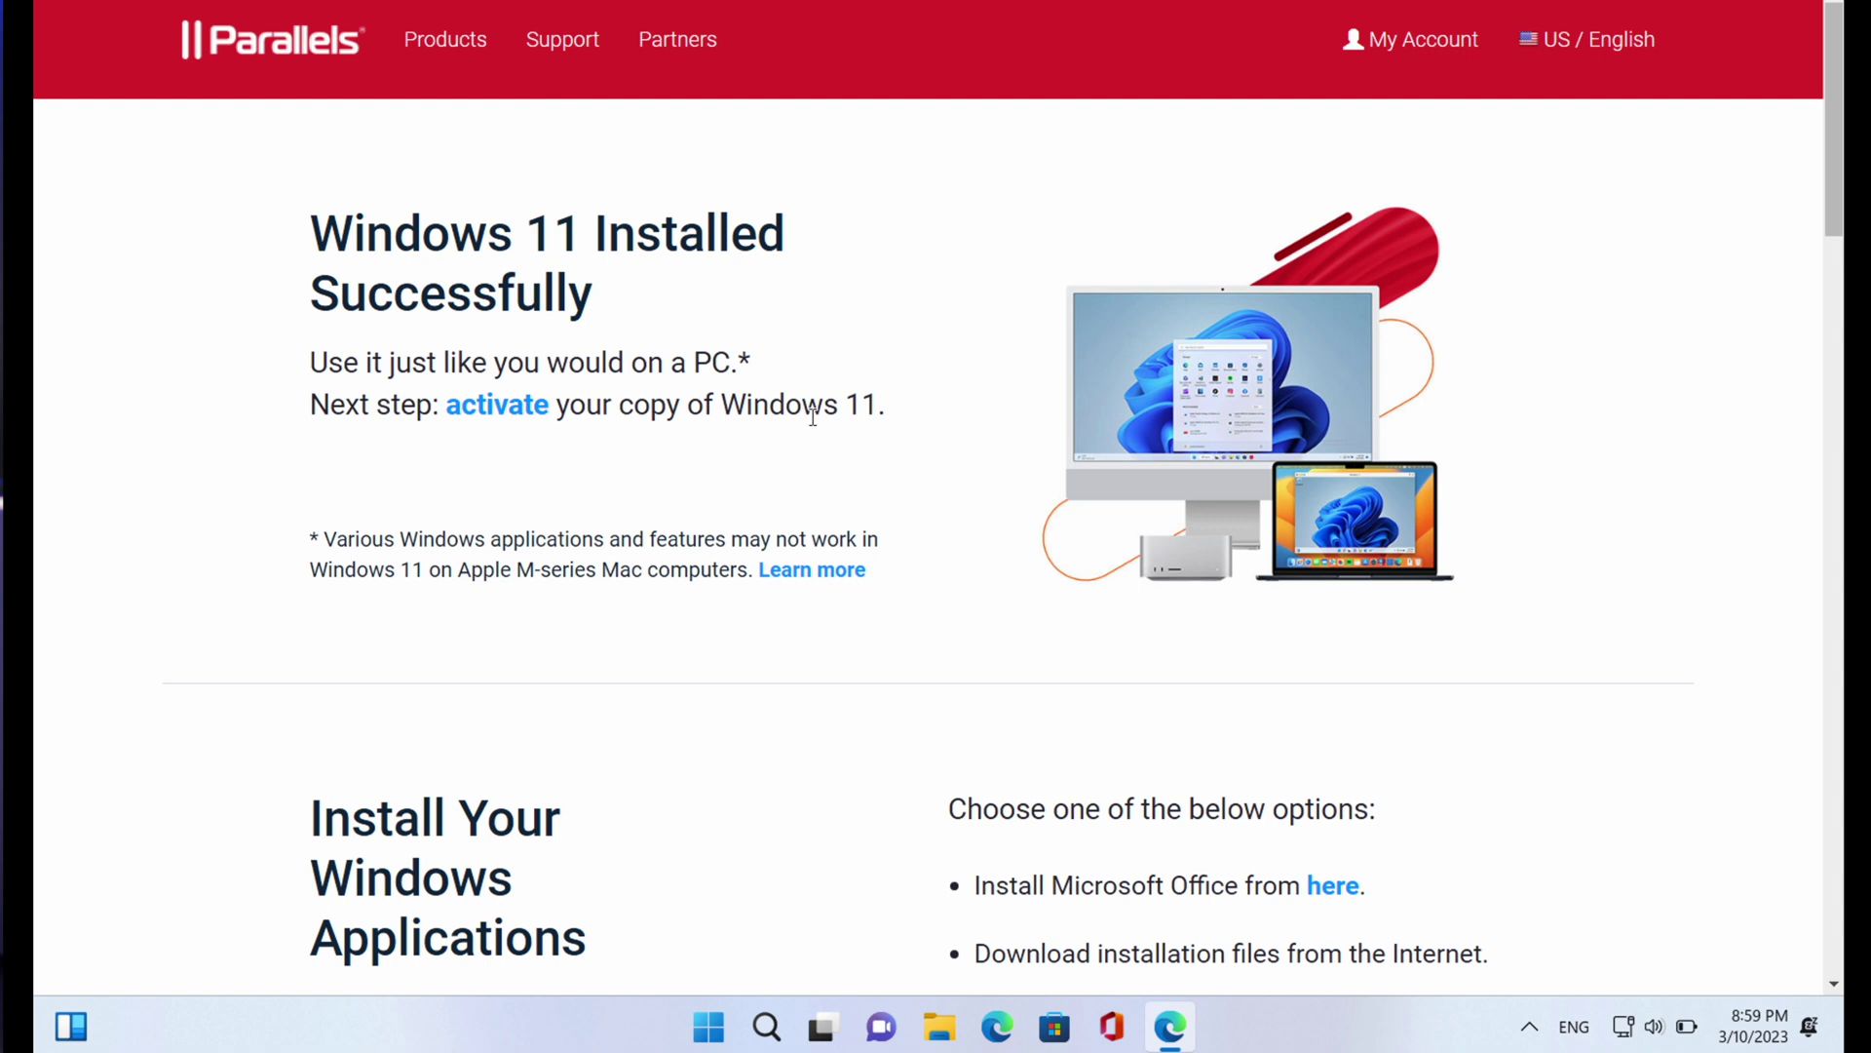
pyautogui.press('super+d')
# Open Windows Settings from the Windows 11 Start menu
pyautogui.press('super')
pyautogui.press('super')
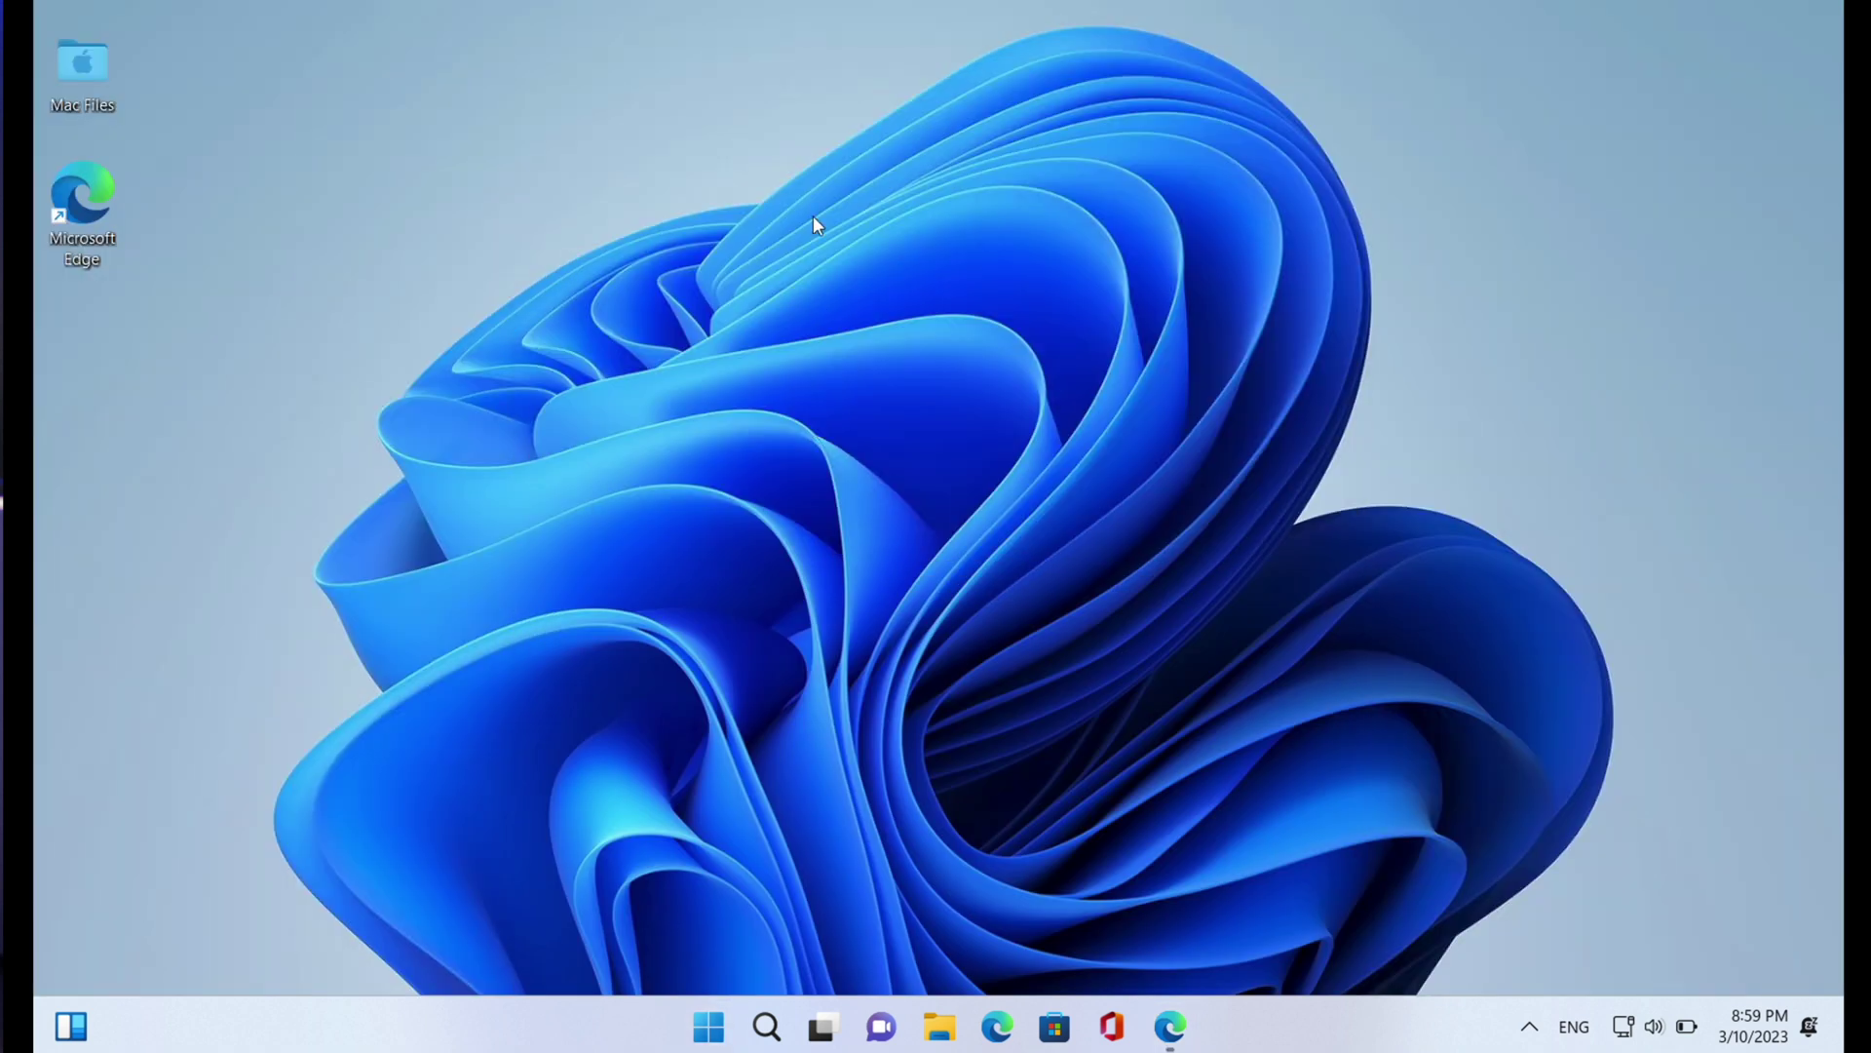
pyautogui.press('super')
pyautogui.scroll(-2, 1074, 354)
pyautogui.scroll(2, 1074, 355)
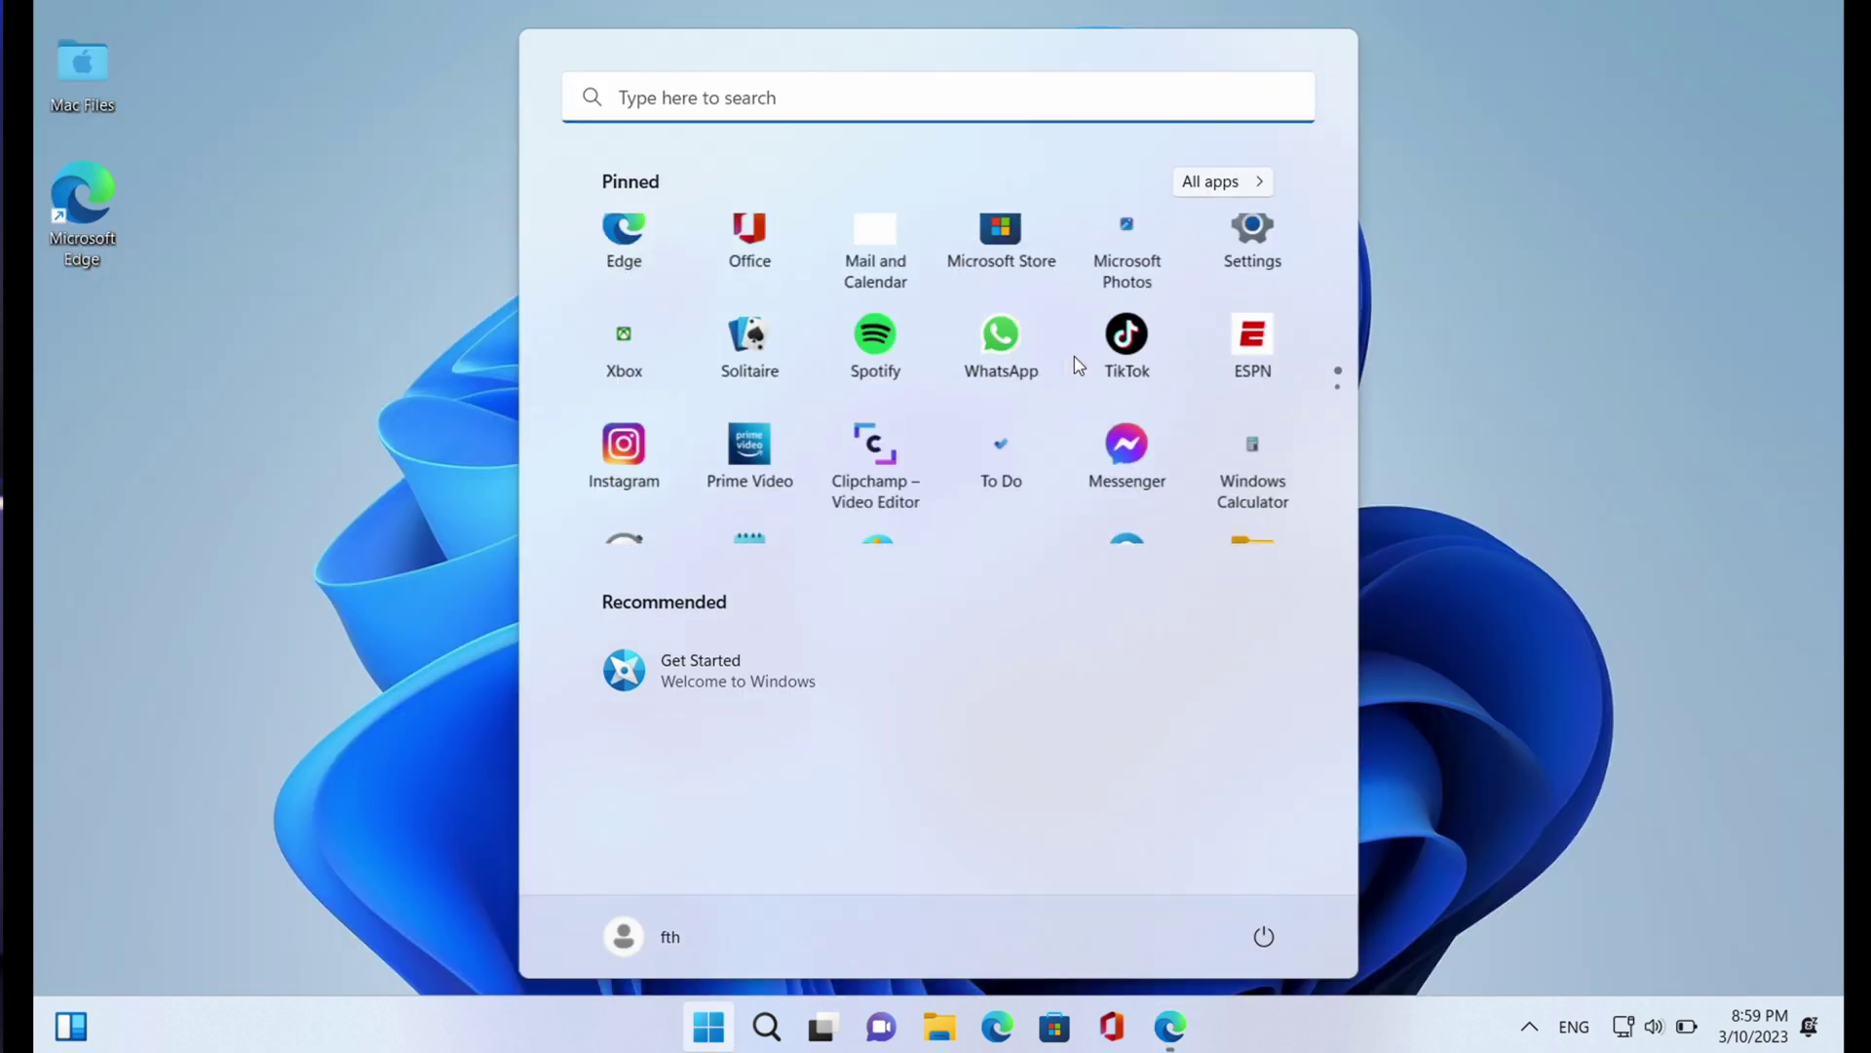
pyautogui.click(1544, 277)
pyautogui.press('super')
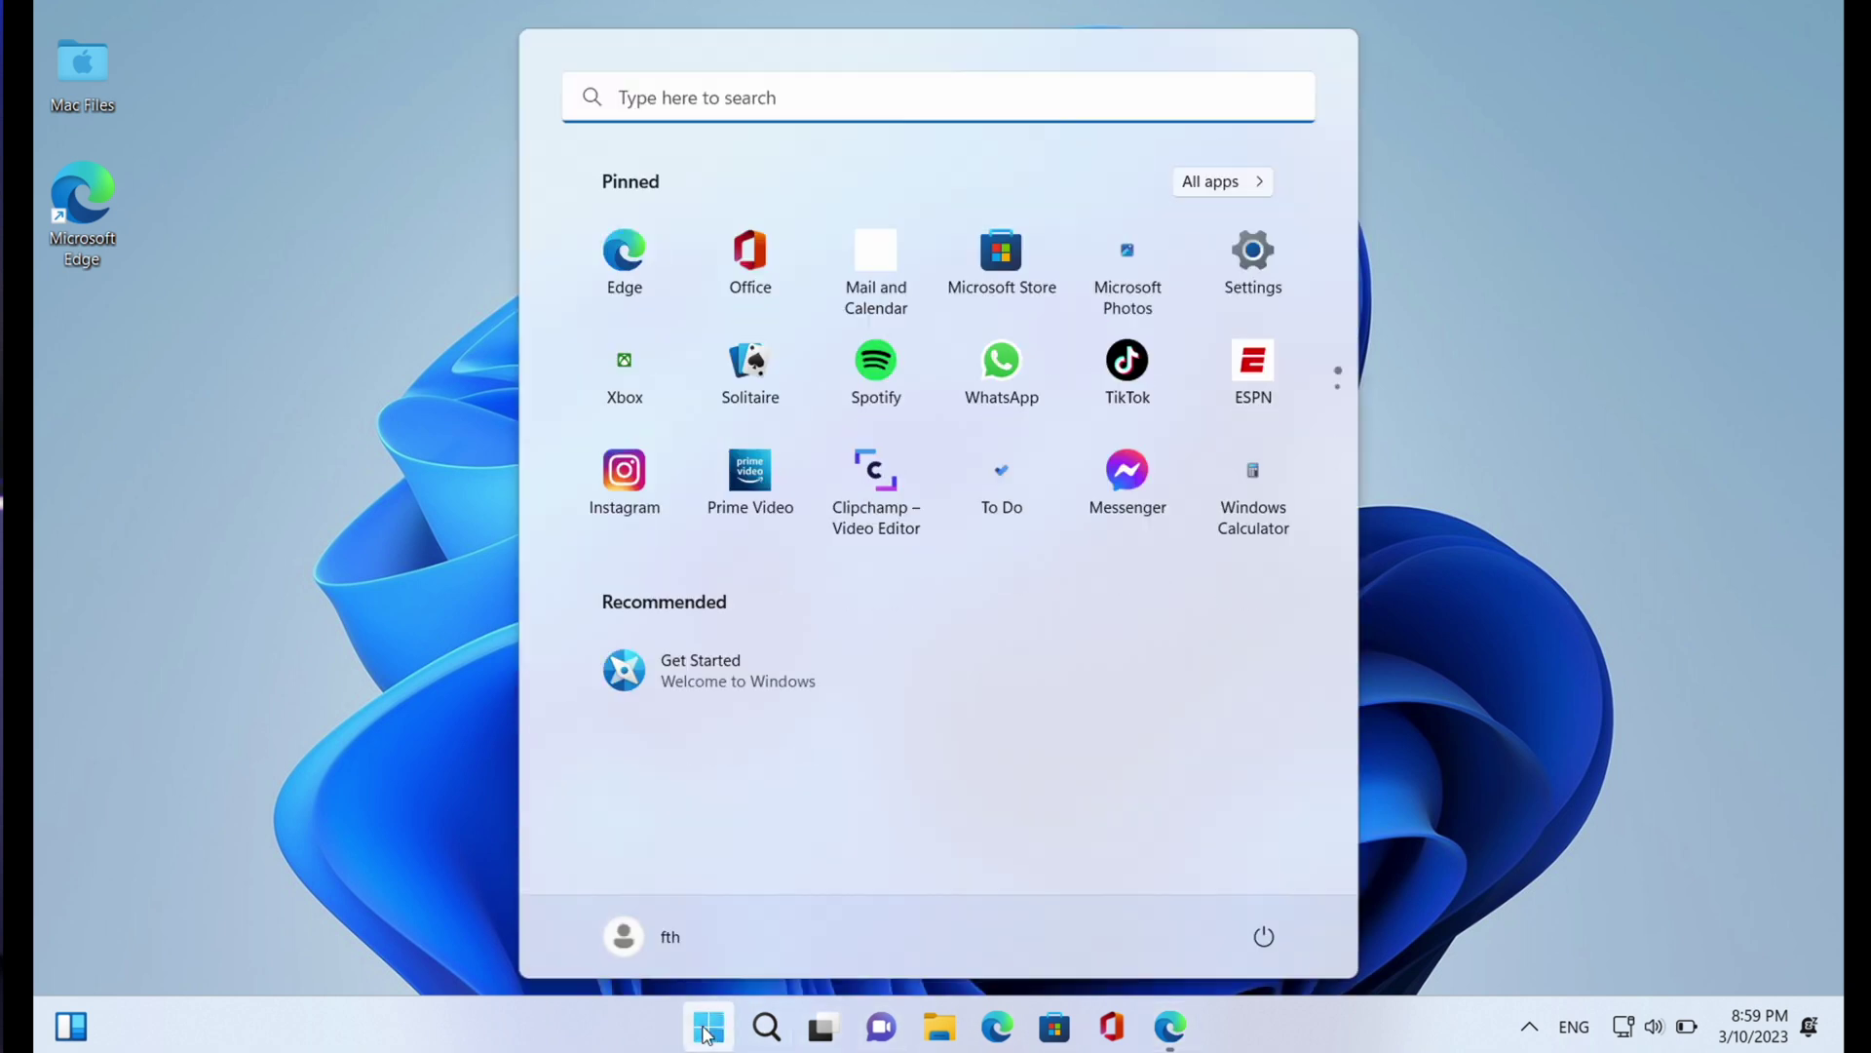
pyautogui.click(1232, 275)
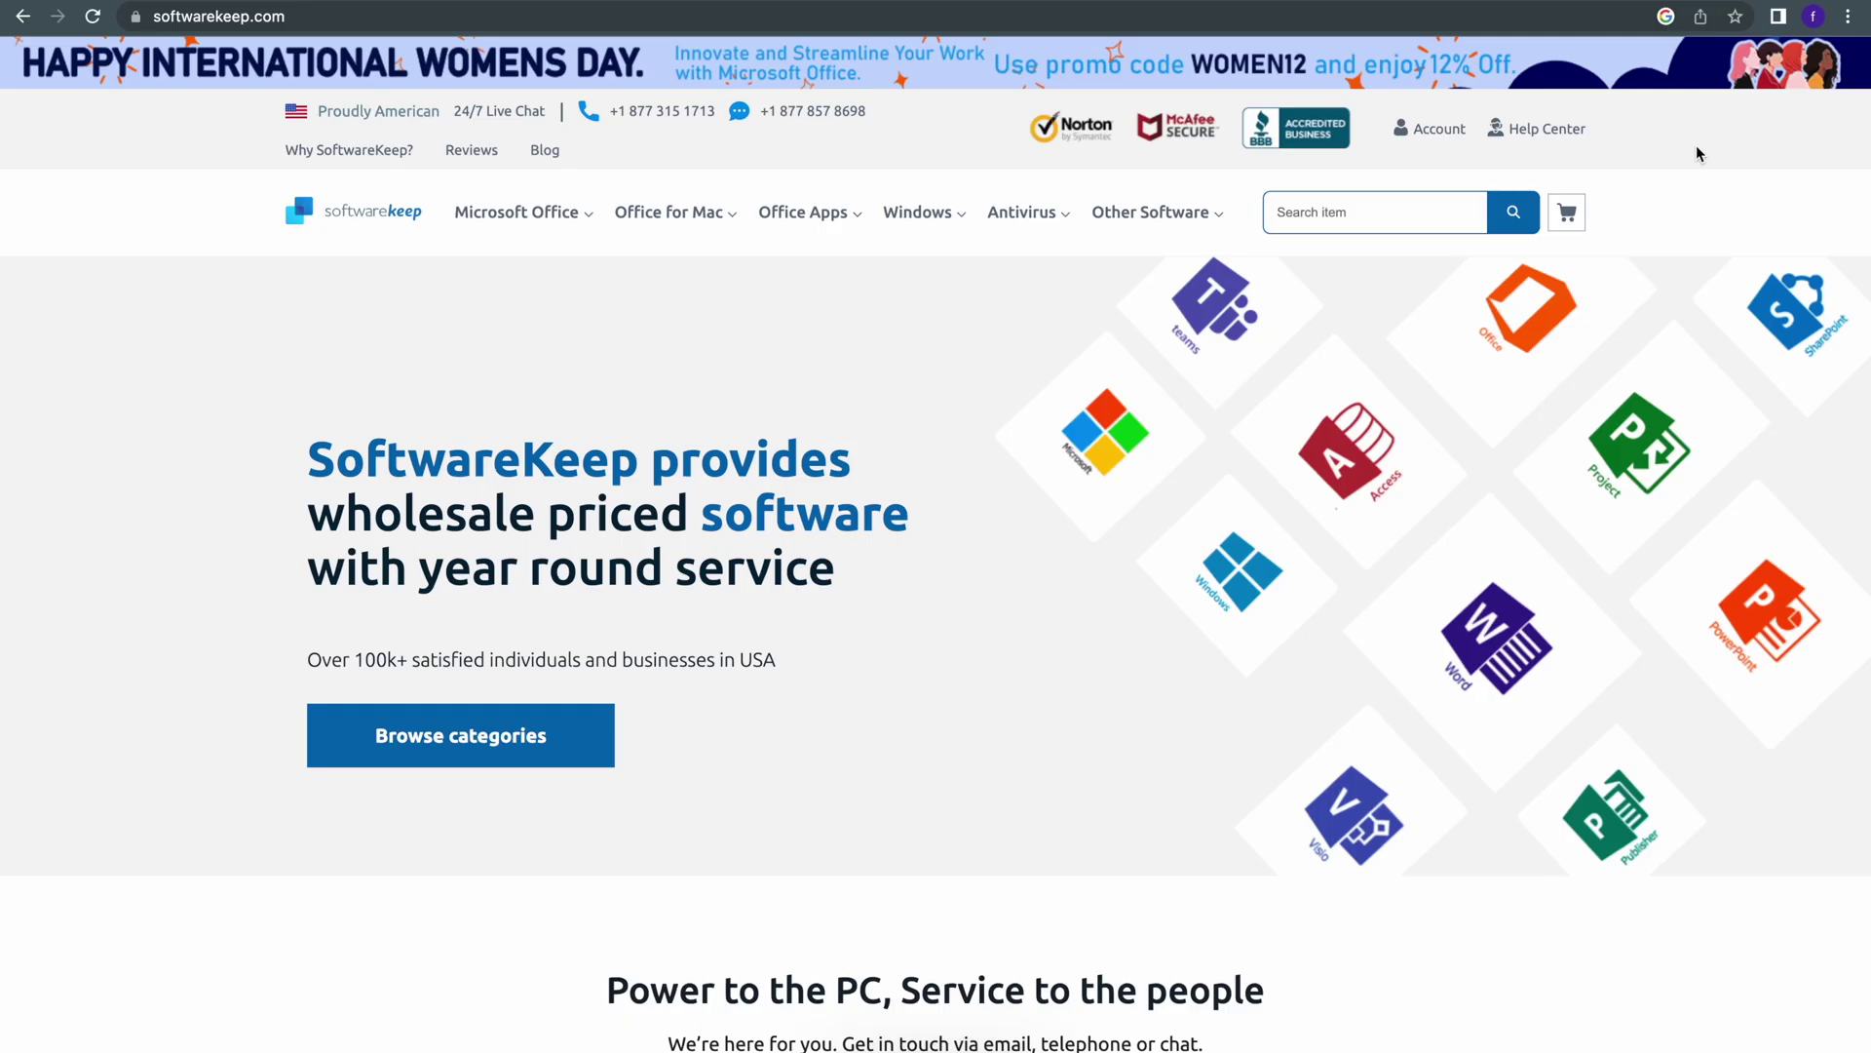
# Browse SoftwareKeep's Windows product listing, closing the Office version quiz banner
pyautogui.click(921, 211)
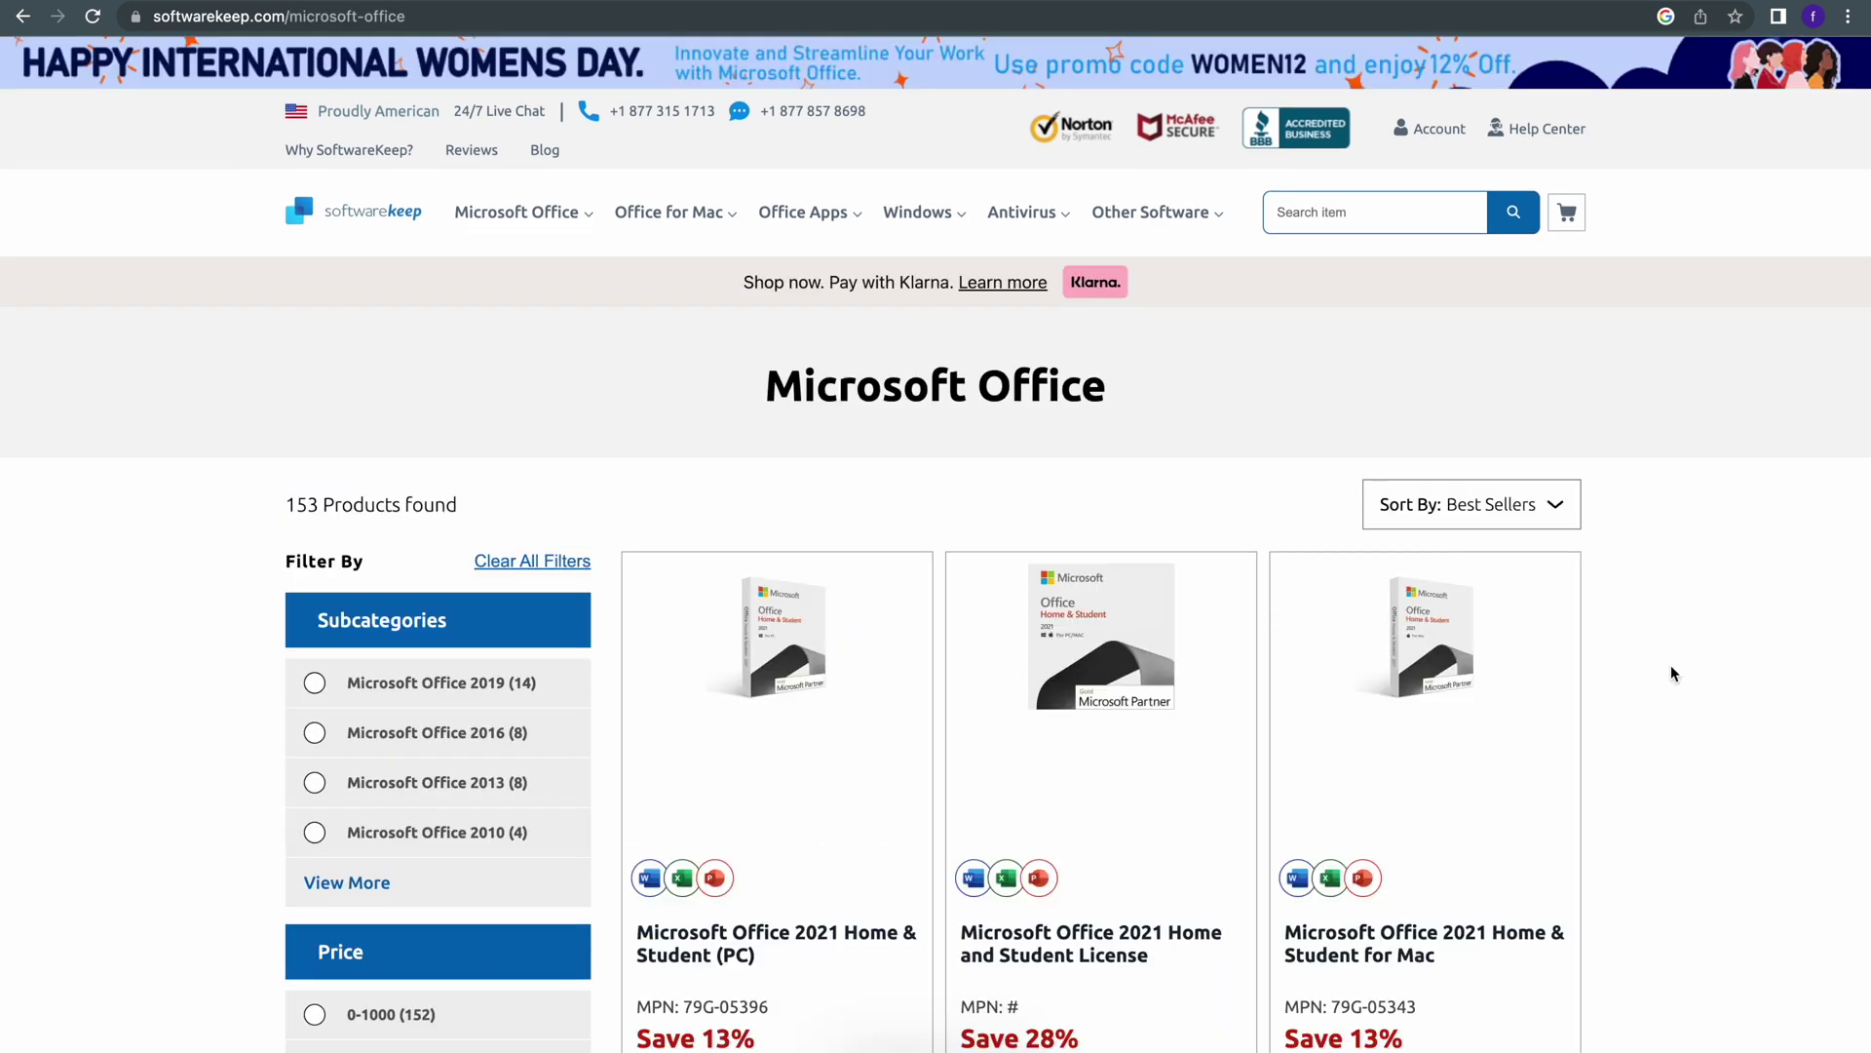
pyautogui.scroll(-4, 1675, 719)
pyautogui.scroll(1, 1674, 718)
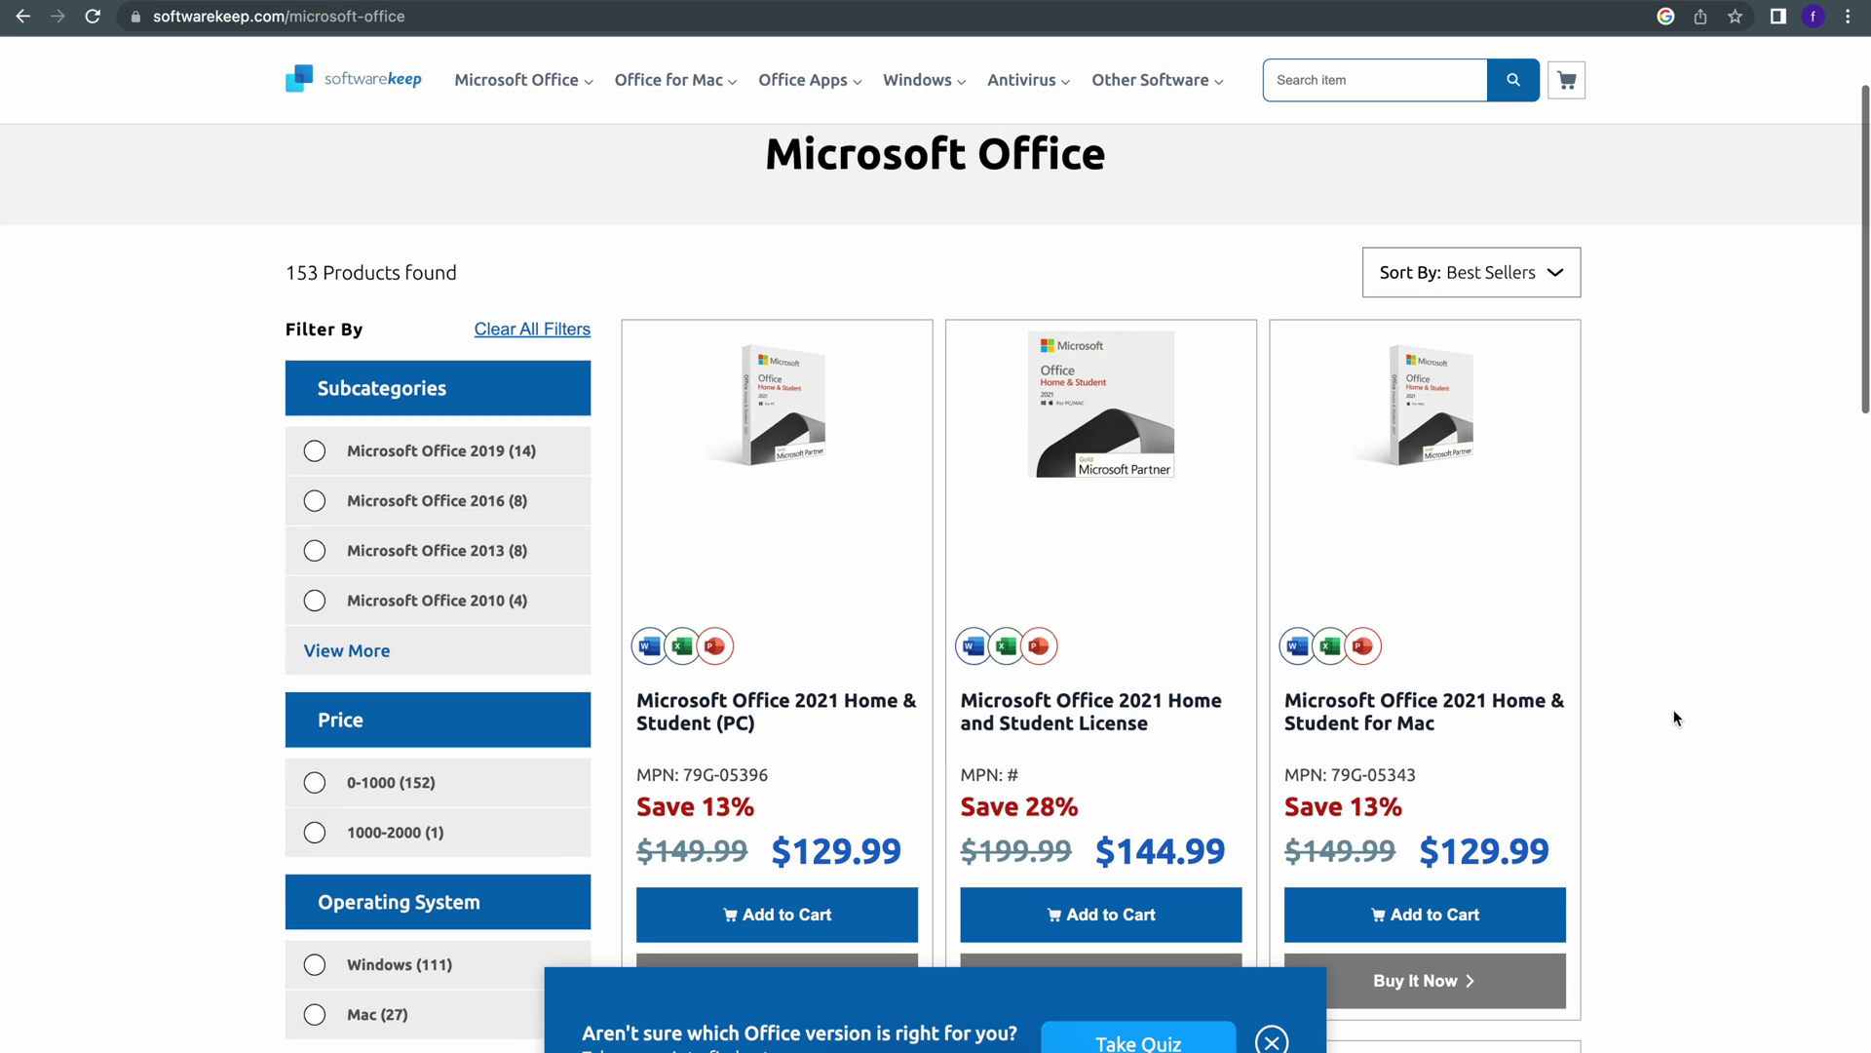
pyautogui.click(1277, 1041)
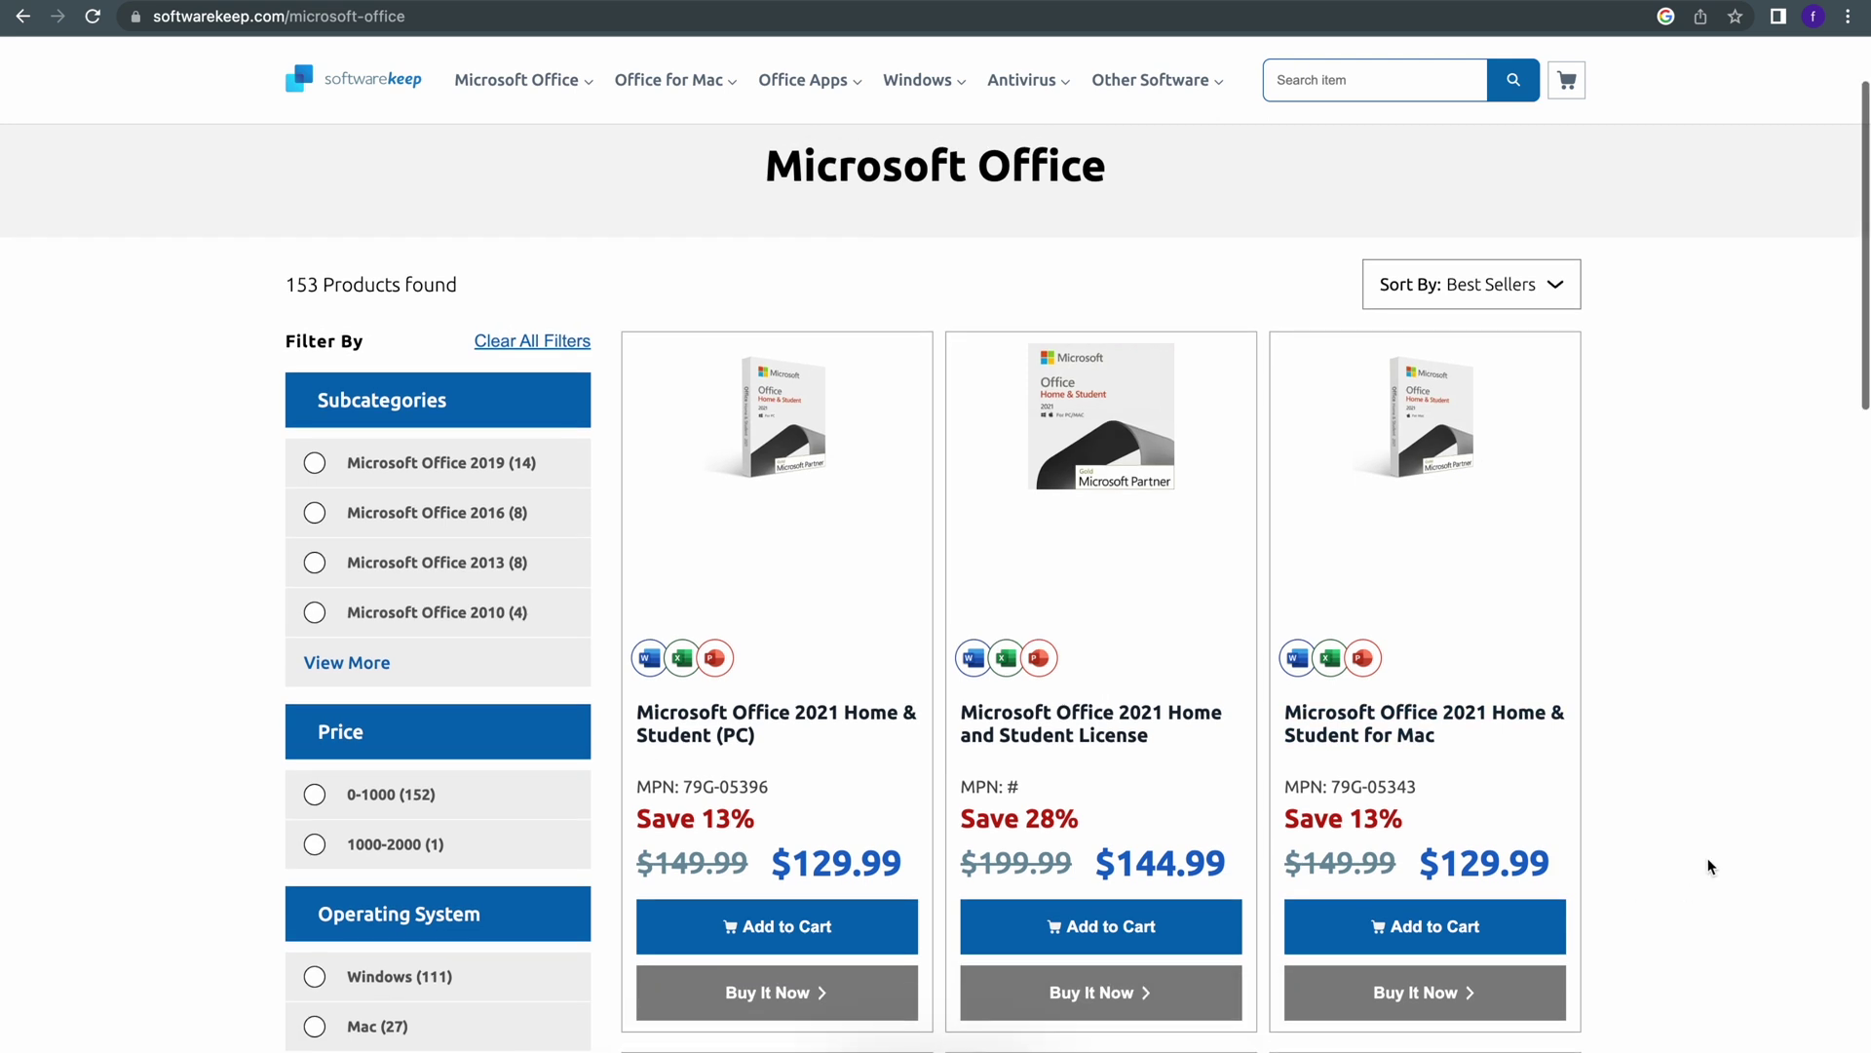
pyautogui.scroll(-1, 1707, 865)
pyautogui.scroll(-1, 1708, 865)
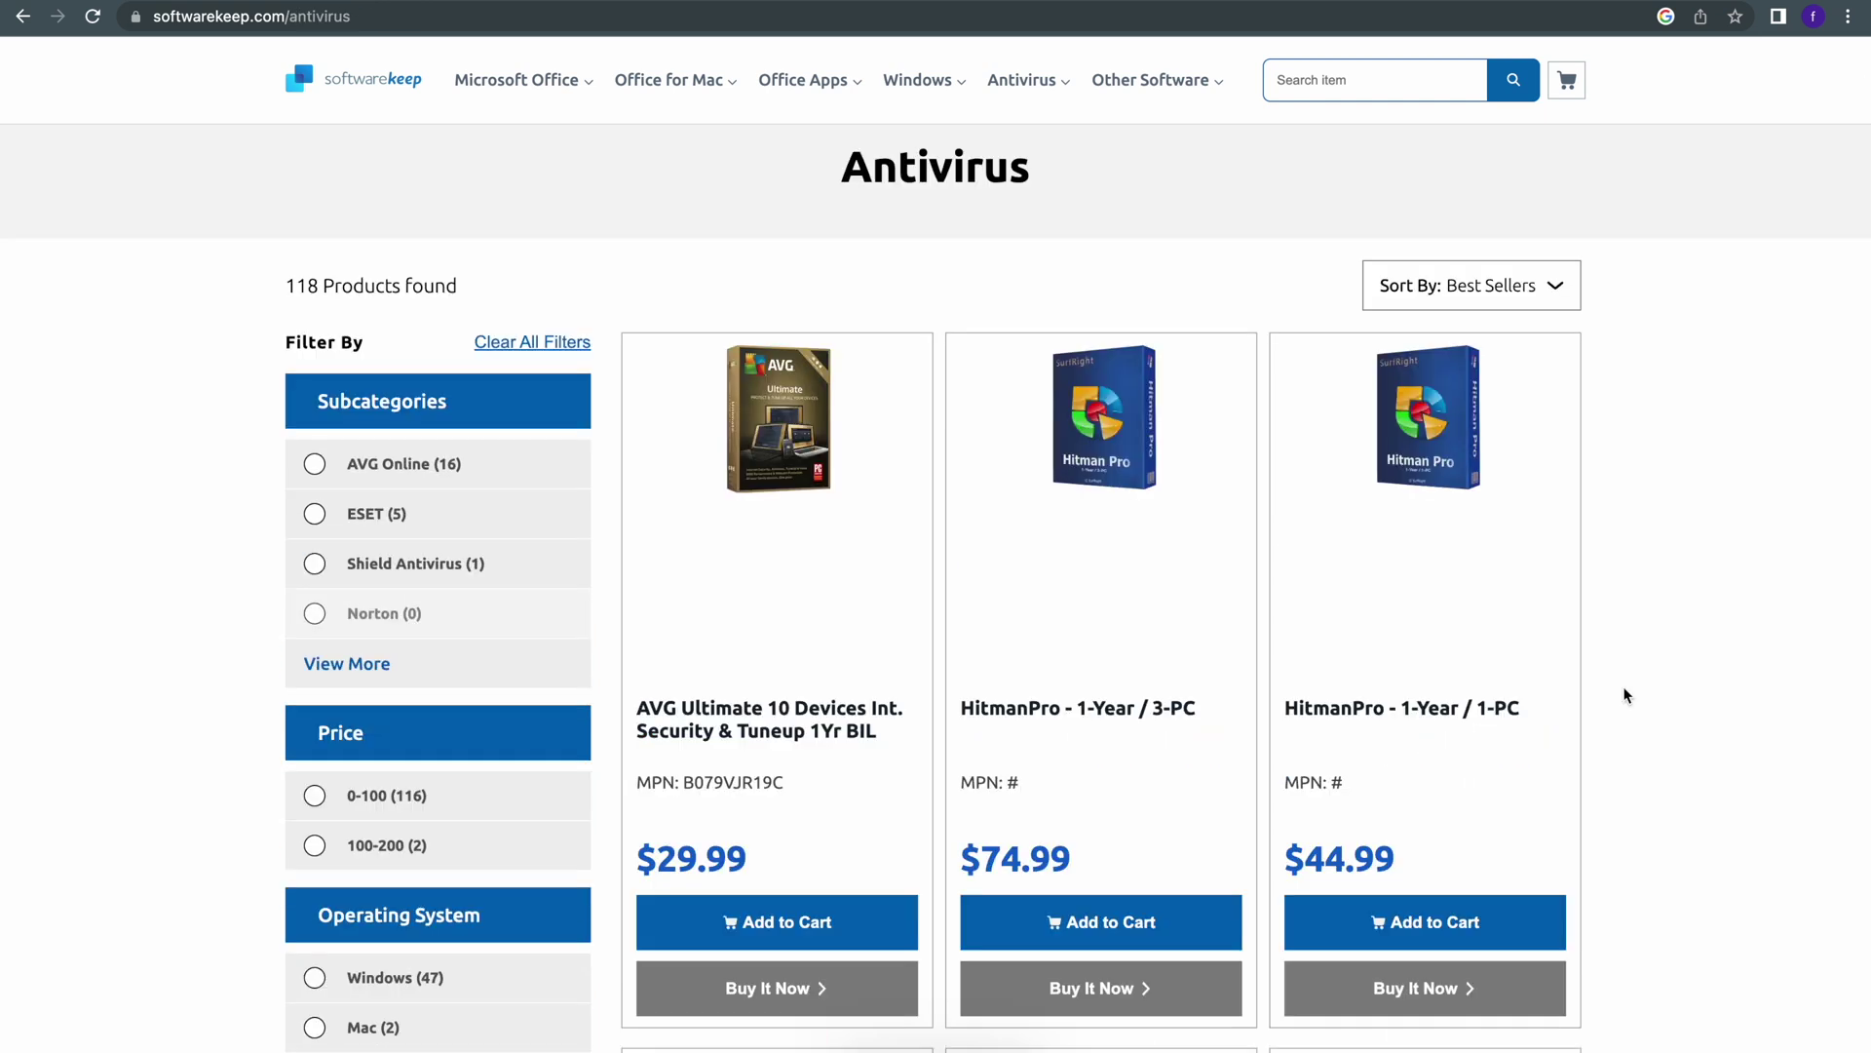
pyautogui.scroll(-10, 1625, 694)
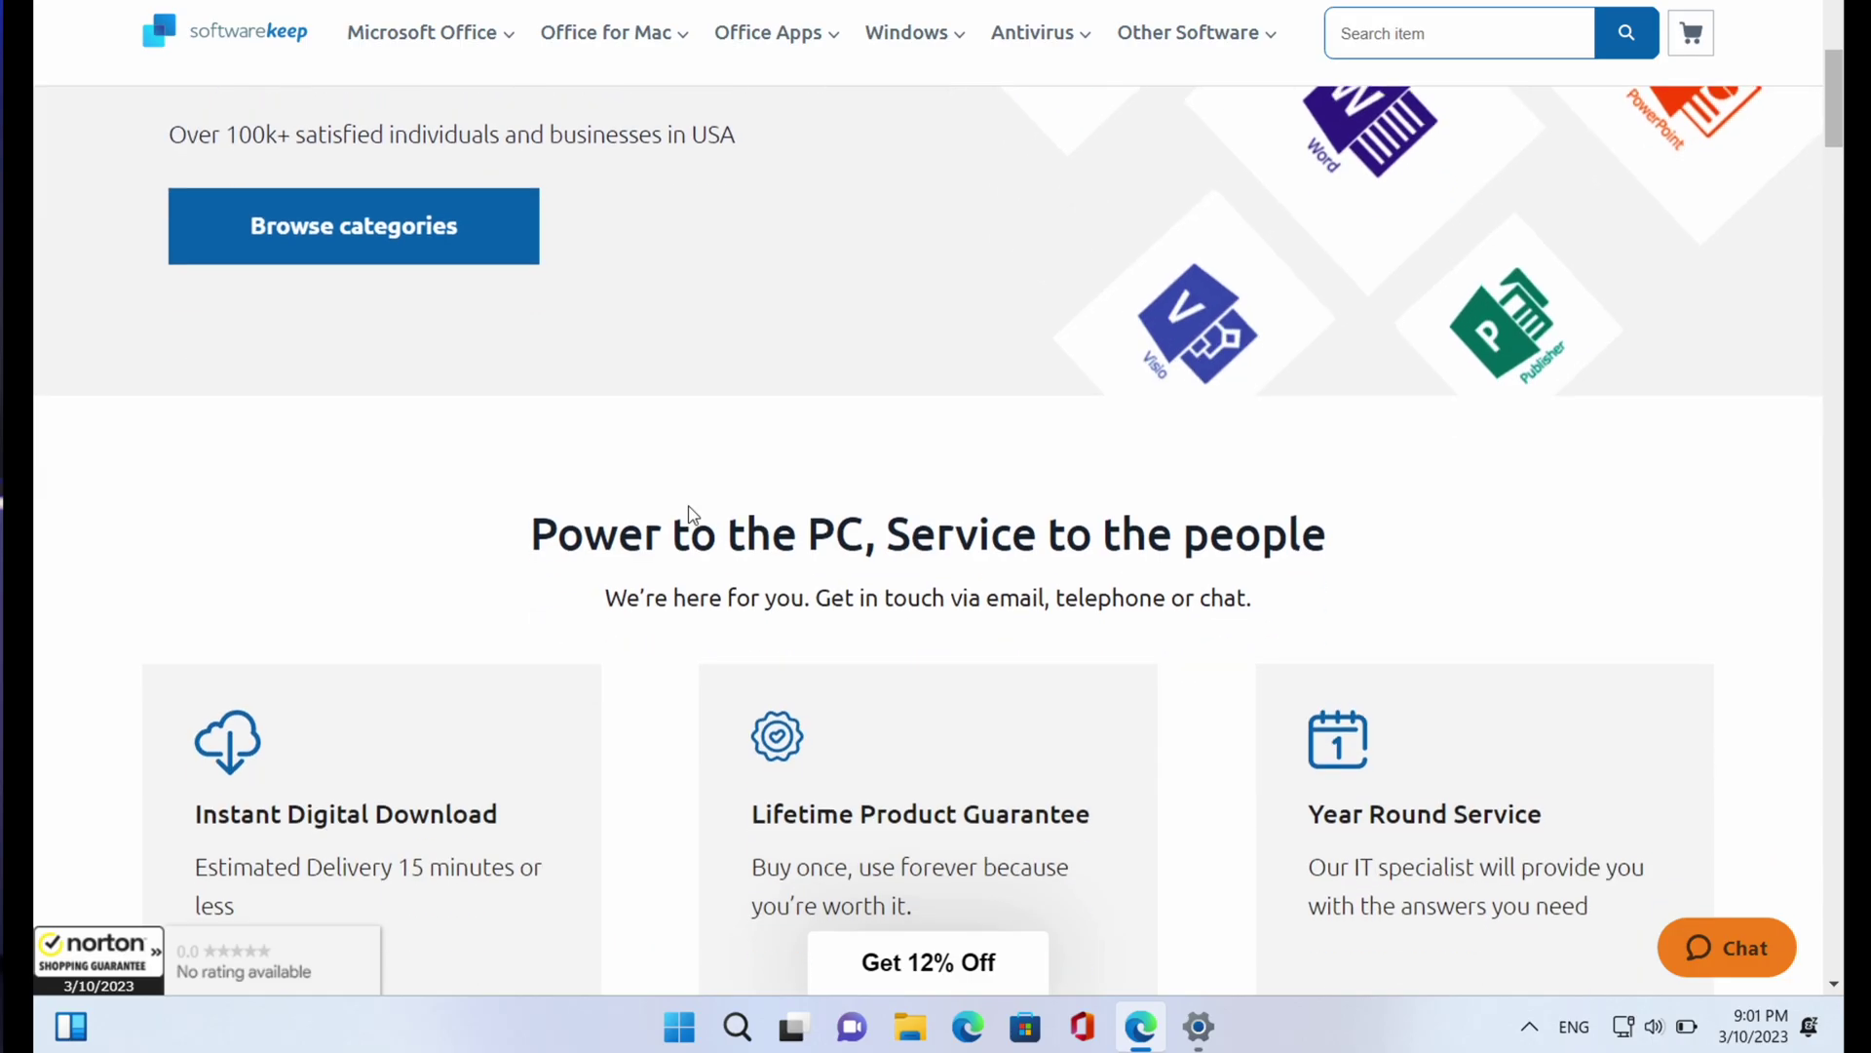
pyautogui.scroll(-8, 688, 511)
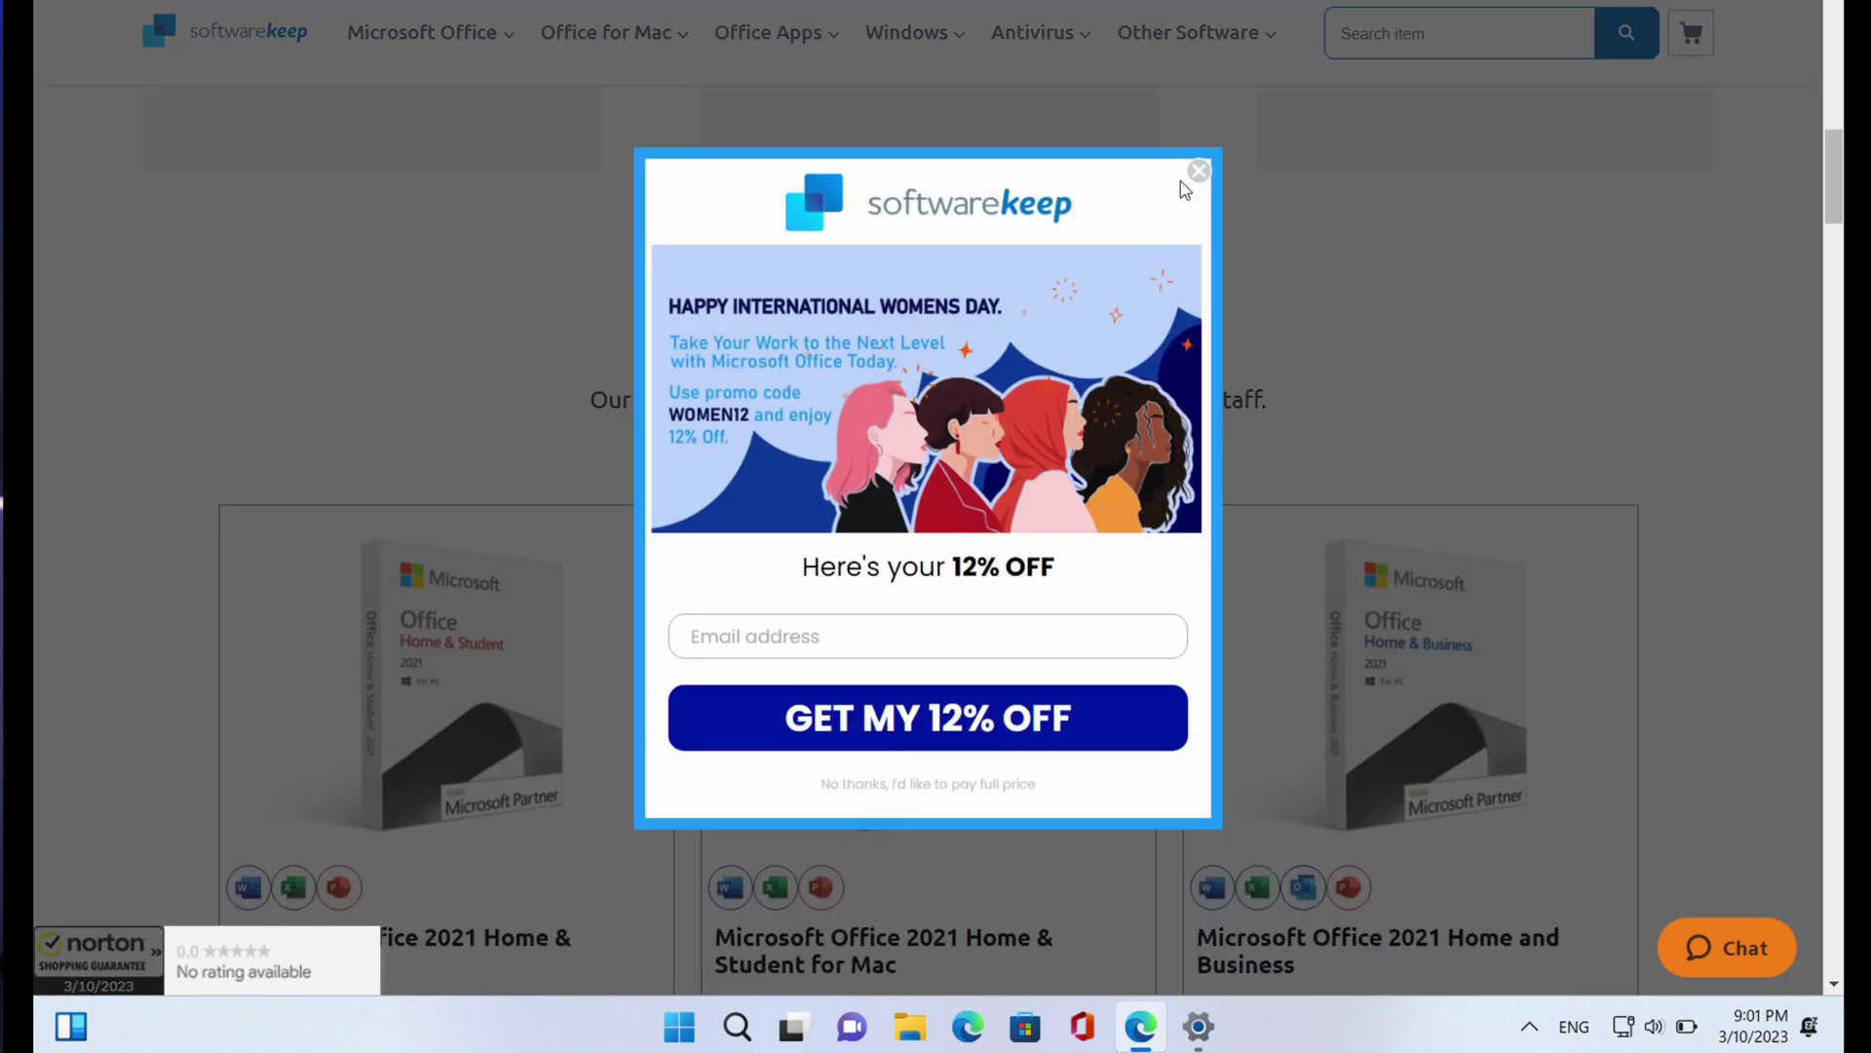
# Close the 12% discount pop-up and view the Office 2021 Home & Student Best Sellers card
pyautogui.click(1199, 172)
pyautogui.scroll(-2, 677, 589)
pyautogui.scroll(1, 676, 589)
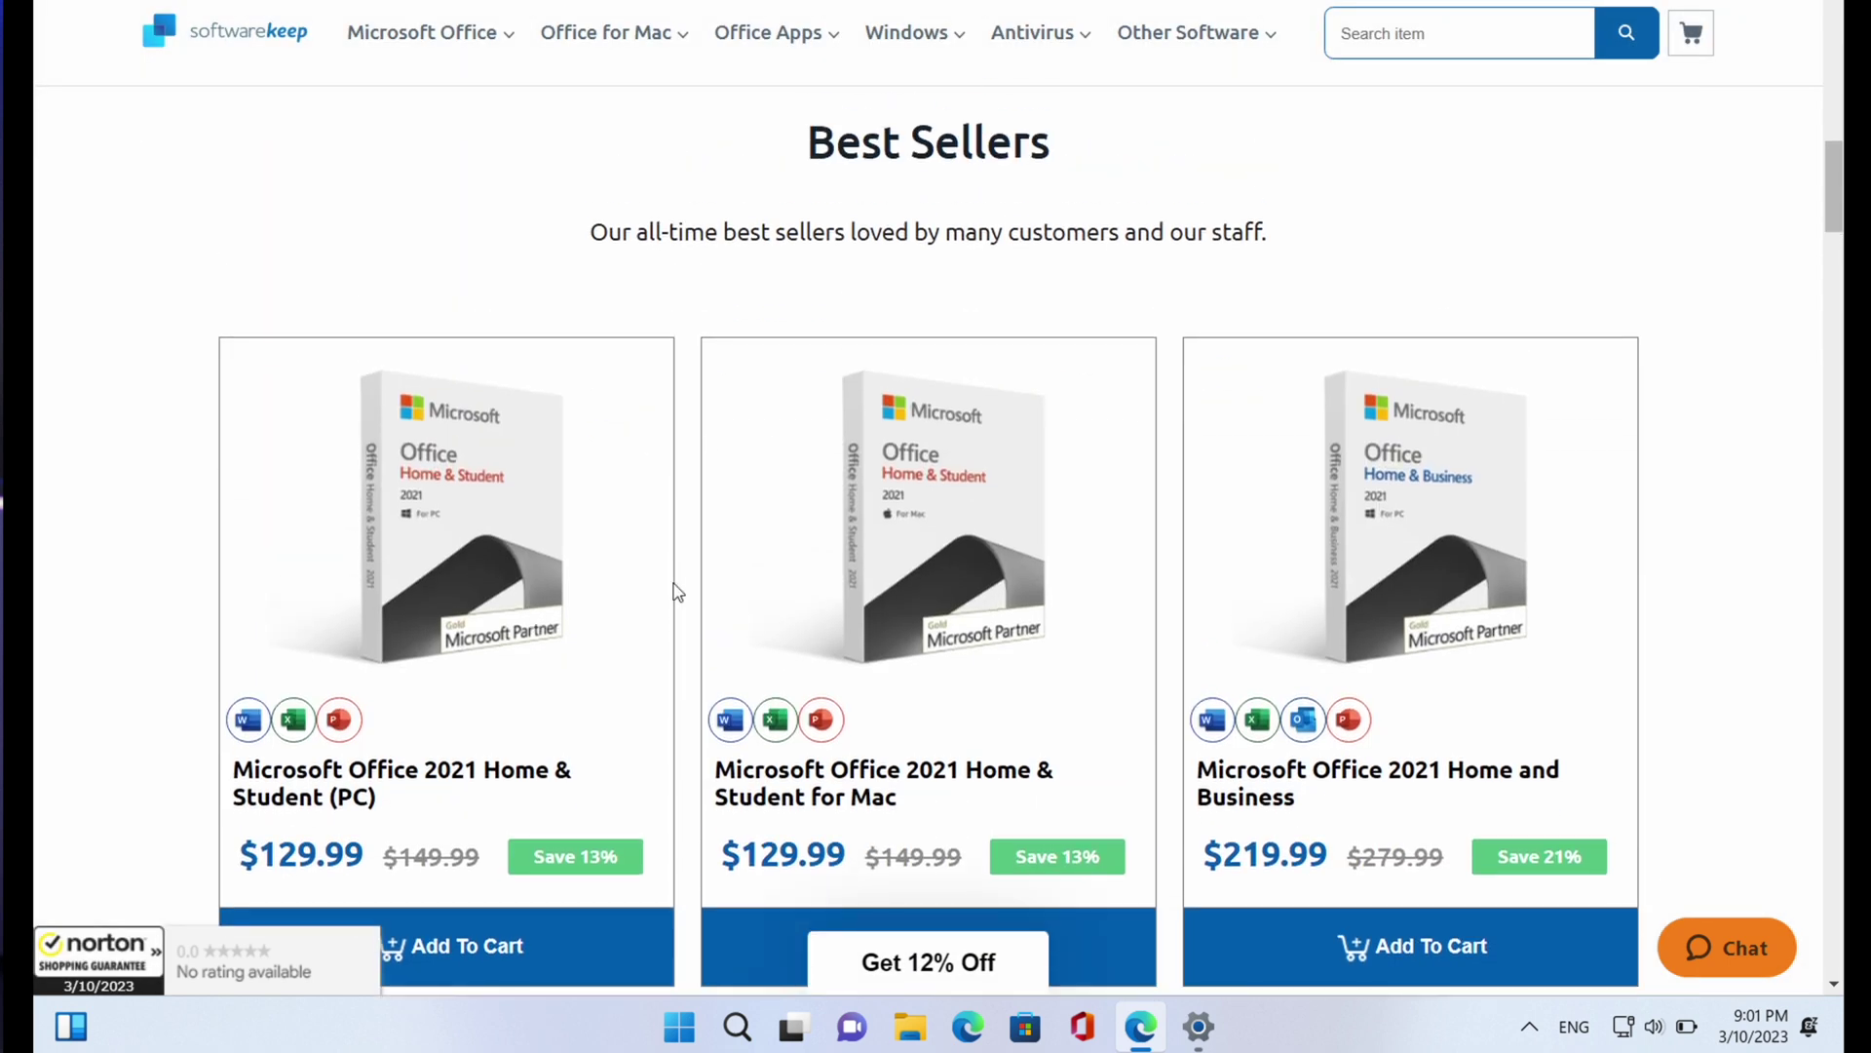
pyautogui.scroll(-2, 662, 590)
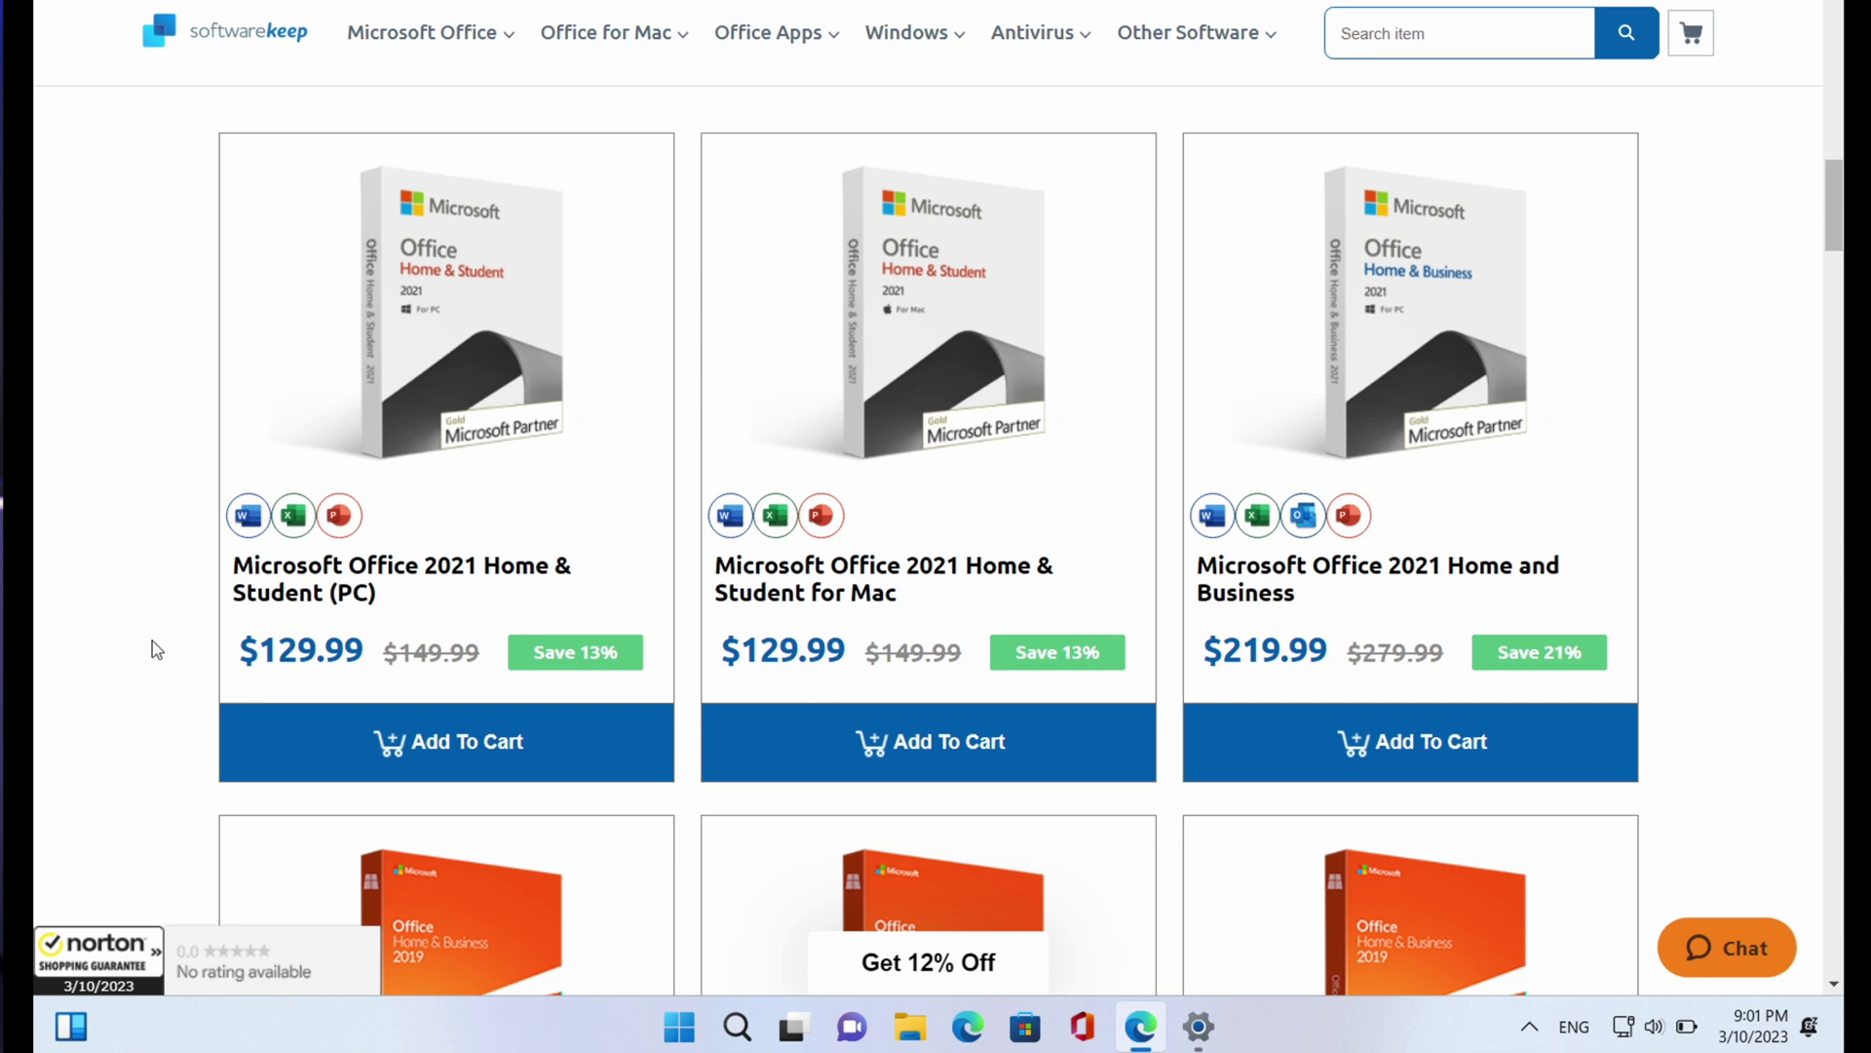
pyautogui.scroll(-1, 259, 593)
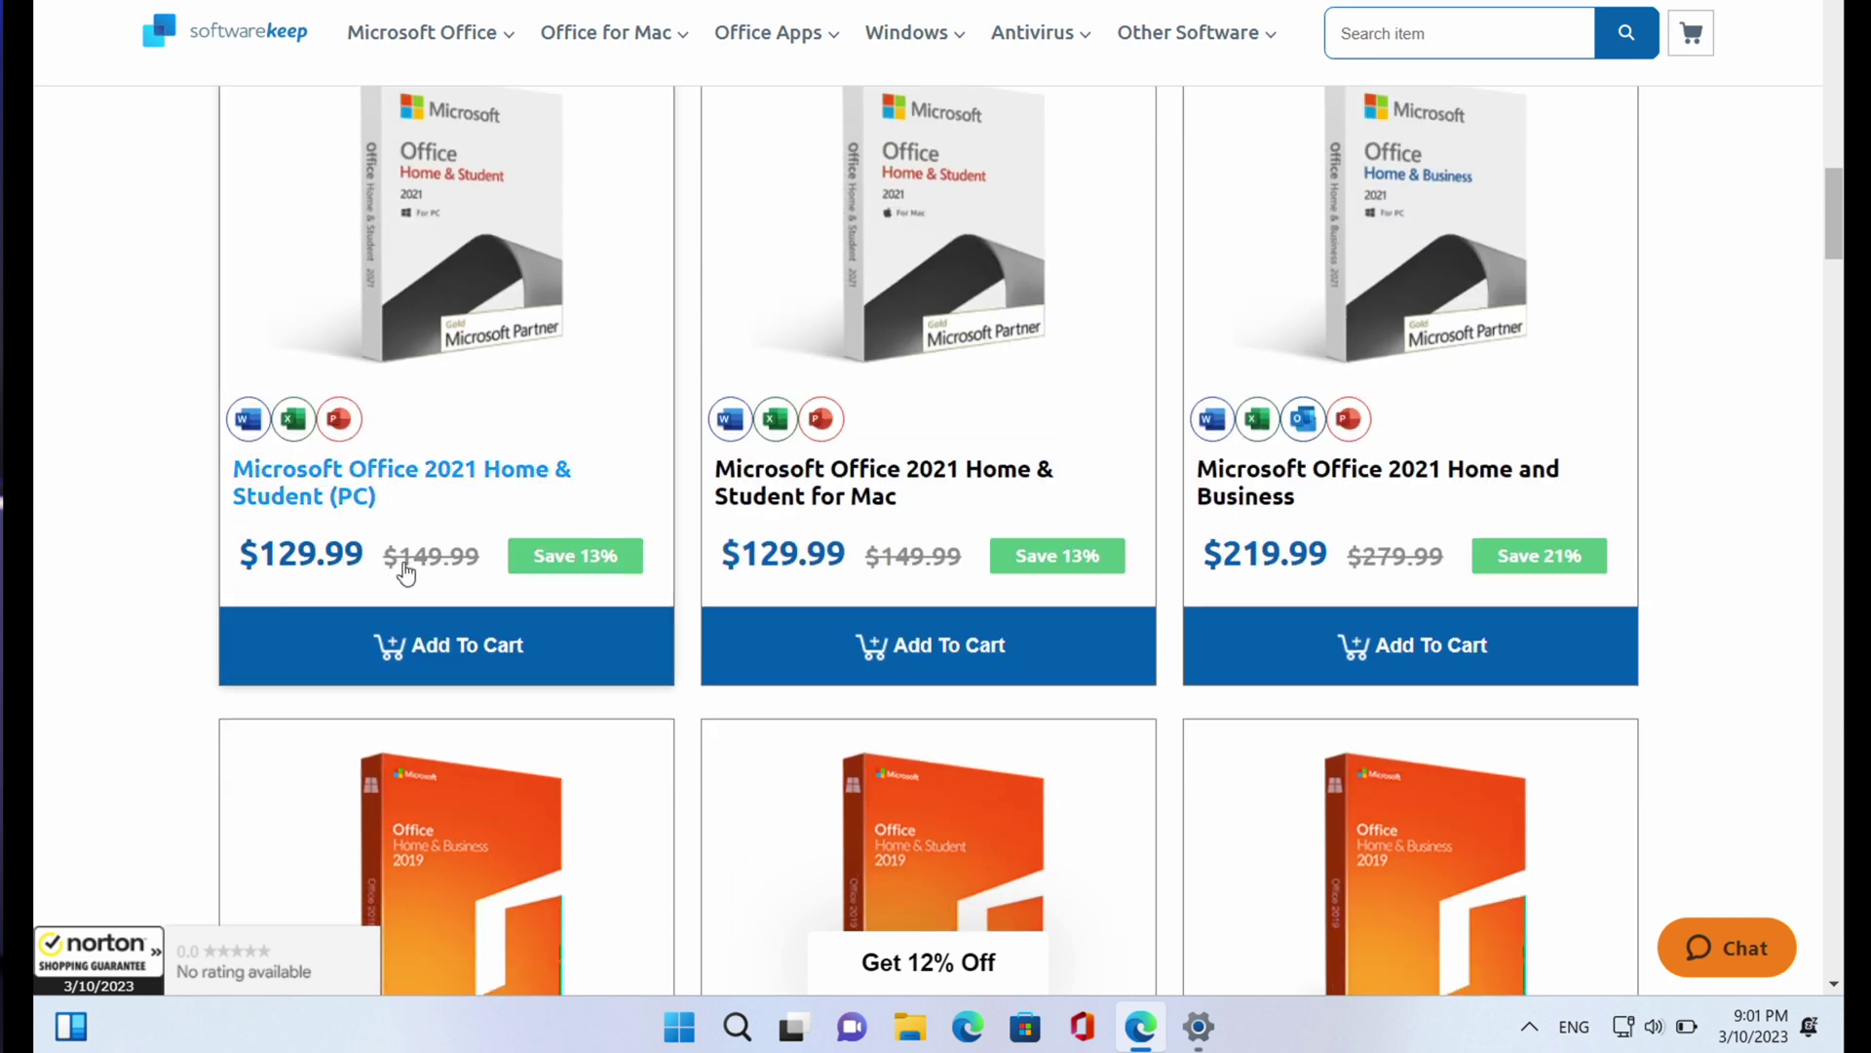
pyautogui.click(295, 559)
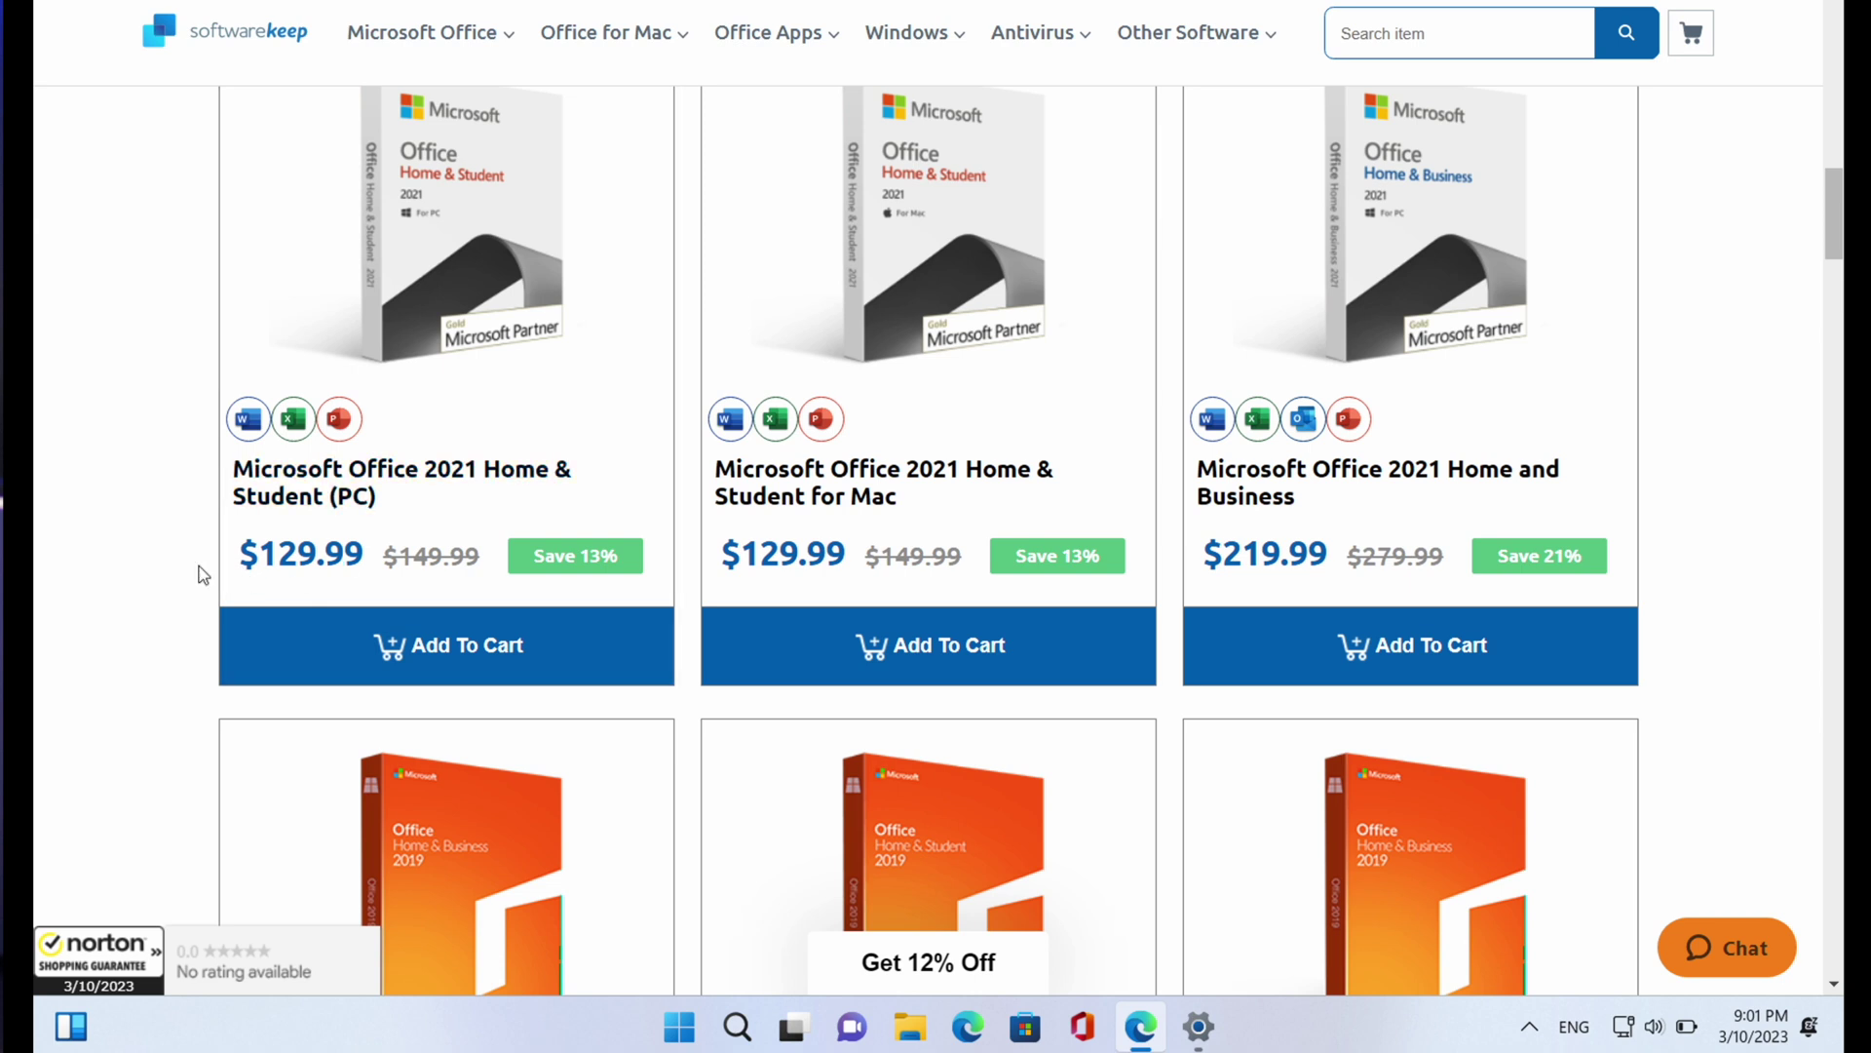
pyautogui.scroll(1, 1268, 579)
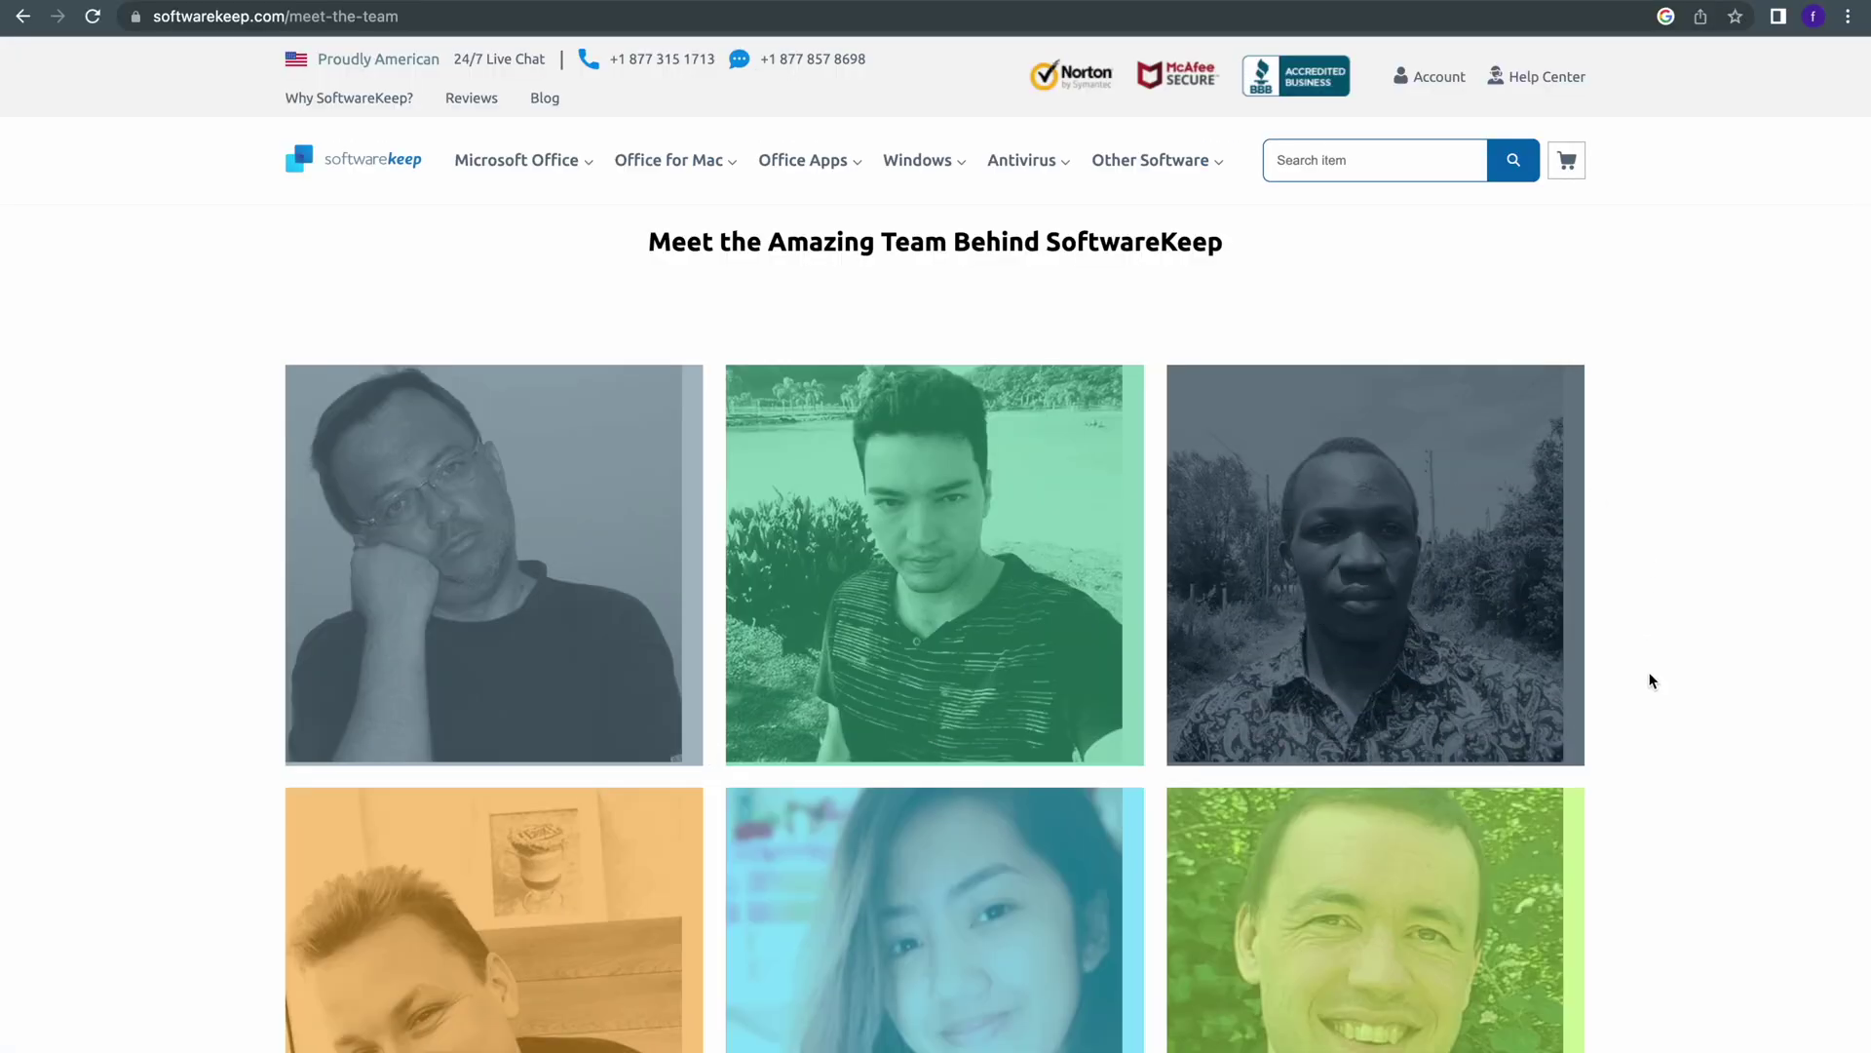
# Scroll down through the Meet the Team page photos
pyautogui.scroll(-1, 1651, 679)
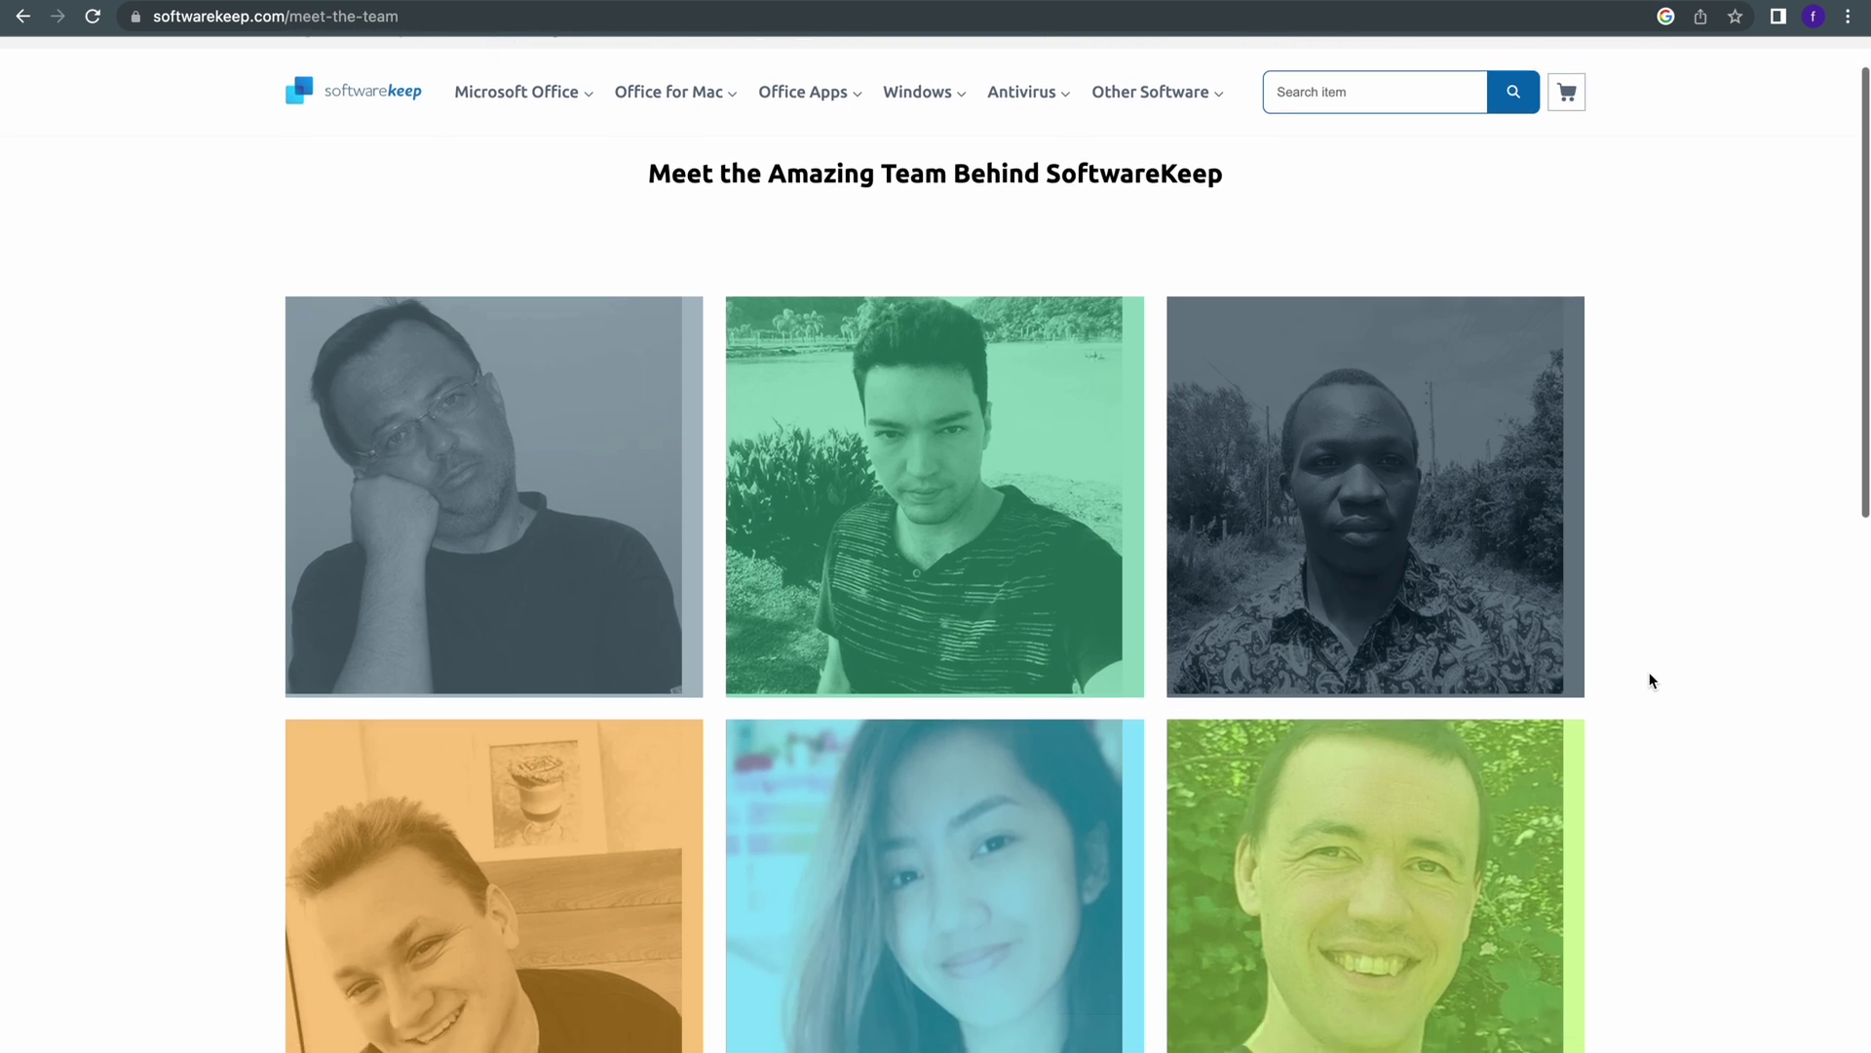
pyautogui.scroll(-5, 1651, 680)
pyautogui.scroll(-5, 1651, 680)
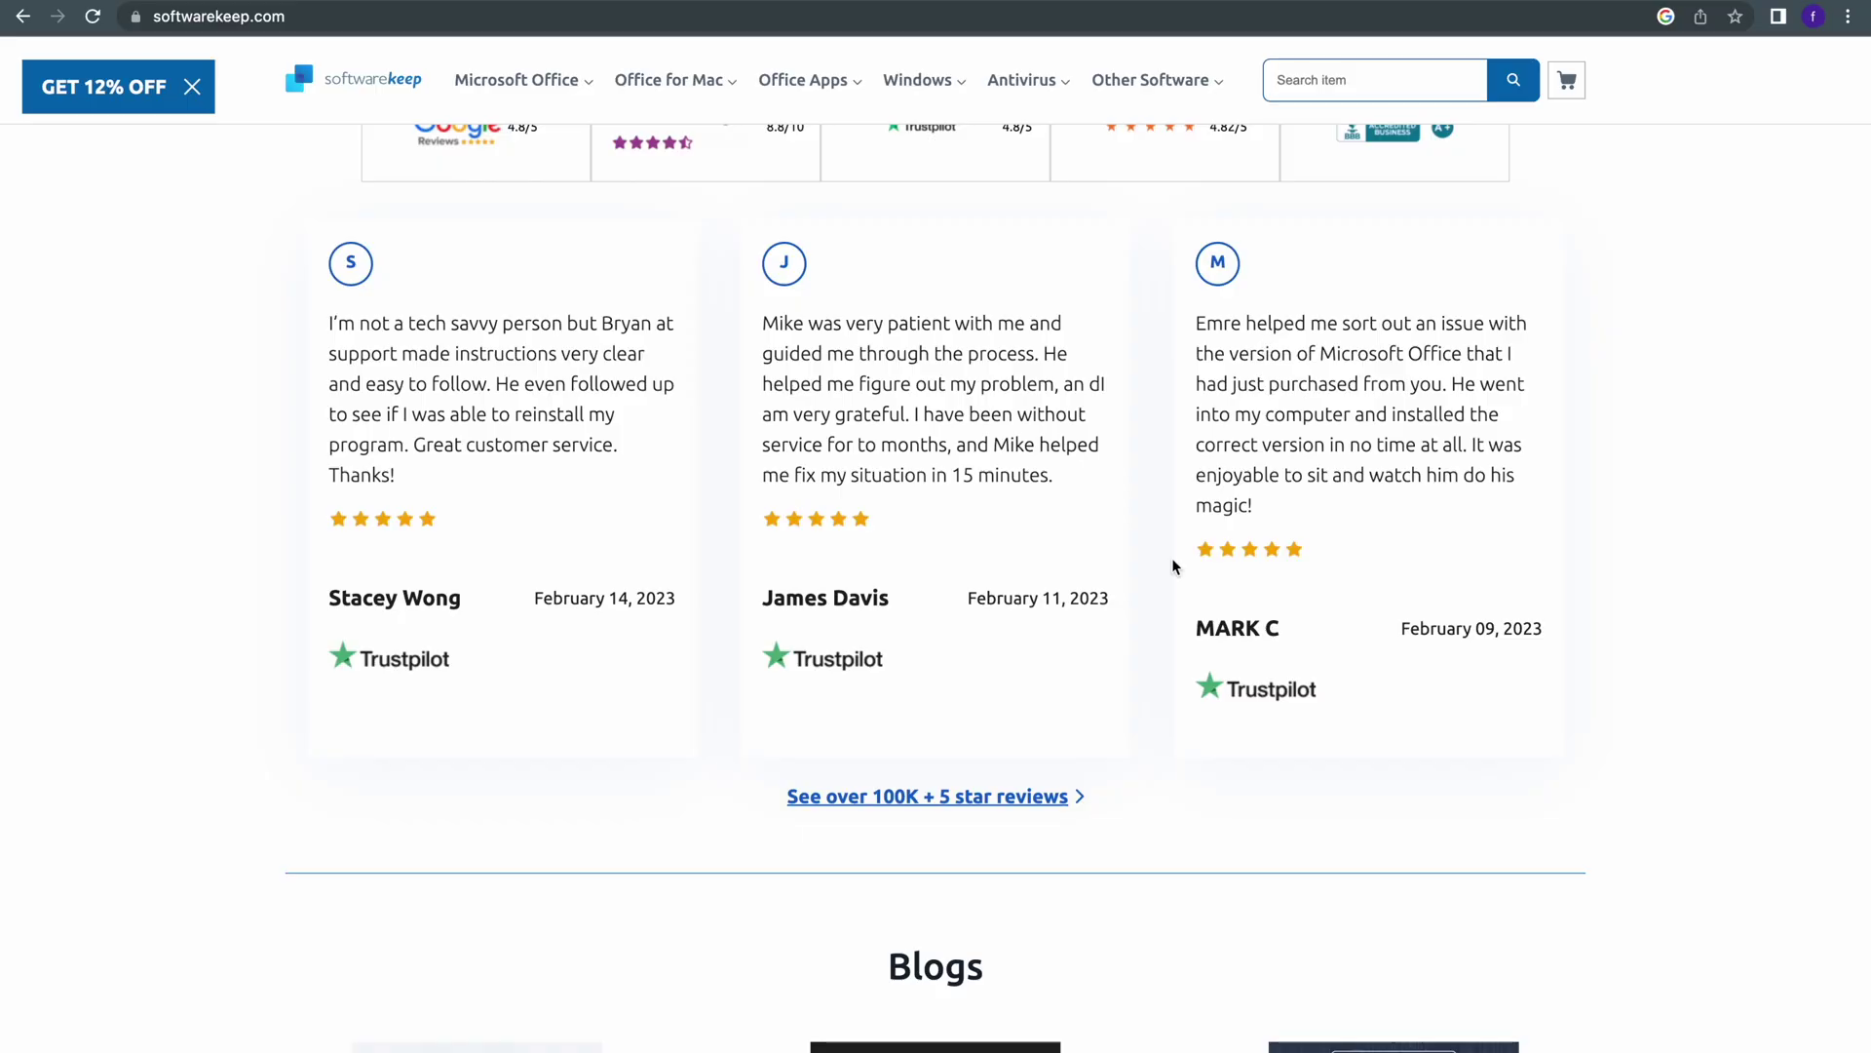
# Open SoftwareKeep's 'See over 100K + 5 star reviews' page and scroll through the reviews
pyautogui.click(912, 794)
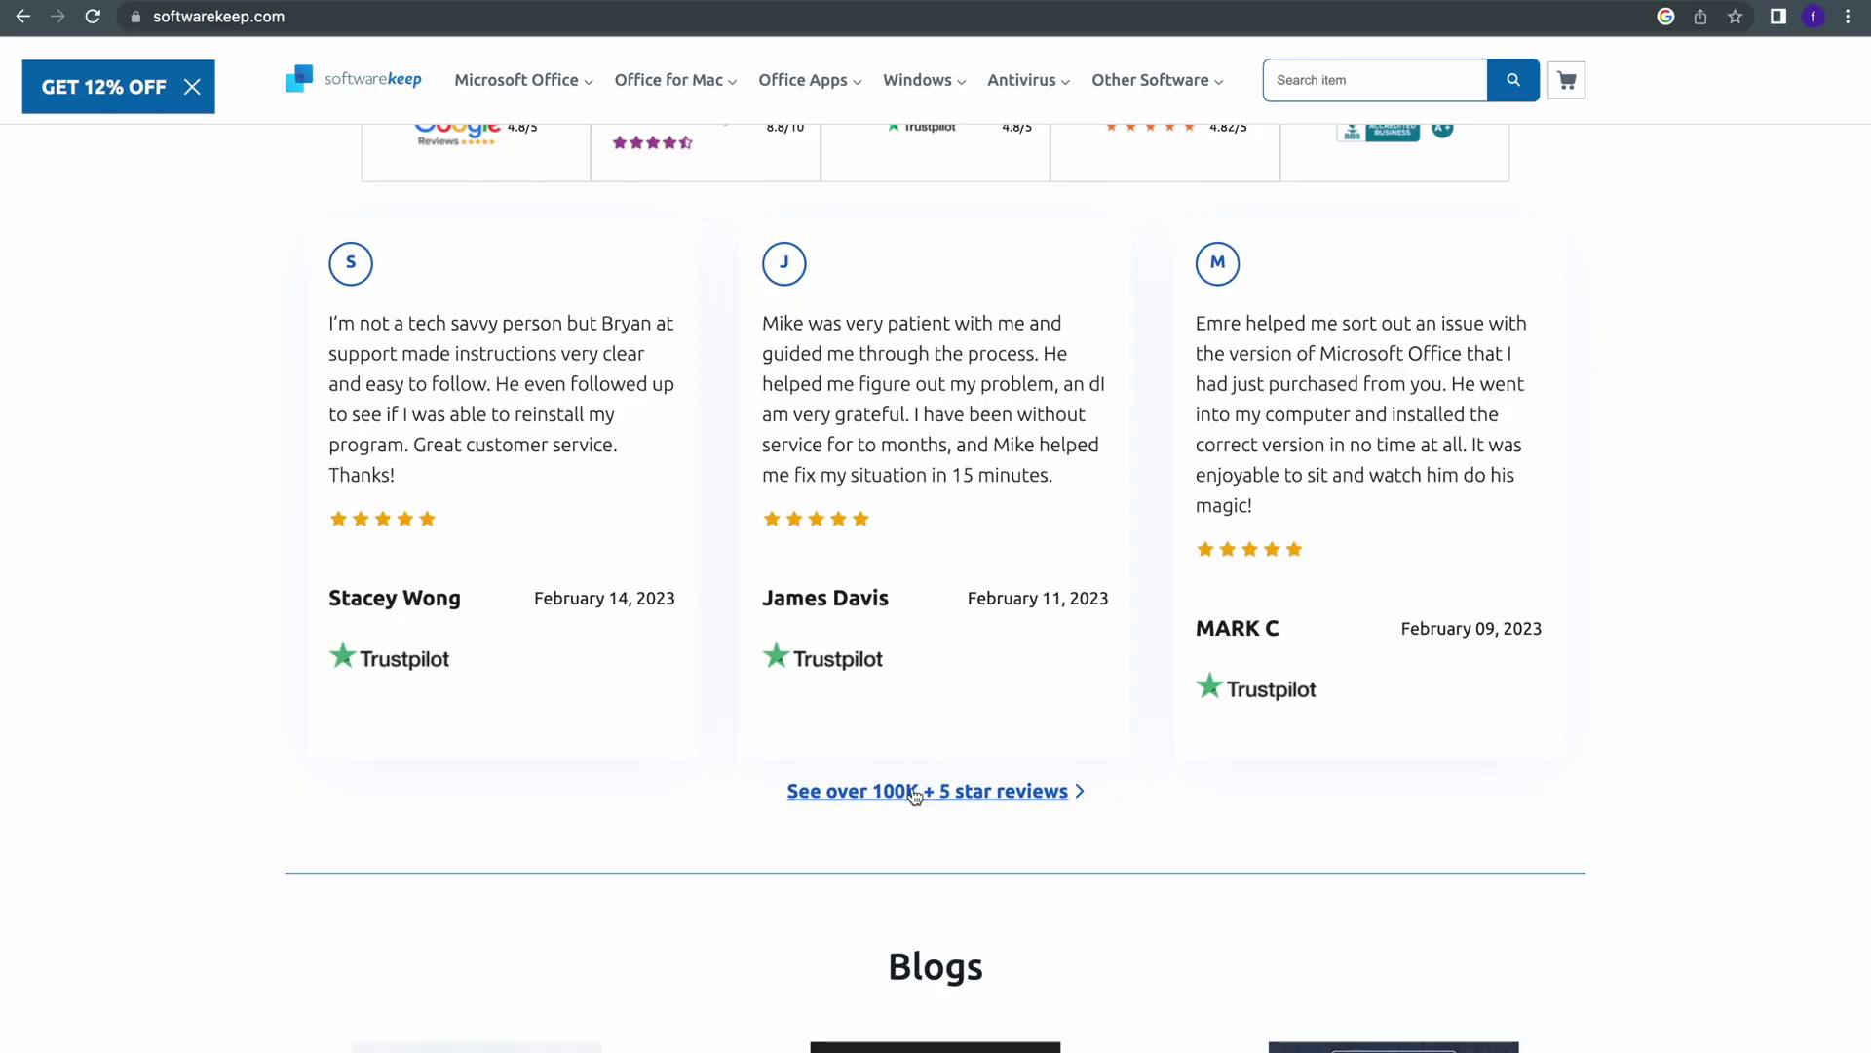
pyautogui.scroll(-10, 1579, 612)
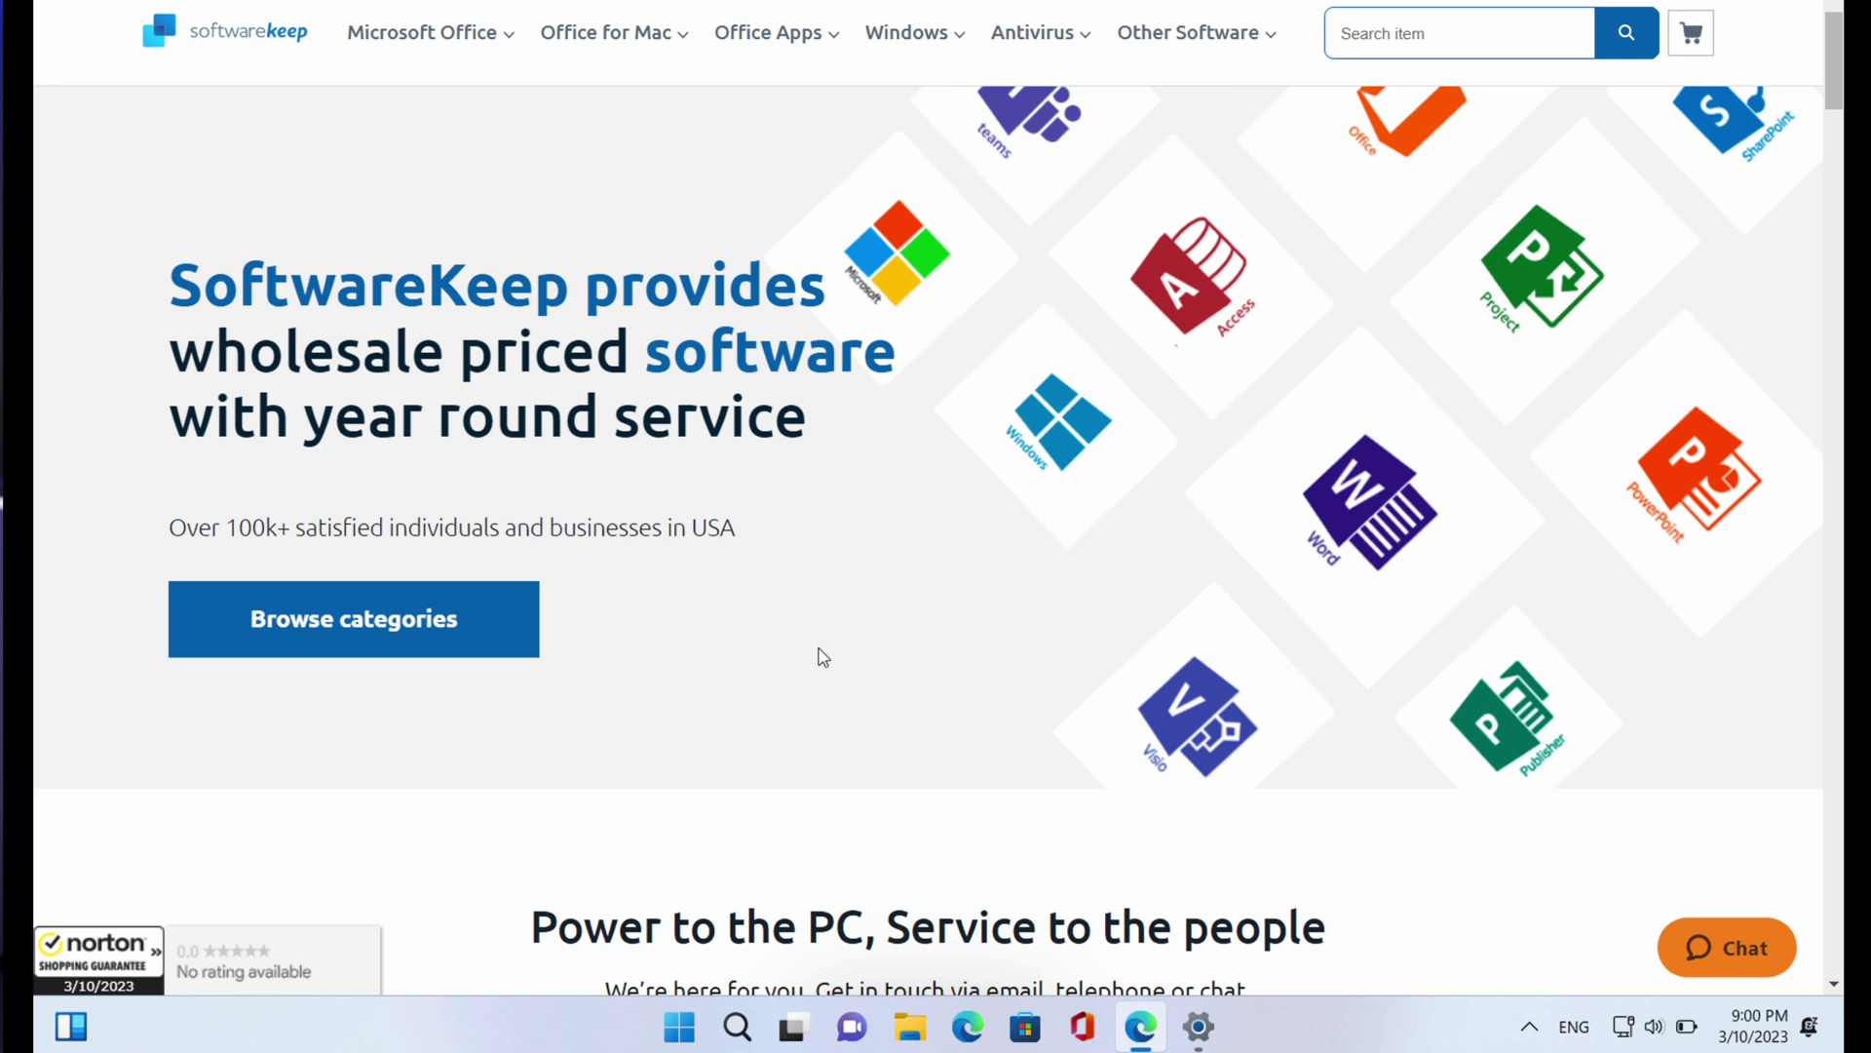
# Close the 12%-off promo popup and browse the best-selling Microsoft Office 2021 products
pyautogui.scroll(-10, 688, 506)
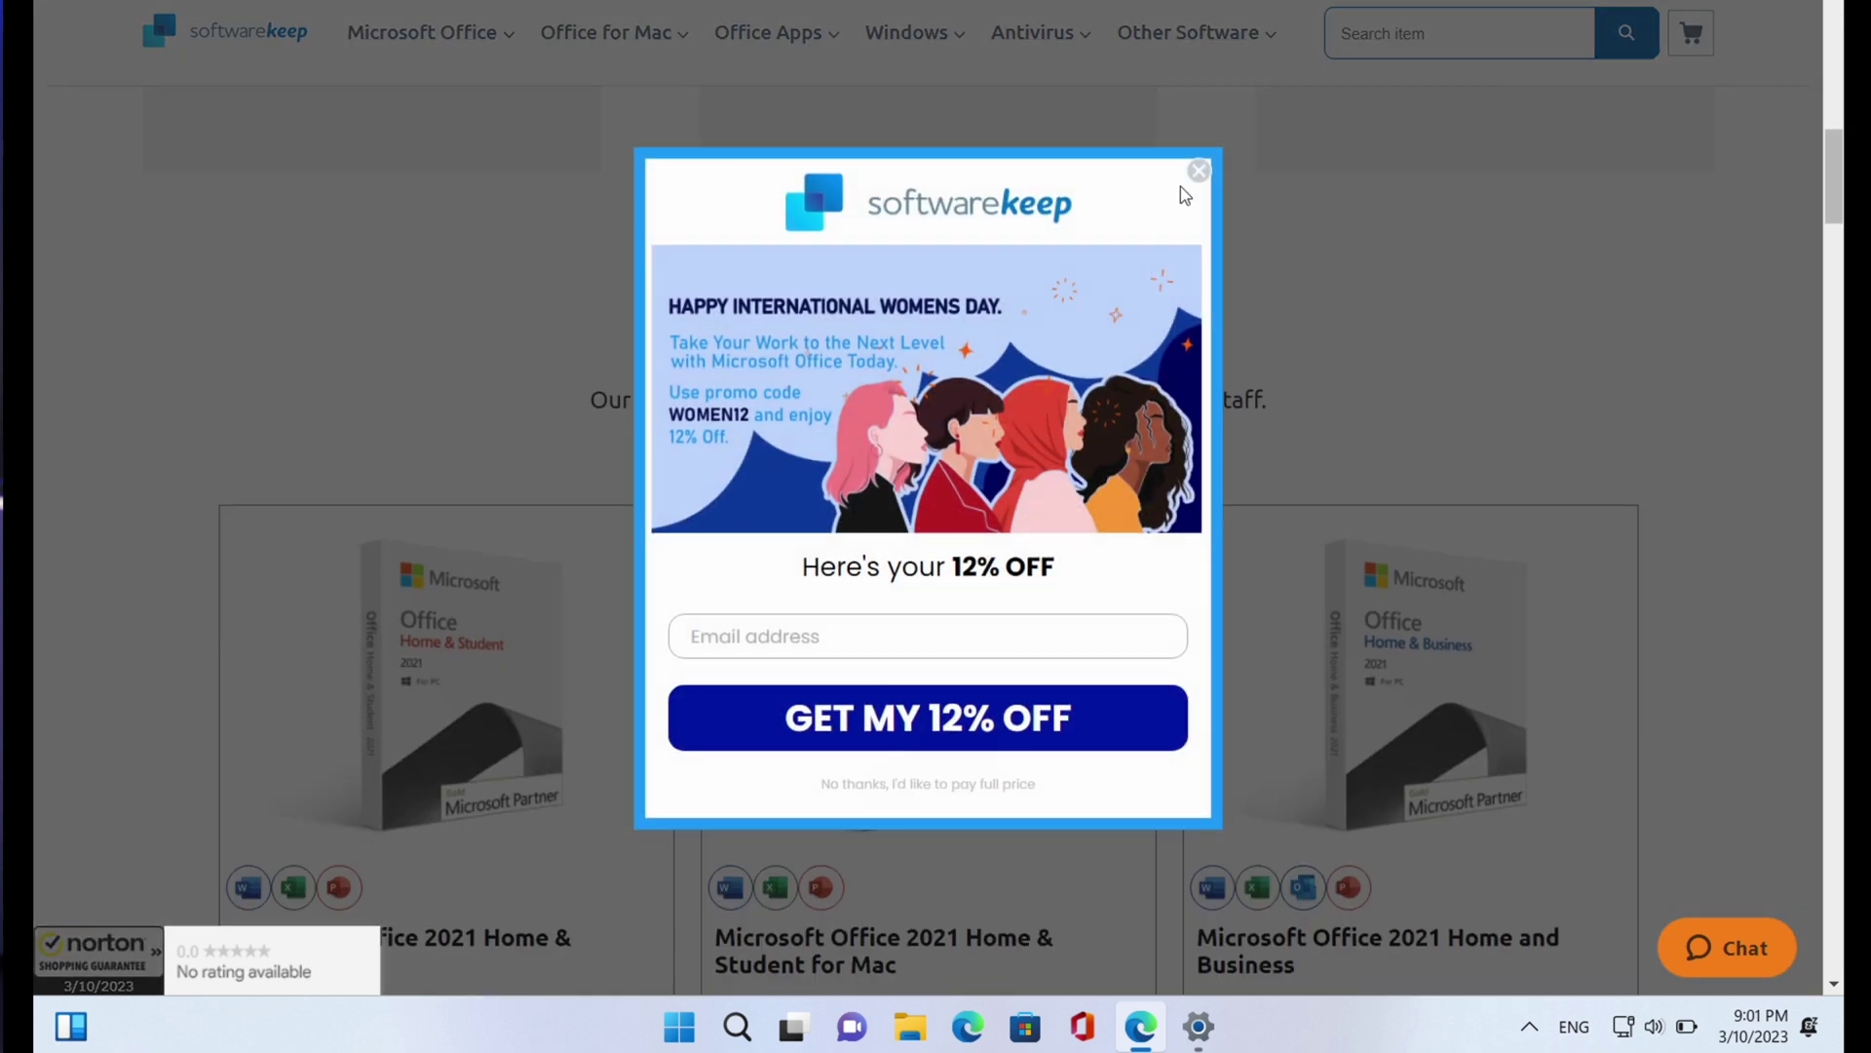
pyautogui.click(1197, 173)
pyautogui.scroll(-3, 677, 589)
pyautogui.scroll(1, 677, 589)
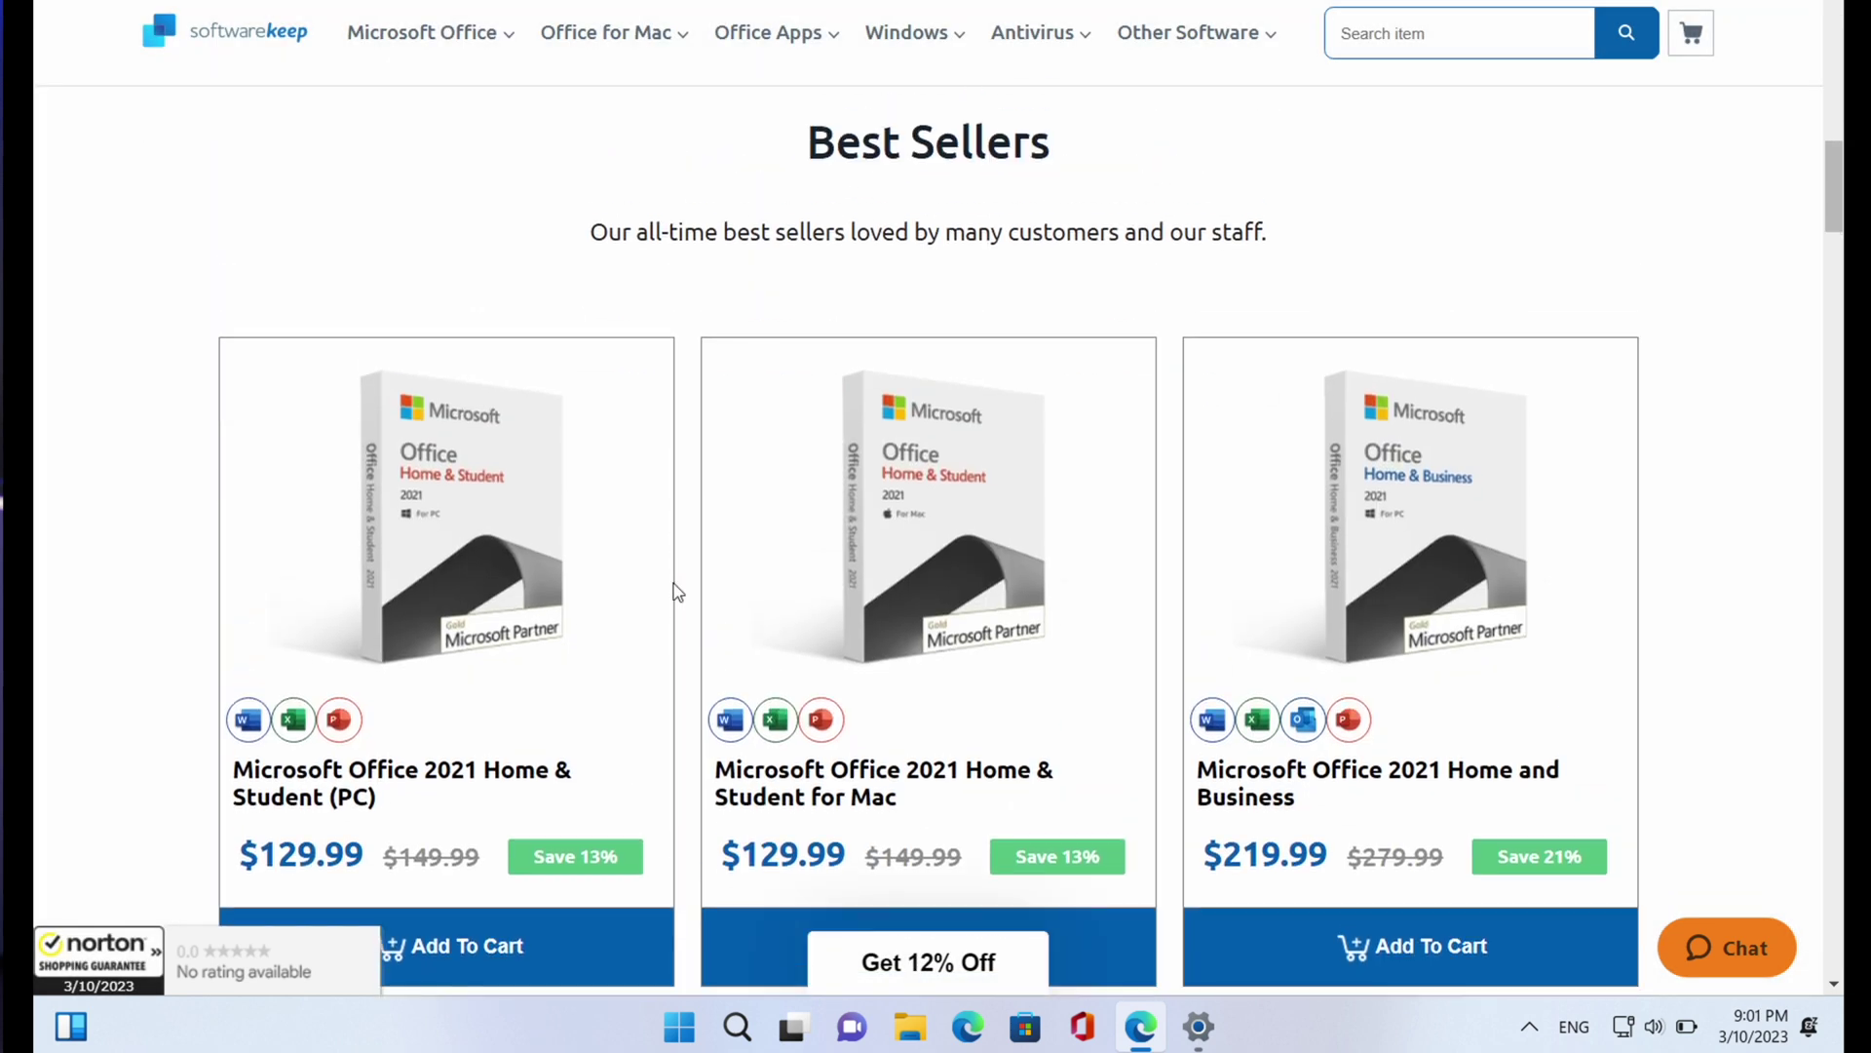
pyautogui.scroll(-2, 677, 591)
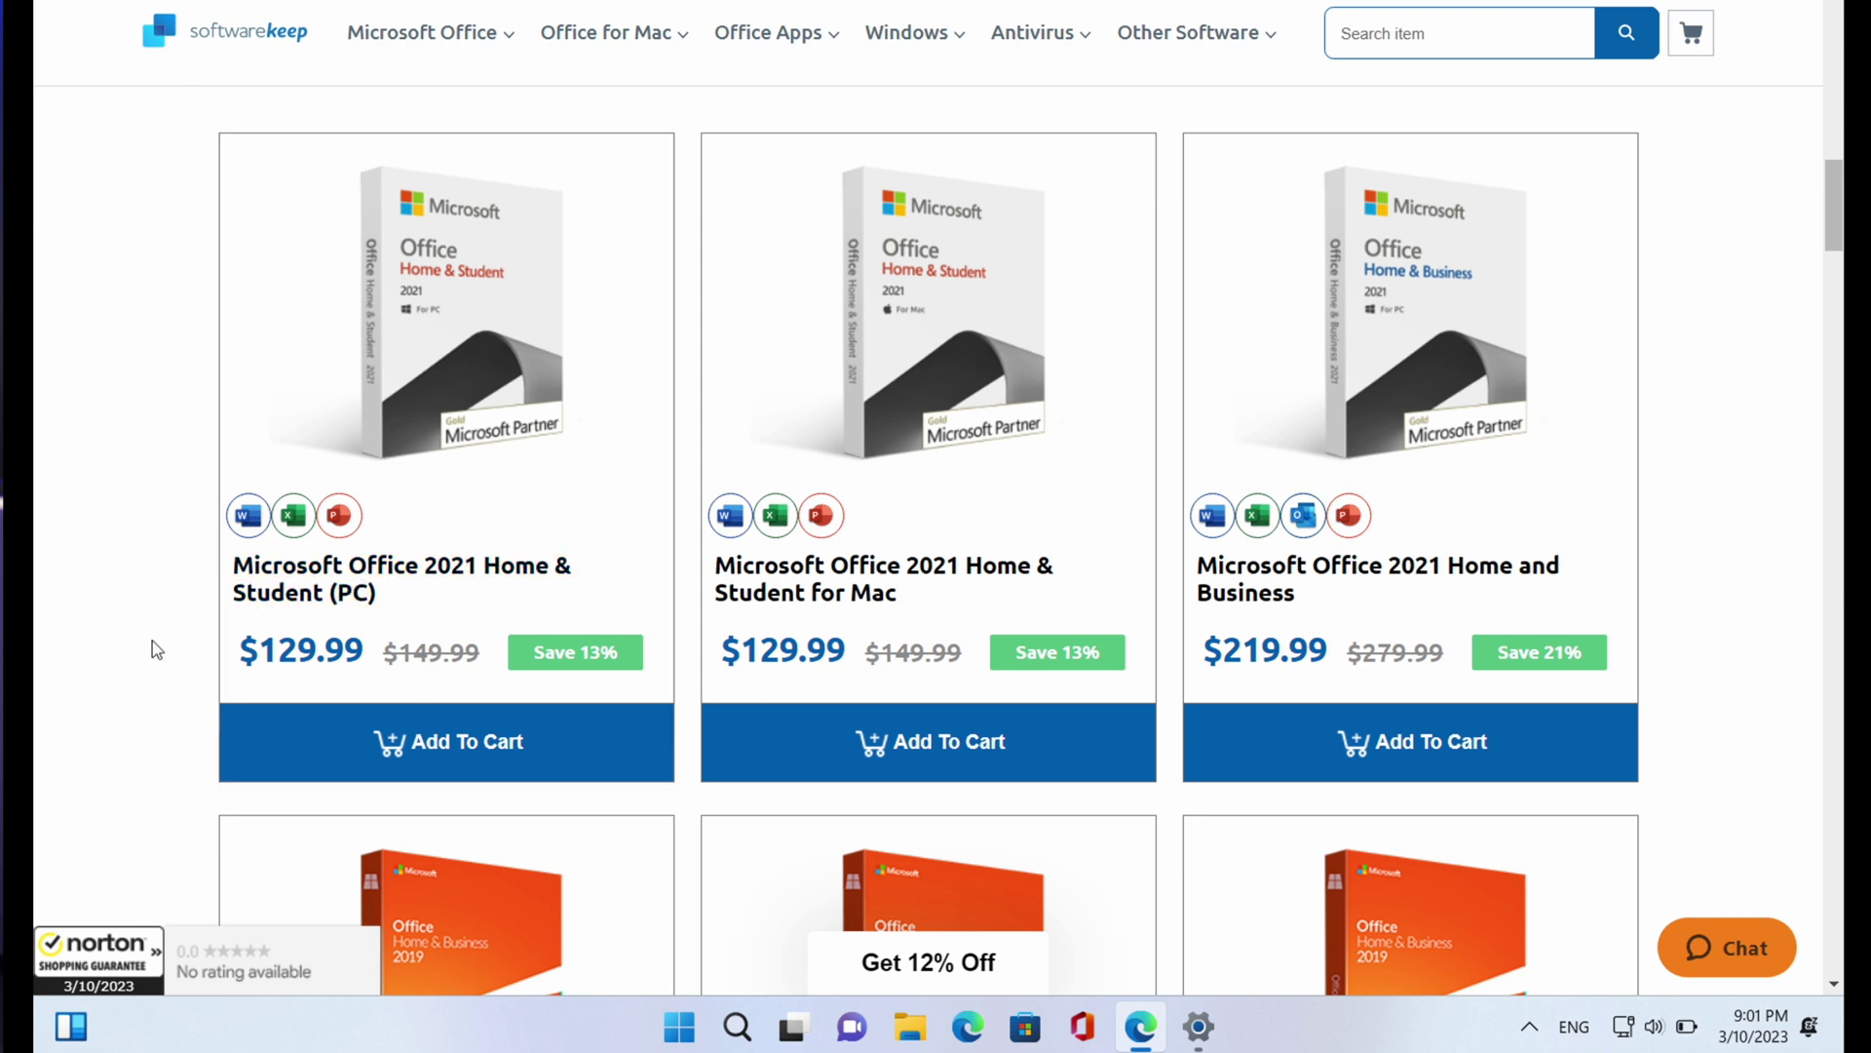
pyautogui.scroll(-1, 152, 640)
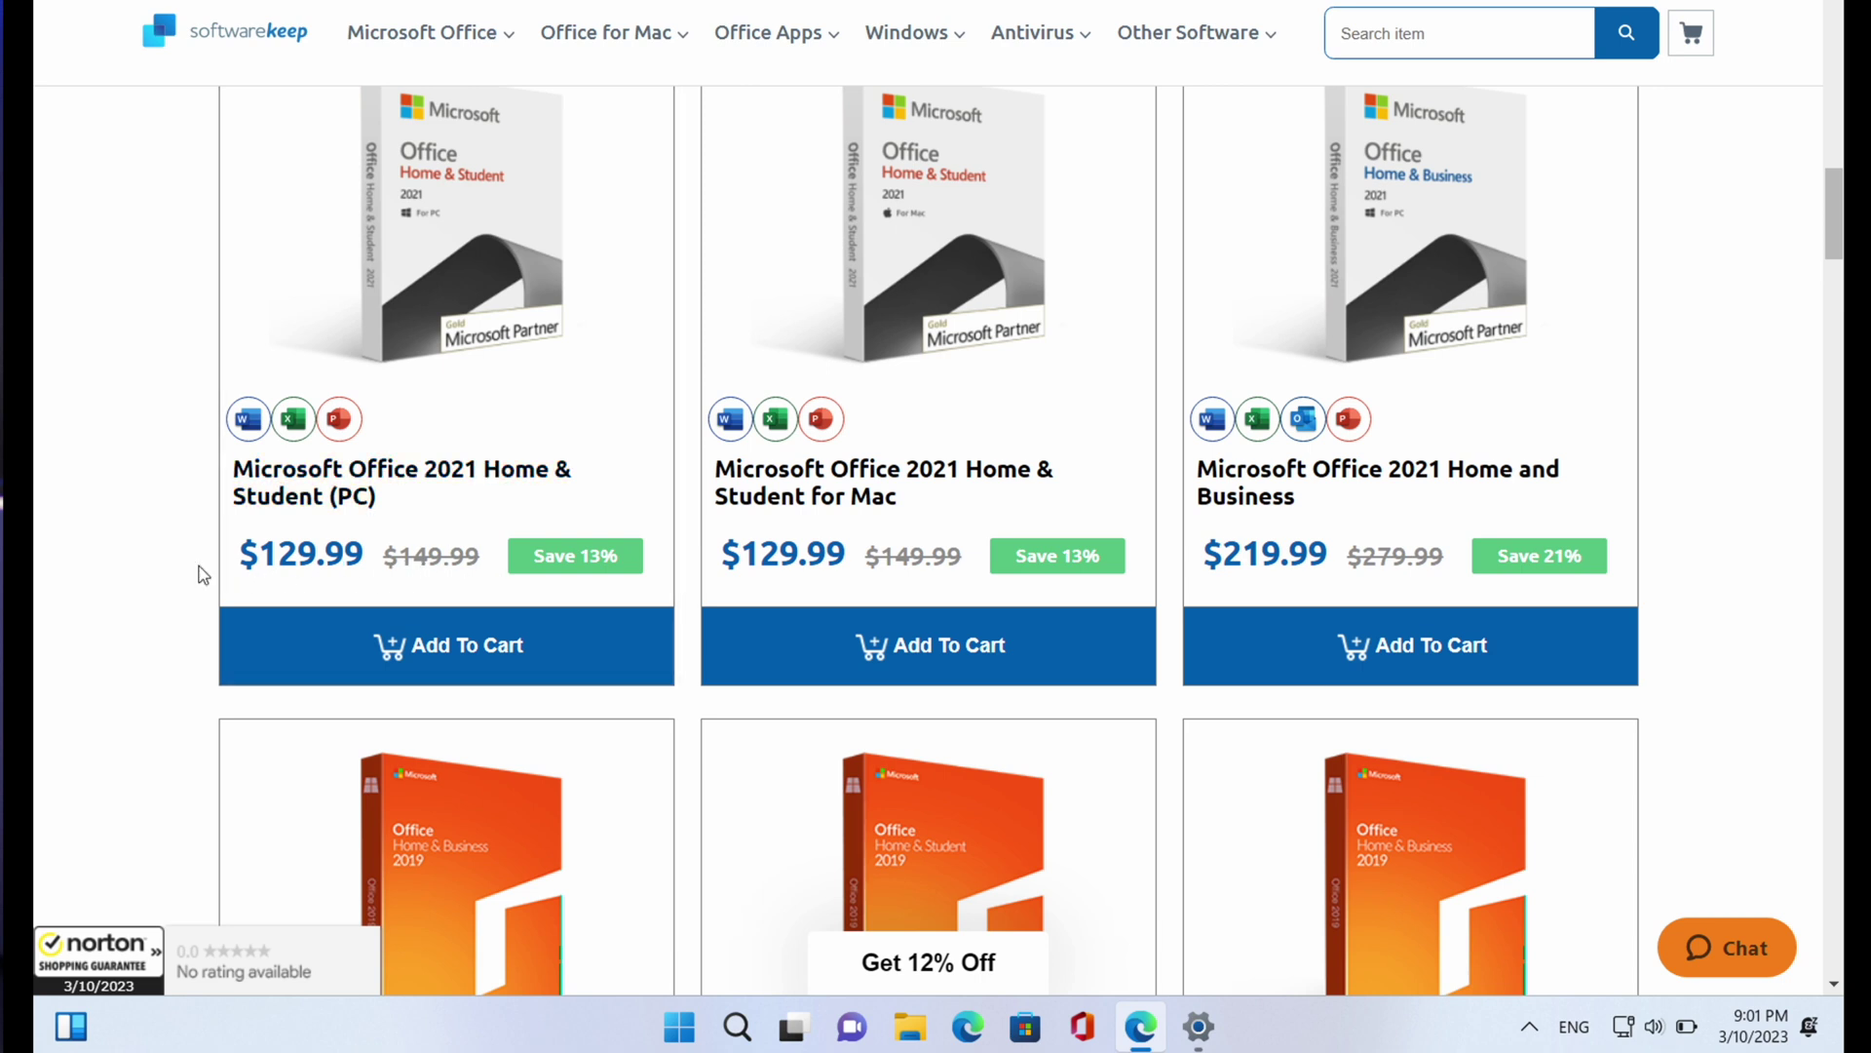
pyautogui.scroll(1, 1267, 580)
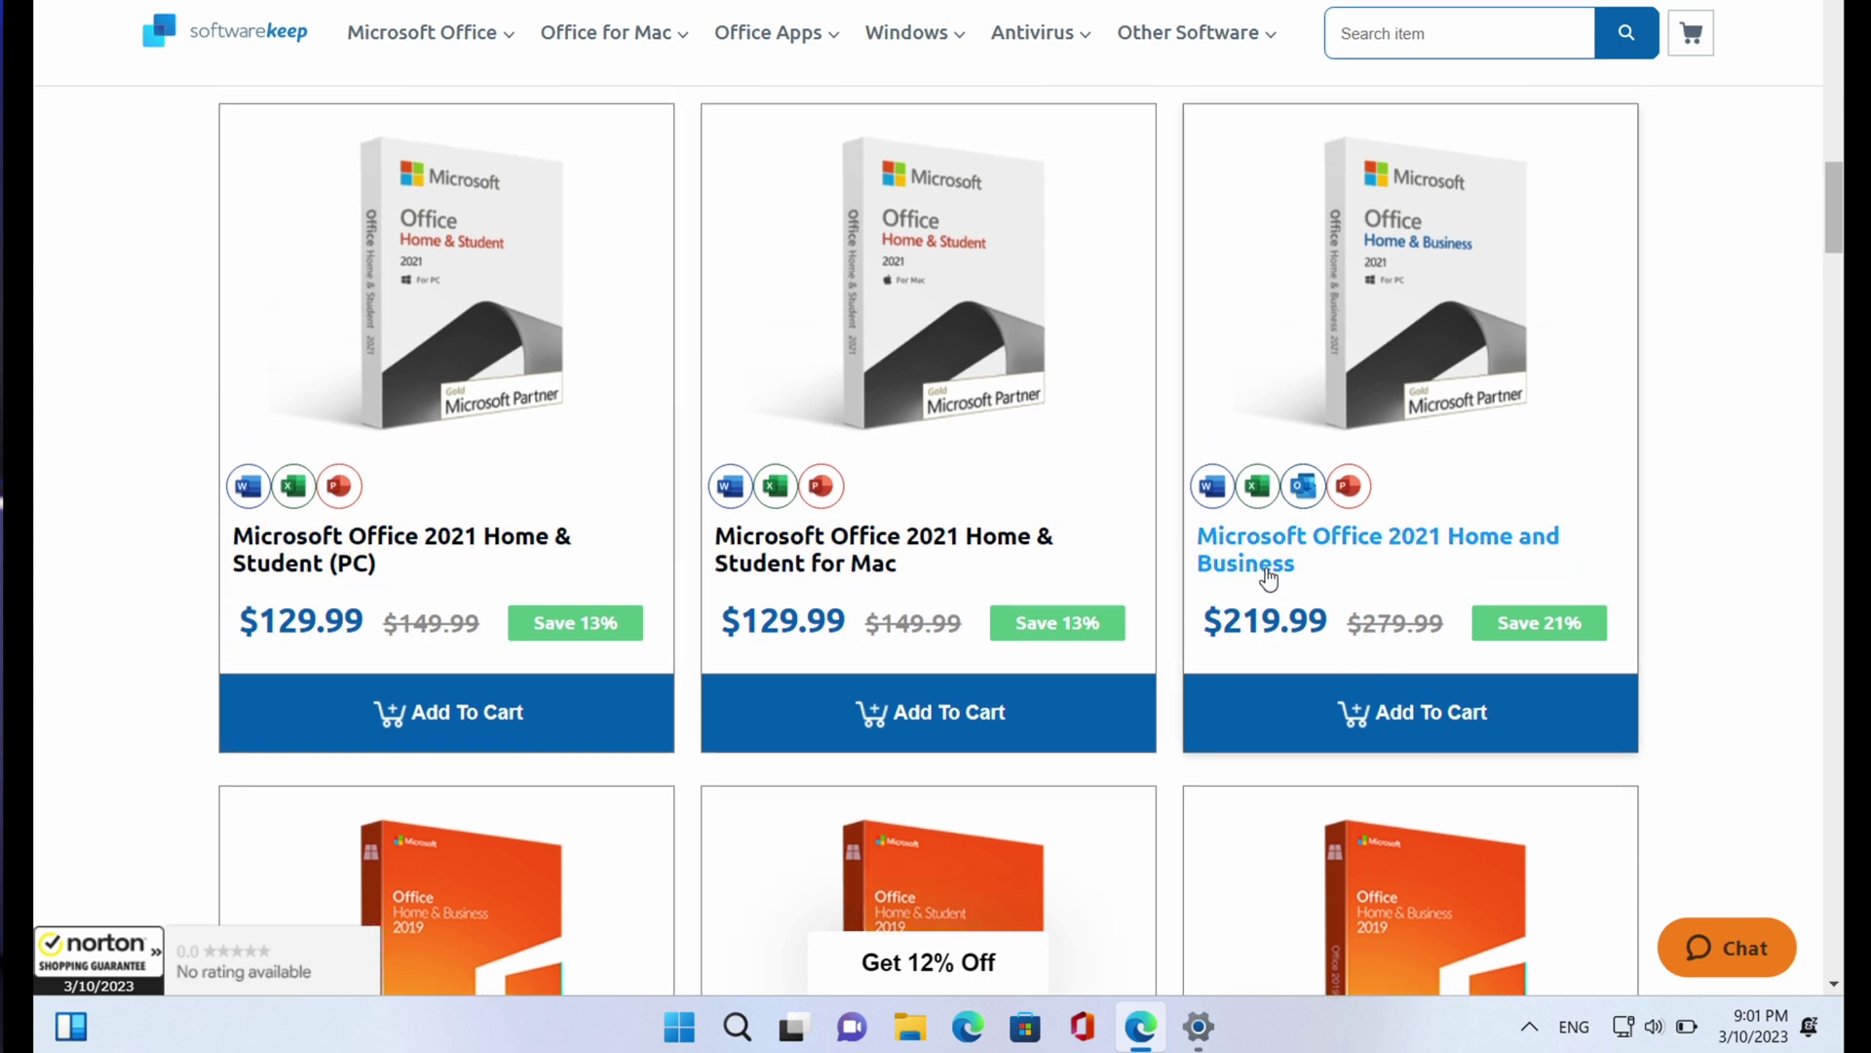
pyautogui.scroll(-10, 996, 548)
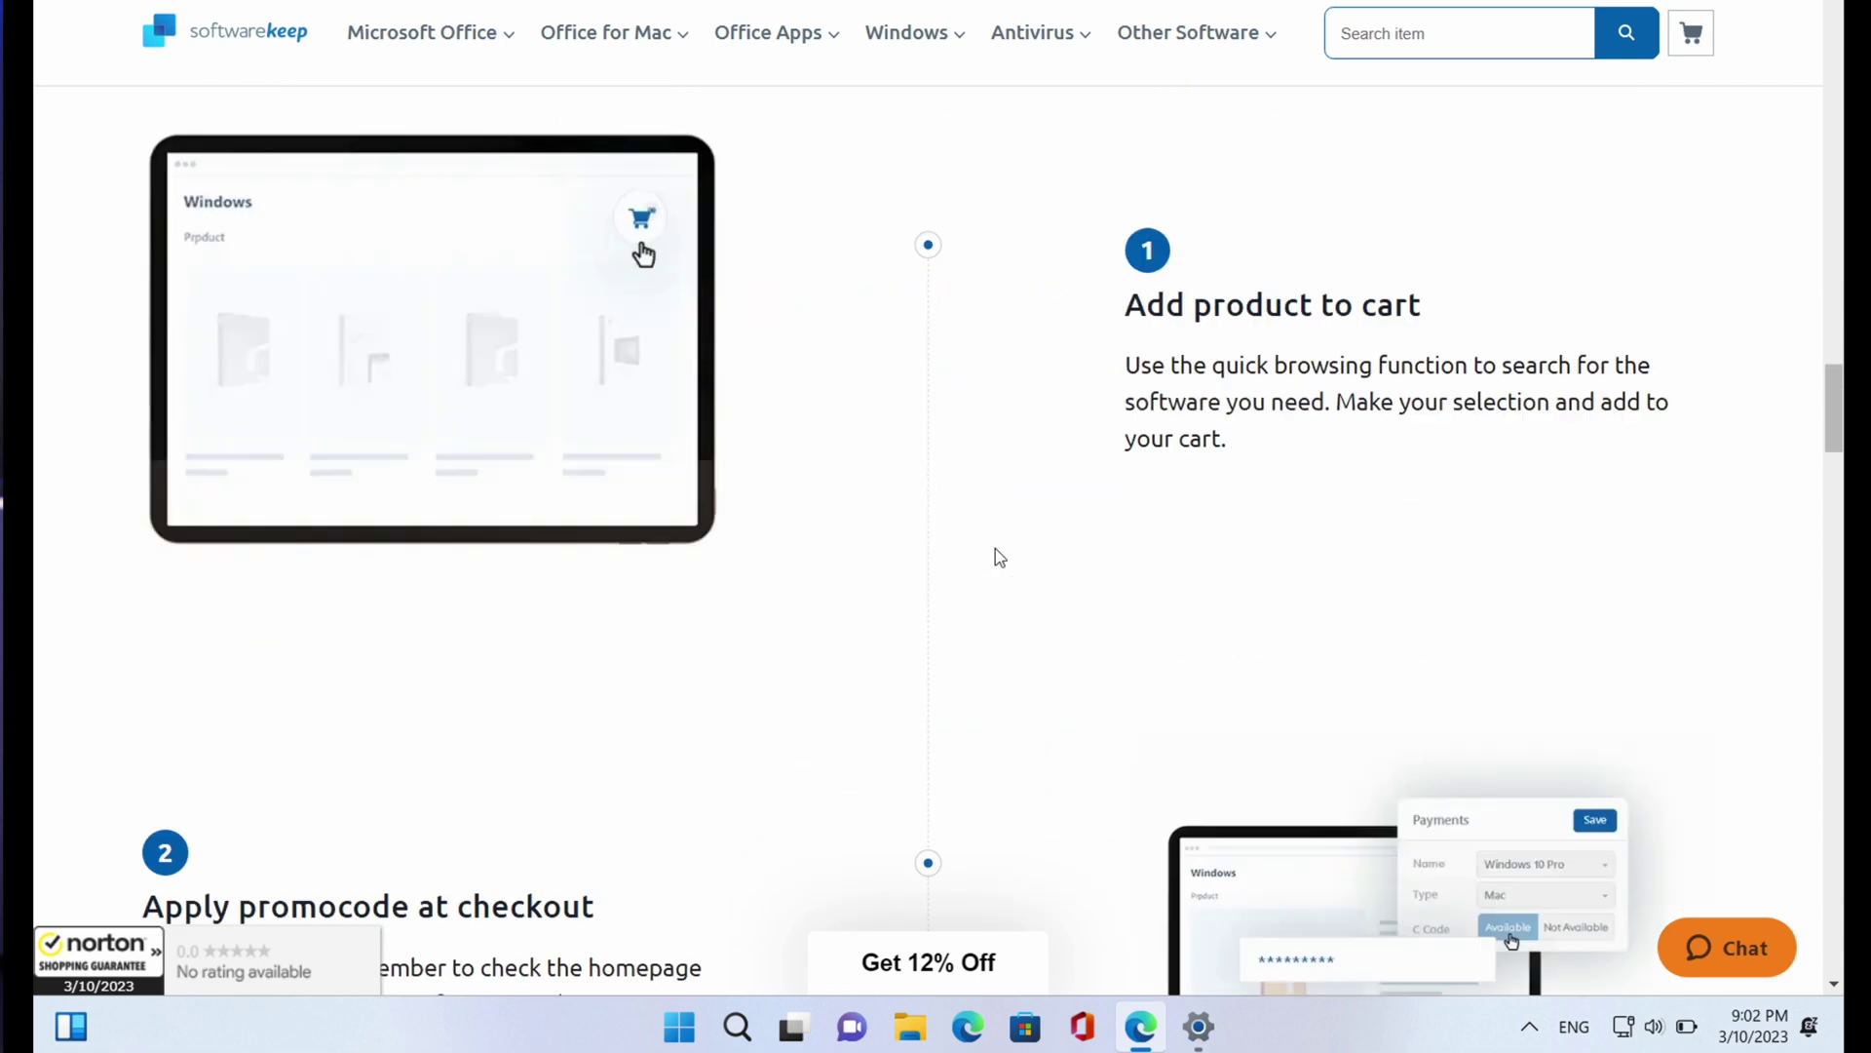
pyautogui.scroll(15, 996, 548)
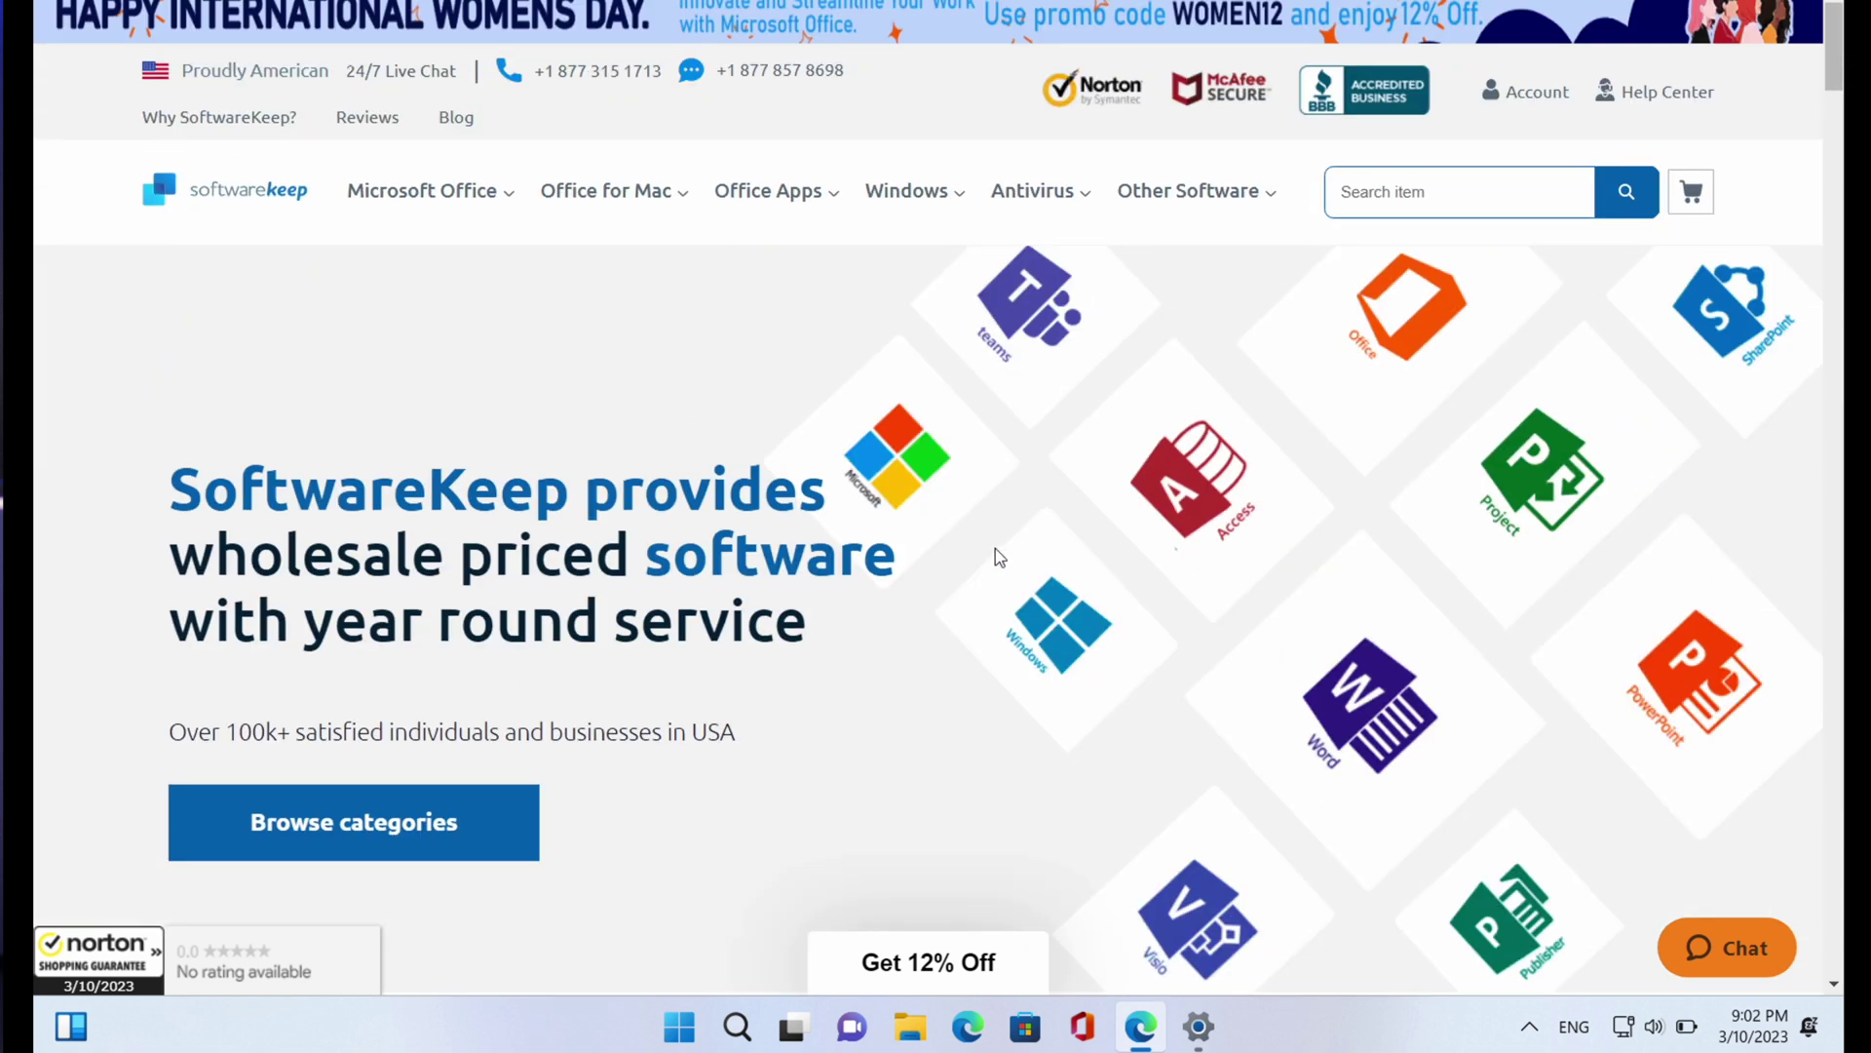
pyautogui.moveTo(895, 198)
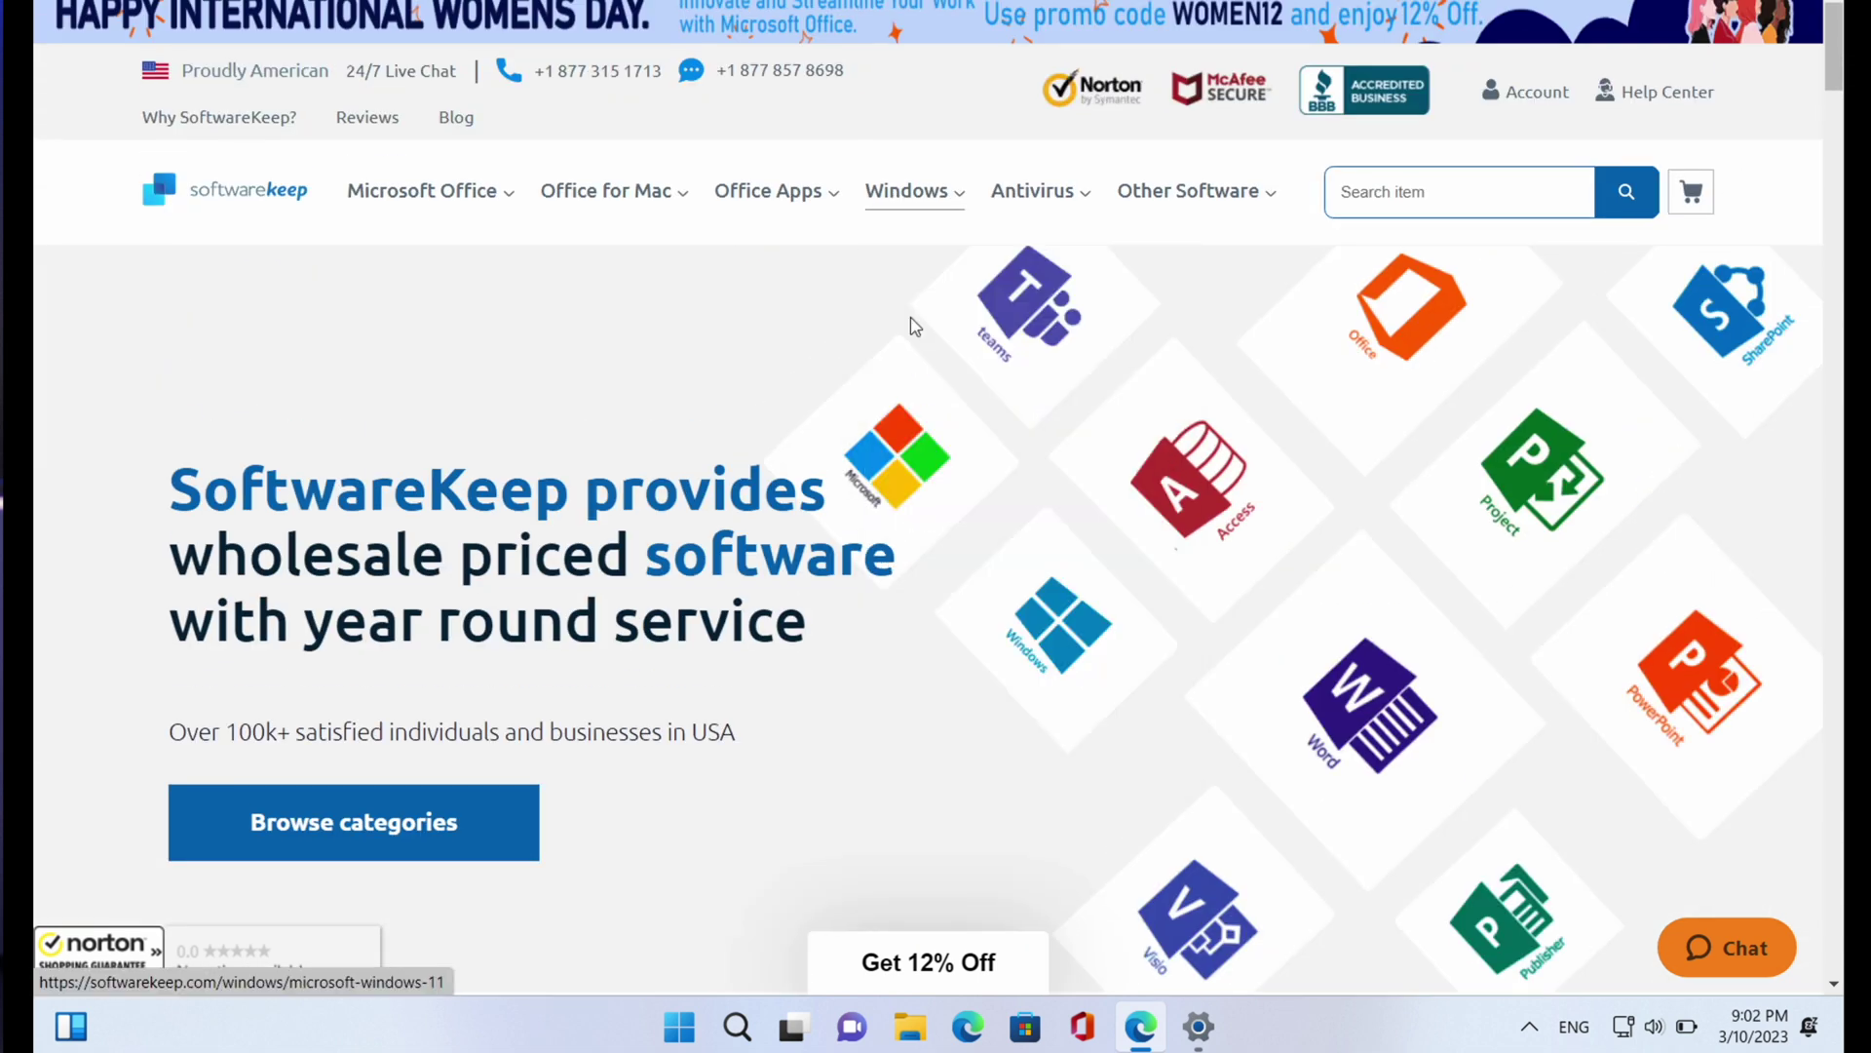
# Open SoftwareKeep's Windows 11 products page and dismiss the Windows version quiz popup
pyautogui.click(914, 320)
pyautogui.scroll(-1, 1752, 639)
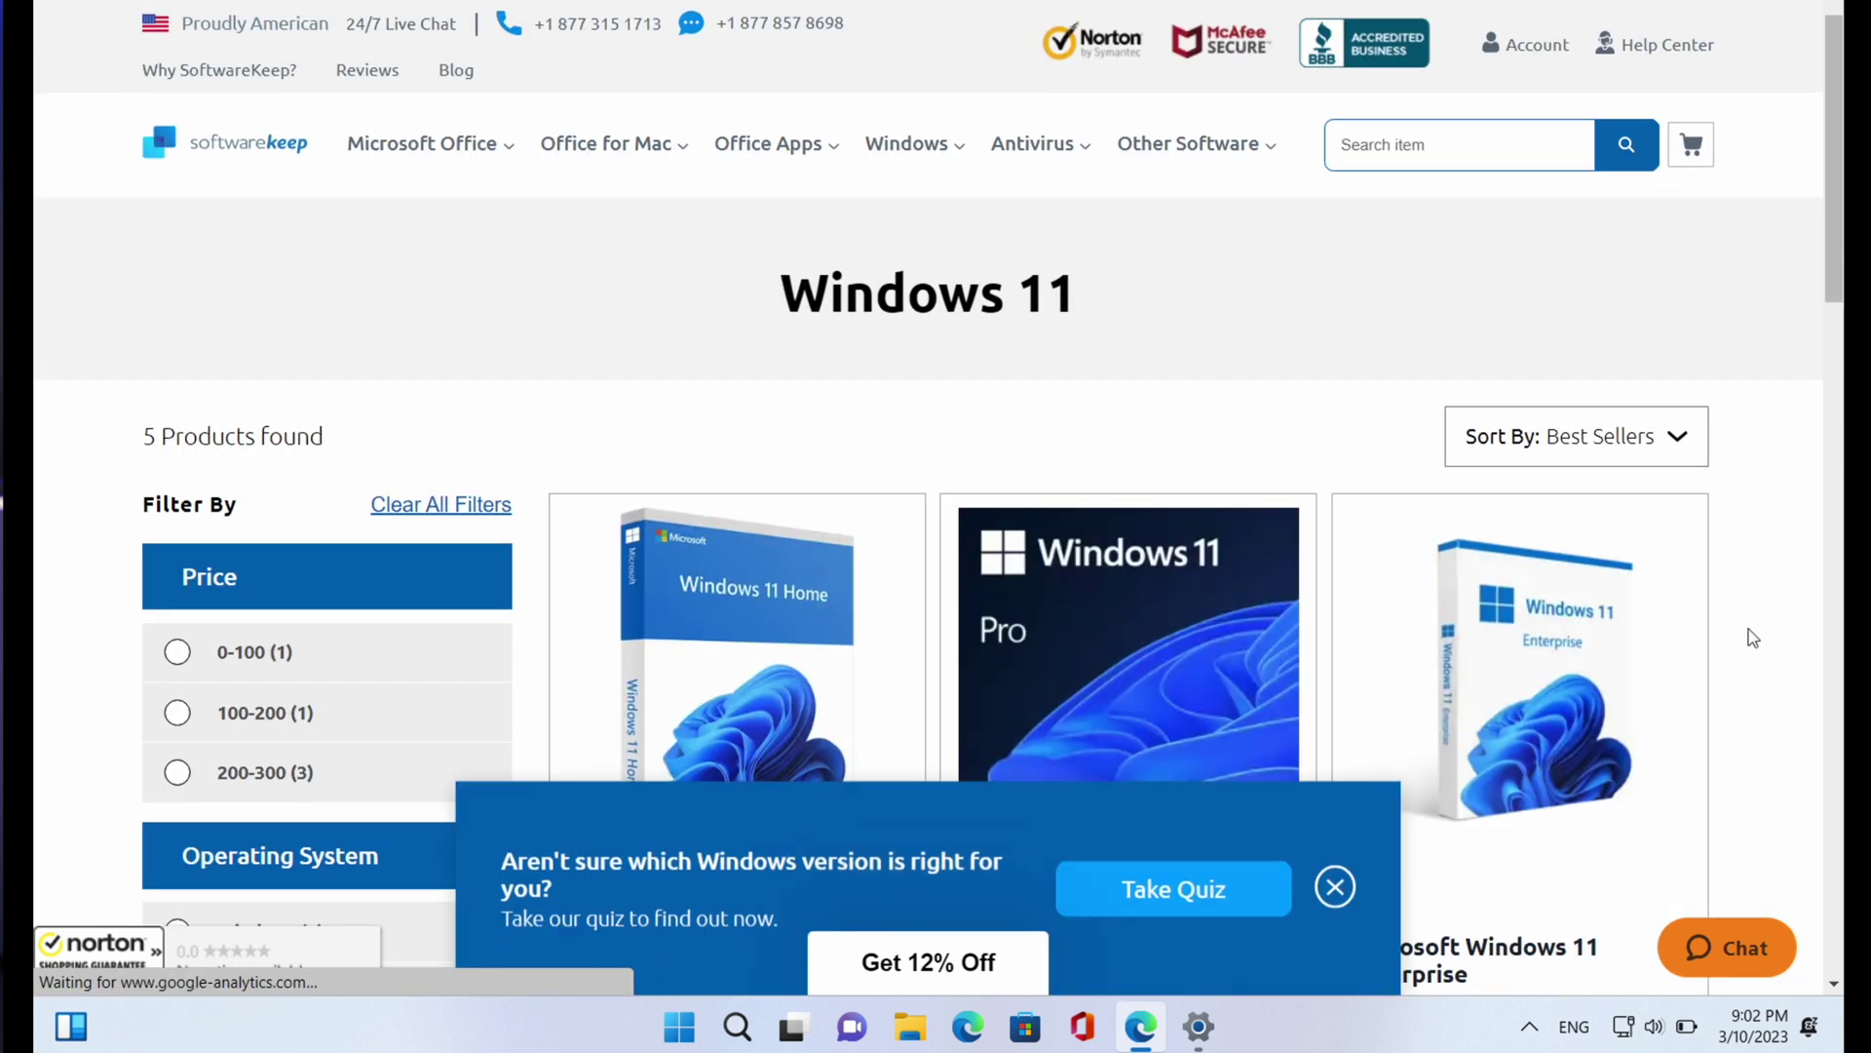
pyautogui.click(1334, 887)
# Compare prices of the five Windows 11 product cards: Home, Pro, Enterprise and Office bundles
pyautogui.scroll(-3, 1751, 743)
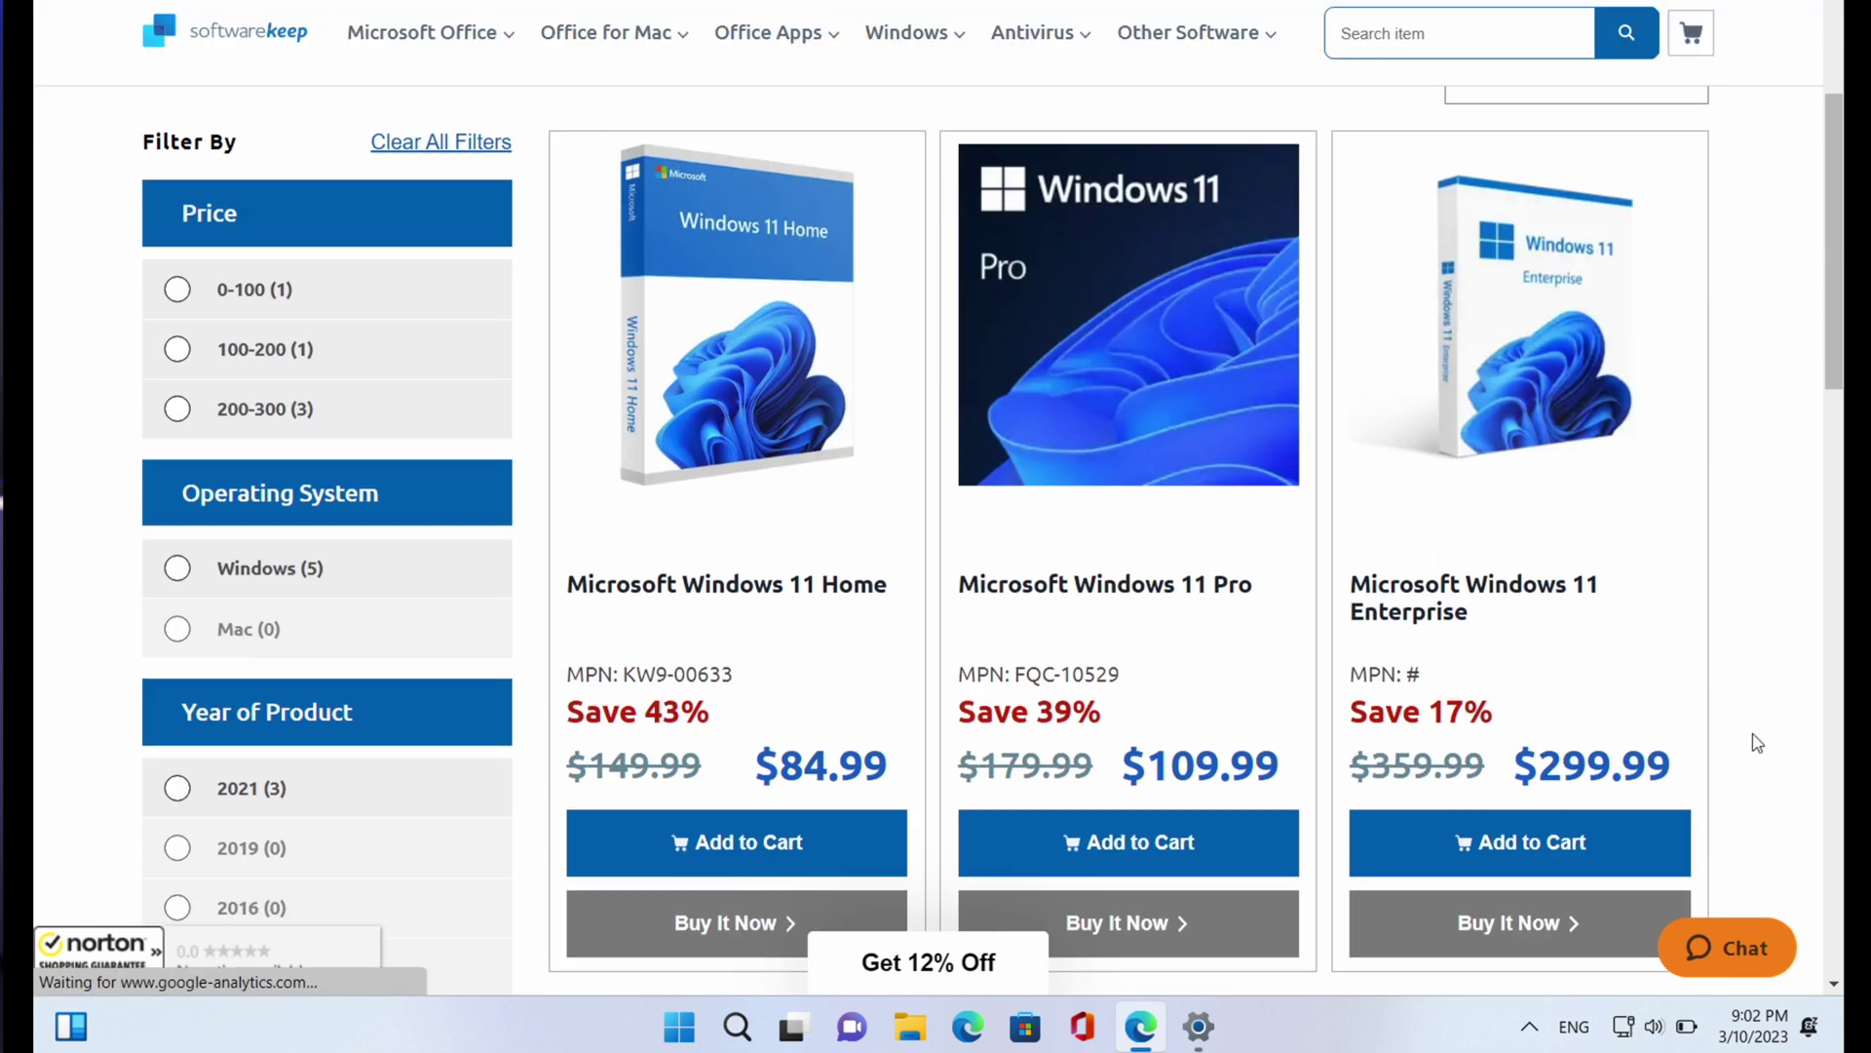
pyautogui.scroll(1, 1755, 736)
pyautogui.scroll(-2, 1754, 736)
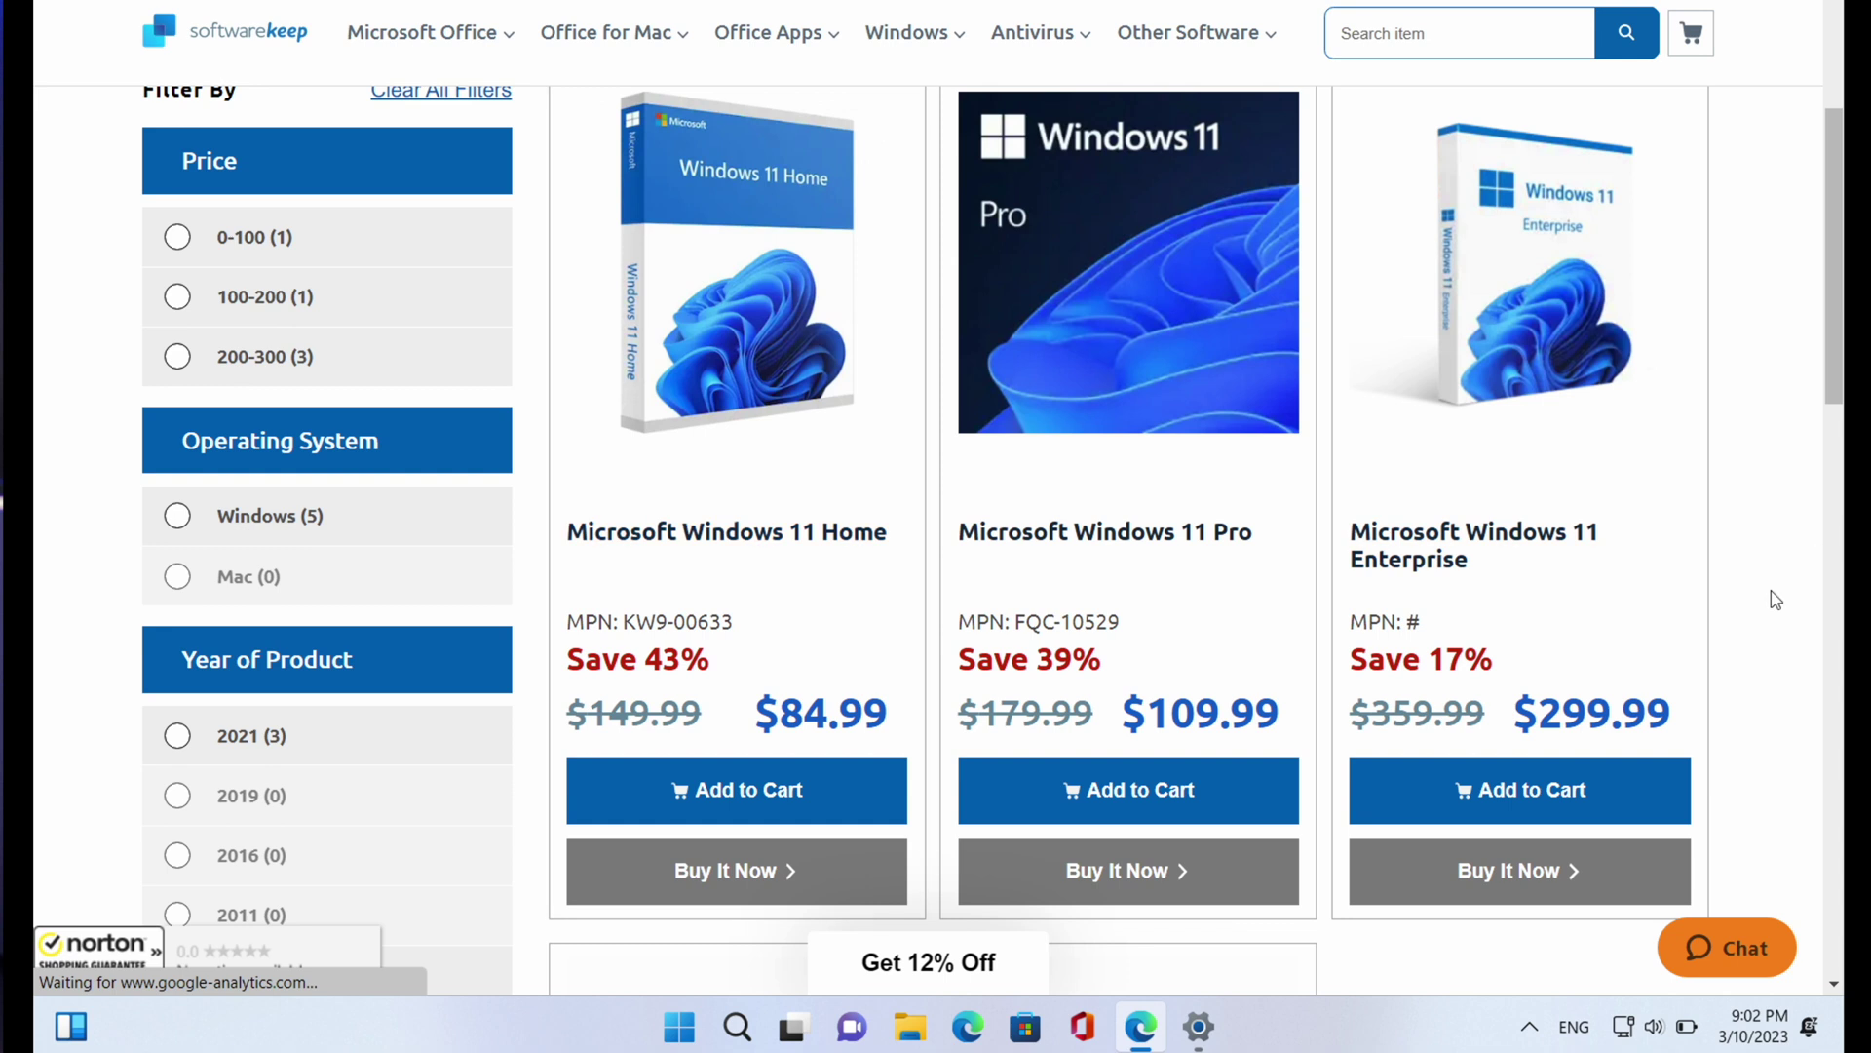
pyautogui.scroll(-1, 1776, 599)
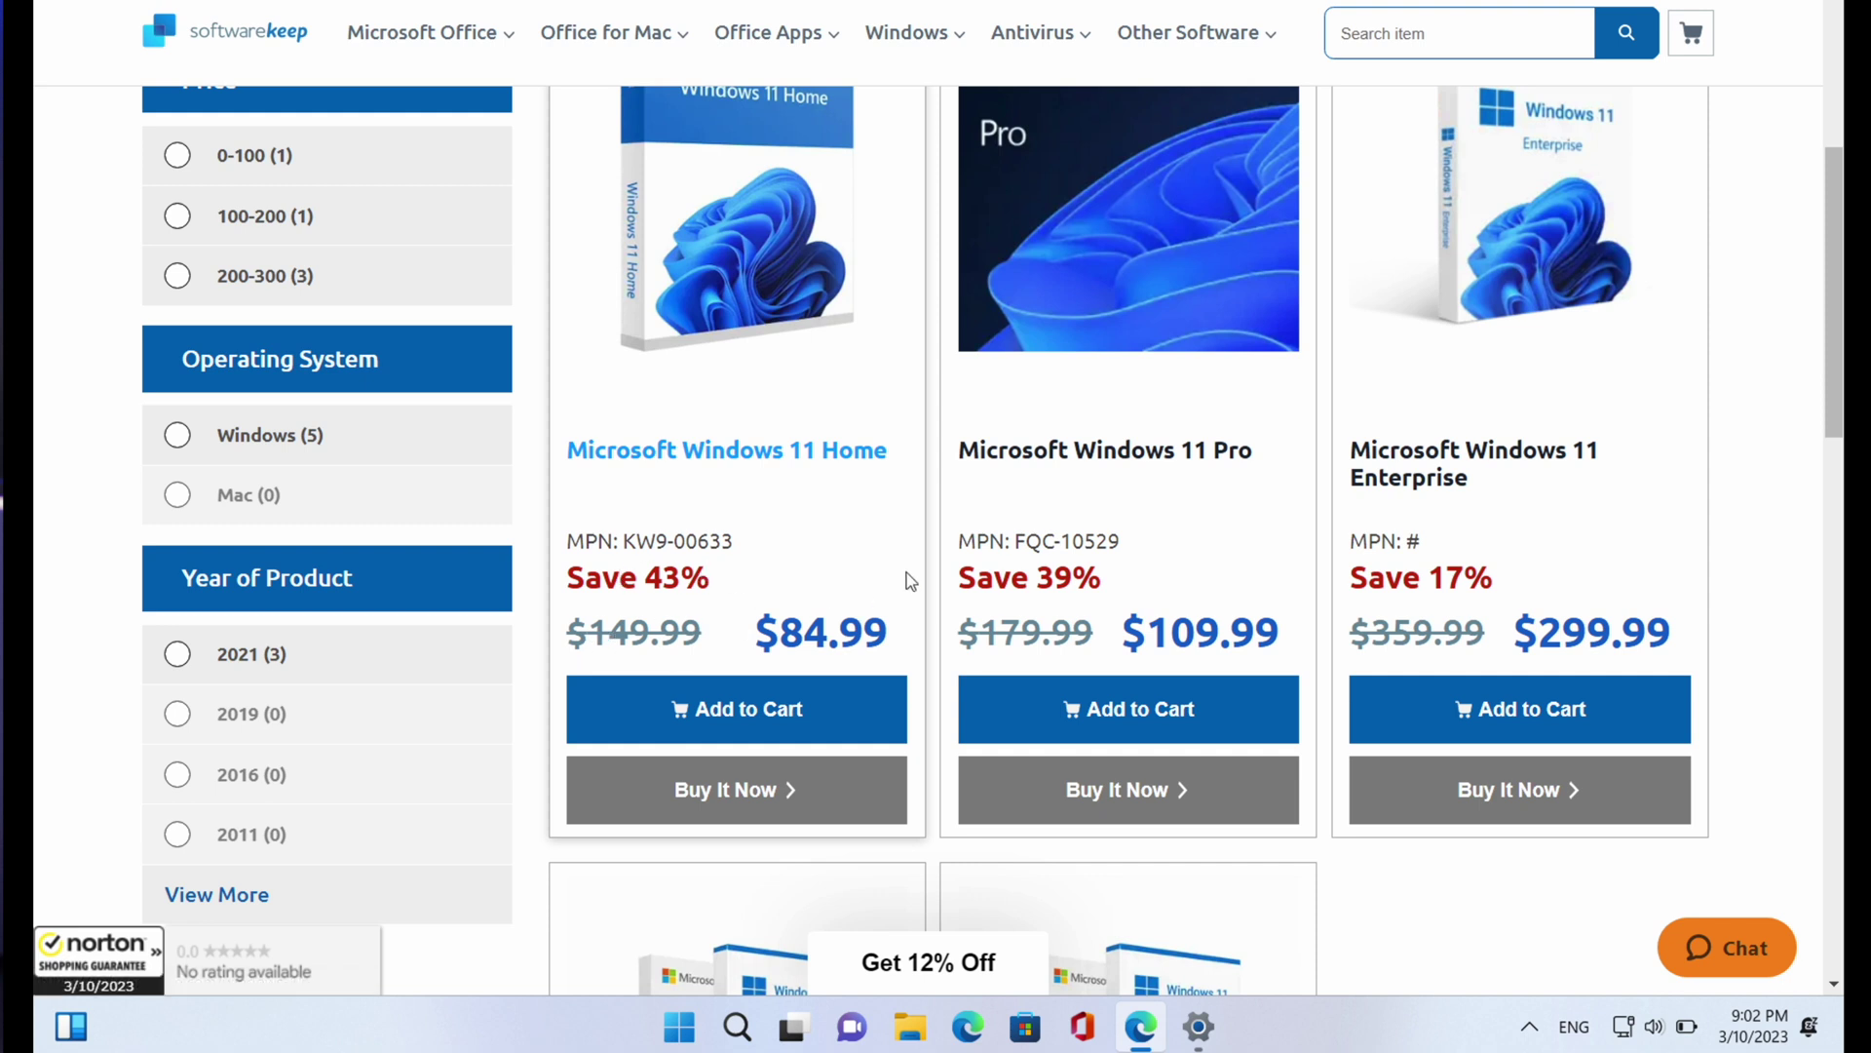
pyautogui.scroll(-1, 846, 539)
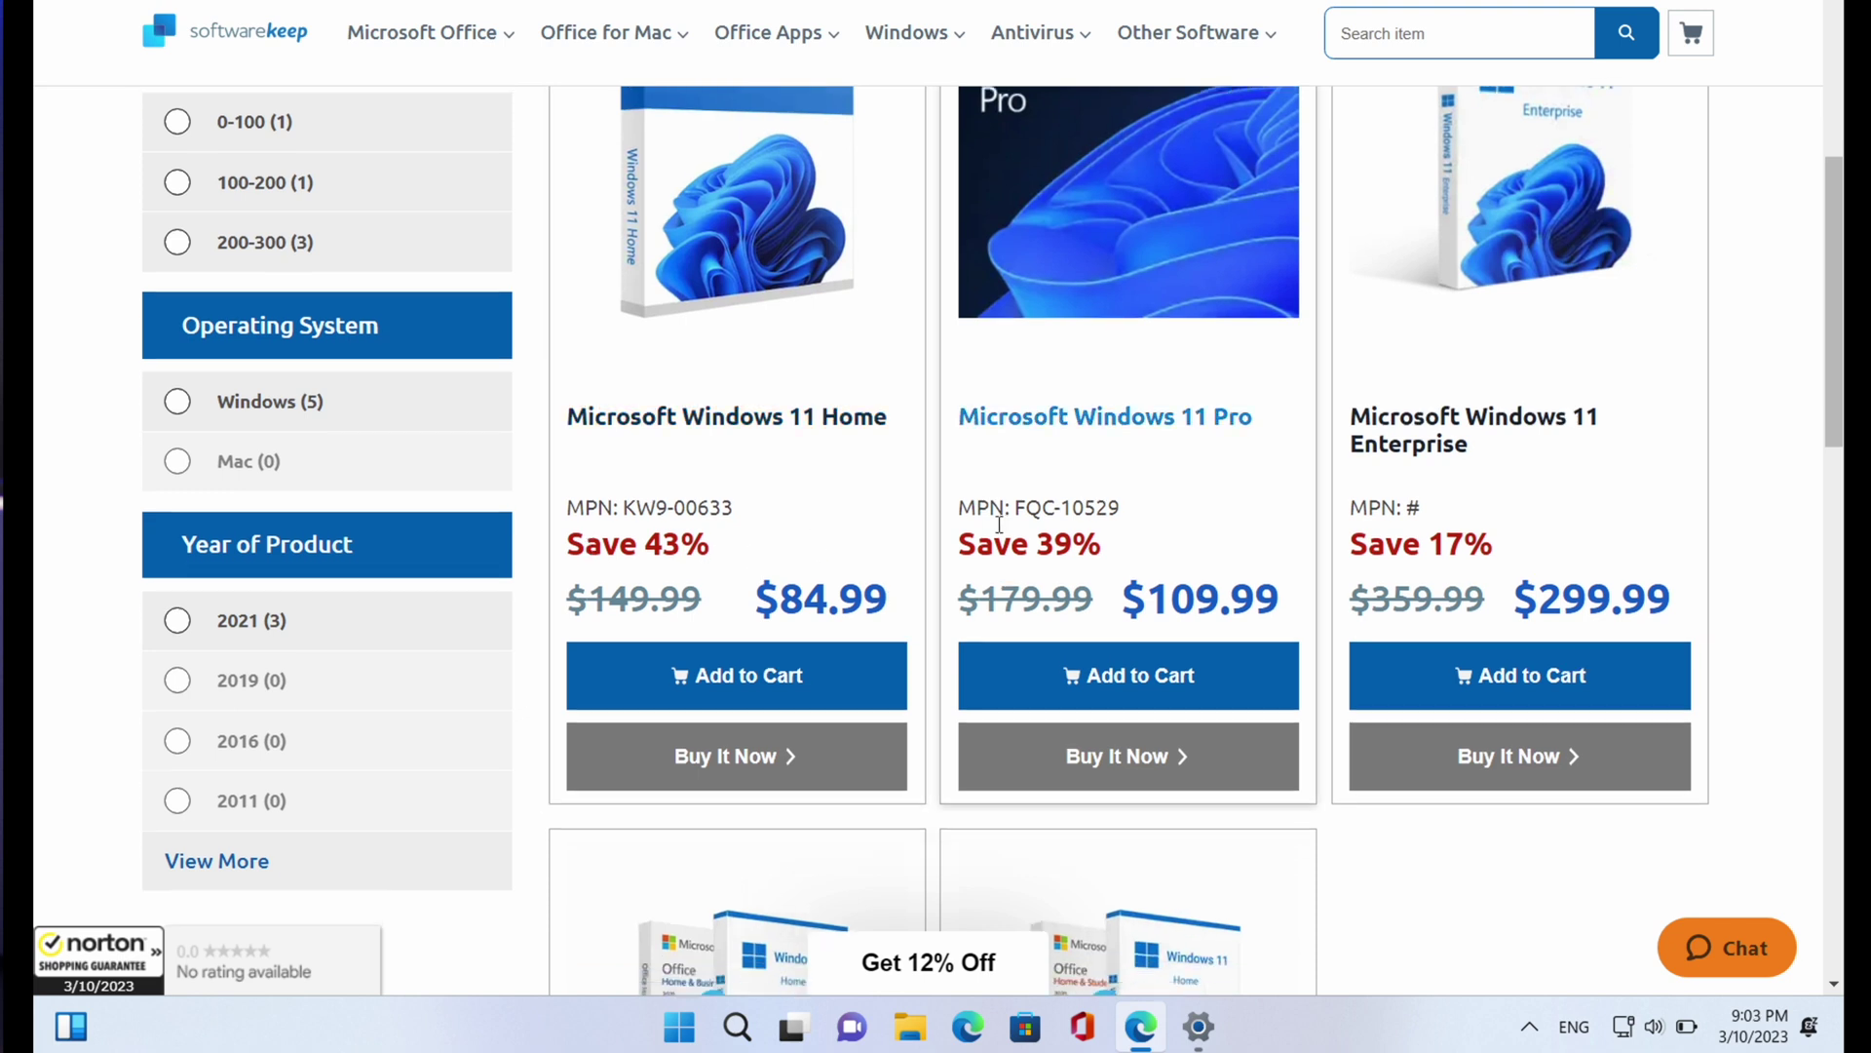
pyautogui.scroll(-1, 1209, 502)
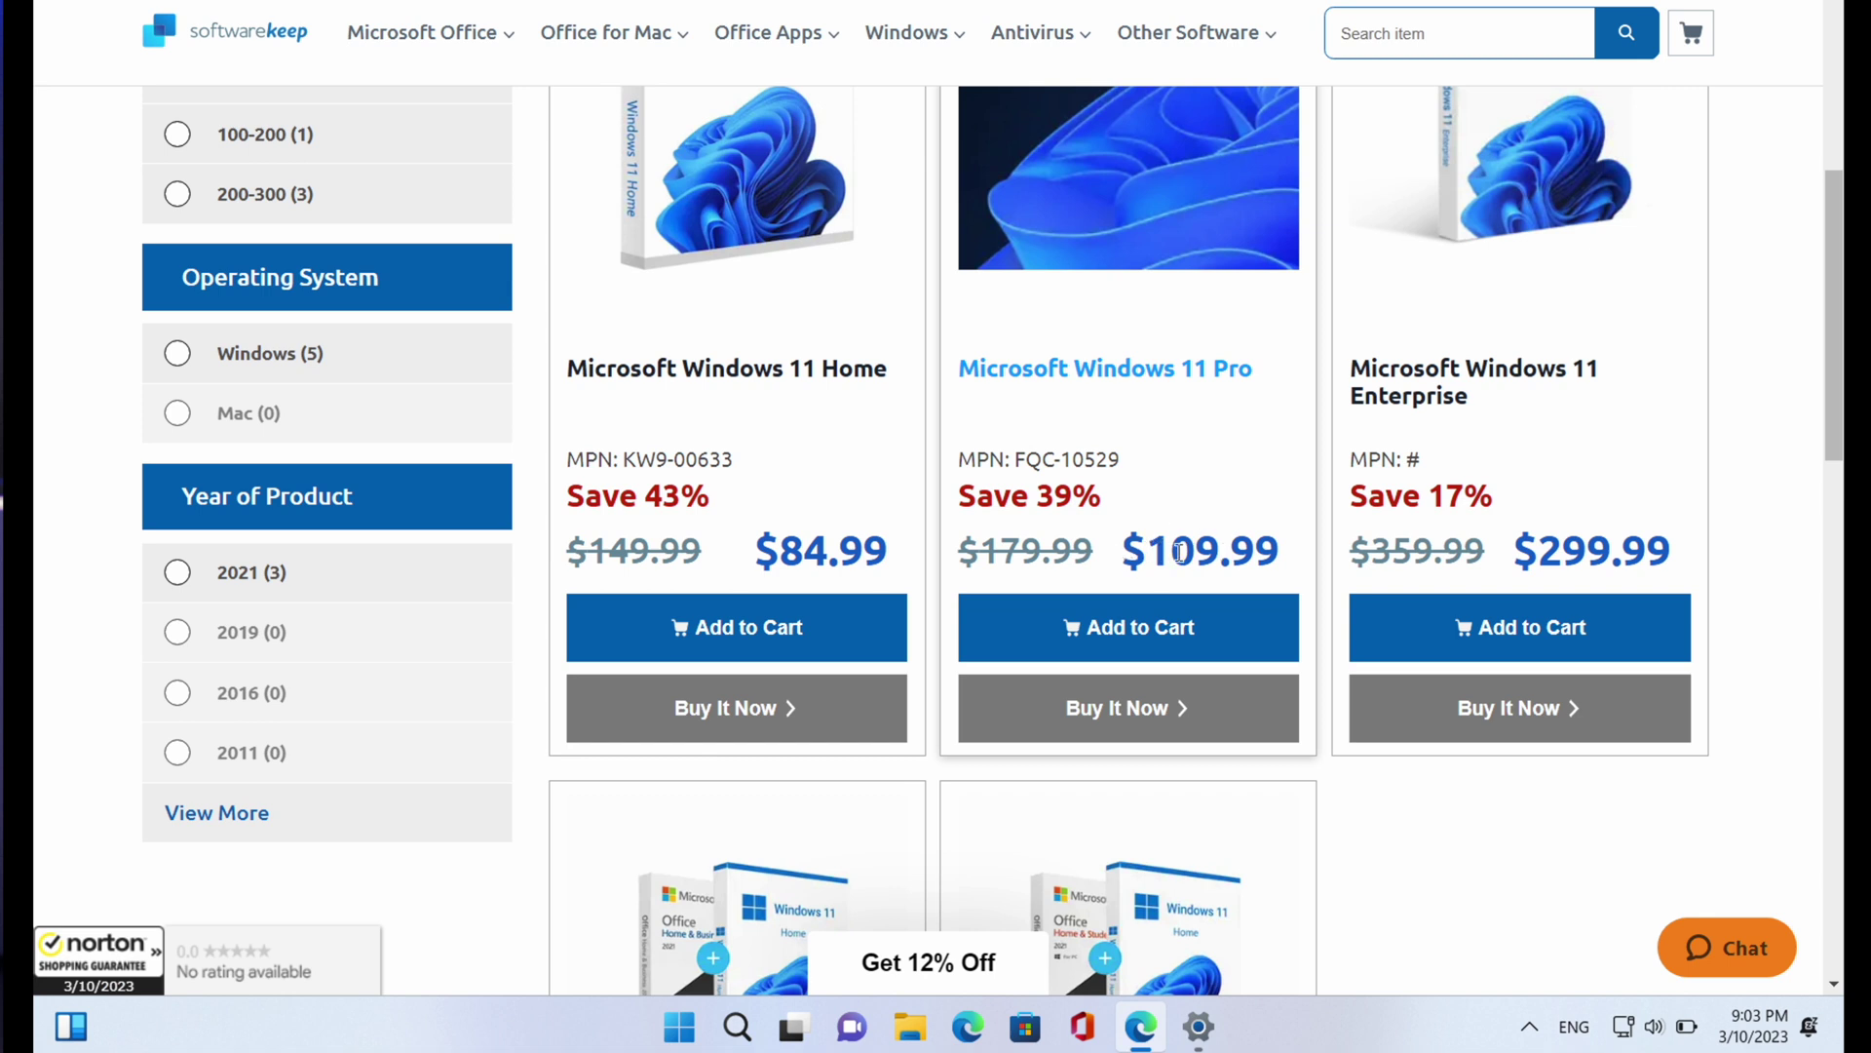
pyautogui.scroll(1, 1771, 430)
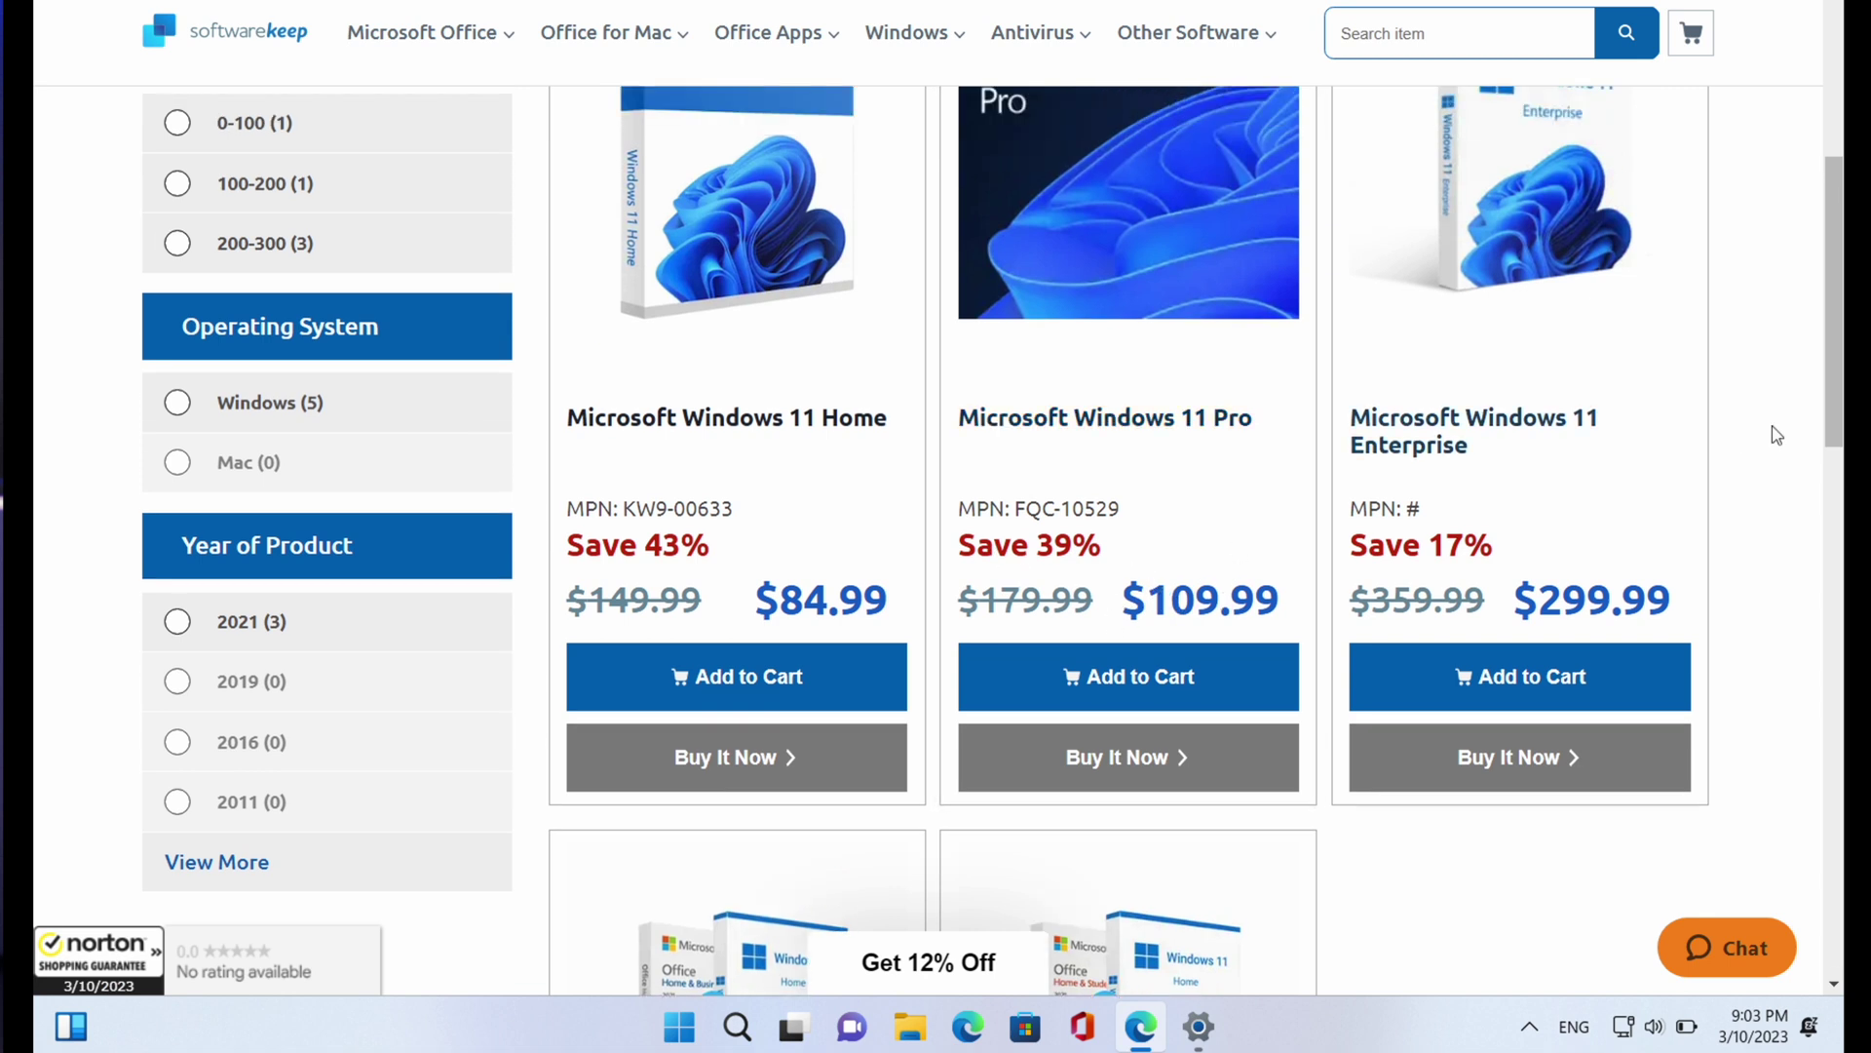
pyautogui.scroll(-1, 1735, 512)
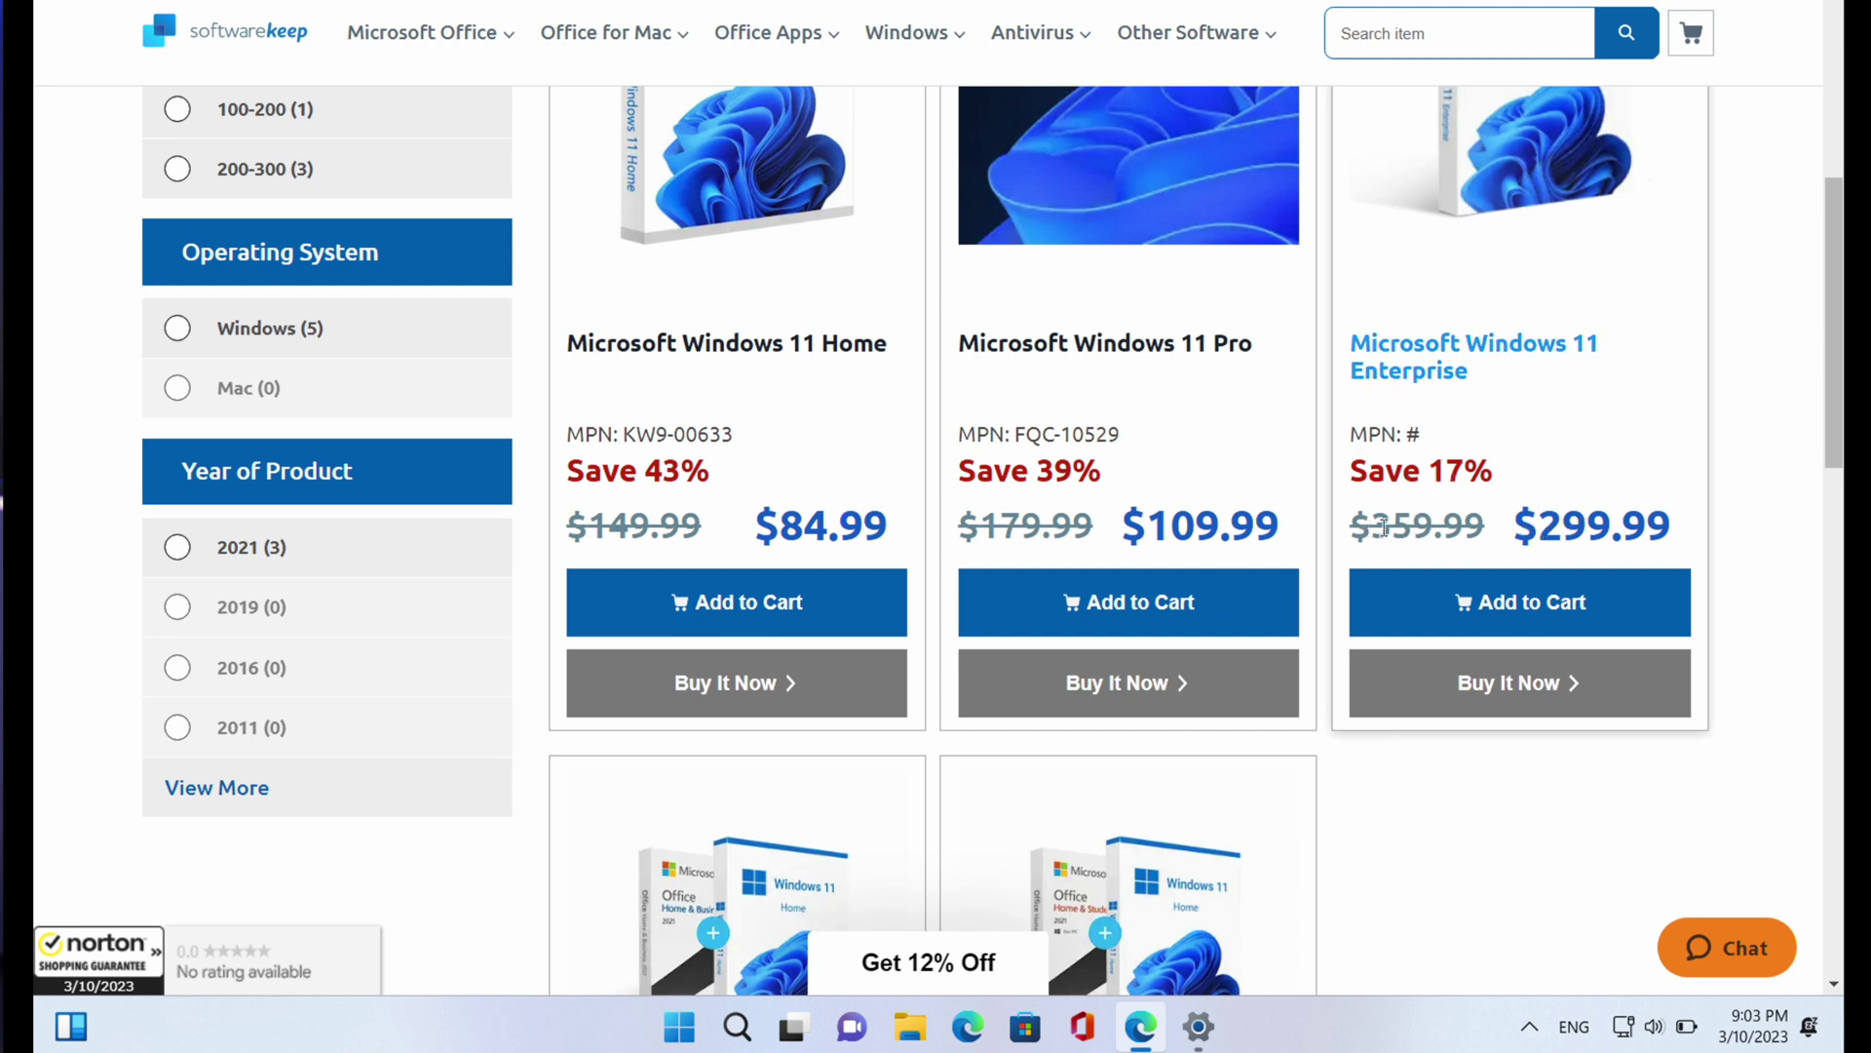
pyautogui.scroll(-8, 1467, 514)
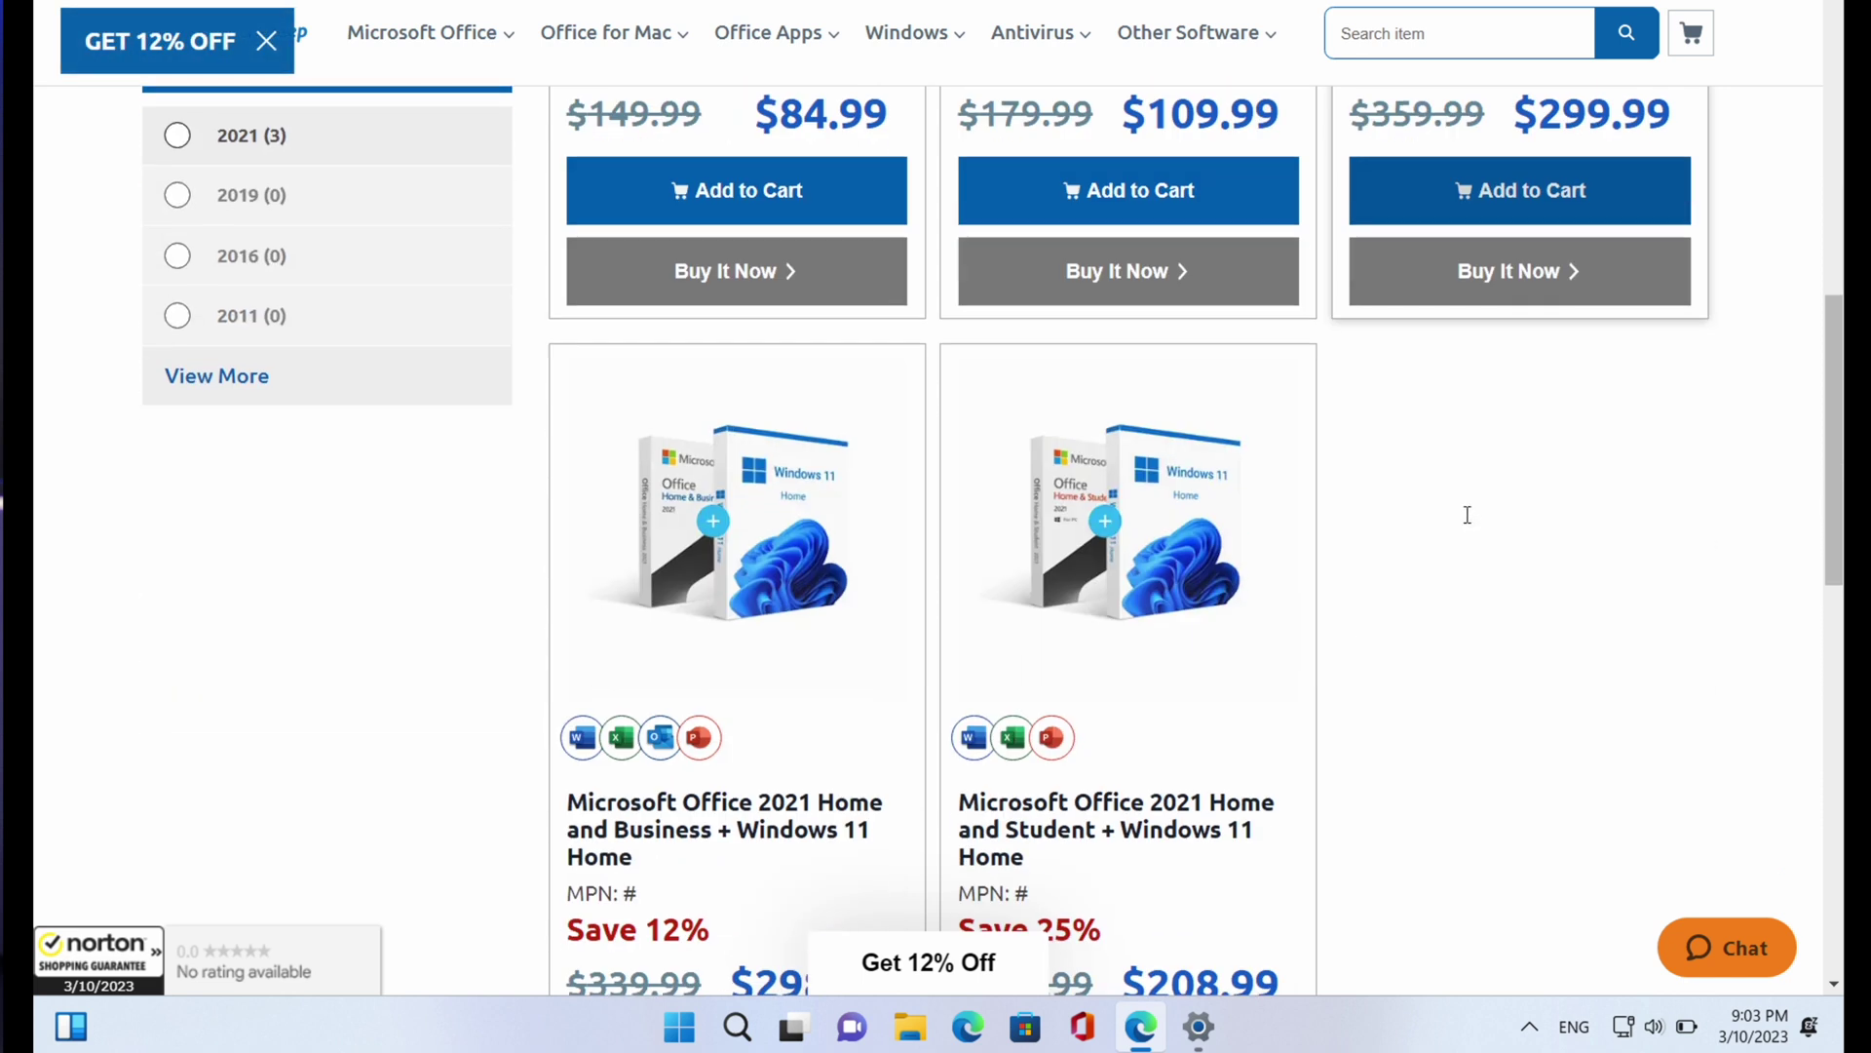
pyautogui.scroll(-1, 1467, 515)
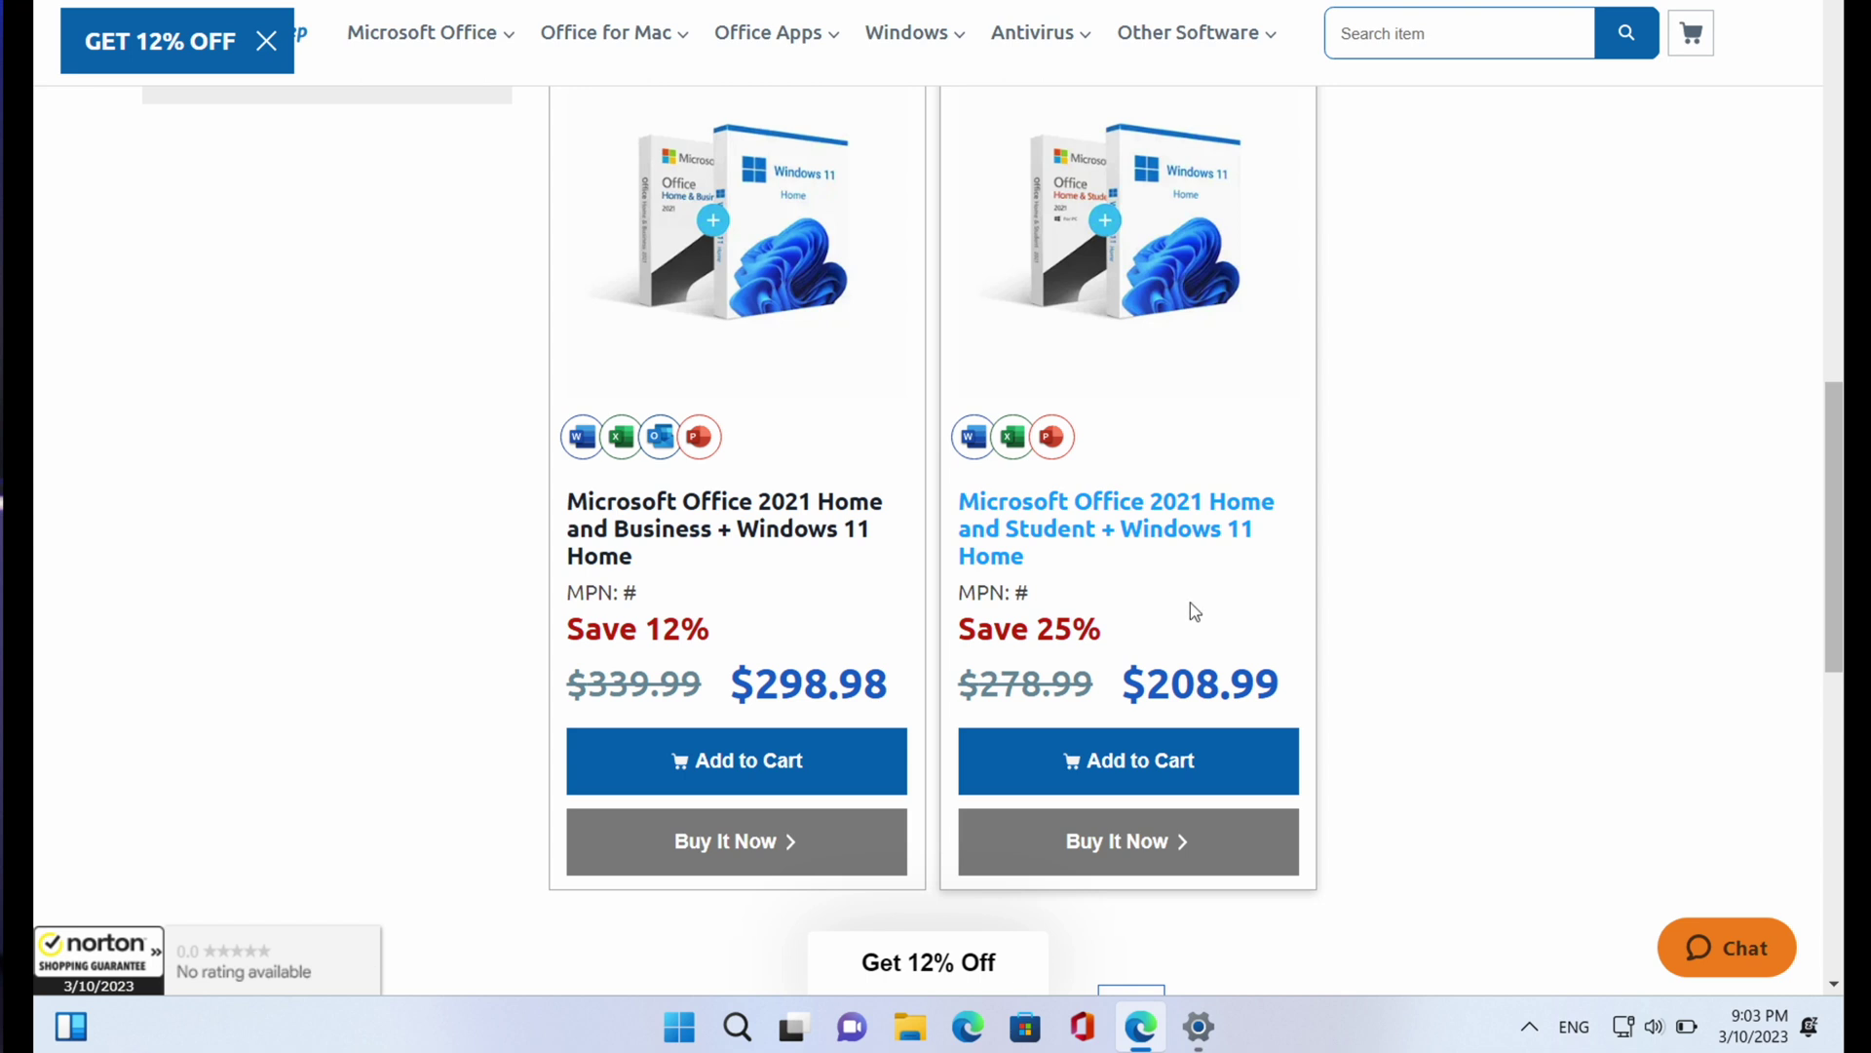
pyautogui.scroll(-1, 1190, 612)
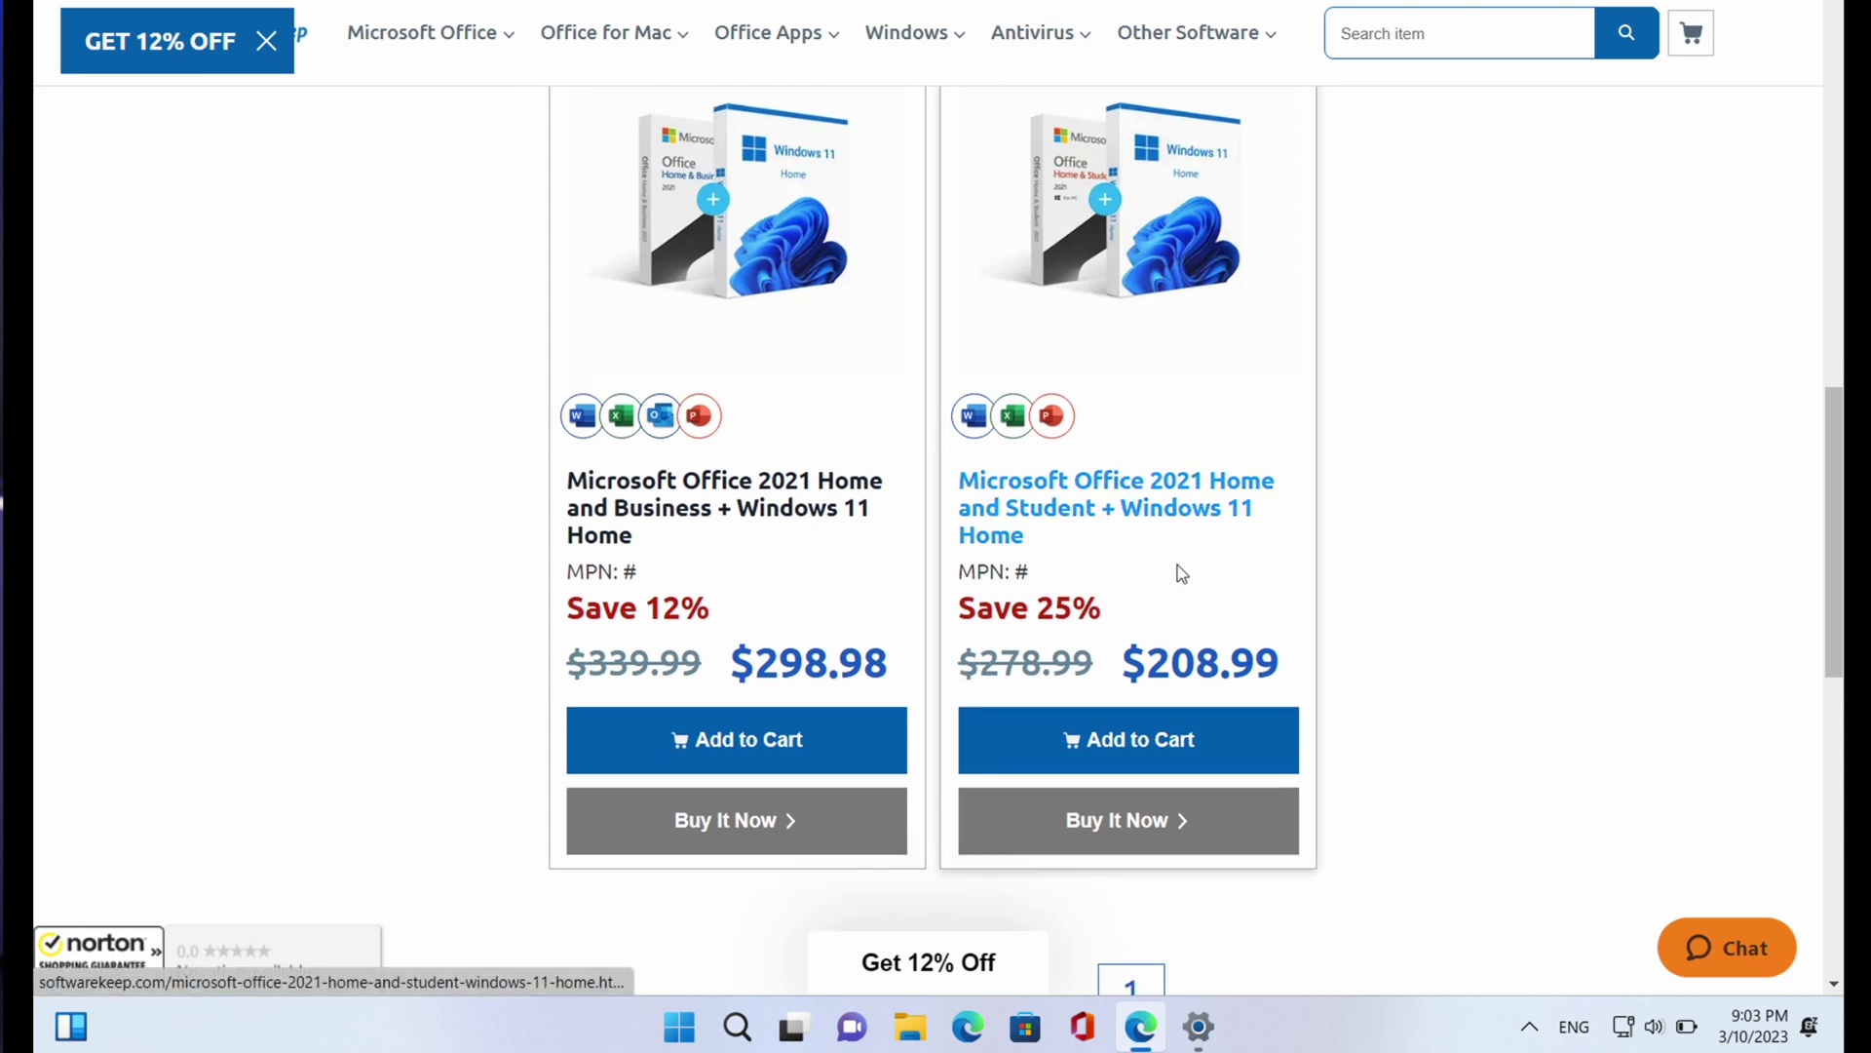
pyautogui.scroll(-1, 1150, 576)
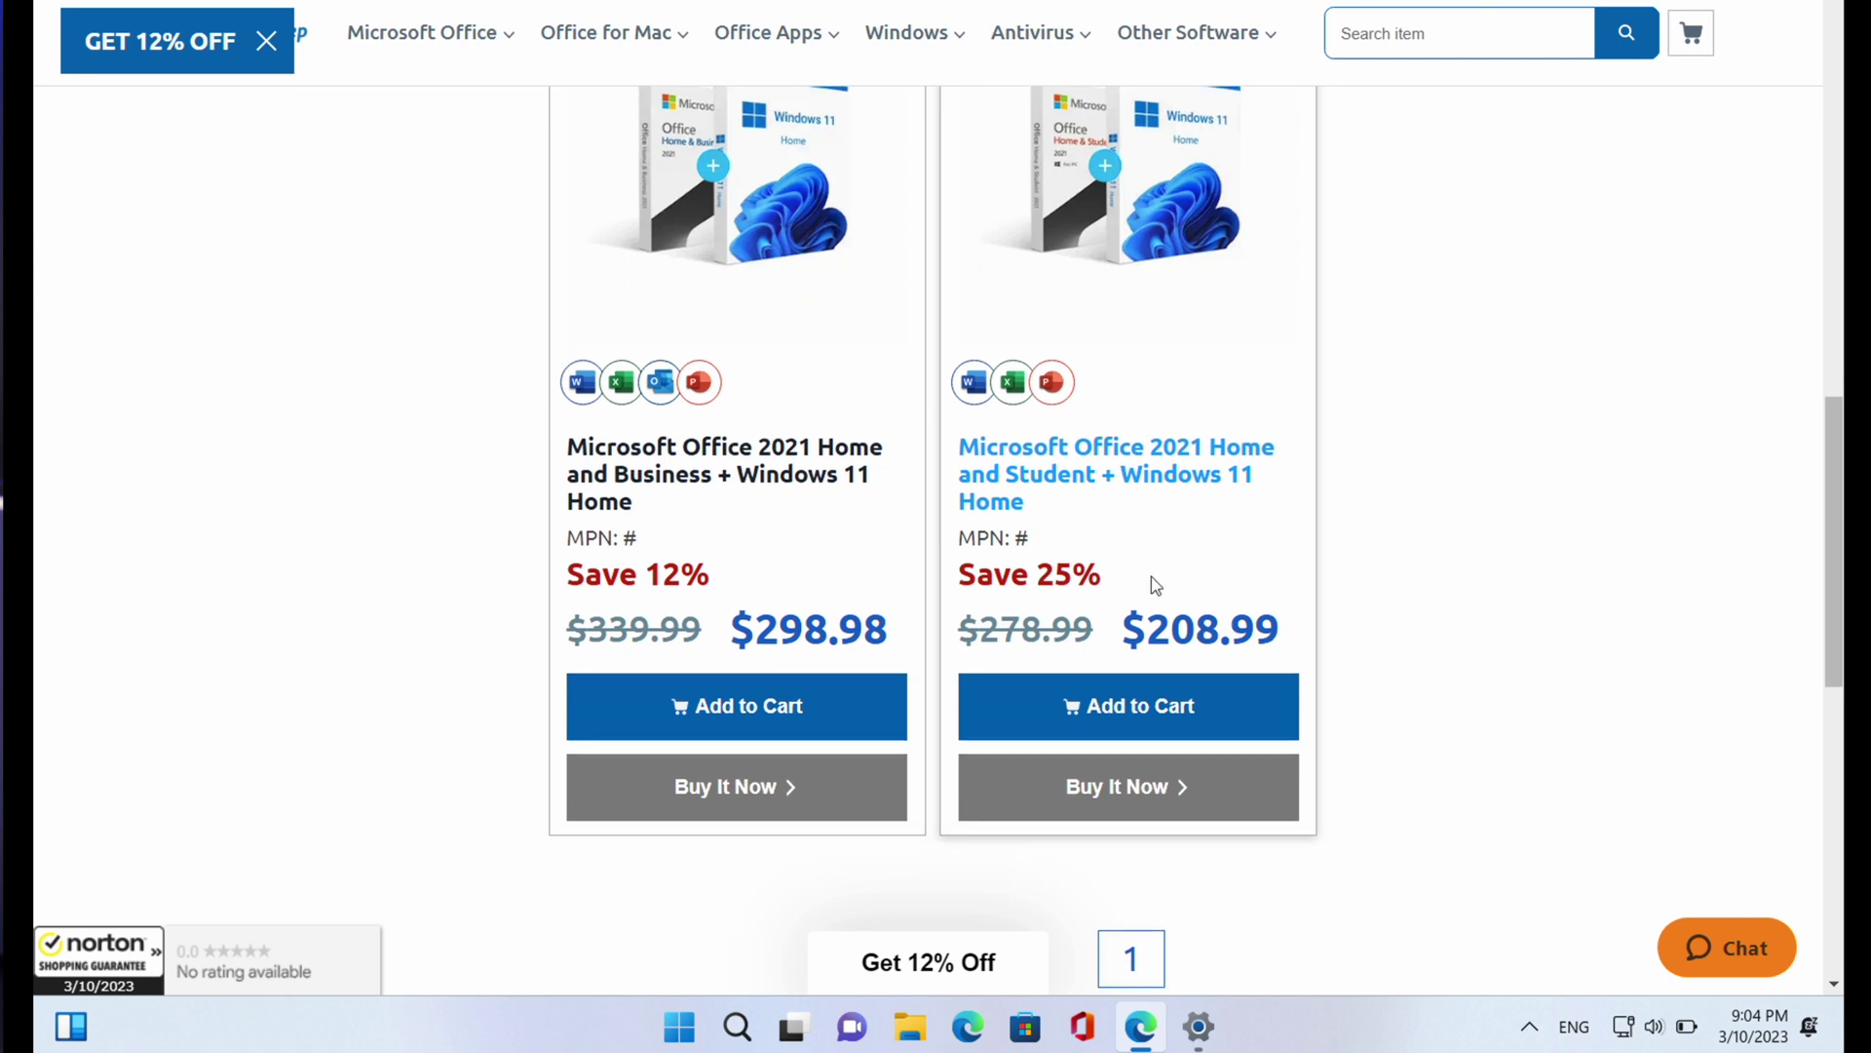
pyautogui.scroll(-2, 1440, 681)
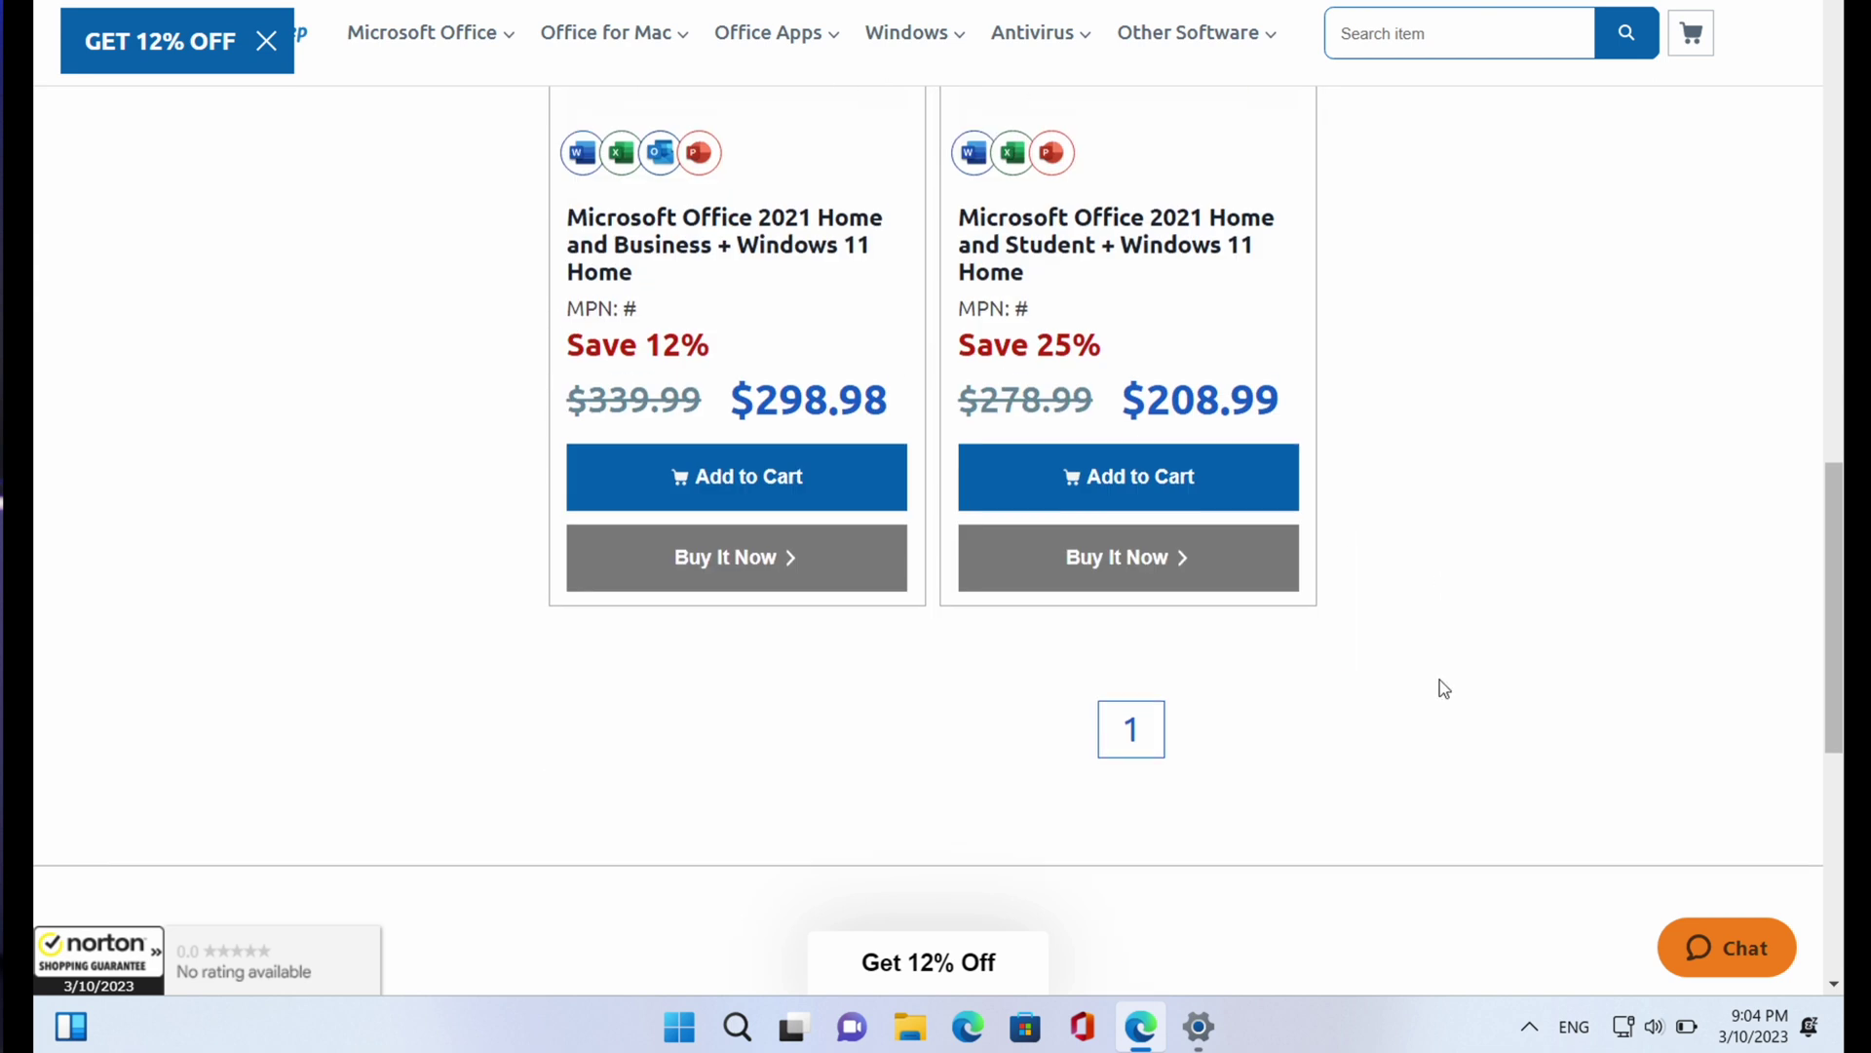
pyautogui.scroll(4, 1441, 681)
pyautogui.scroll(20, 1441, 681)
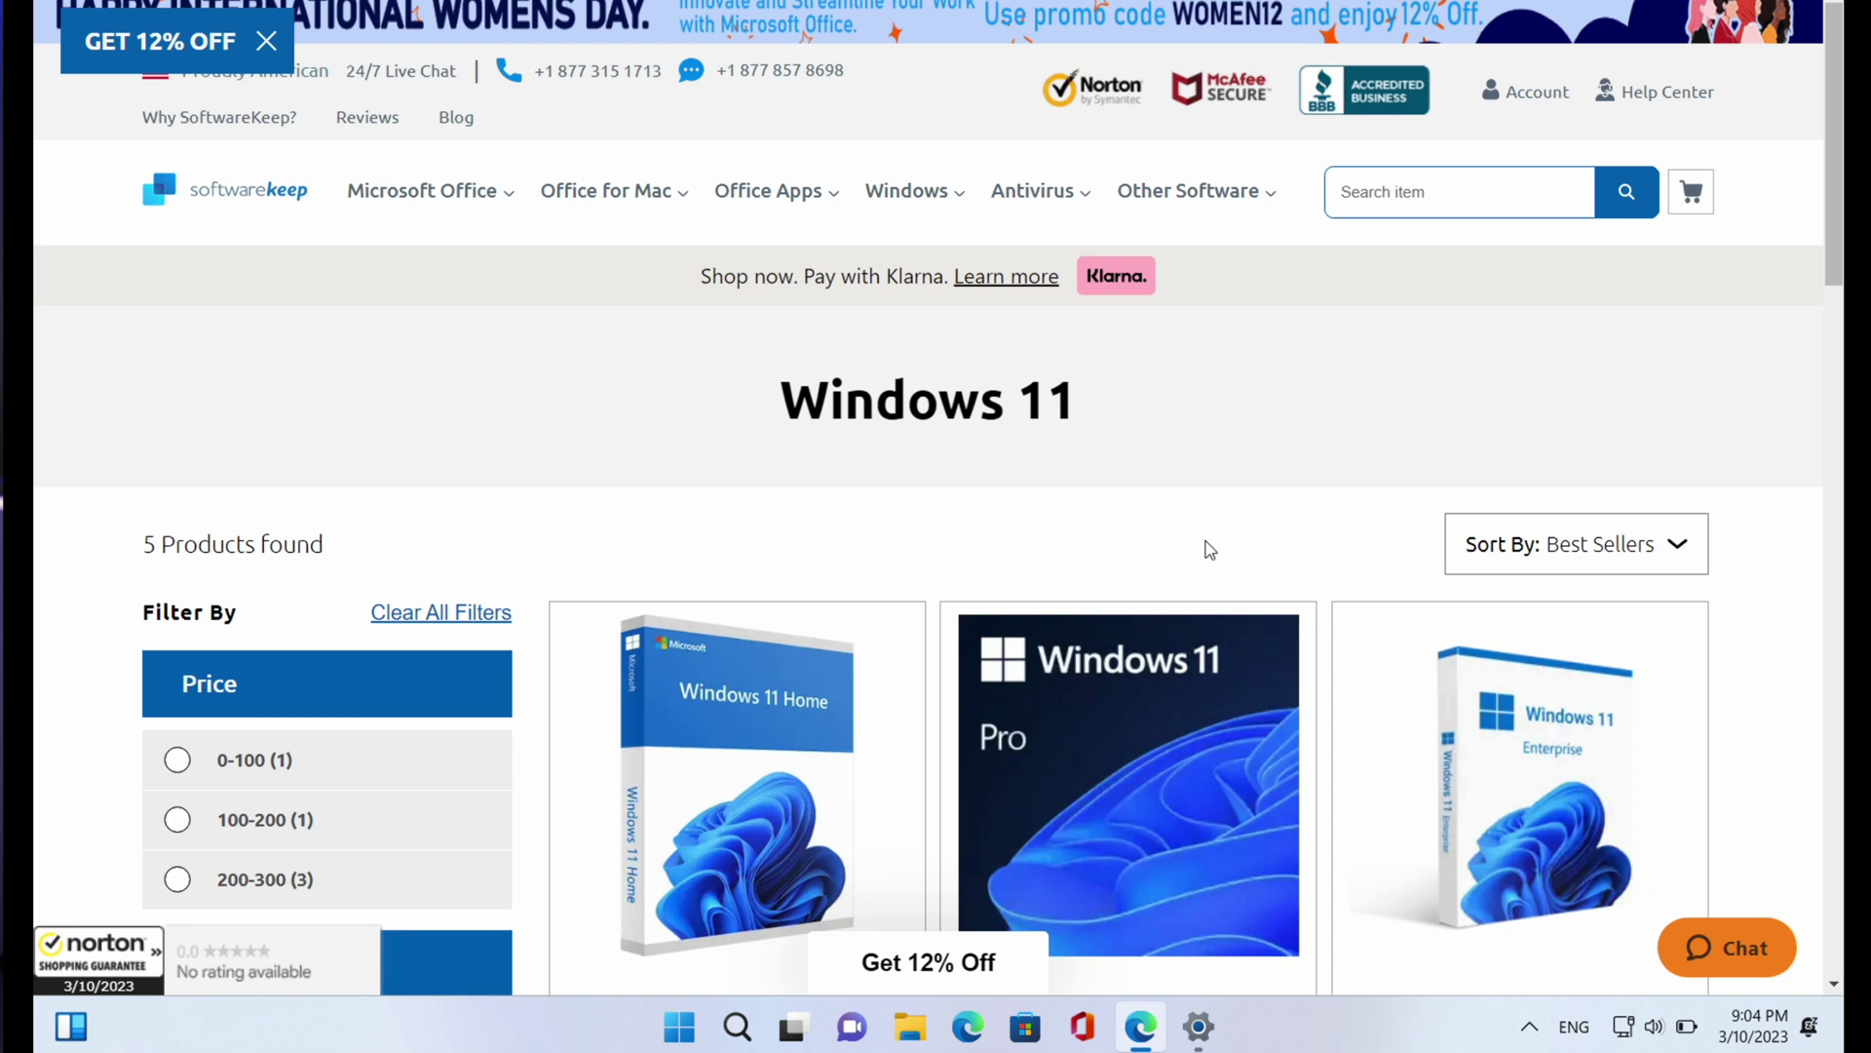
pyautogui.scroll(-1, 1769, 652)
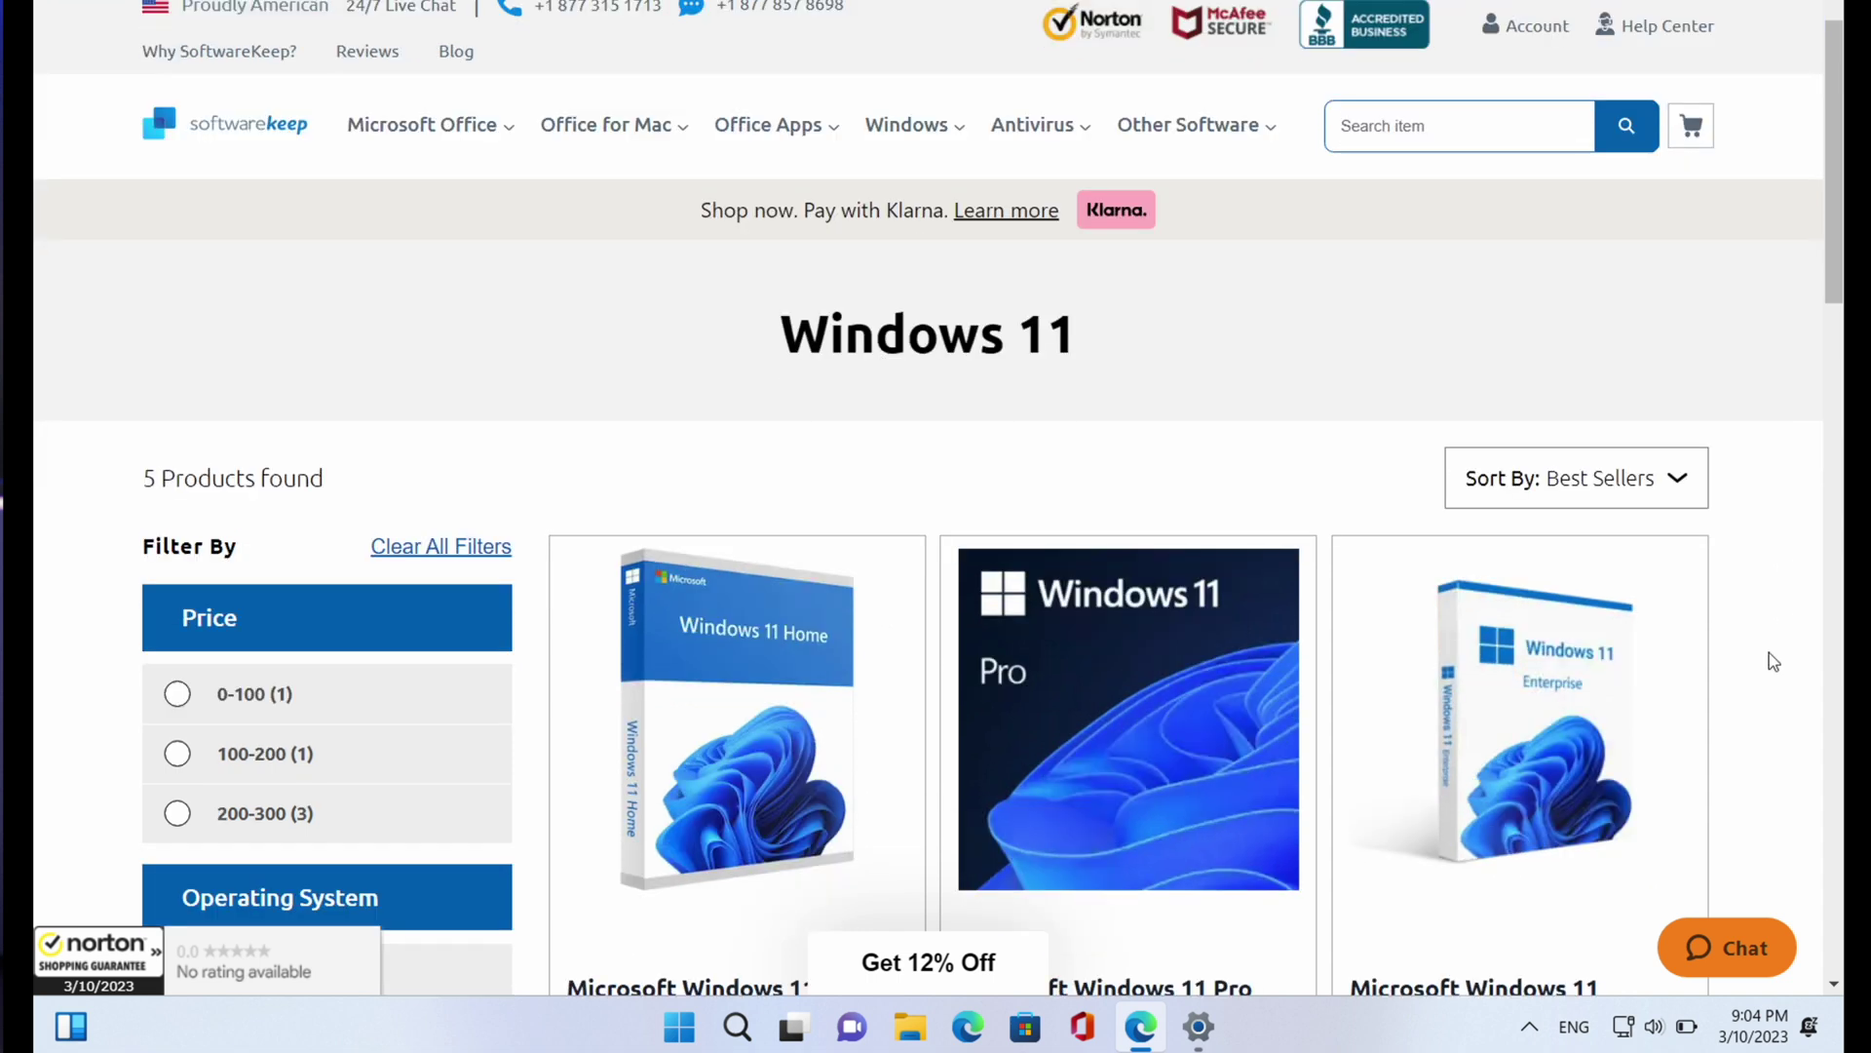
pyautogui.scroll(1, 1769, 652)
pyautogui.scroll(-4, 1769, 652)
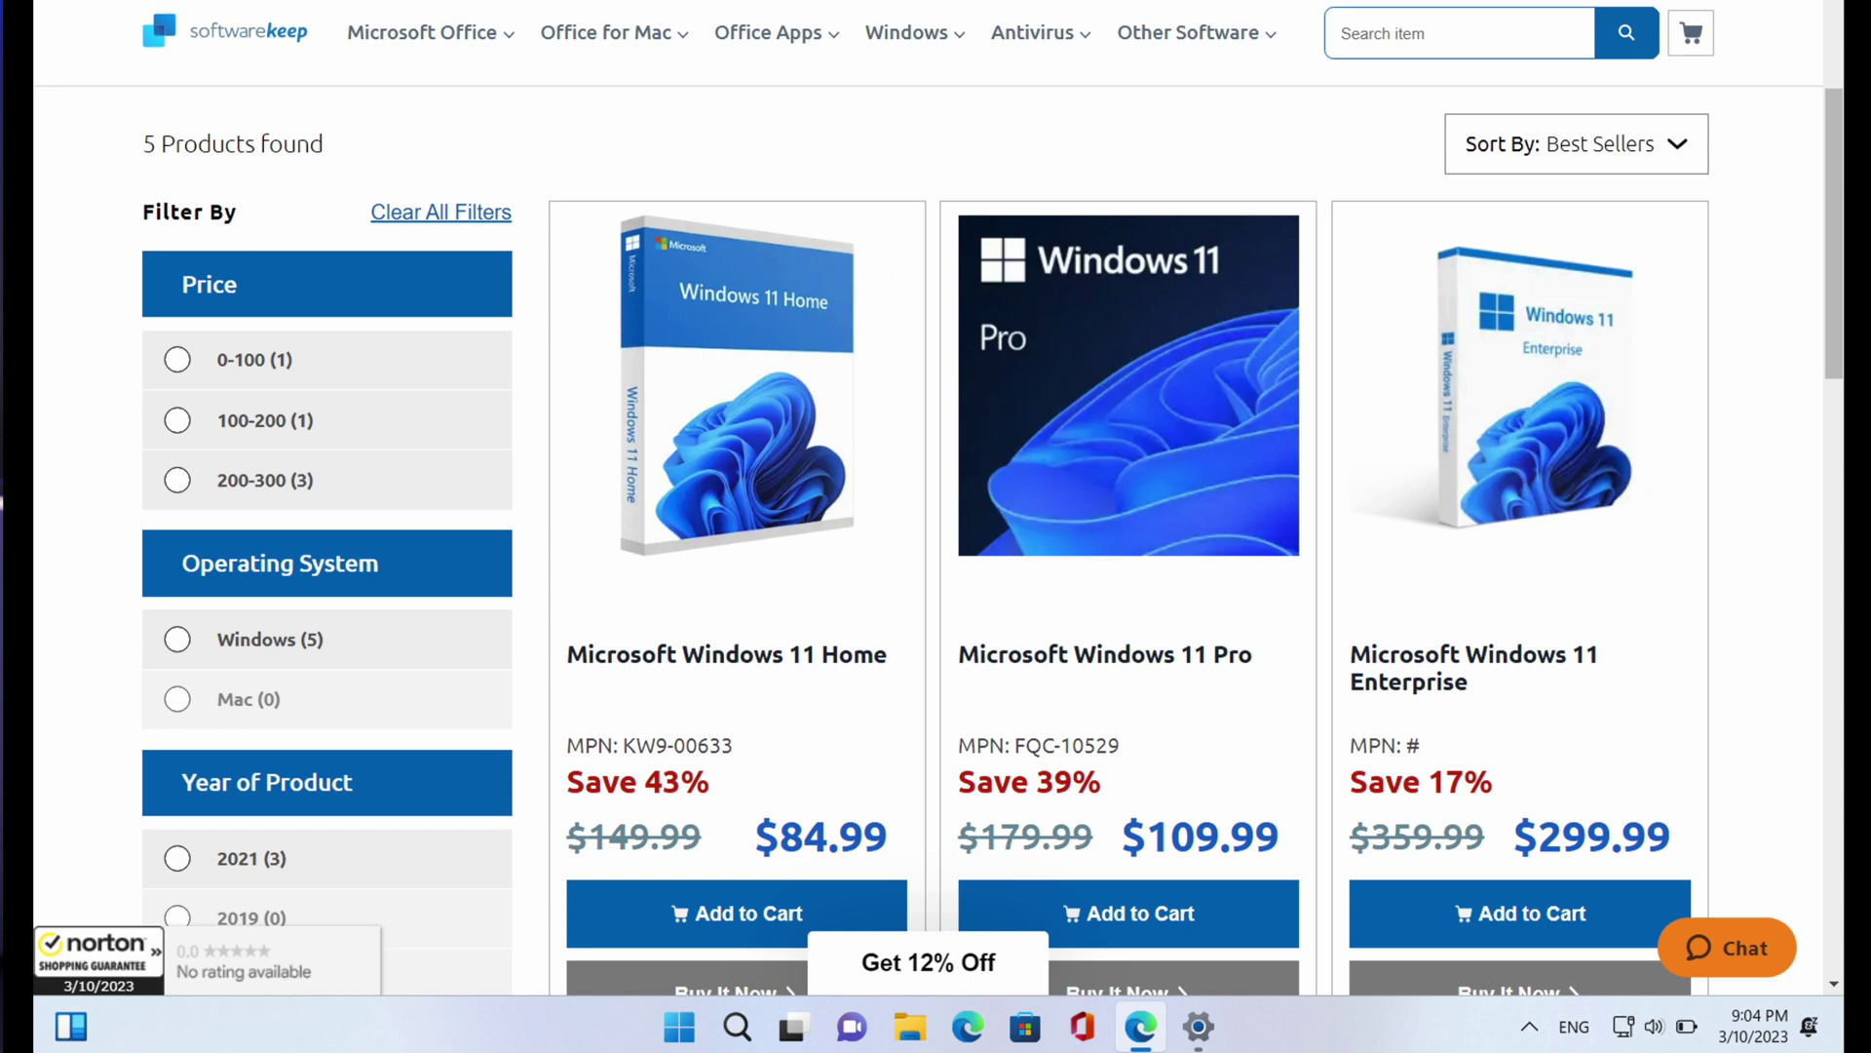
pyautogui.hotkey('alt', 'Tab')
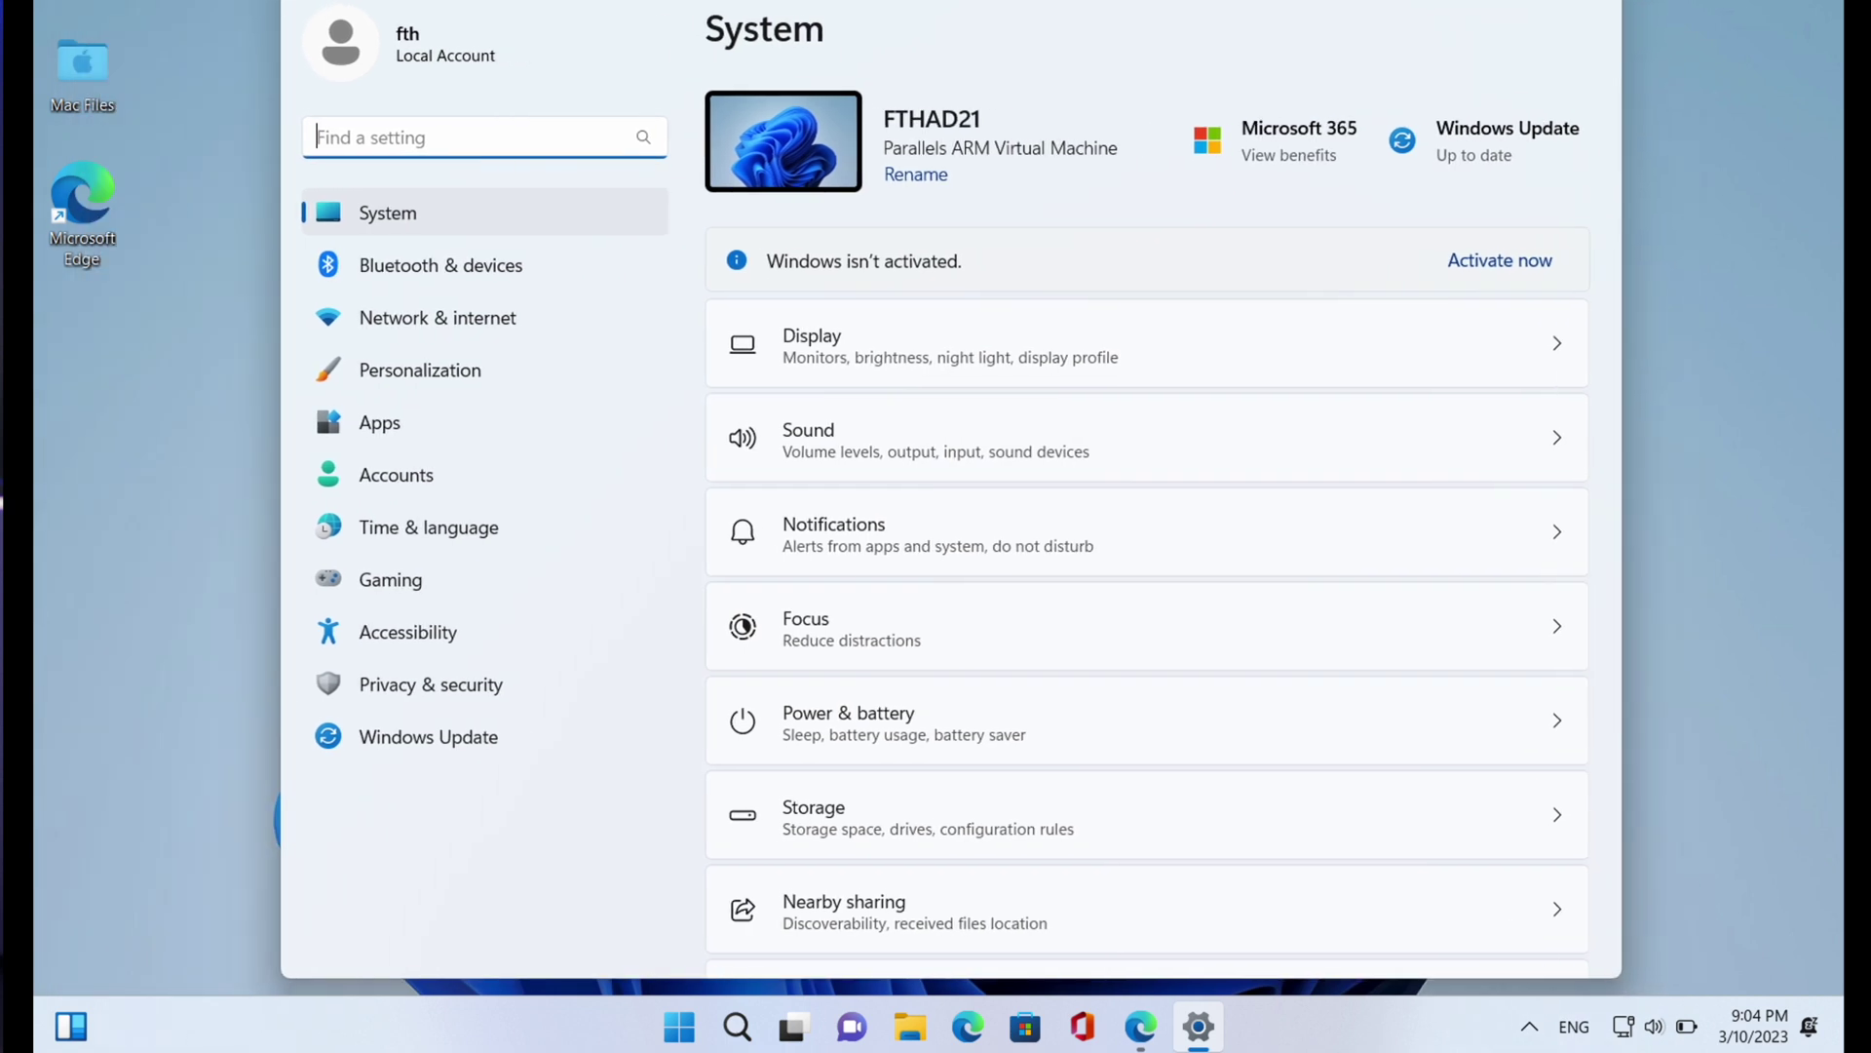
# Relaunch Windows Settings and go to the Activation page
pyautogui.hotkey('alt', 'F4')
pyautogui.click(708, 1024)
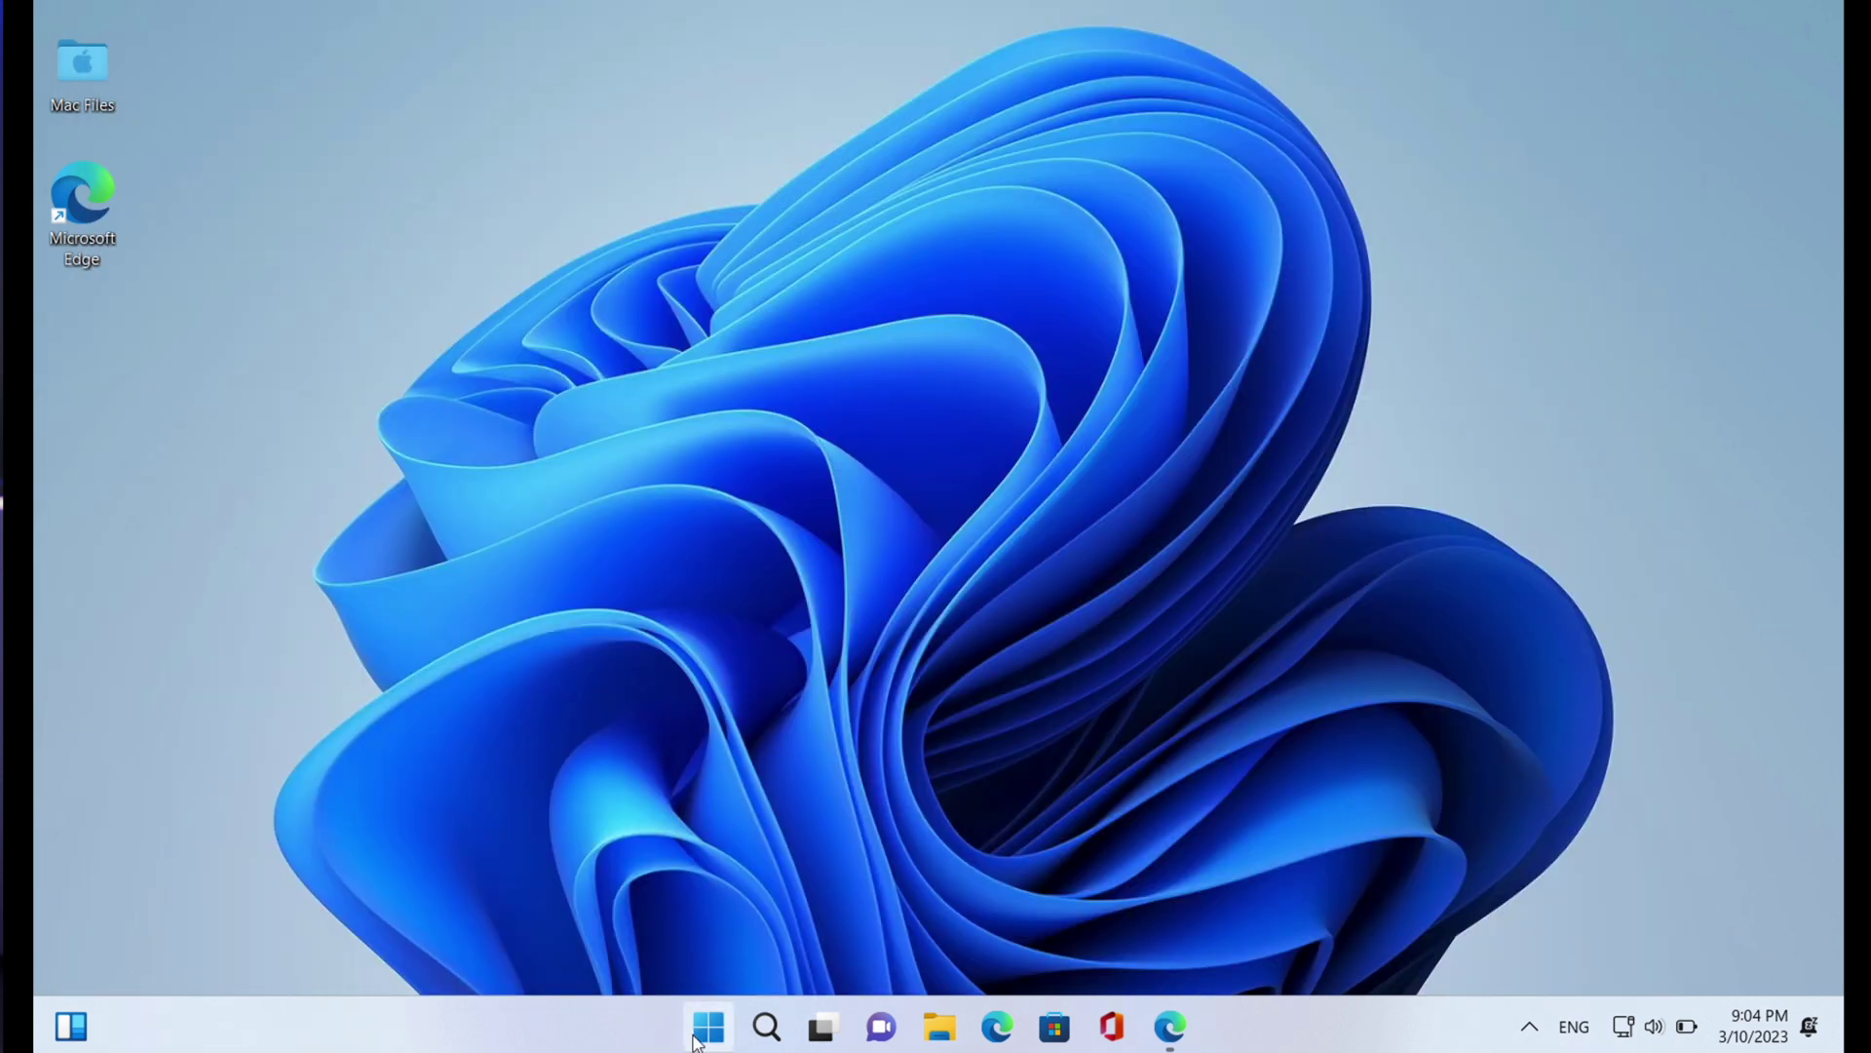
pyautogui.click(1255, 255)
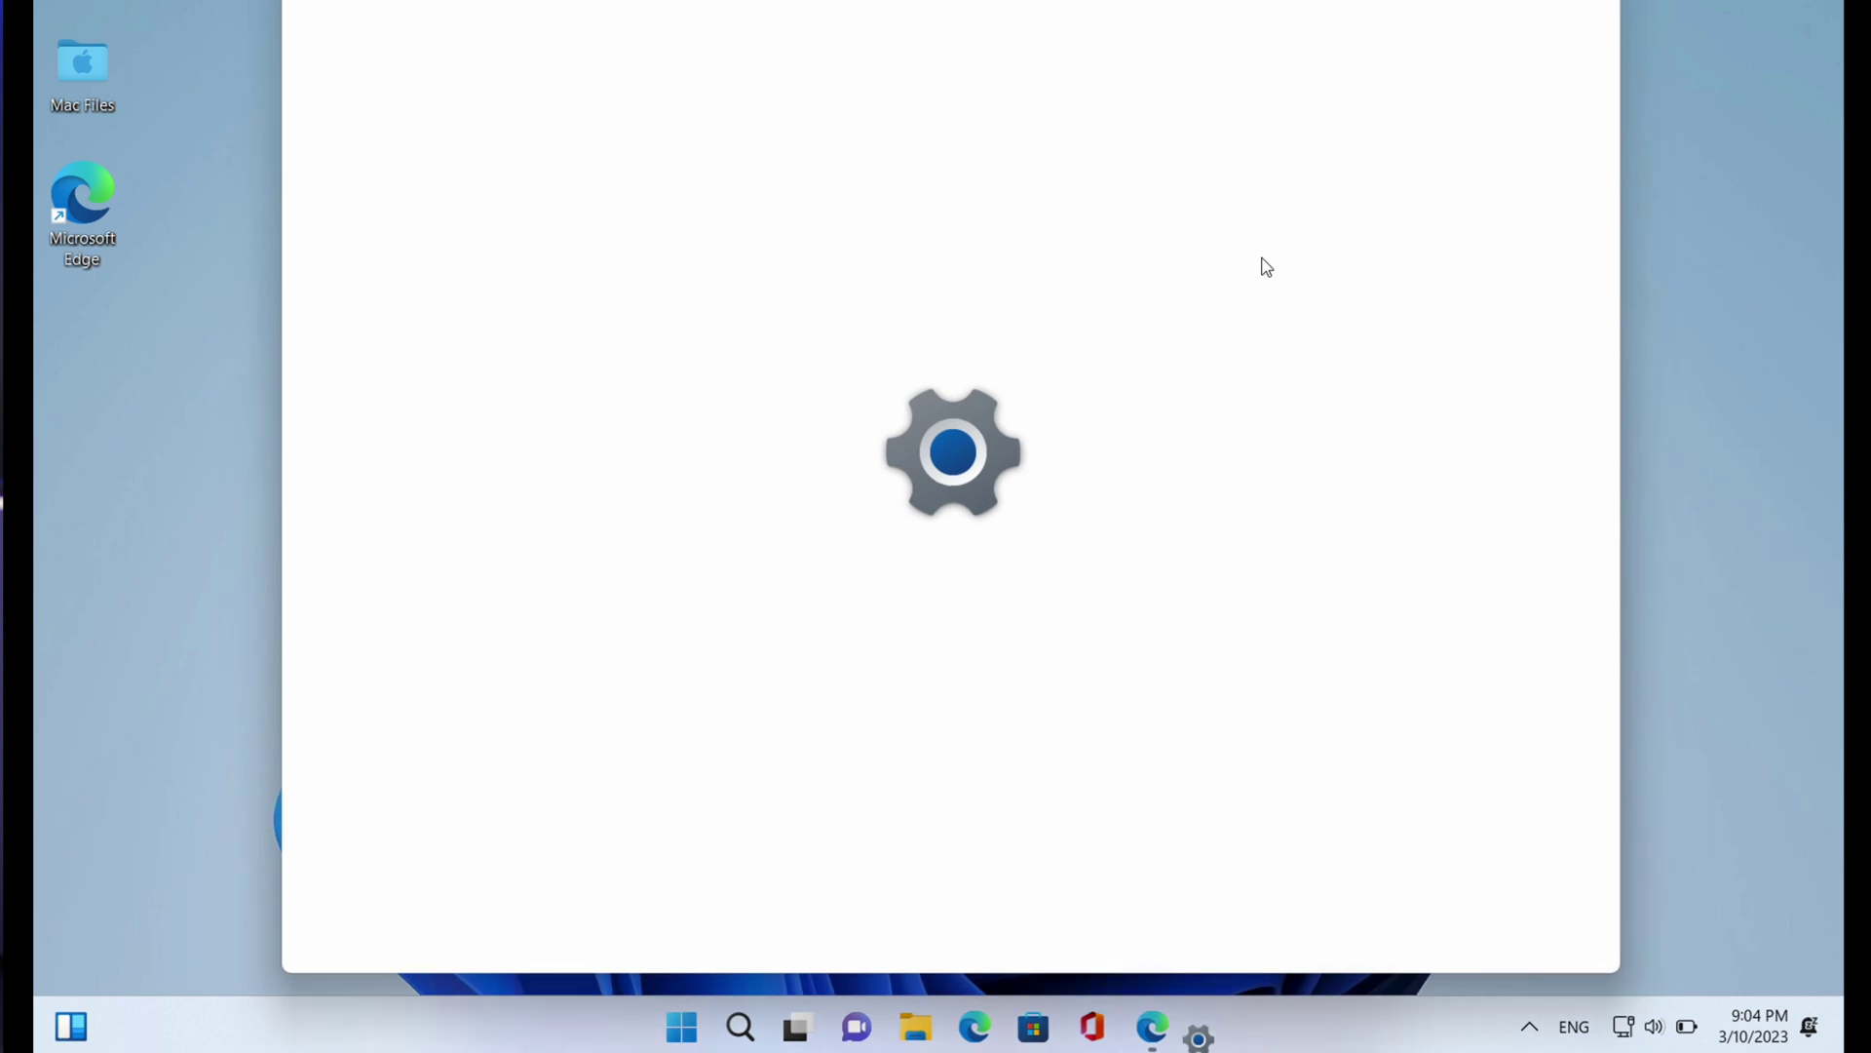
pyautogui.scroll(-2, 1004, 441)
pyautogui.click(923, 924)
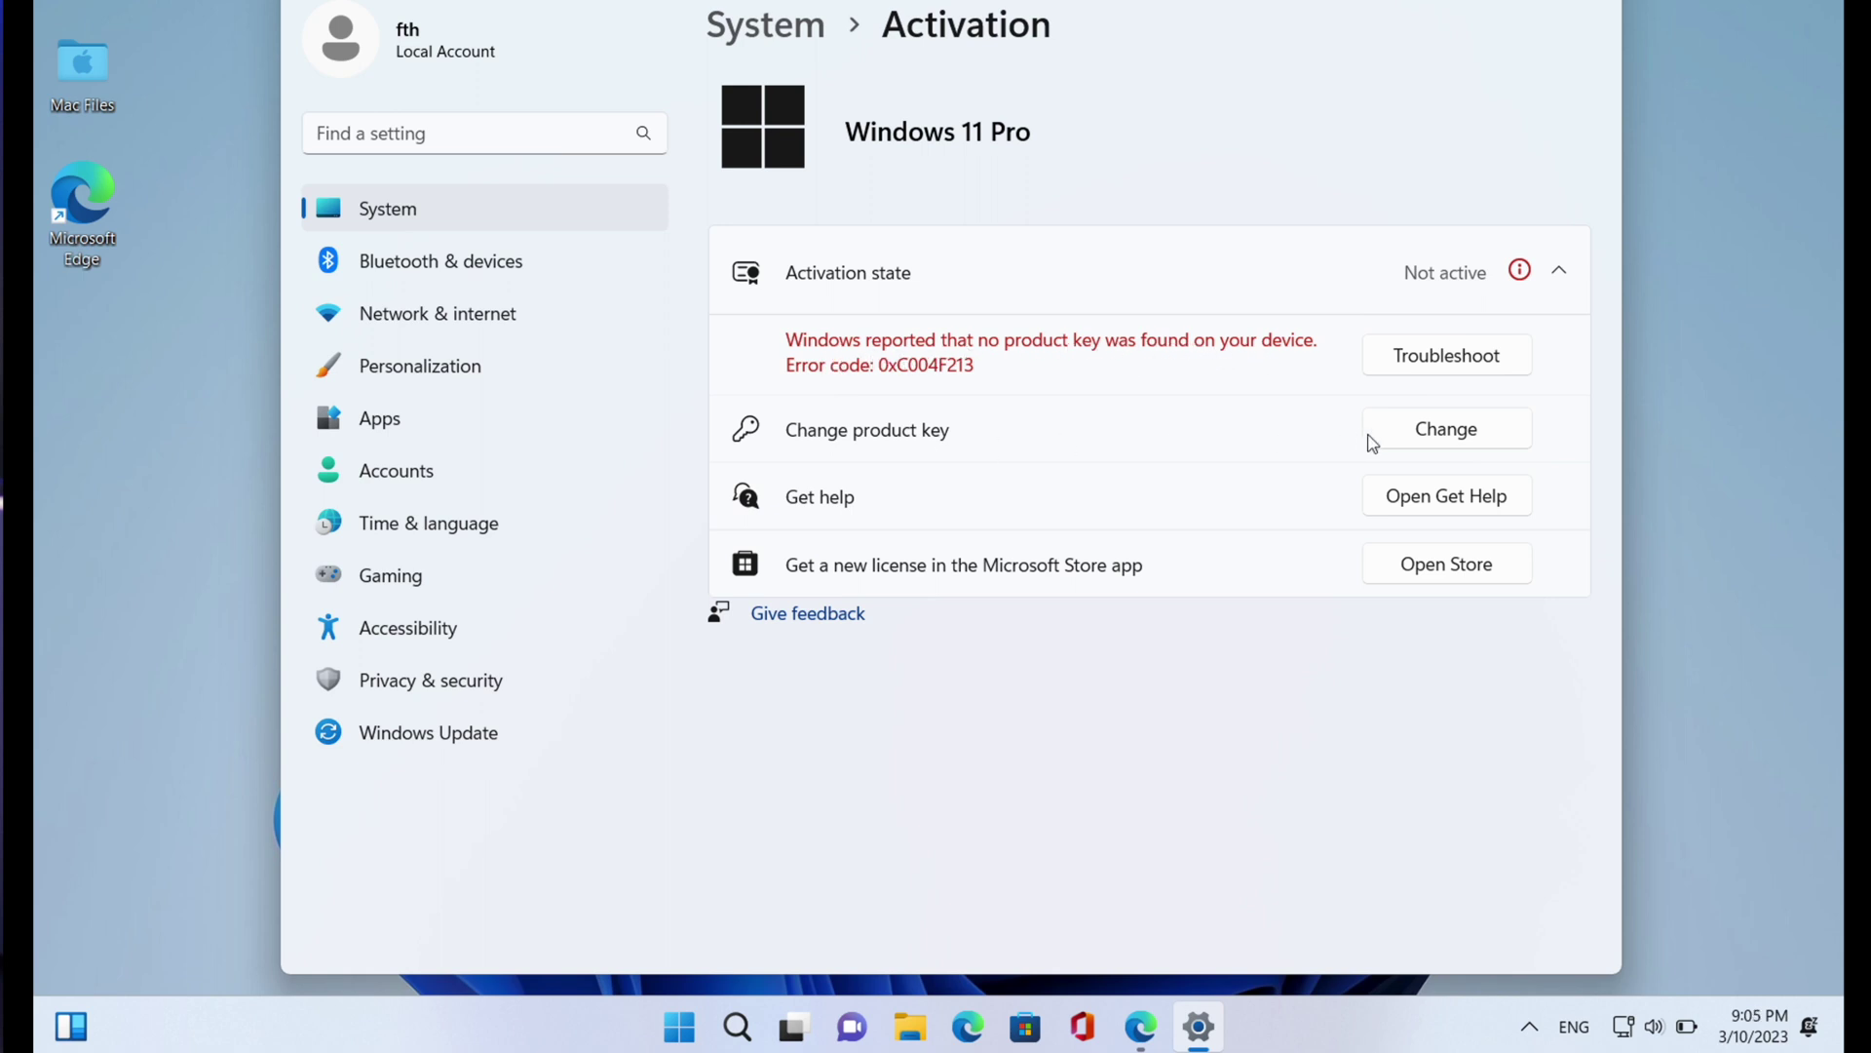
# Paste the Windows product key into the Change product key prompt and submit it
pyautogui.click(1421, 439)
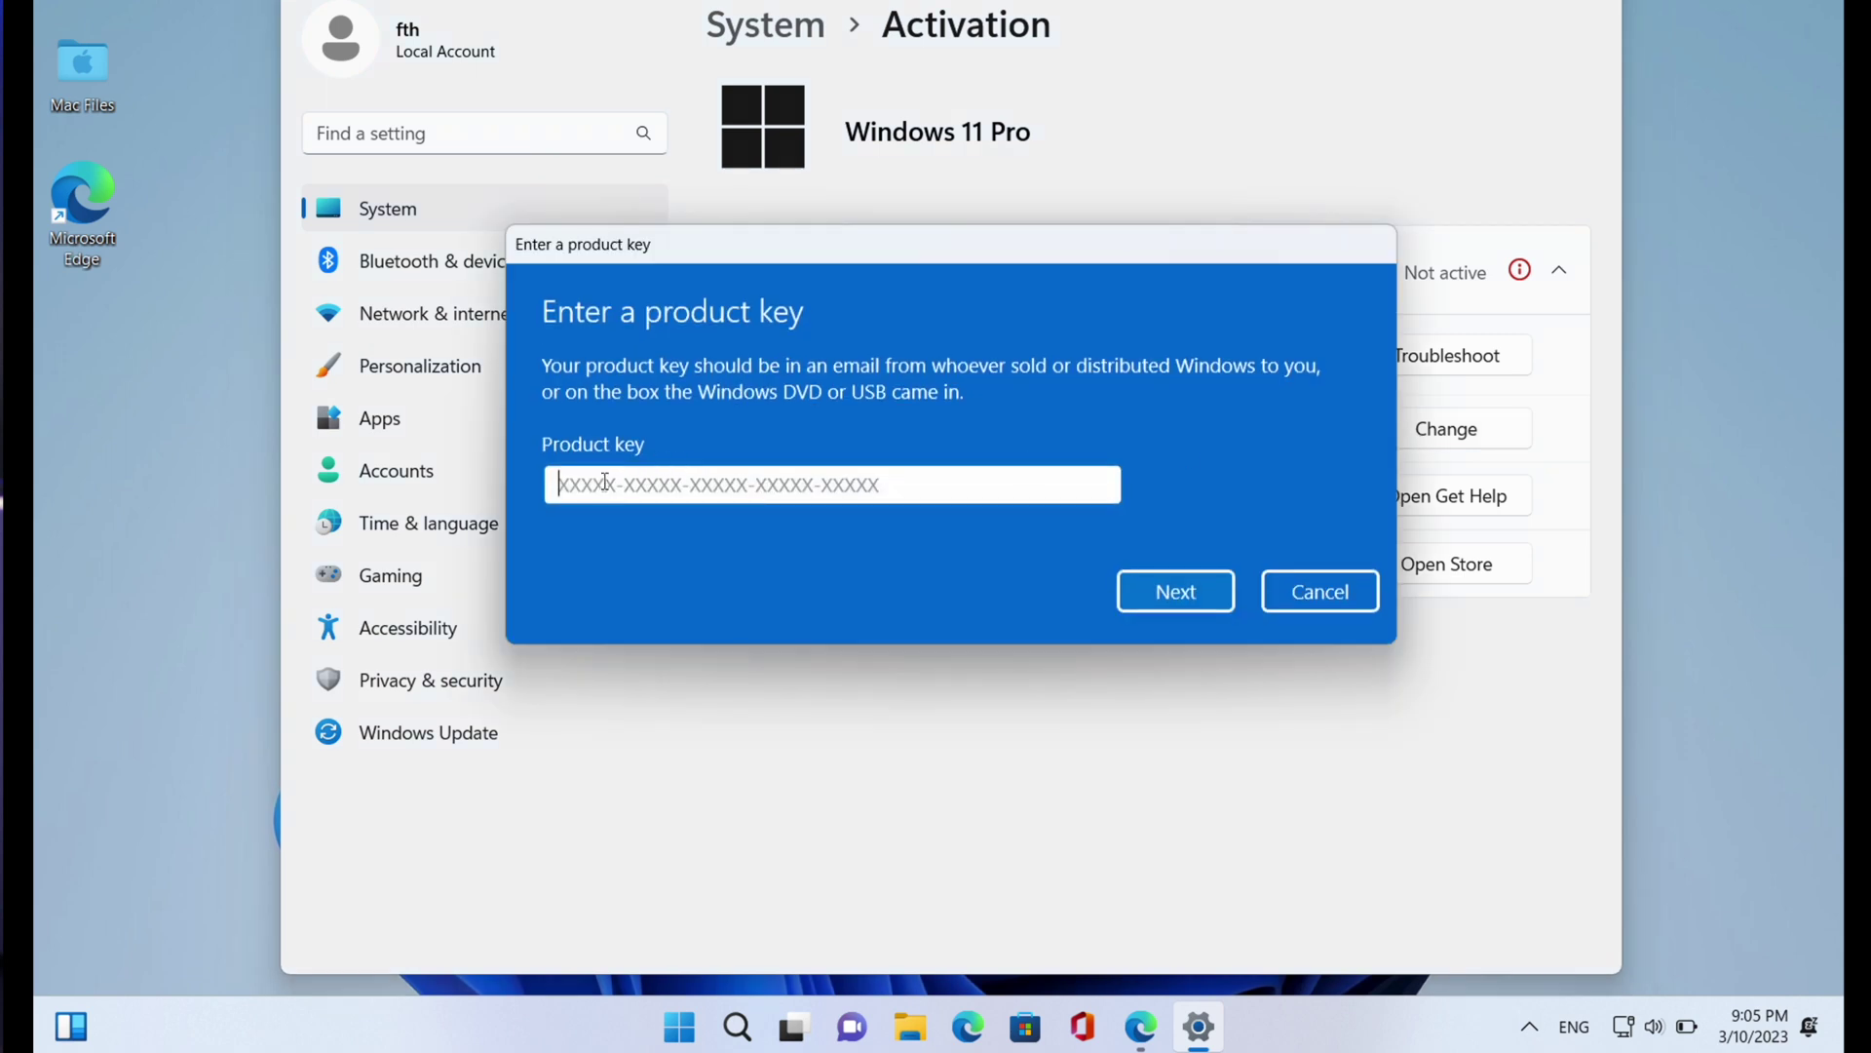
pyautogui.click(604, 481)
pyautogui.hotkey('ctrl', 'v')
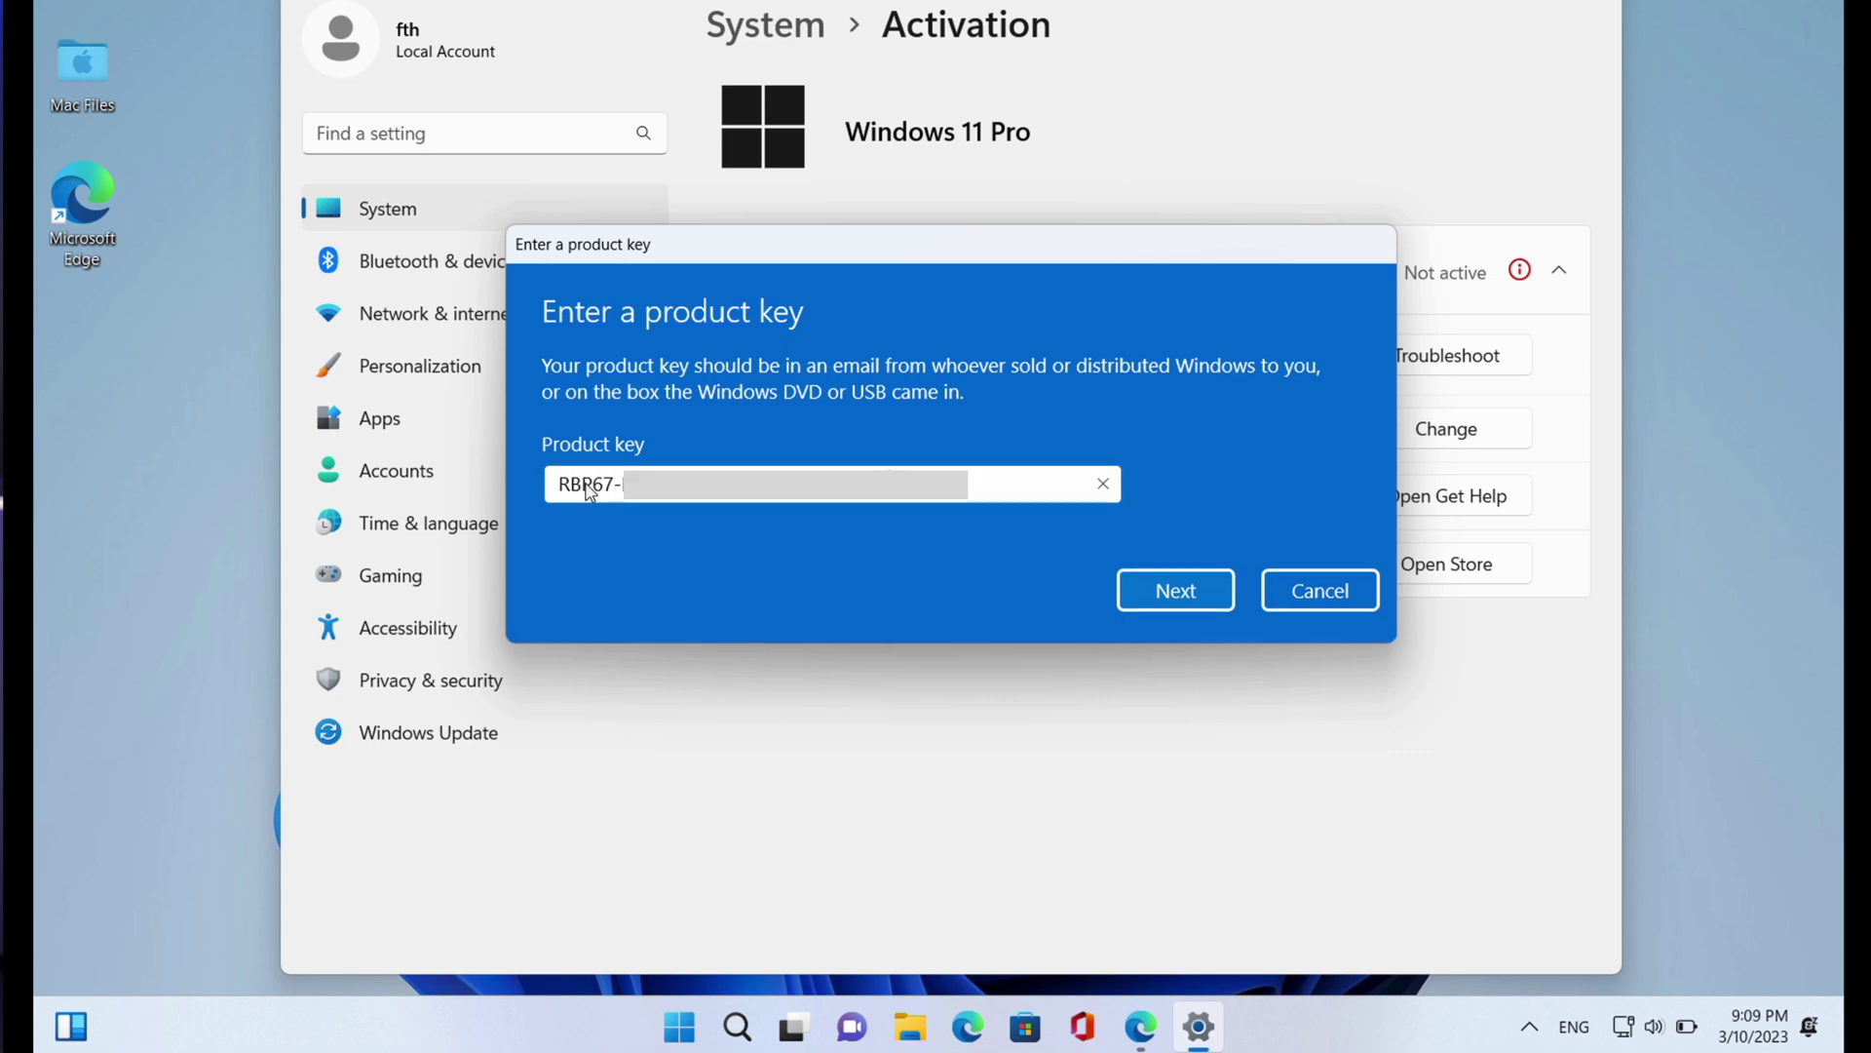
pyautogui.click(1185, 593)
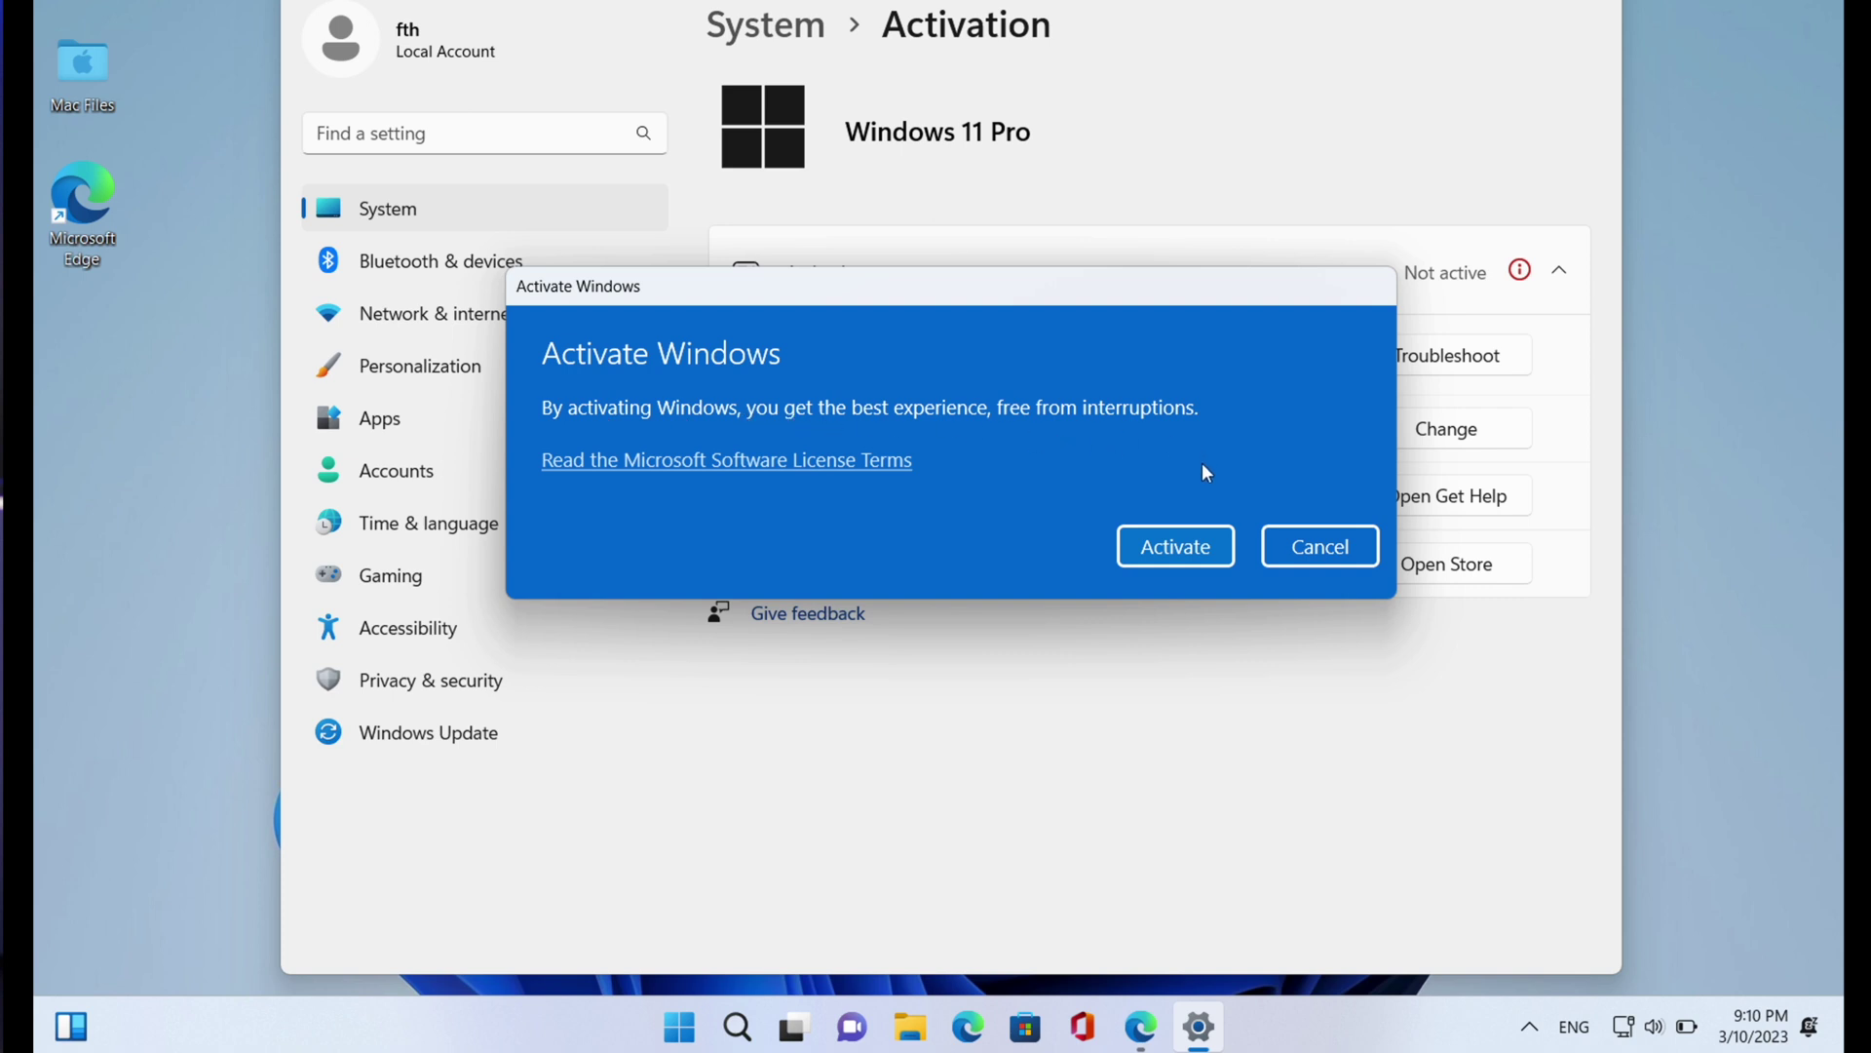
# Activate Windows 11 Pro with the entered key, close the confirmation, and maximize Settings
pyautogui.click(1178, 547)
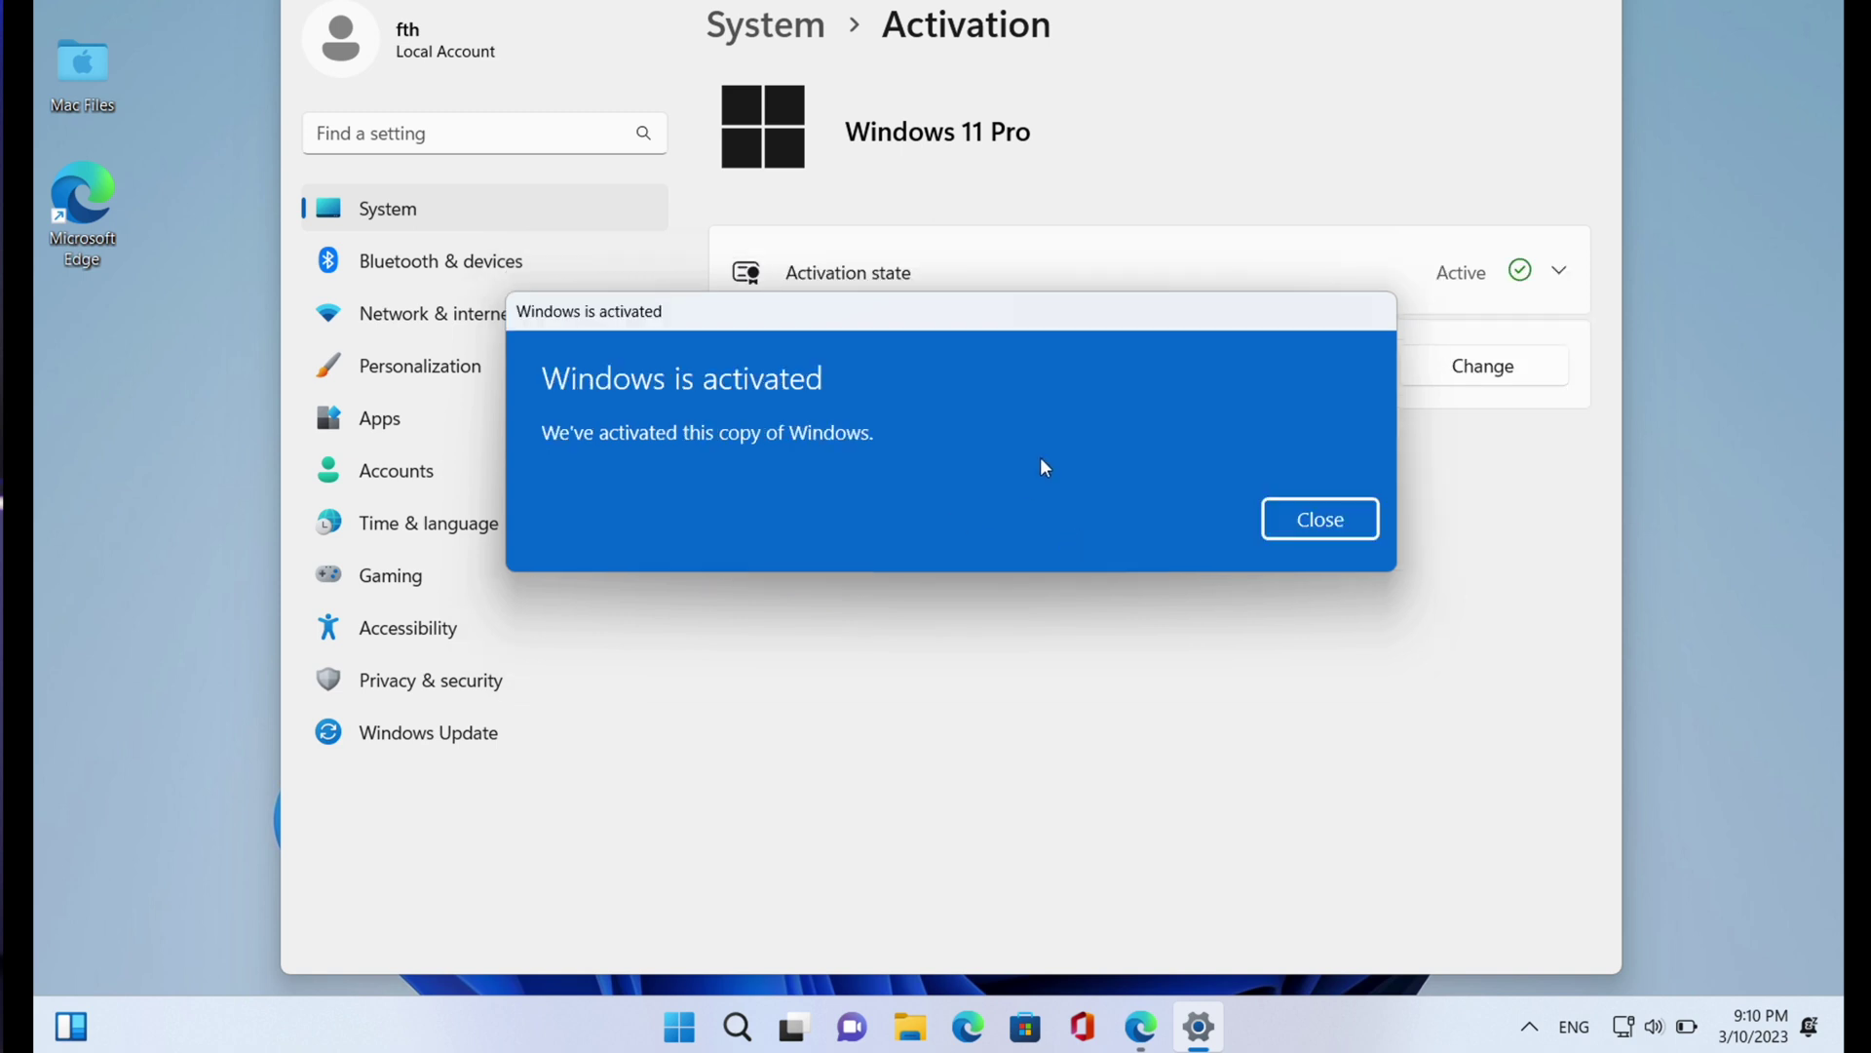
pyautogui.click(1323, 524)
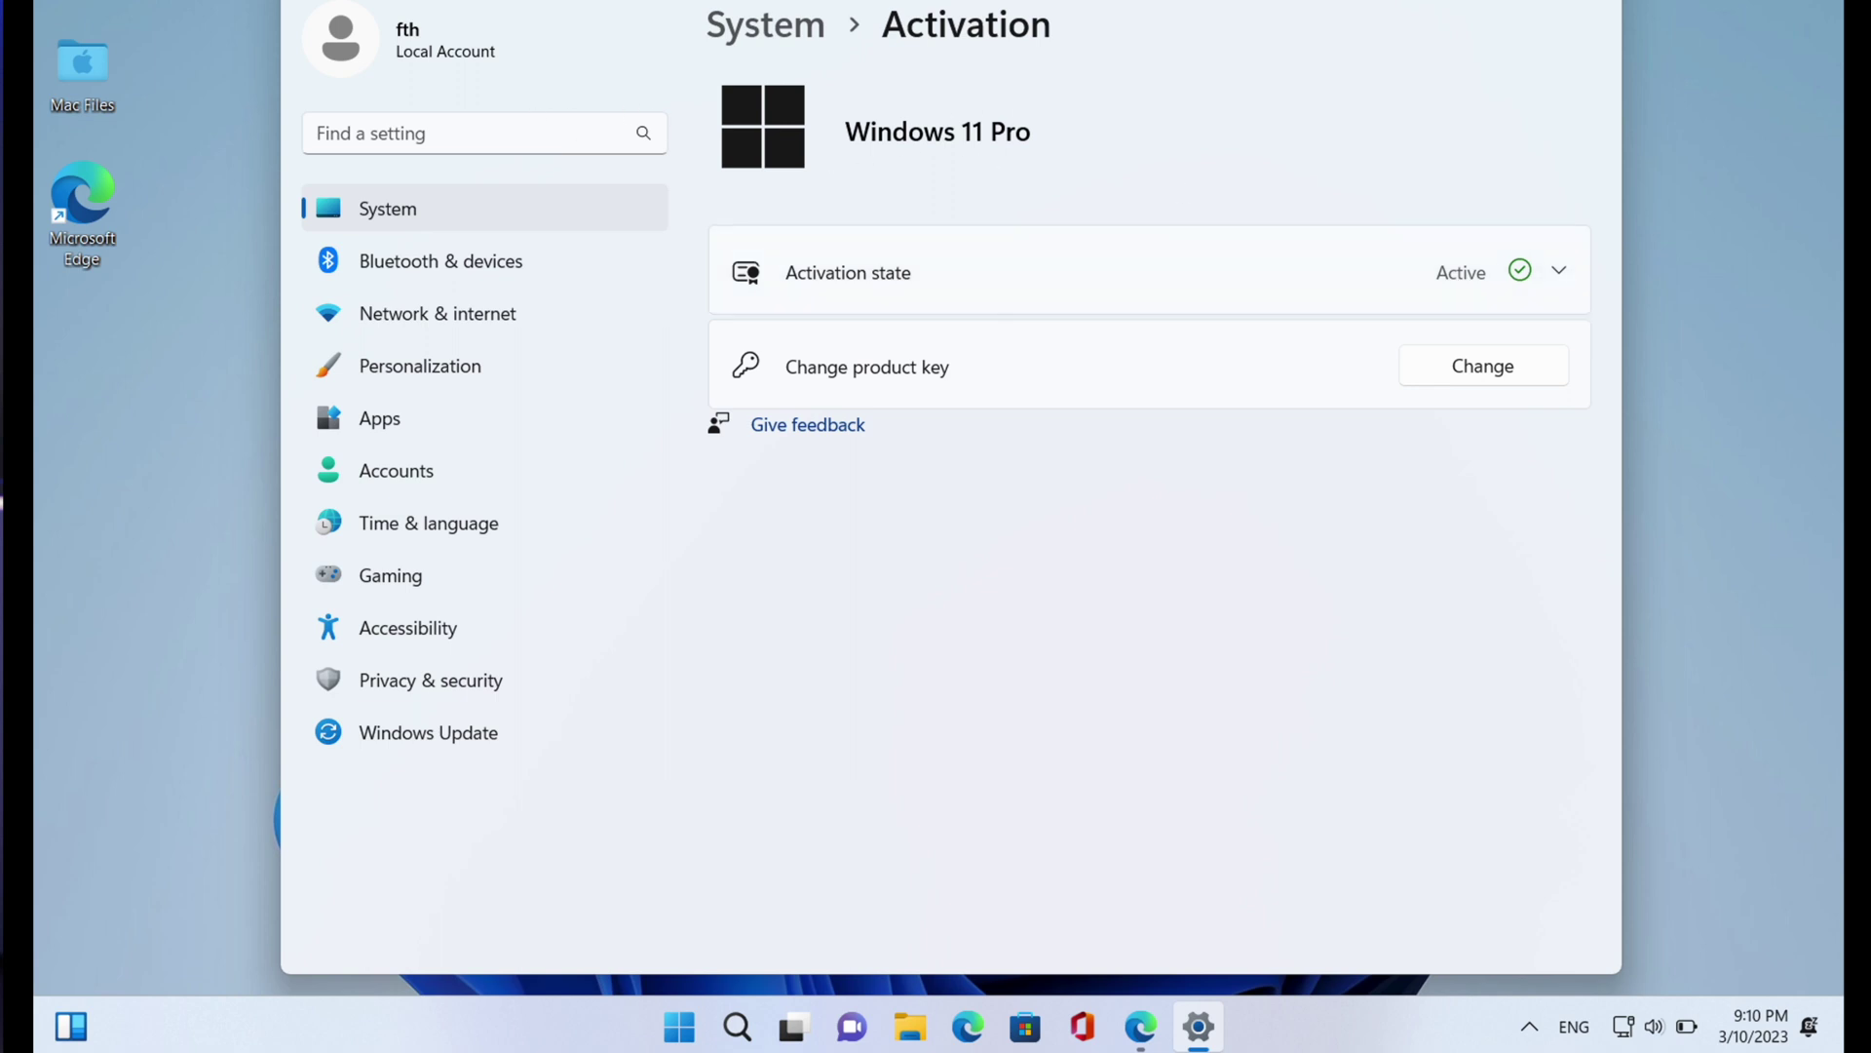
pyautogui.press('super+Up')
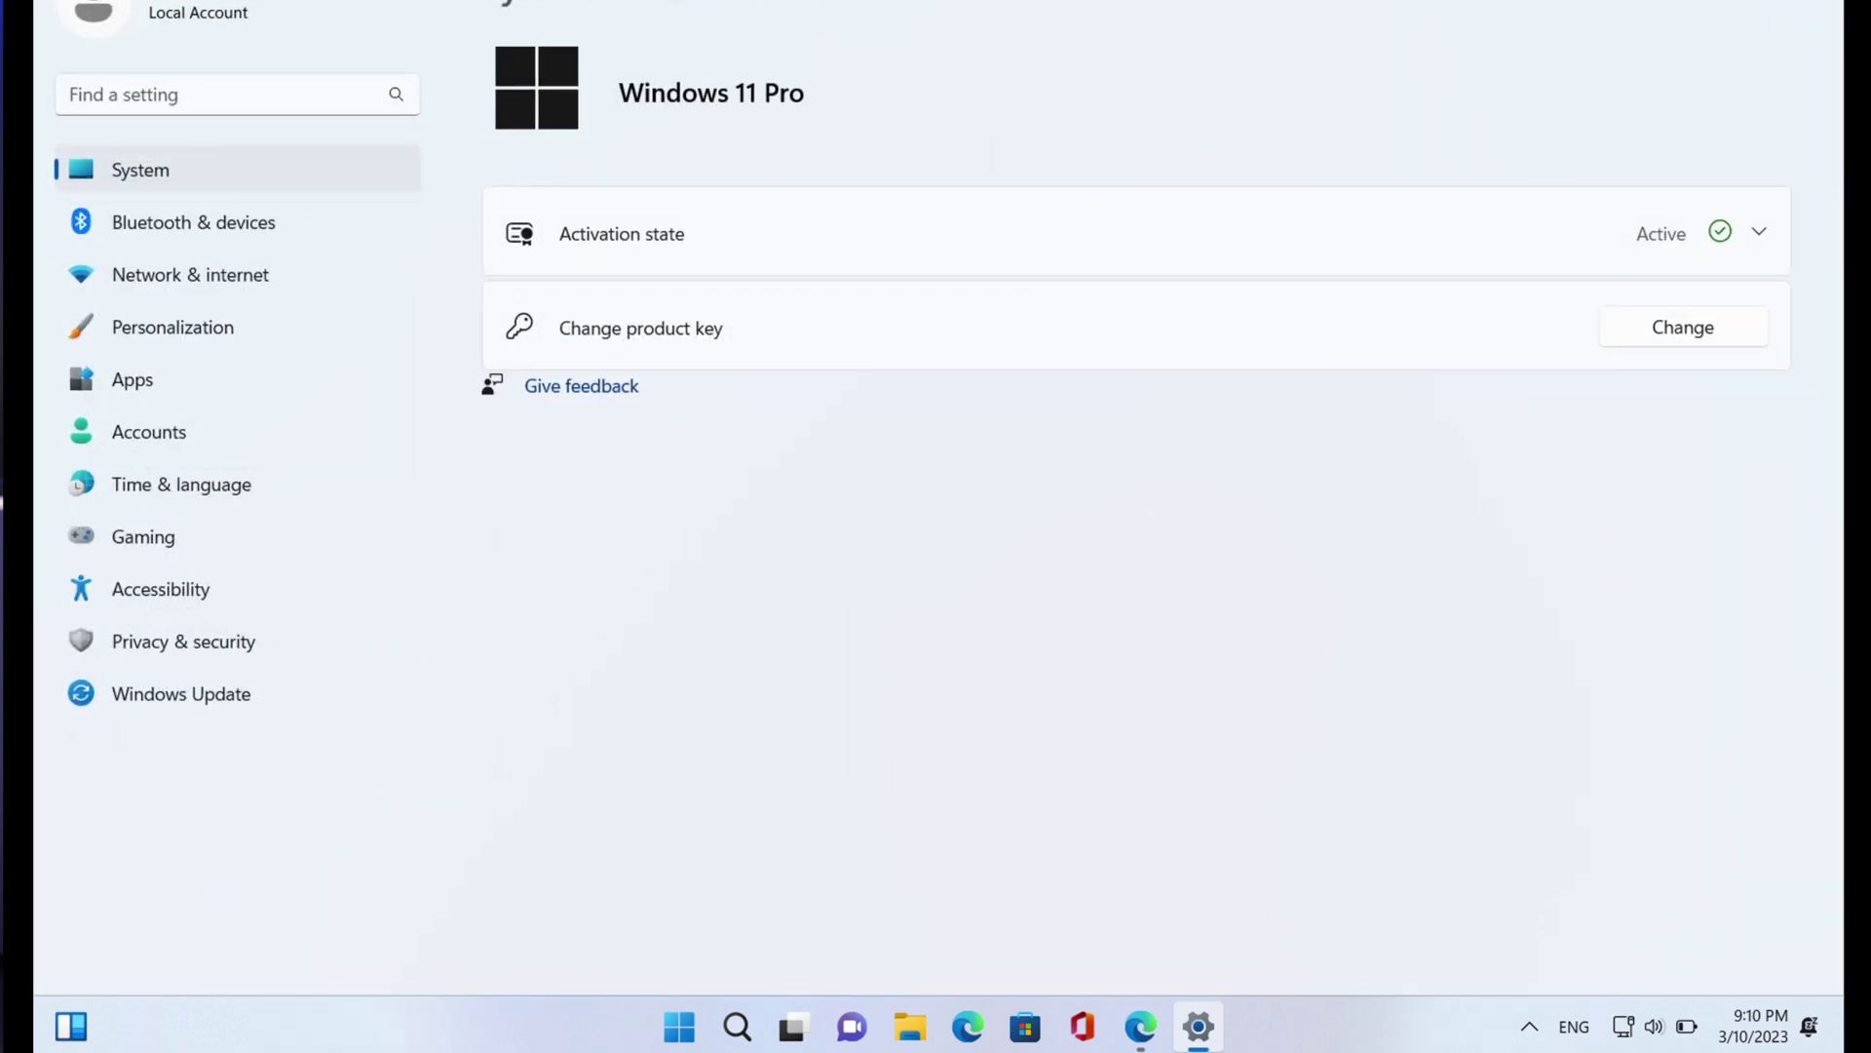
# Restore the Settings window, return to System, and start a Windows Update check
pyautogui.press('super+Down')
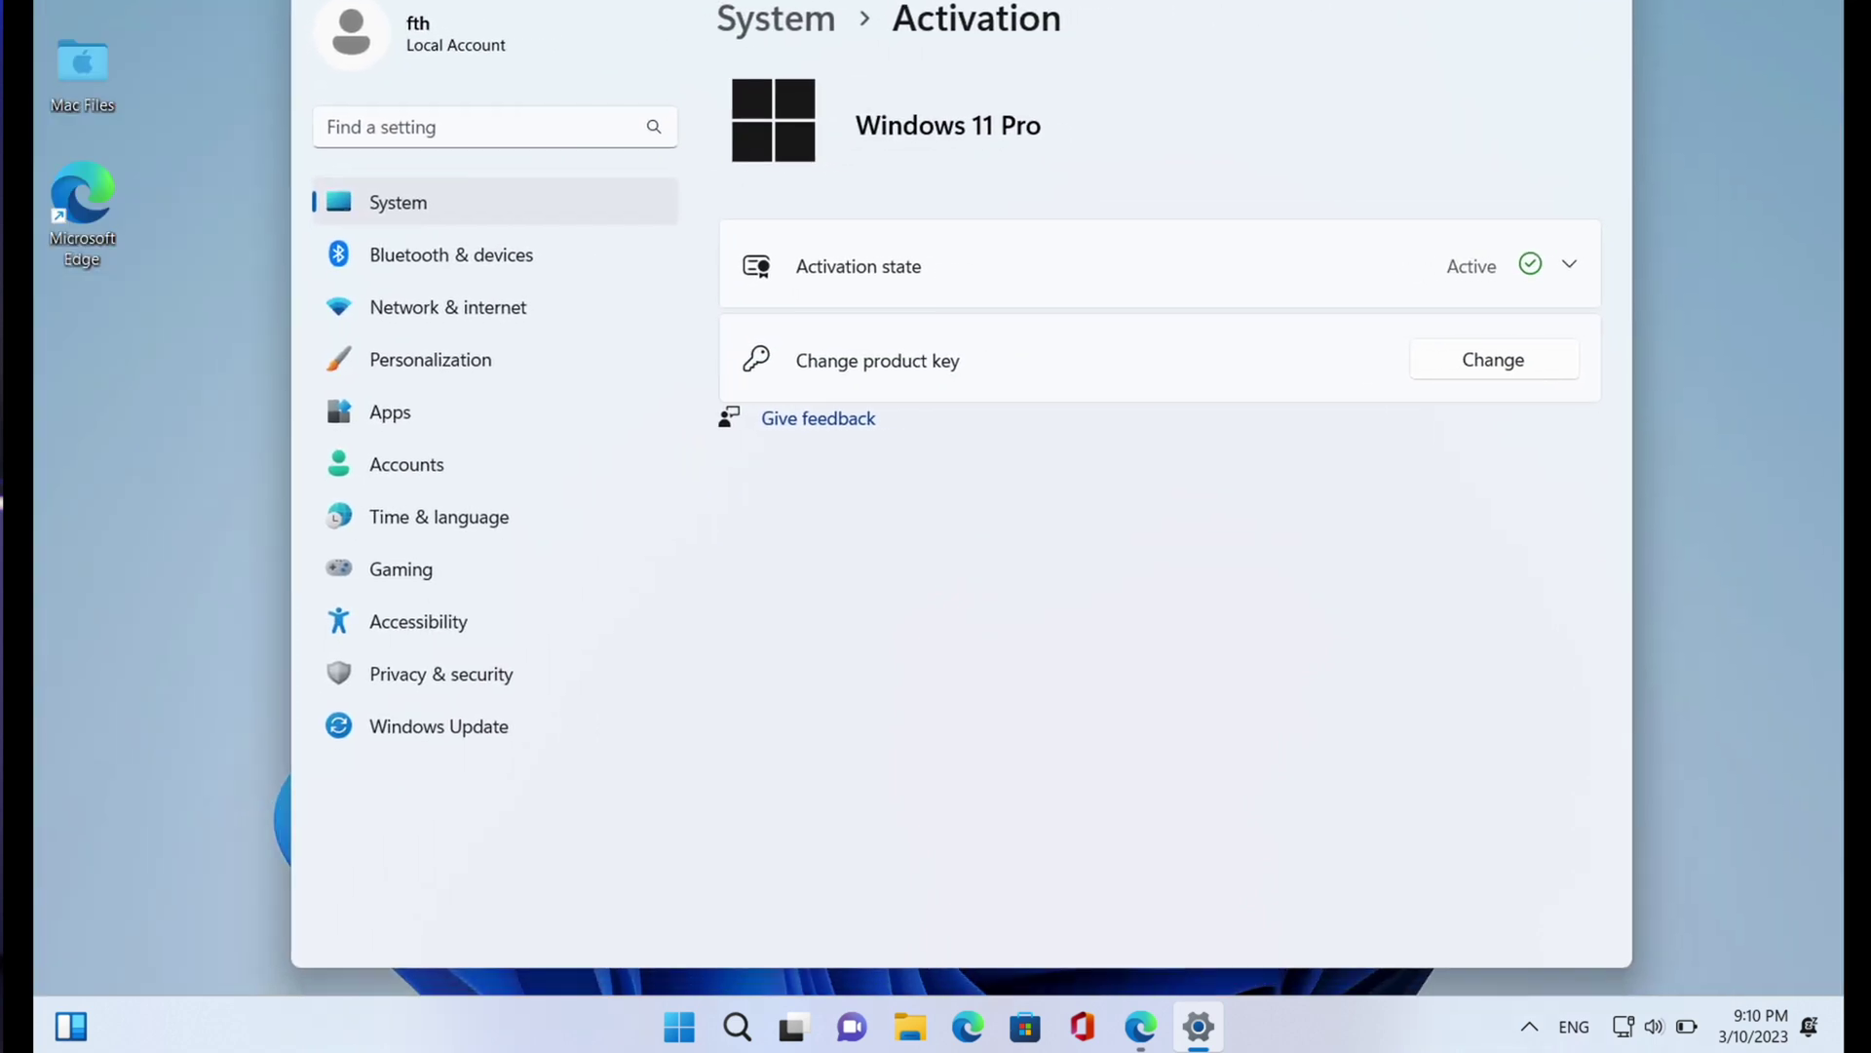
pyautogui.hotkey('alt', 'Left')
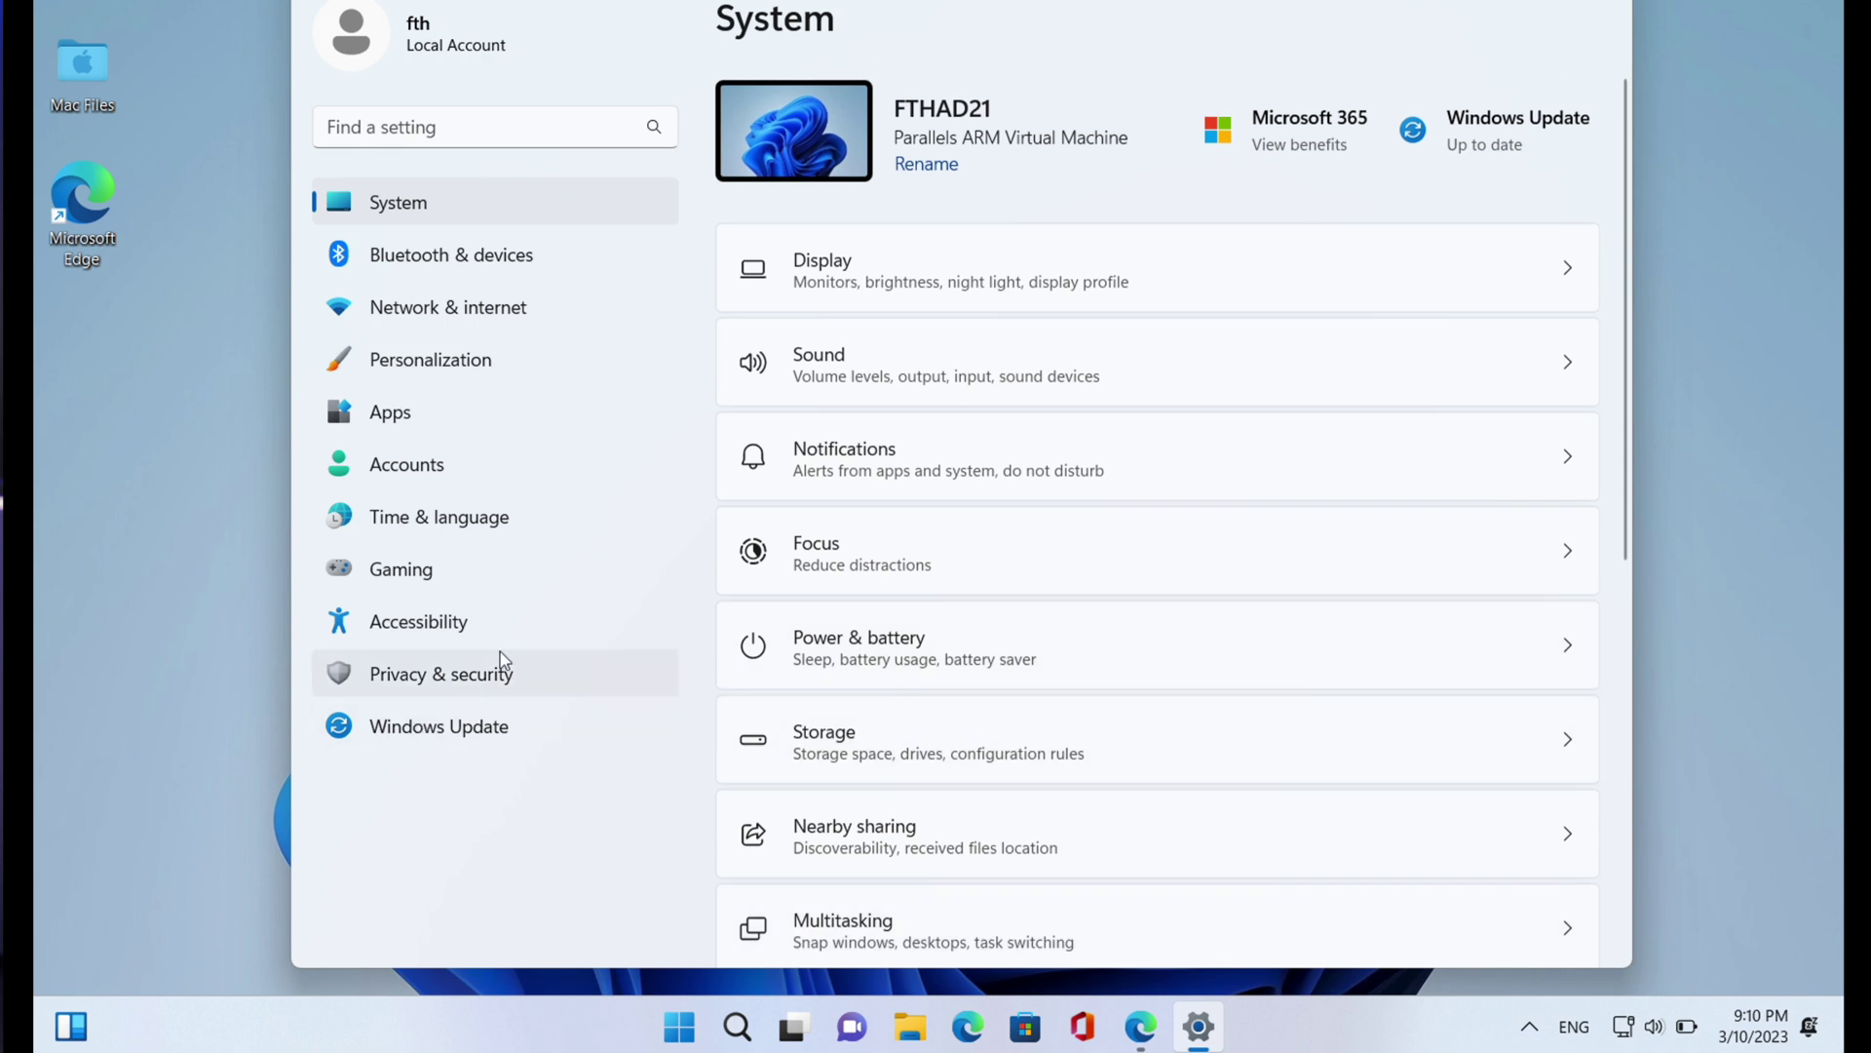
pyautogui.click(448, 723)
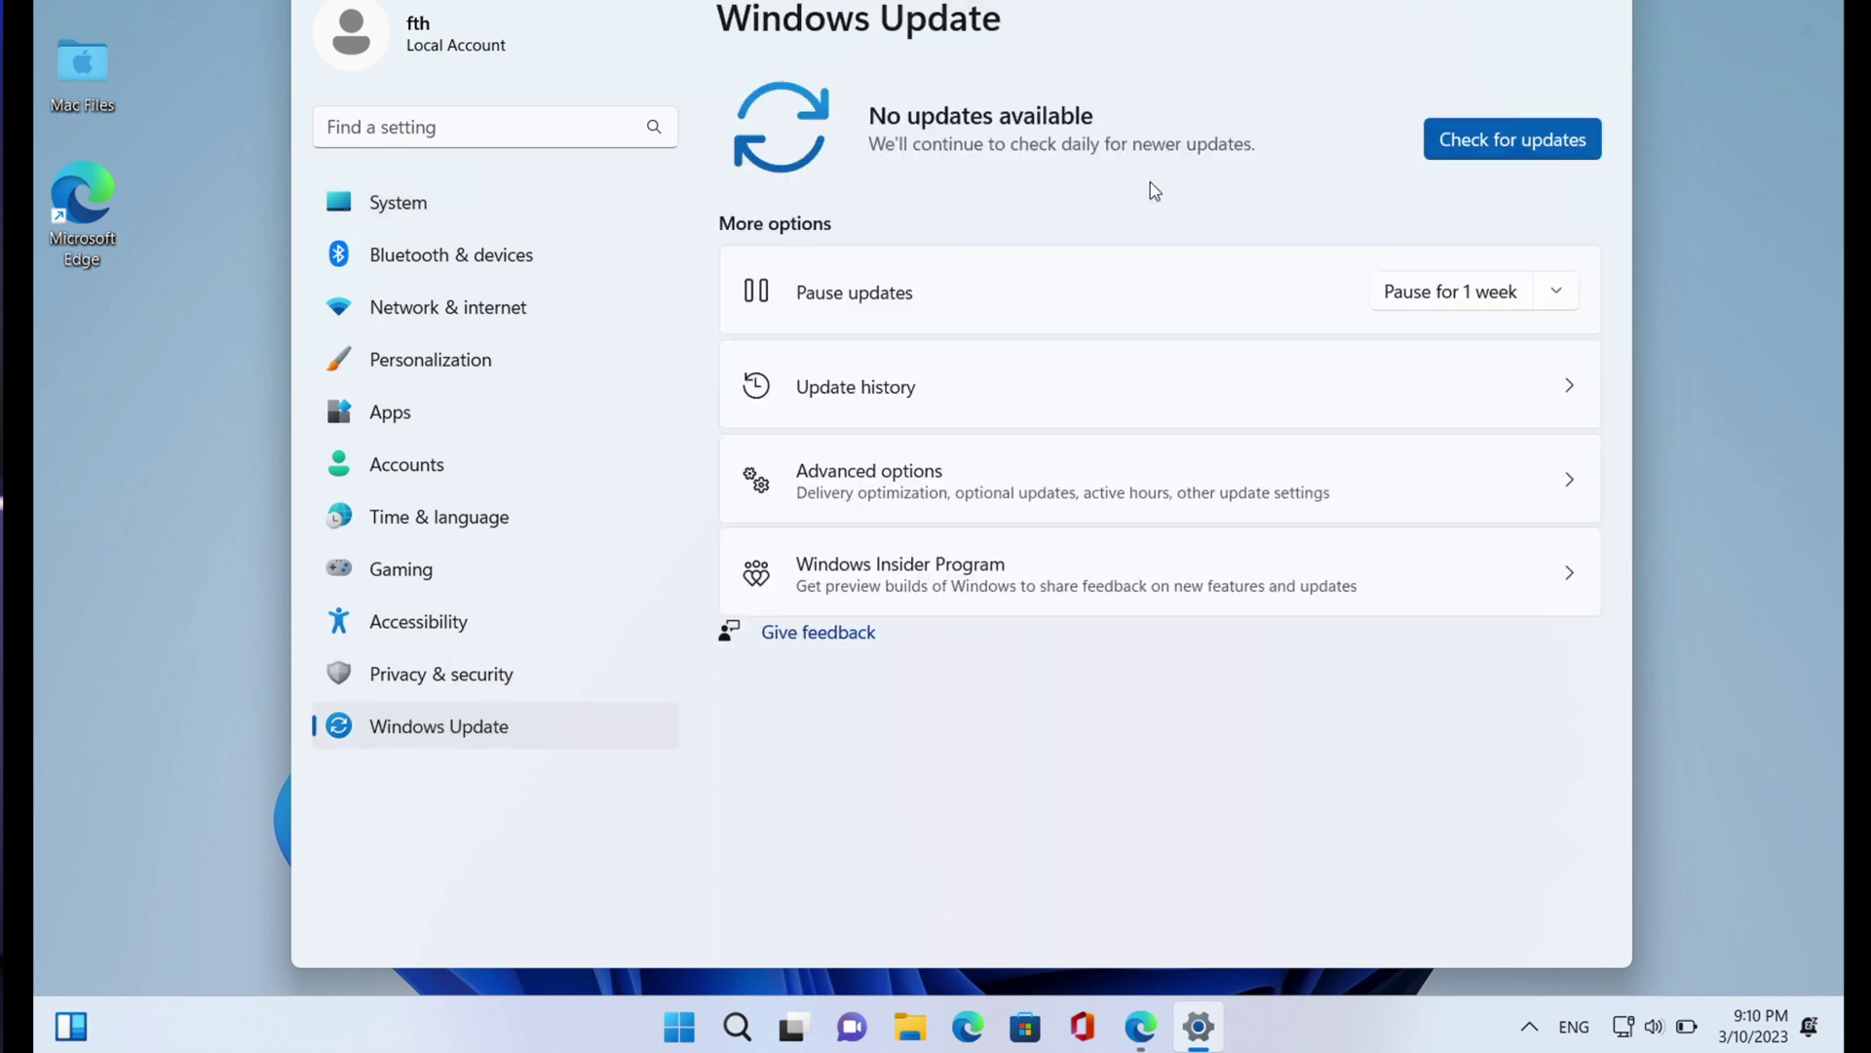
pyautogui.click(1483, 147)
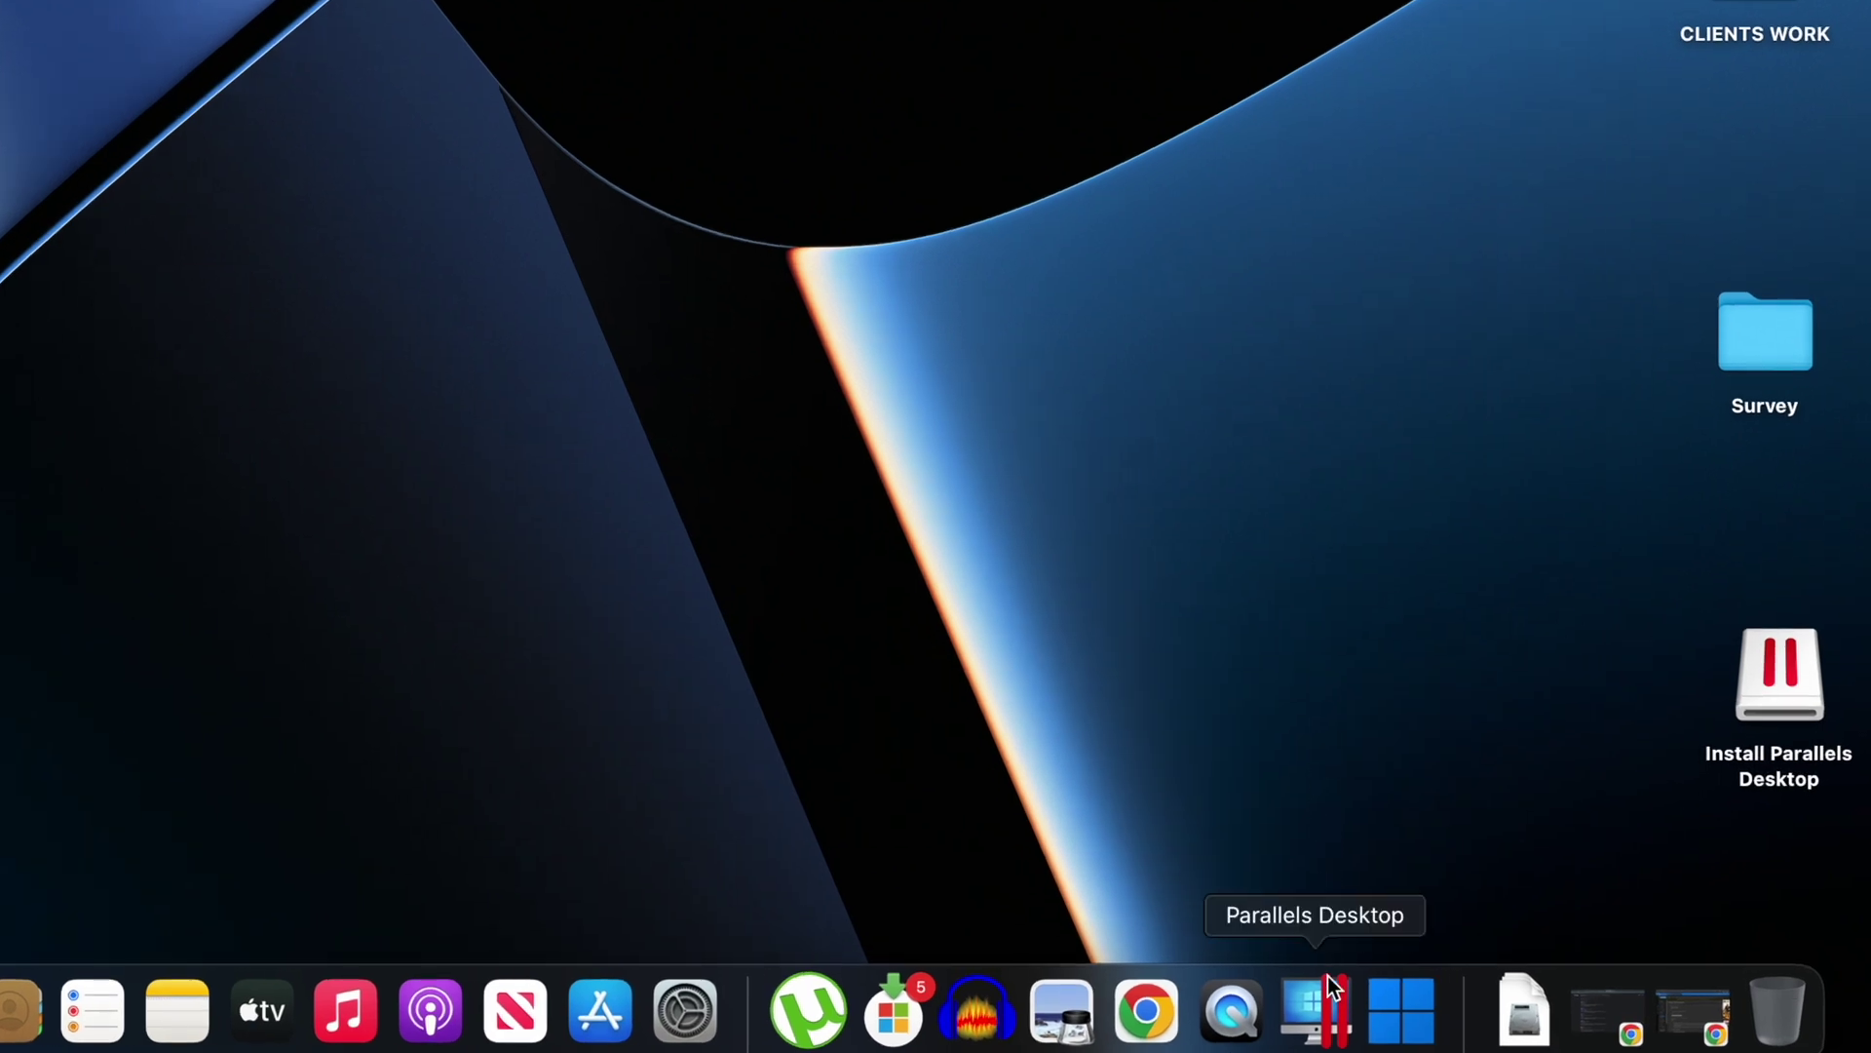
# Open the Windows 11 VM's CPU & Memory settings from the Parallels Control Center
pyautogui.rightClick(1331, 988)
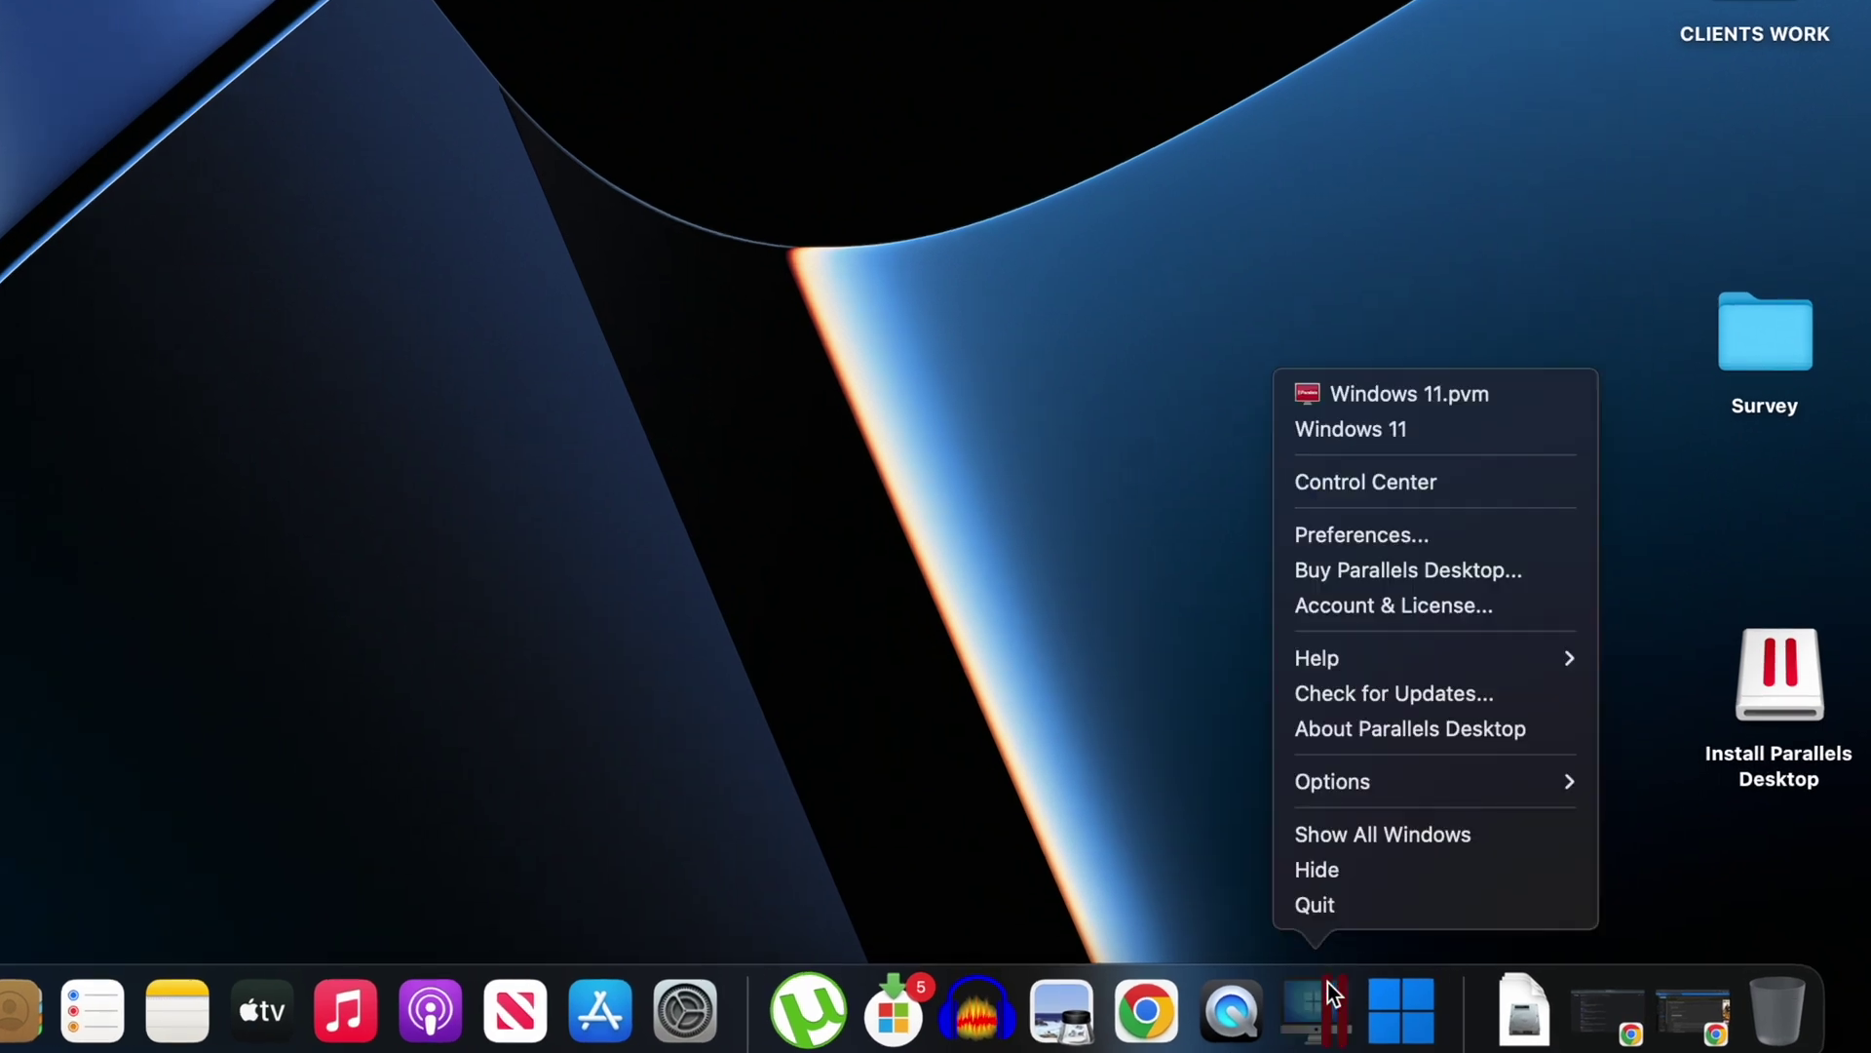
pyautogui.click(1369, 482)
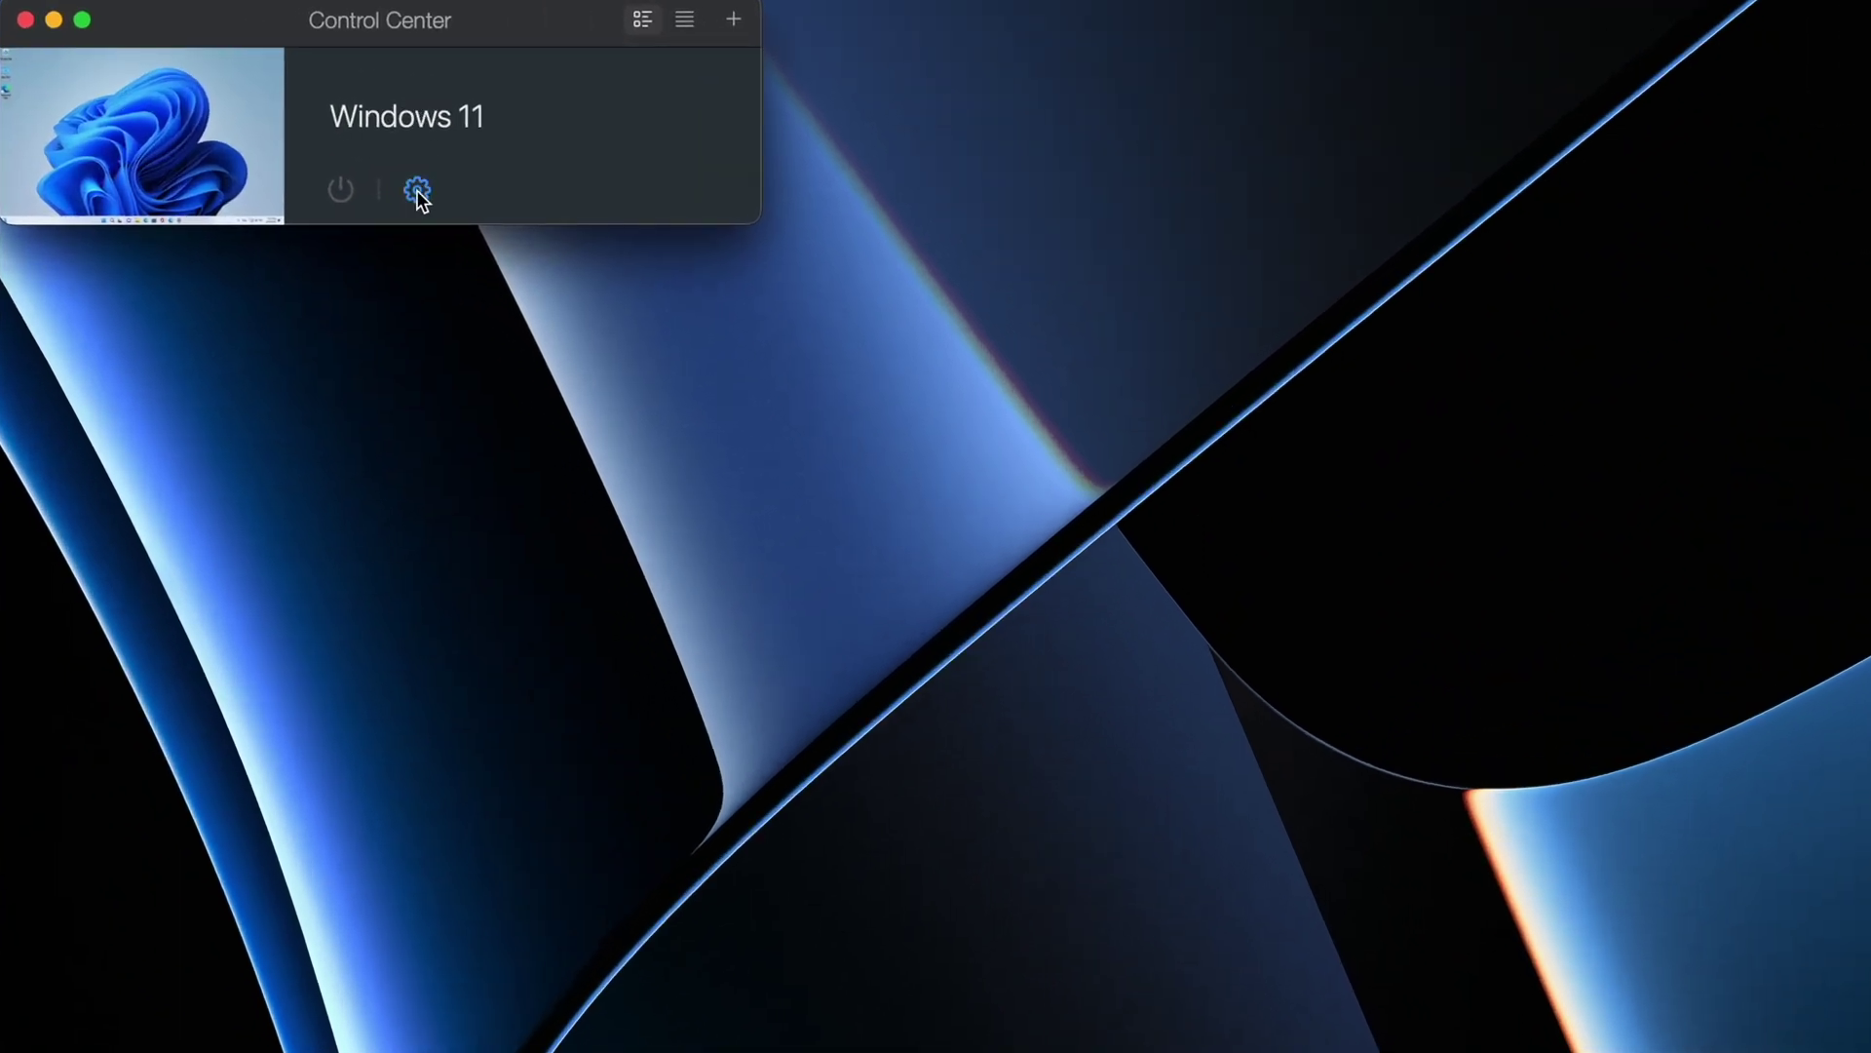
pyautogui.click(417, 190)
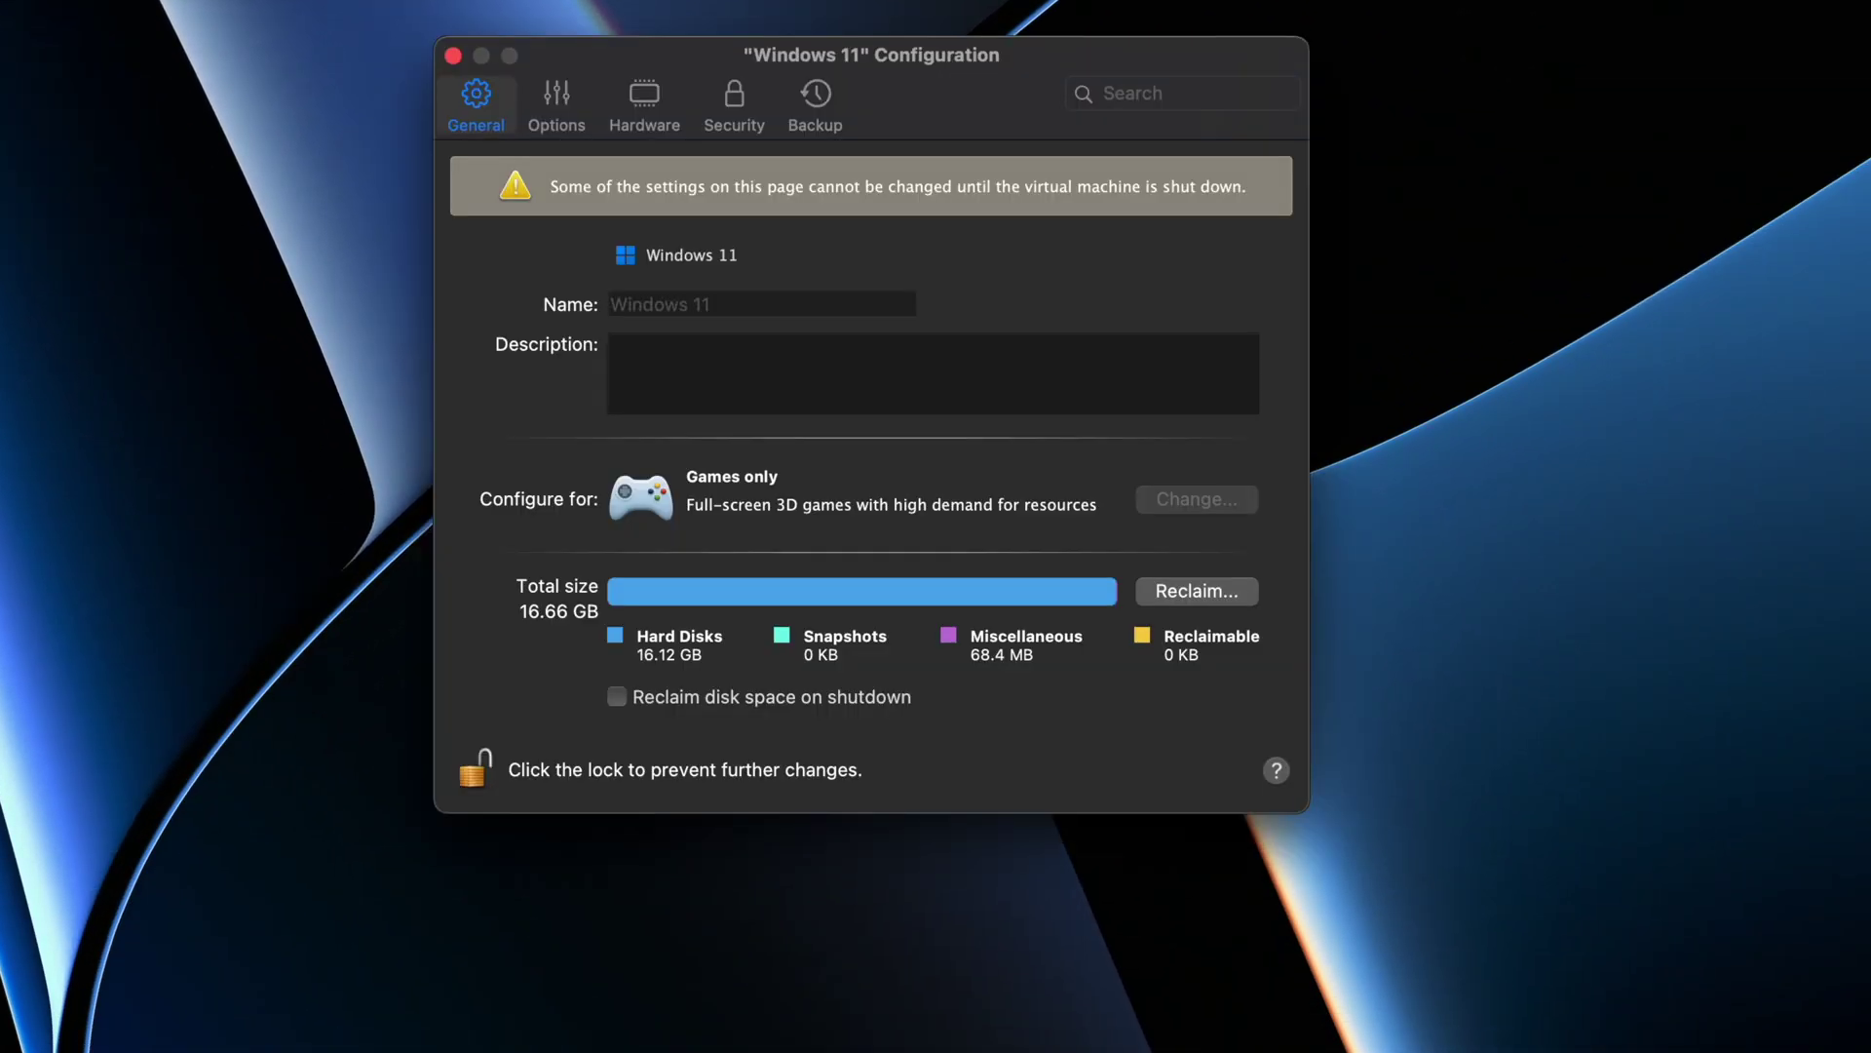
pyautogui.click(644, 107)
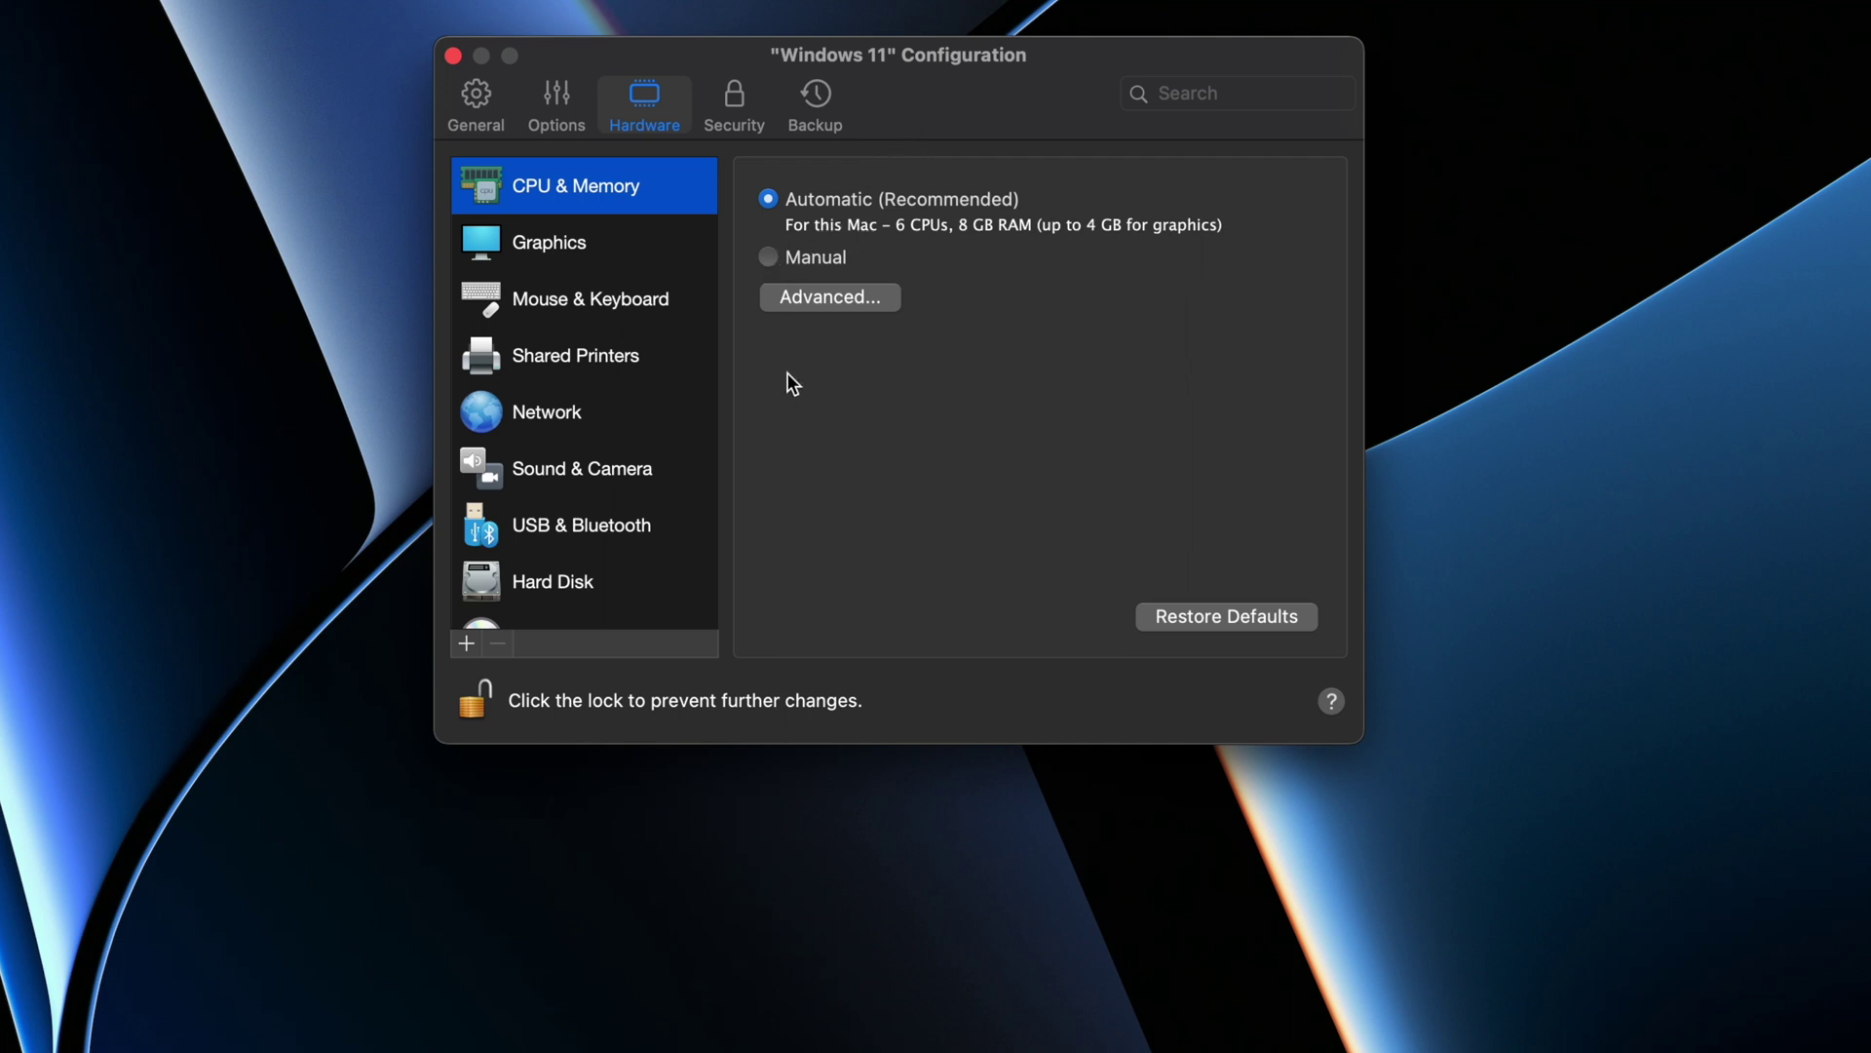
# Switch CPU & Memory to Manual and review the processor and memory options (6 CPUs, 8 GB)
pyautogui.click(774, 259)
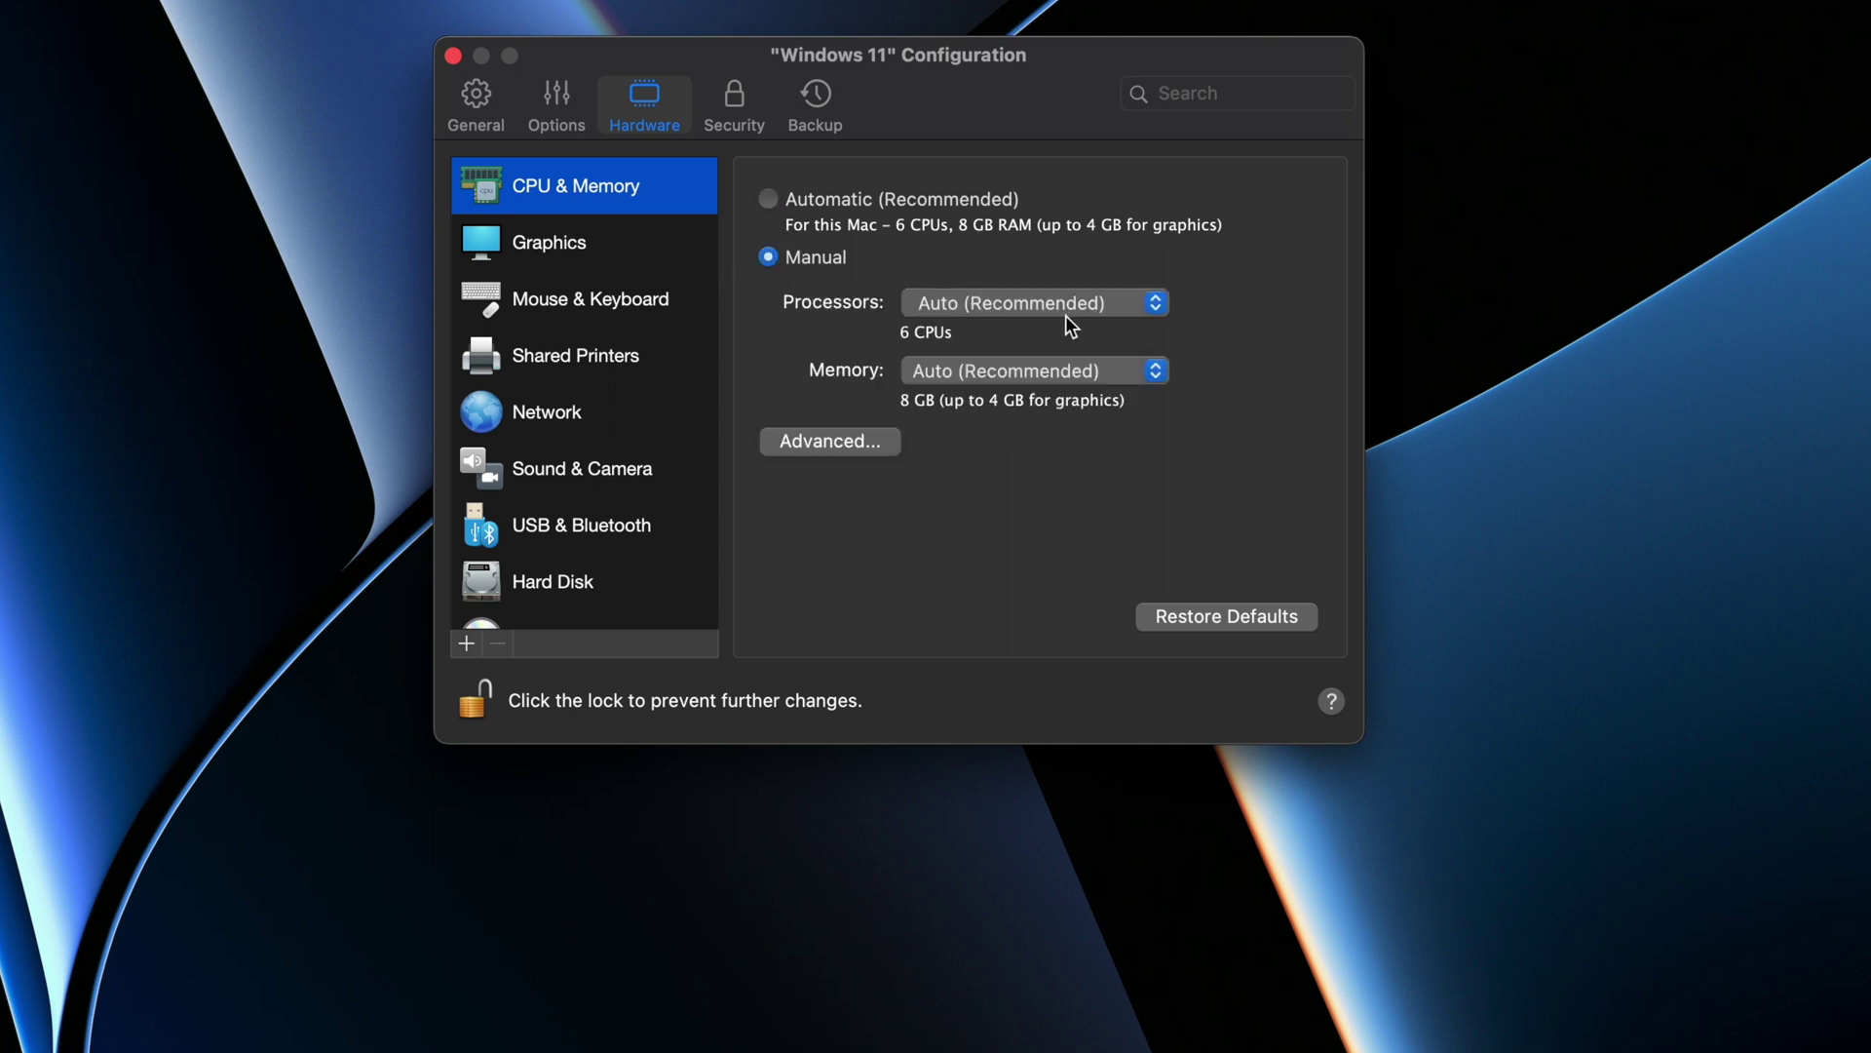
pyautogui.click(1159, 304)
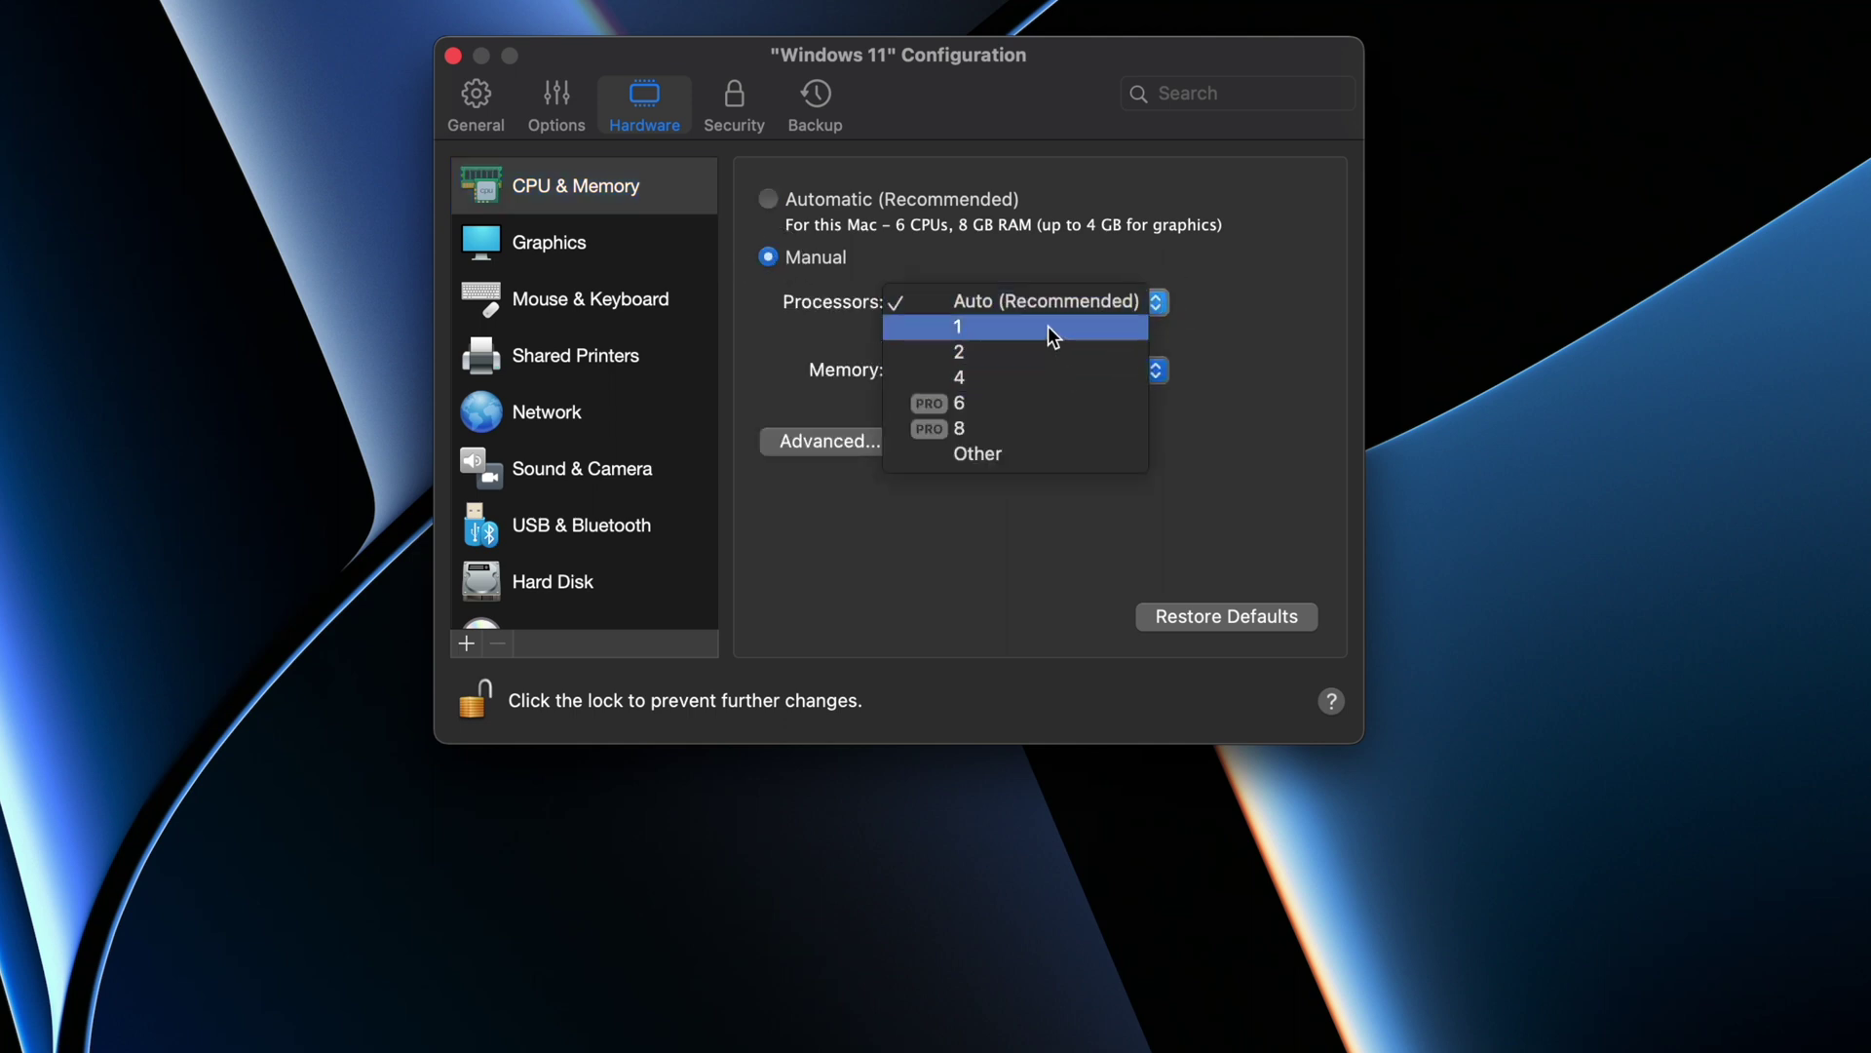
pyautogui.click(1212, 333)
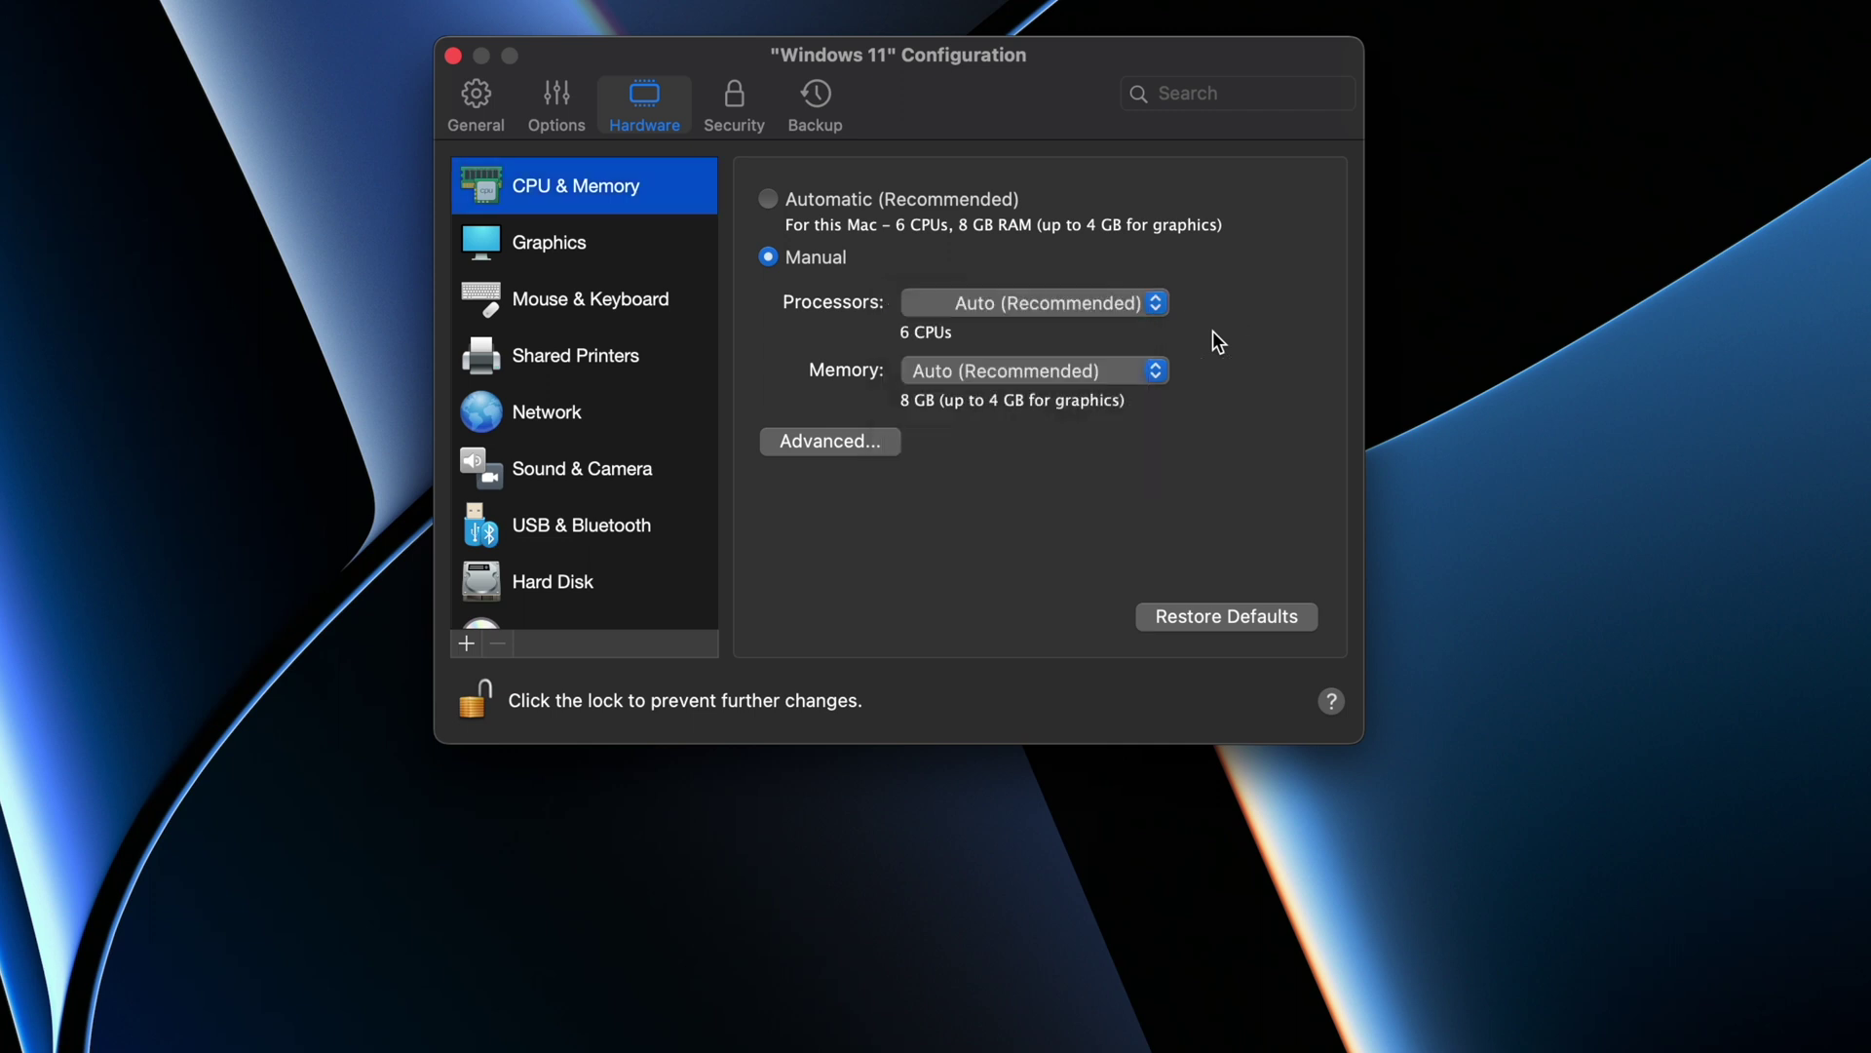
pyautogui.click(1157, 372)
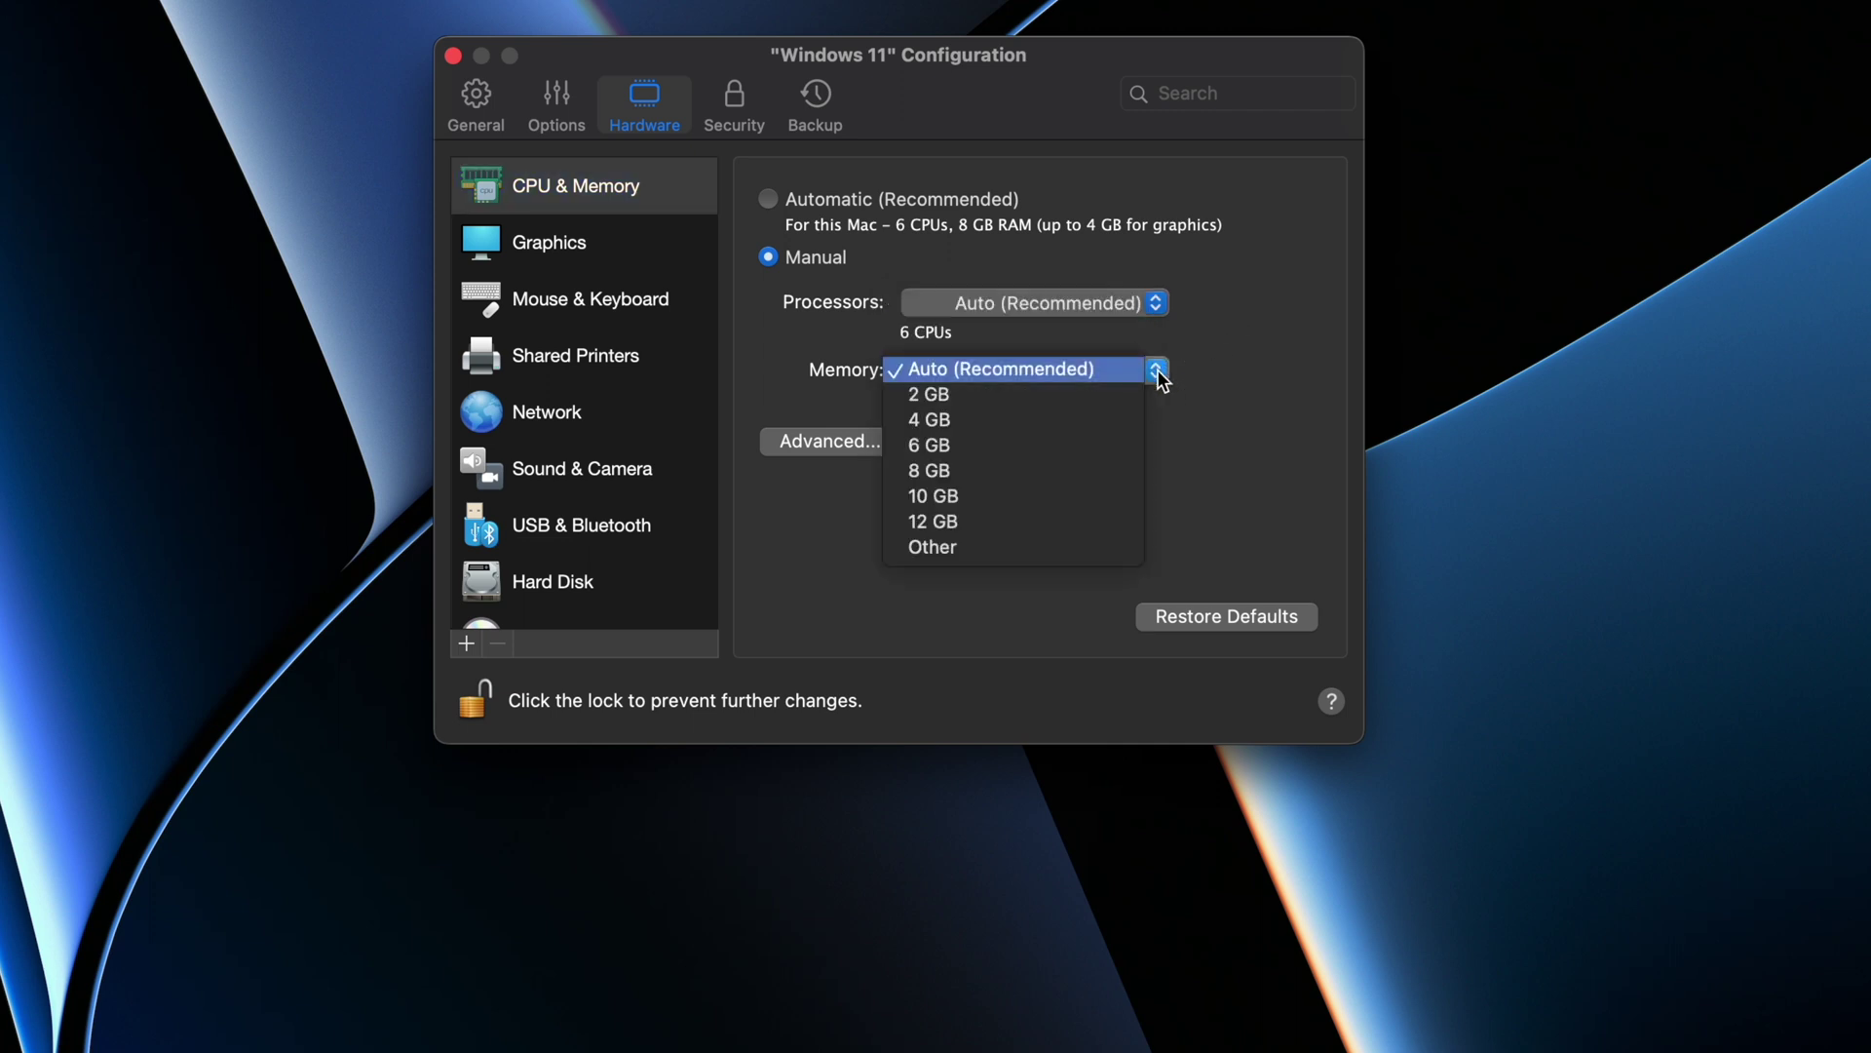
pyautogui.click(1226, 412)
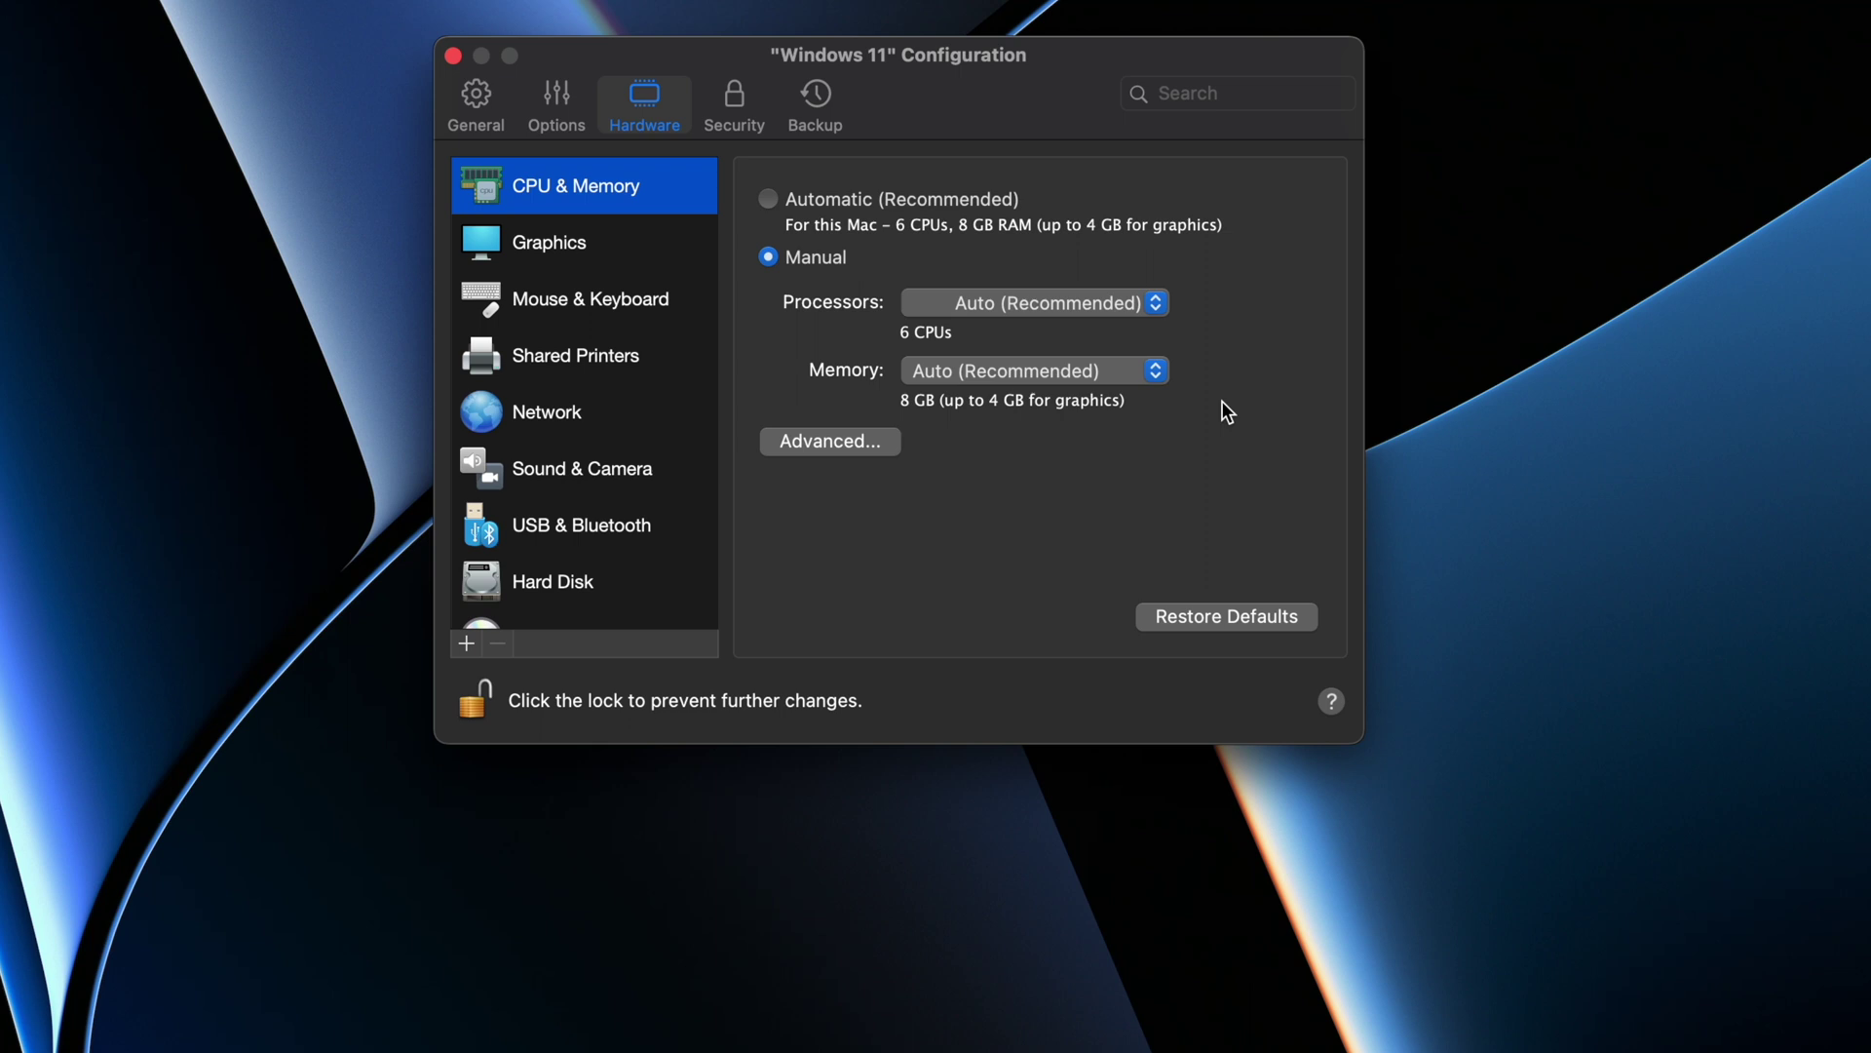
# Set the VM's CPU & Memory back to Automatic, then open Windows Settings from Start
pyautogui.click(769, 199)
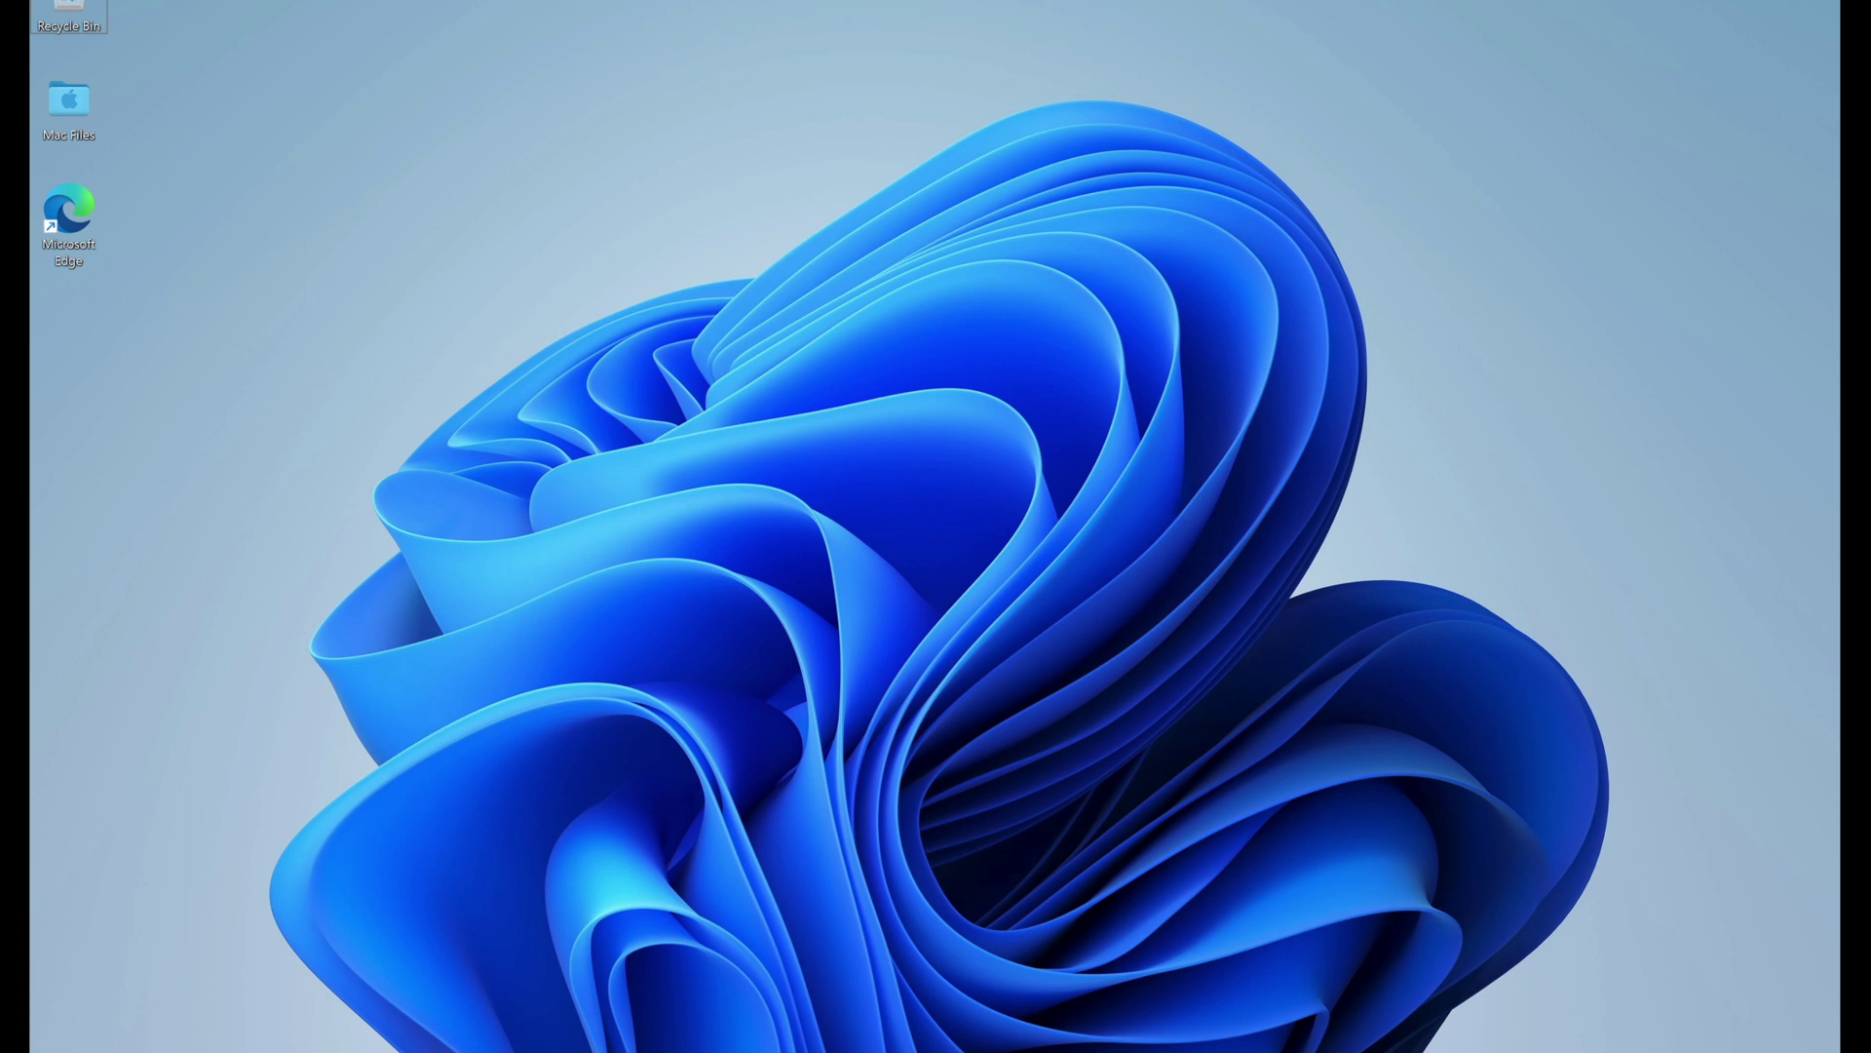
pyautogui.click(768, 1043)
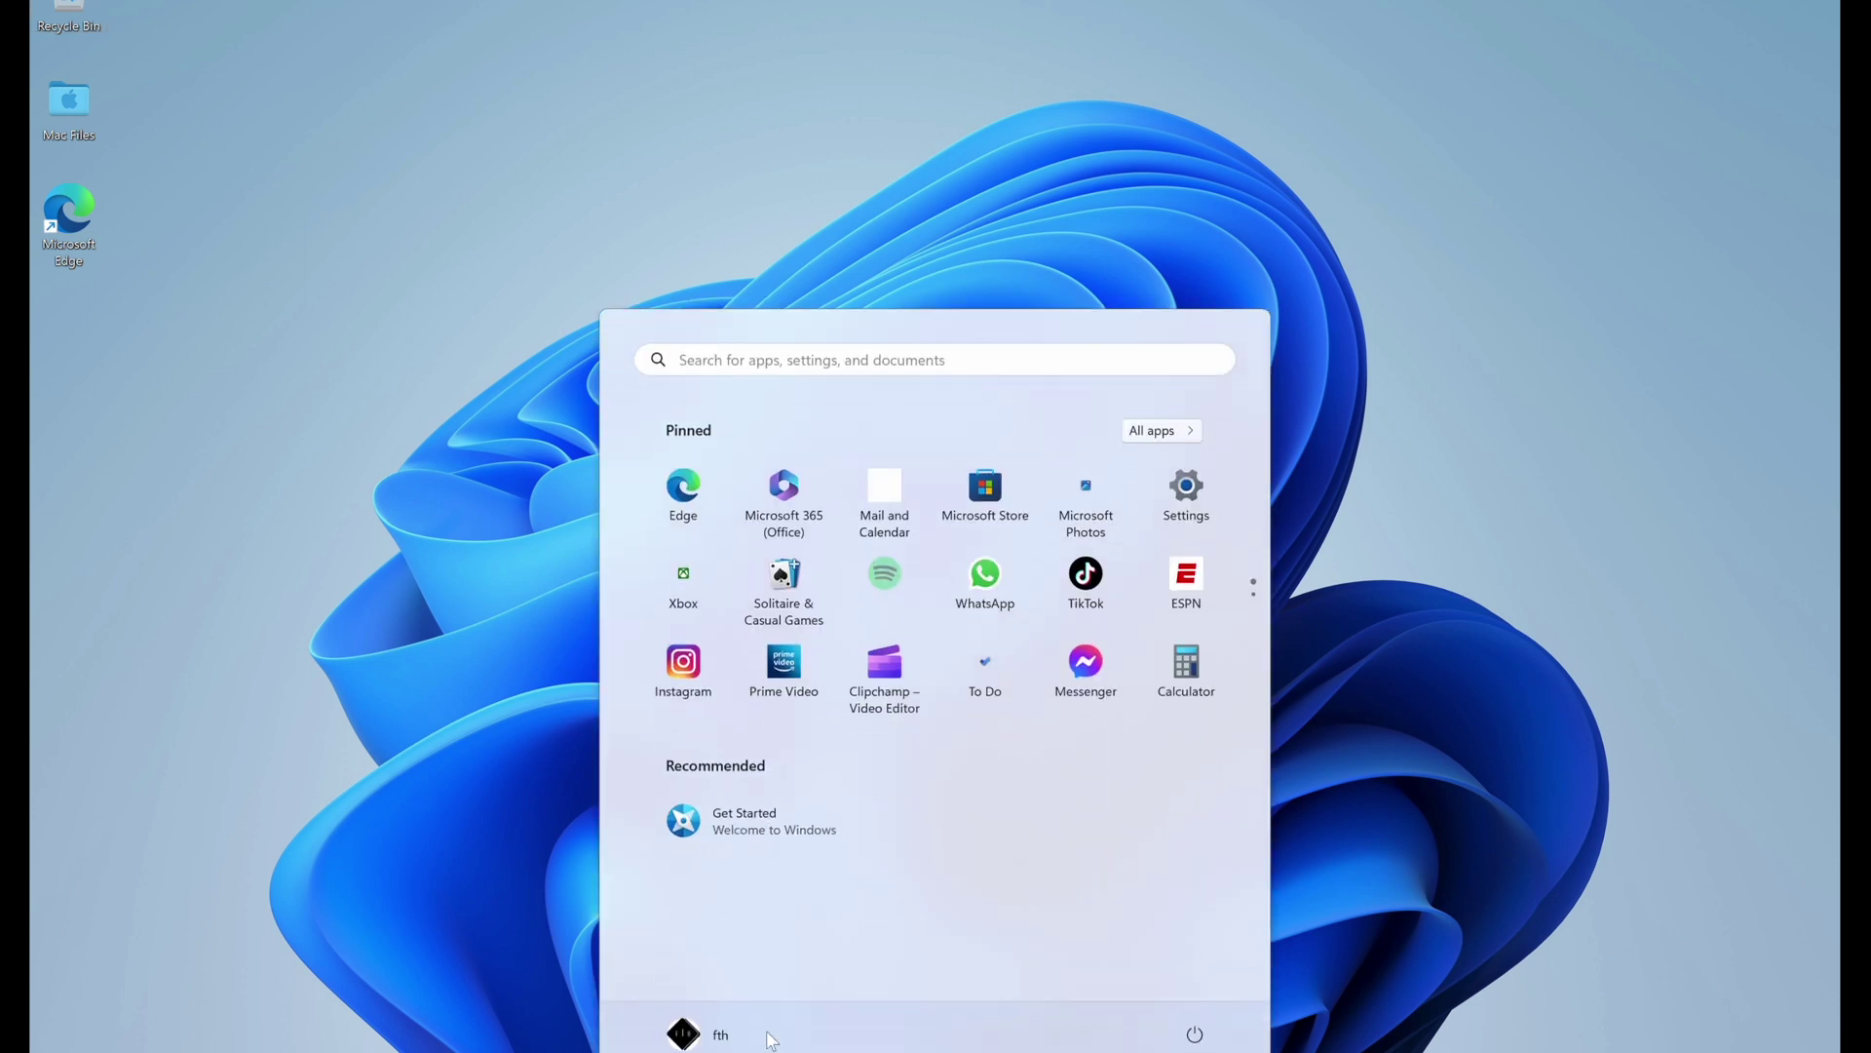
pyautogui.scroll(-1, 980, 568)
pyautogui.scroll(1, 980, 568)
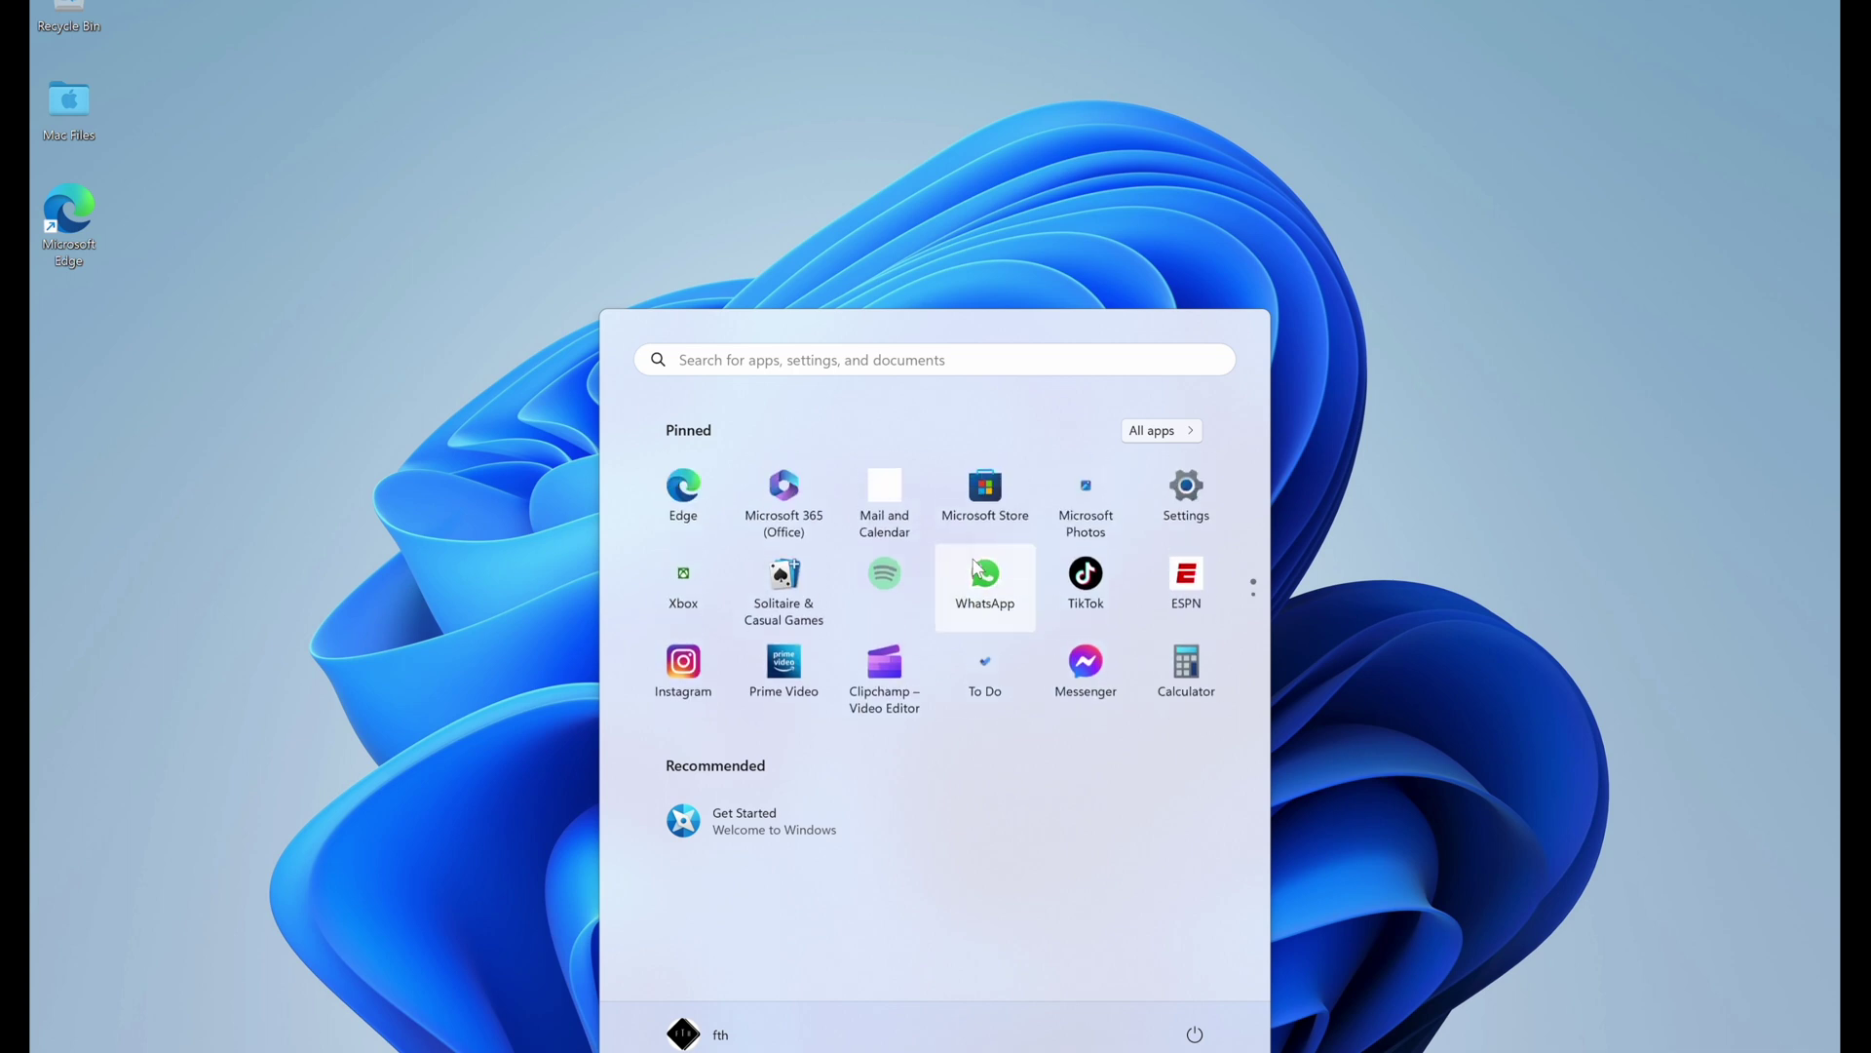
pyautogui.click(1181, 497)
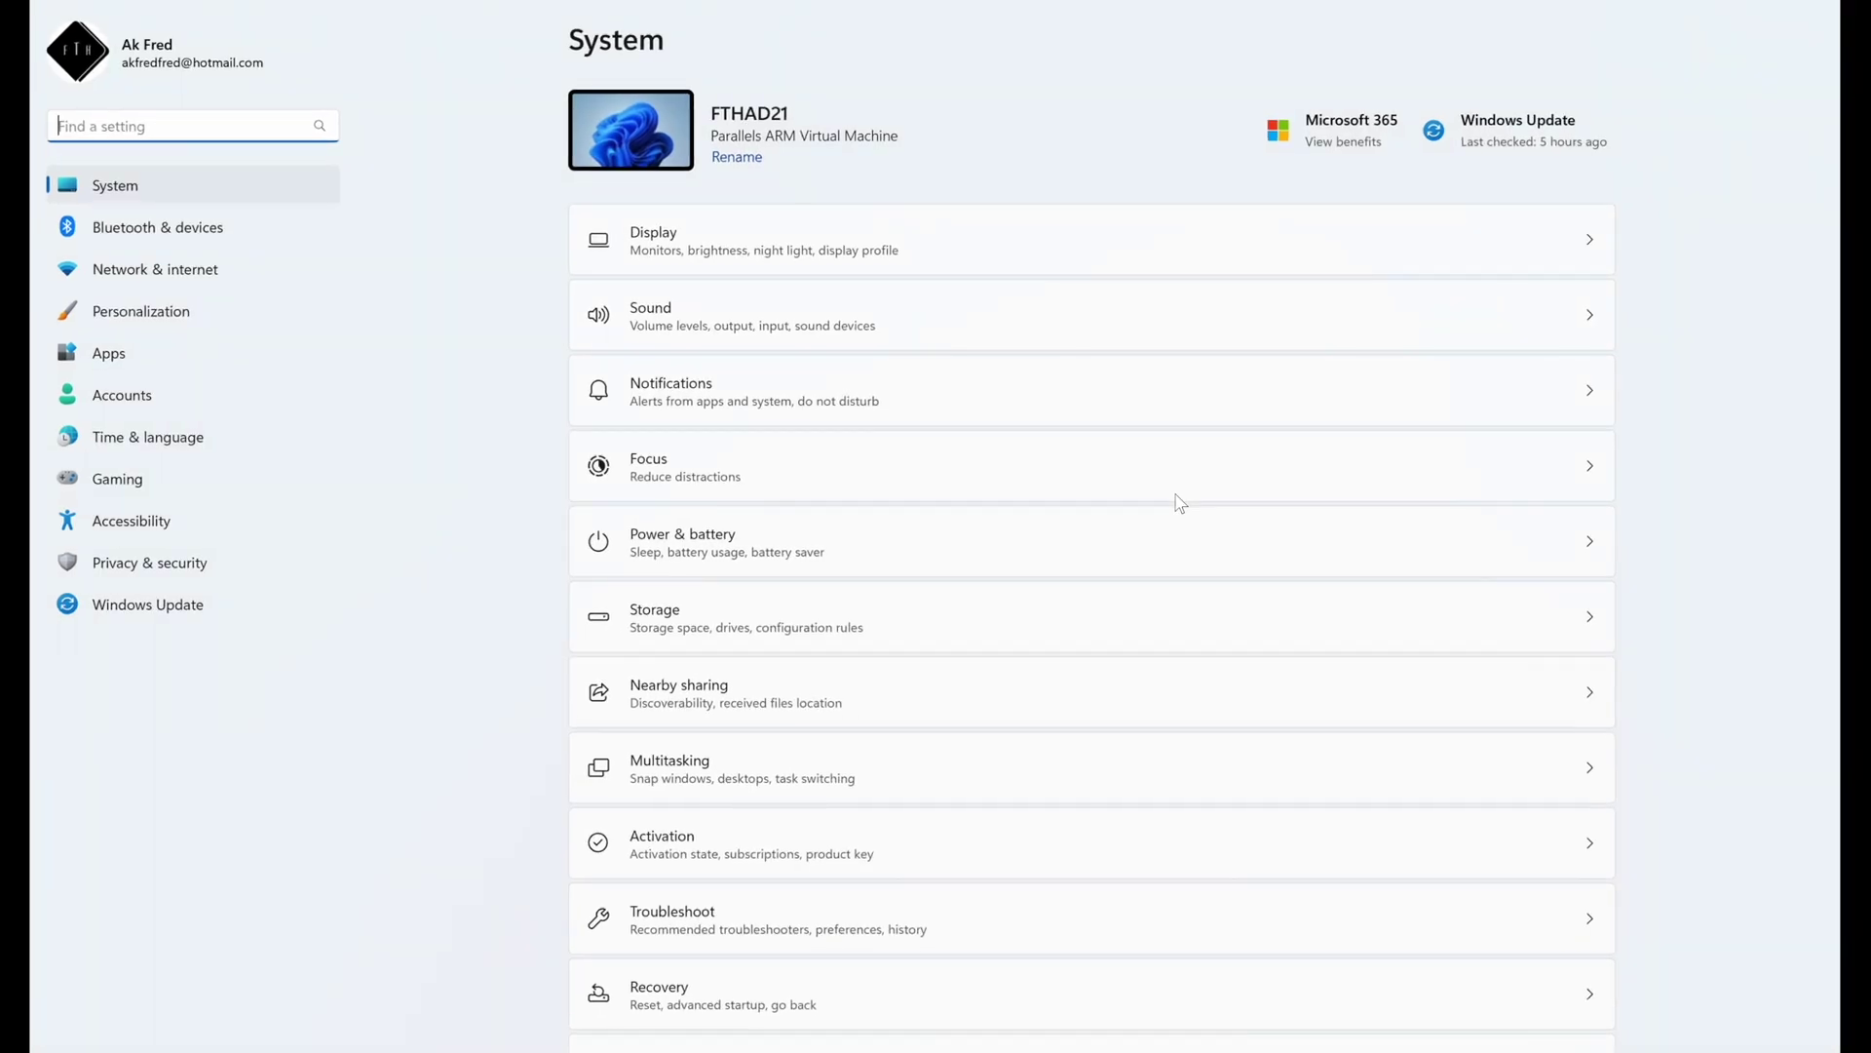
pyautogui.scroll(-3, 916, 714)
pyautogui.scroll(3, 916, 717)
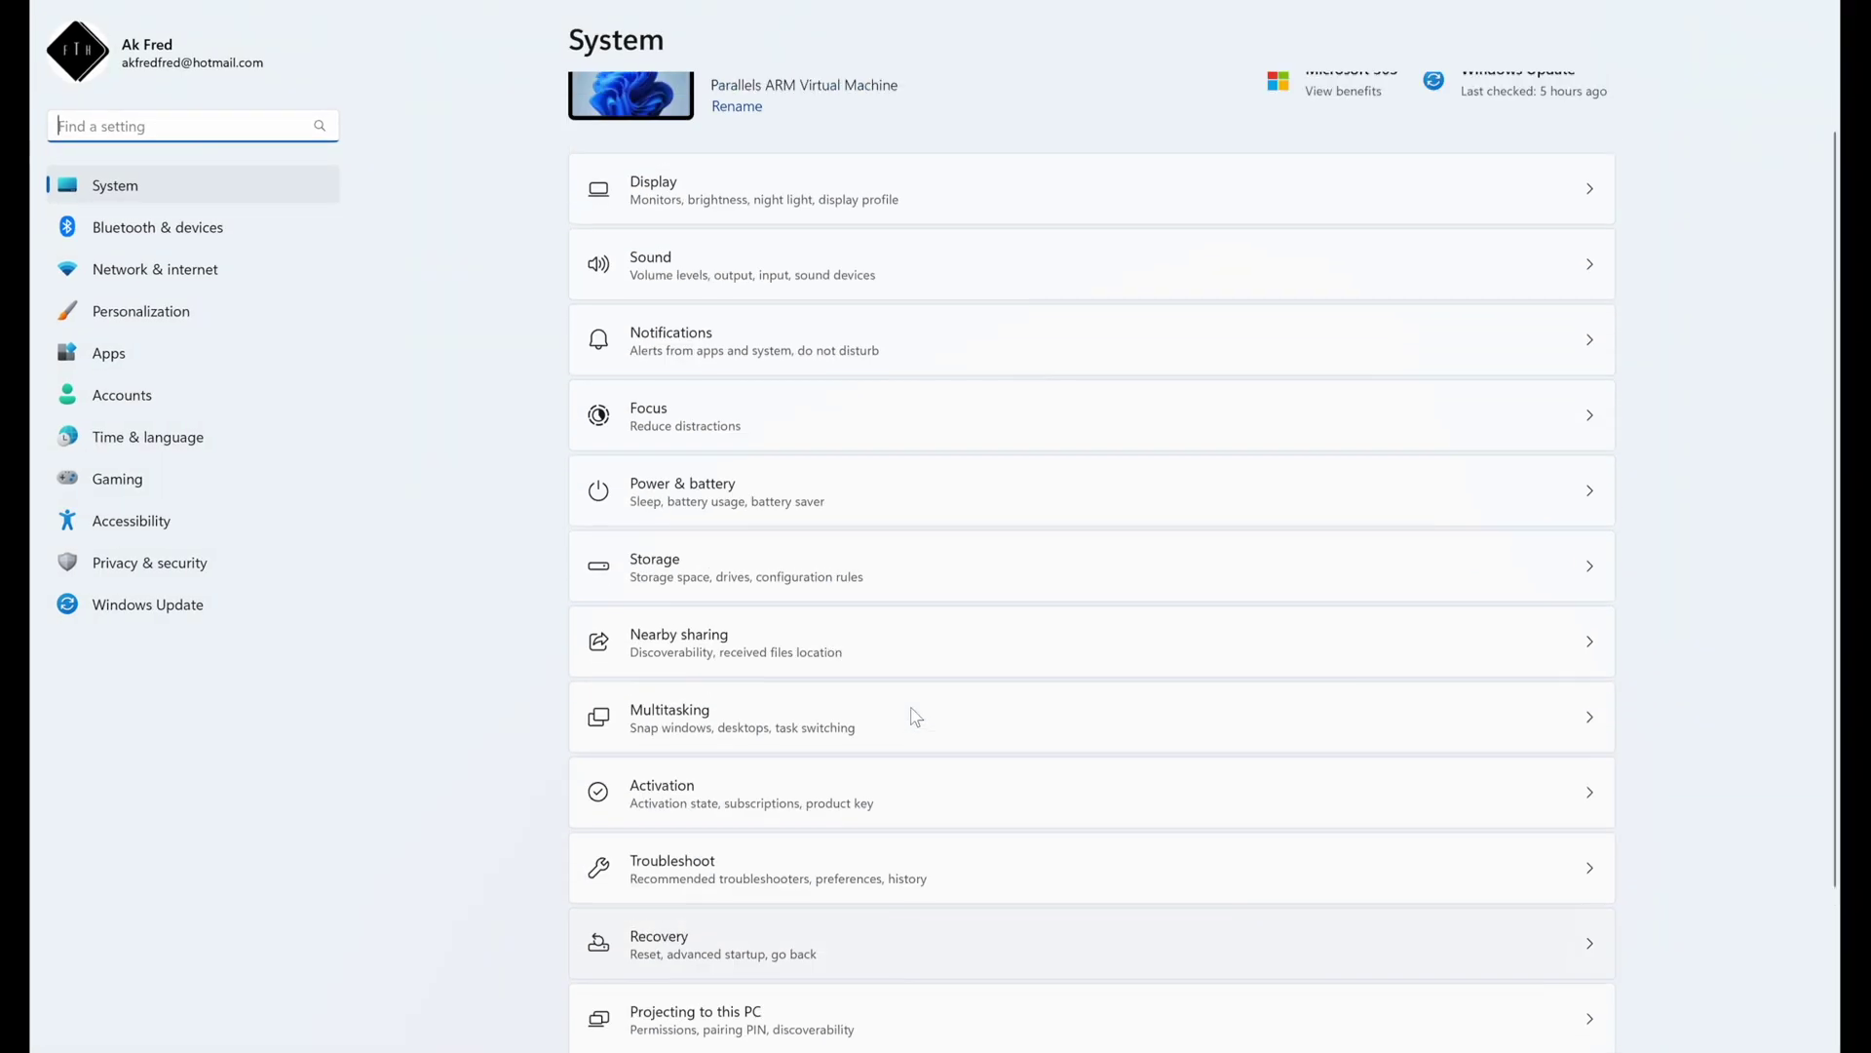